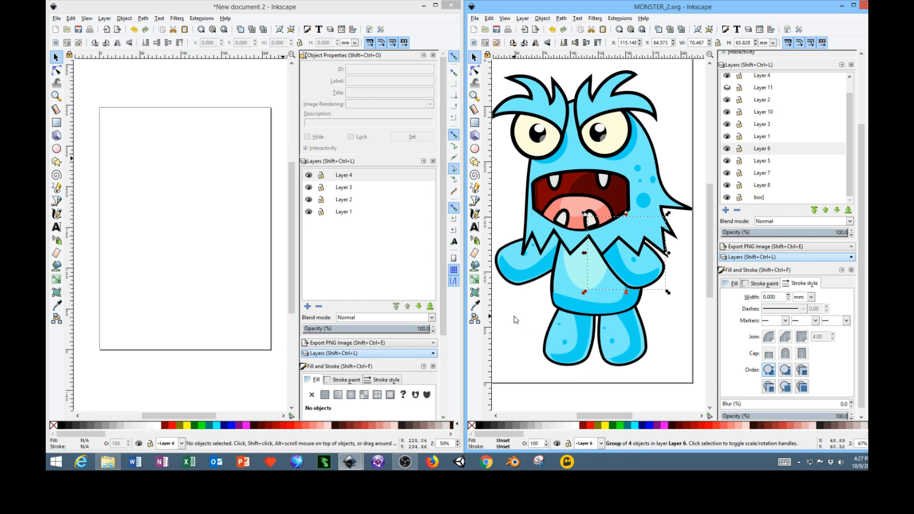
# Inspect the finished monster's head and hair paths with the node editing tool.
pyautogui.click(636, 245)
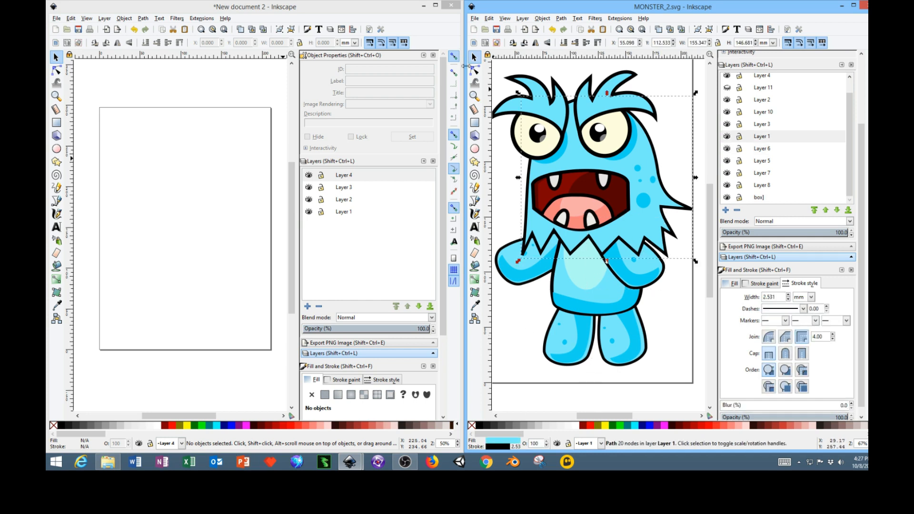
pyautogui.click(475, 70)
pyautogui.click(566, 114)
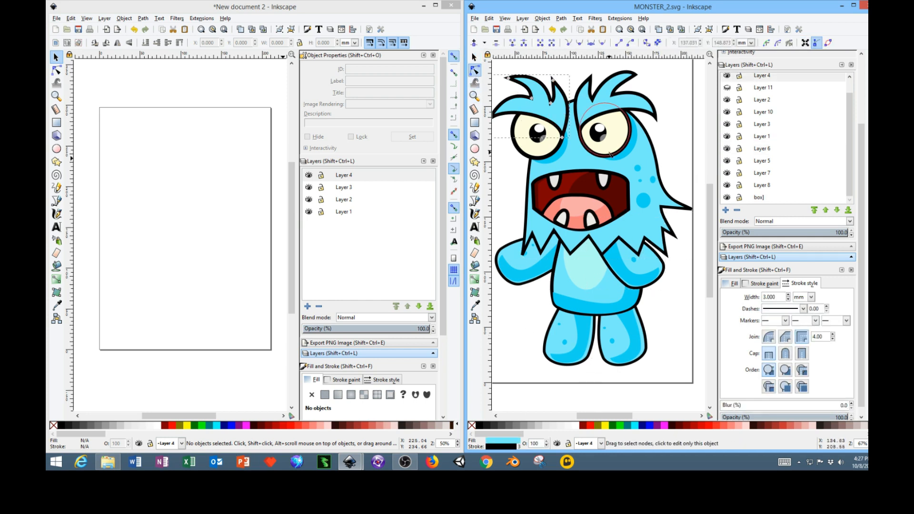
pyautogui.click(658, 186)
pyautogui.click(652, 179)
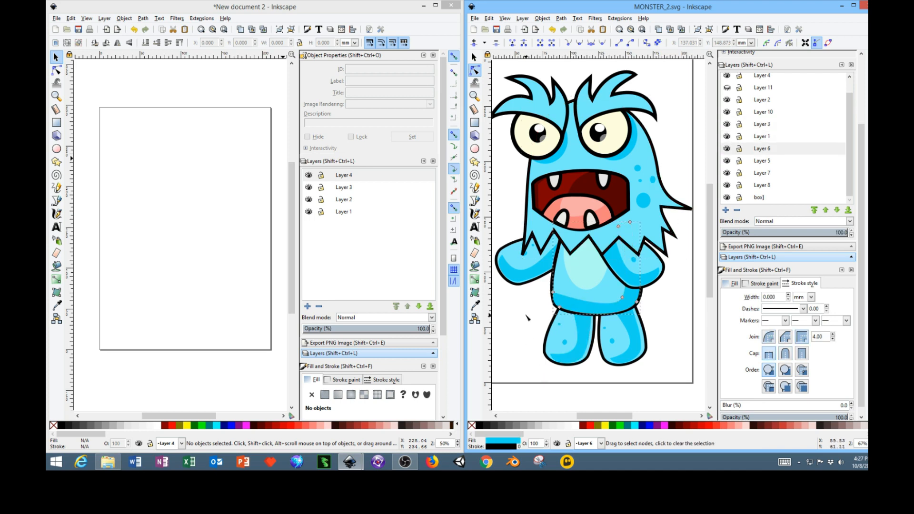
# Move the lower-left corner node of the finished monster's torso shape slightly down and inward, and deselect it.
pyautogui.click(560, 294)
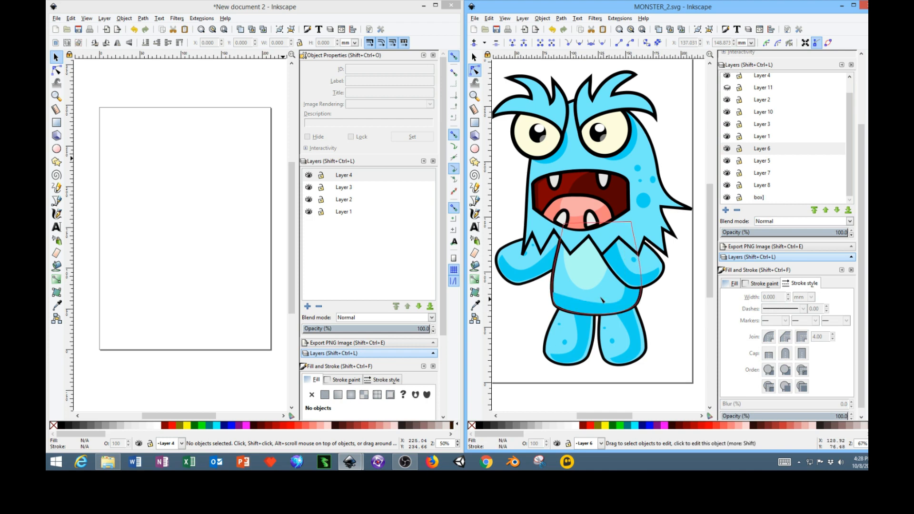
pyautogui.click(562, 298)
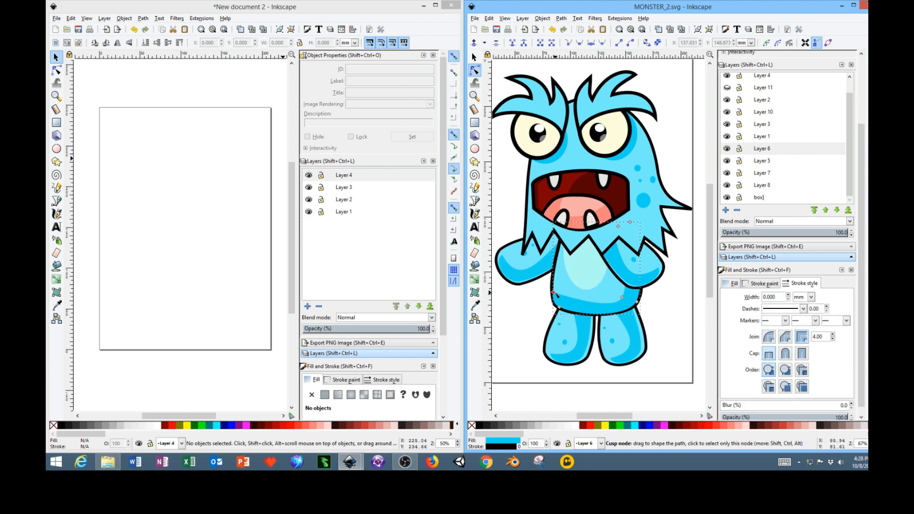
pyautogui.moveTo(554, 292); pyautogui.dragTo(562, 305)
pyautogui.click(539, 313)
pyautogui.click(540, 315)
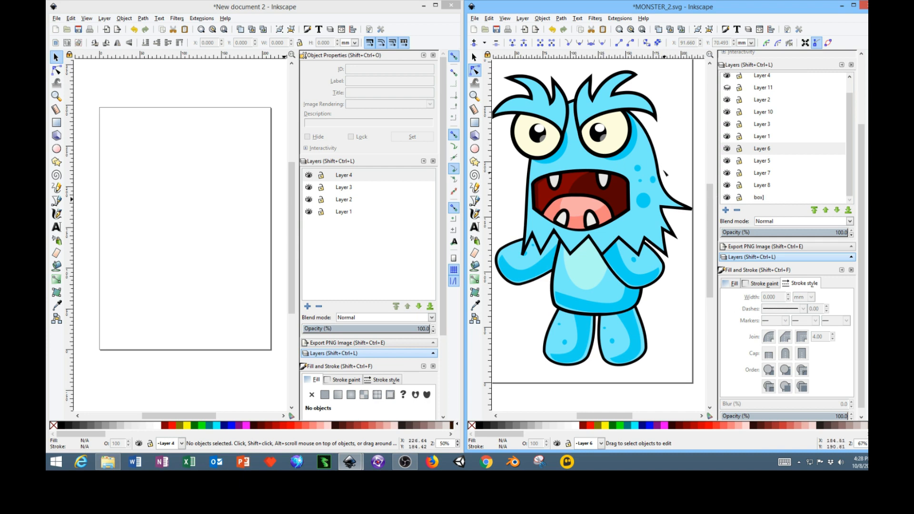
# In the new document, draw a circle about 150 mm across and a rounded rectangle about 152 by 107 mm covering its lower half.
pyautogui.click(56, 148)
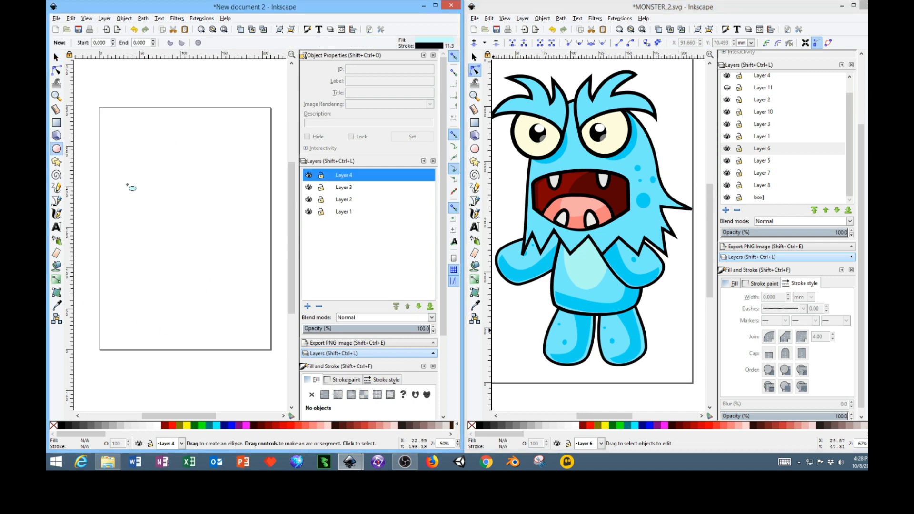
pyautogui.moveTo(123, 121); pyautogui.dragTo(245, 244)
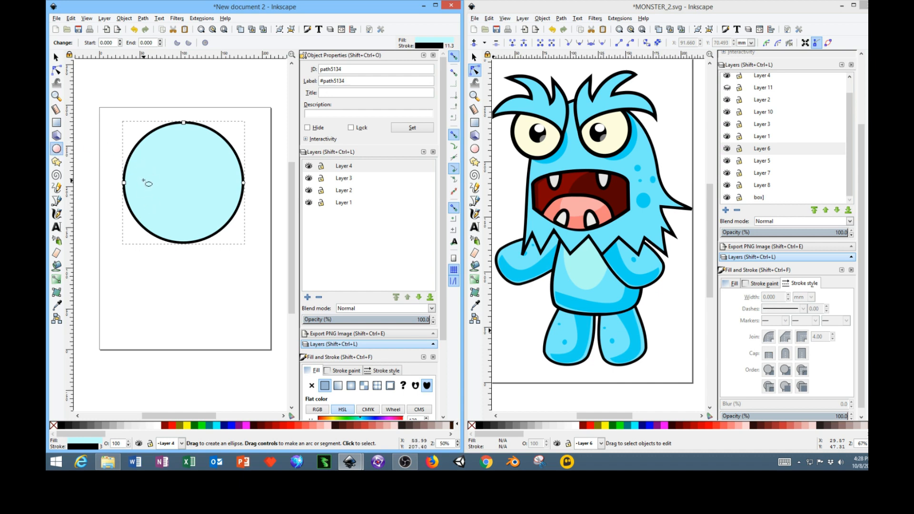
pyautogui.click(56, 123)
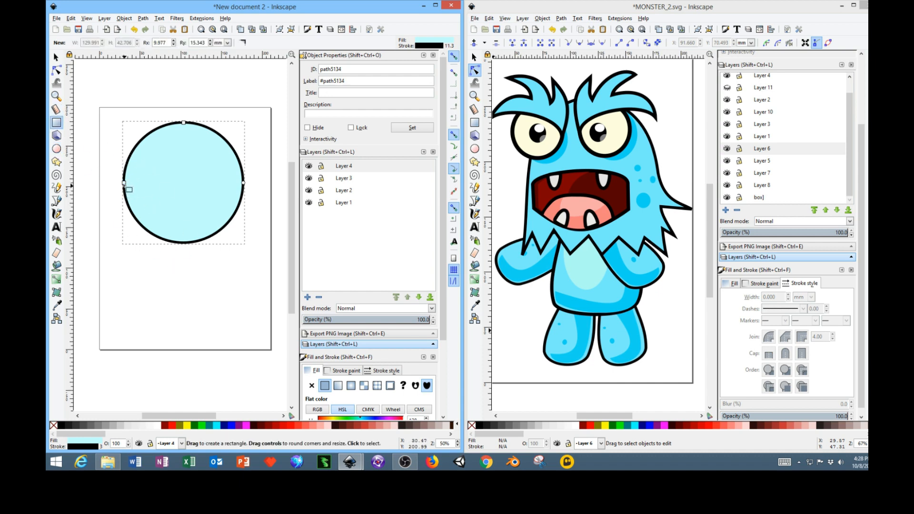
pyautogui.moveTo(124, 184); pyautogui.dragTo(247, 271)
pyautogui.click(56, 56)
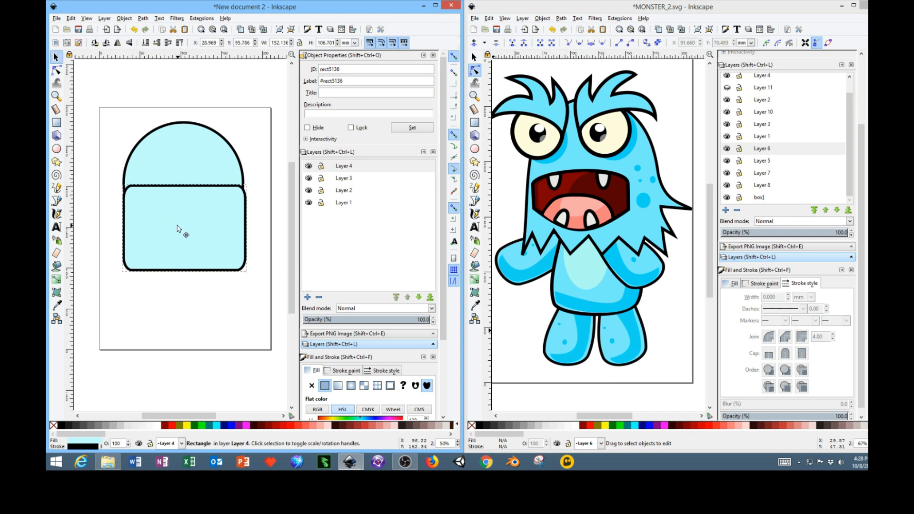
pyautogui.moveTo(178, 225); pyautogui.dragTo(175, 223)
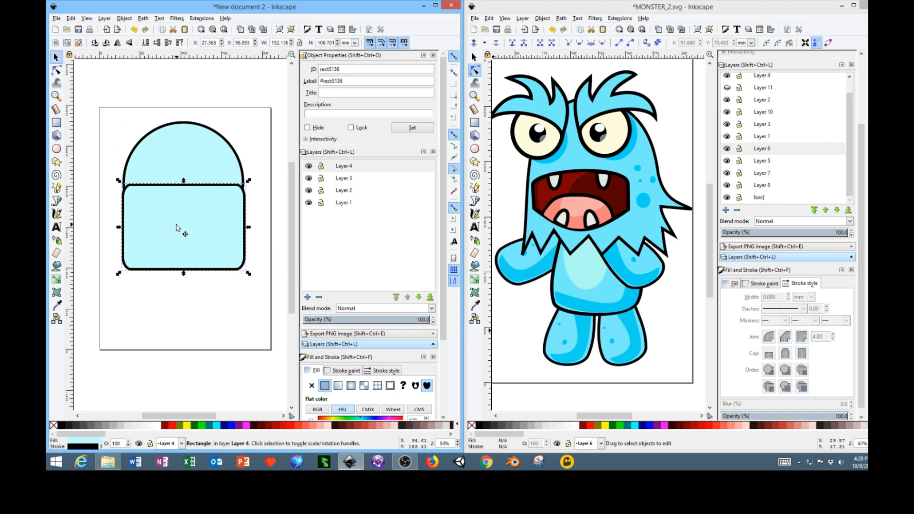
# Unite the circle and the rounded rectangle into one body path with Union.
pyautogui.press('shift')
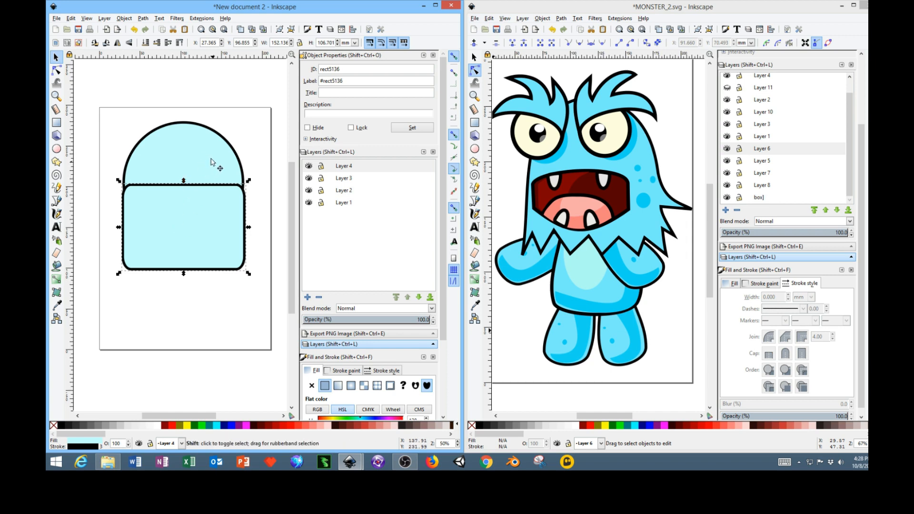
pyautogui.keyDown('shift'); pyautogui.click(210, 149); pyautogui.keyUp('shift')
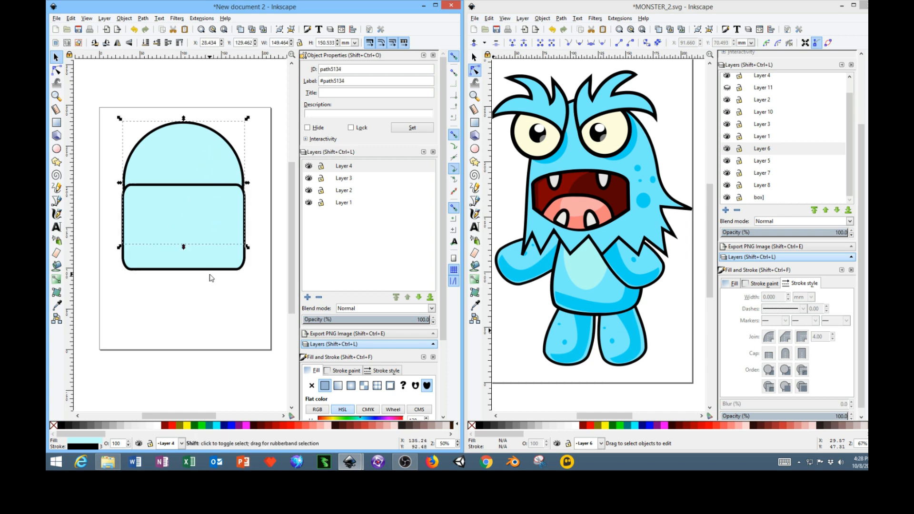
pyautogui.click(146, 19)
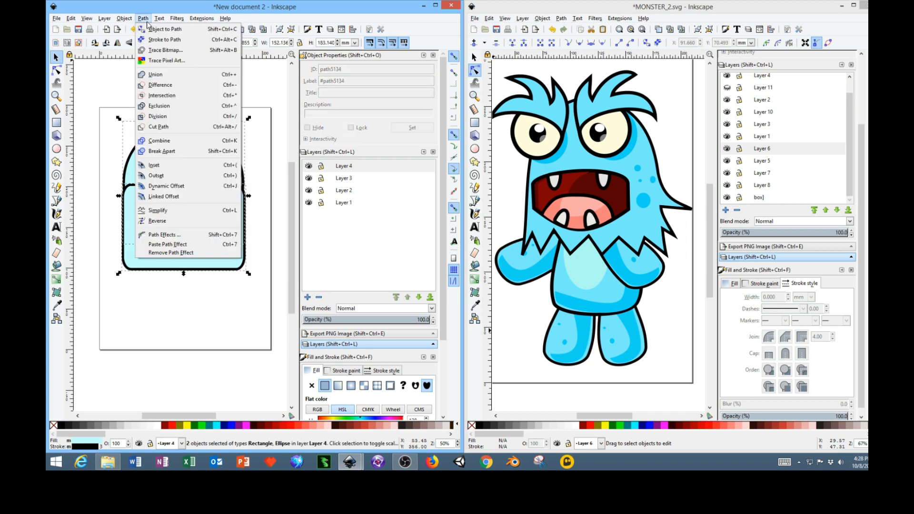
pyautogui.click(164, 76)
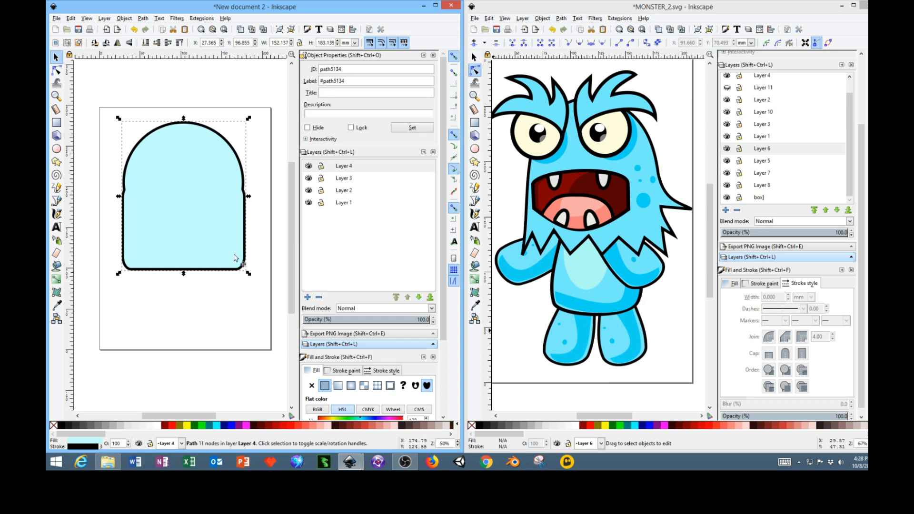
pyautogui.click(142, 80)
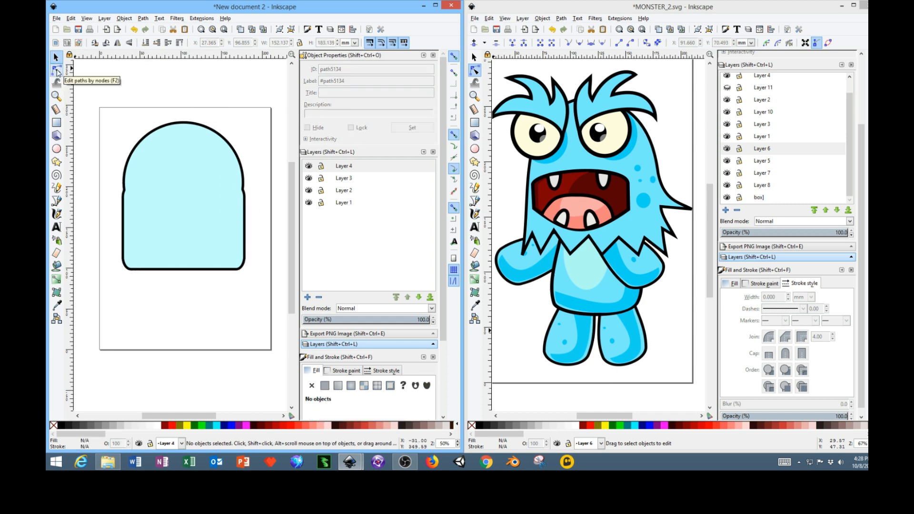
# Remove the extra nodes forming the notches on both sides of the body path, where the circle meets the rectangle.
pyautogui.click(56, 71)
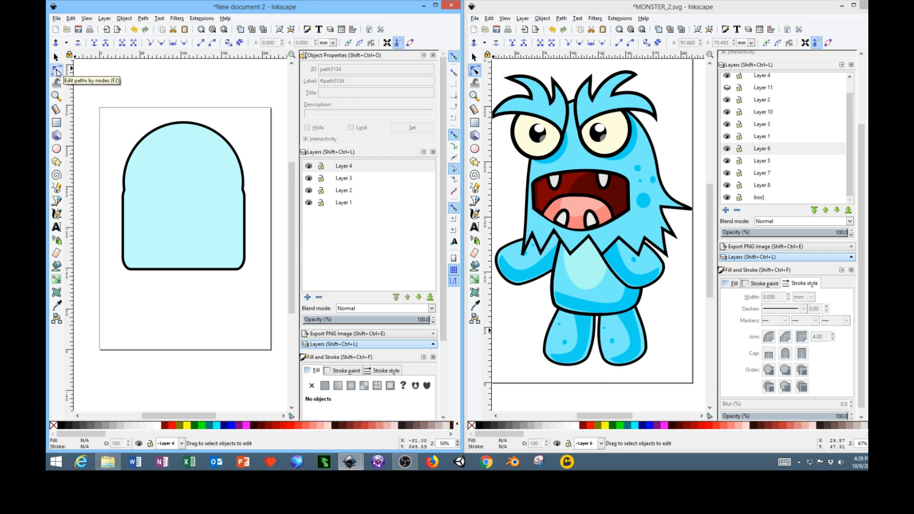
pyautogui.click(125, 191)
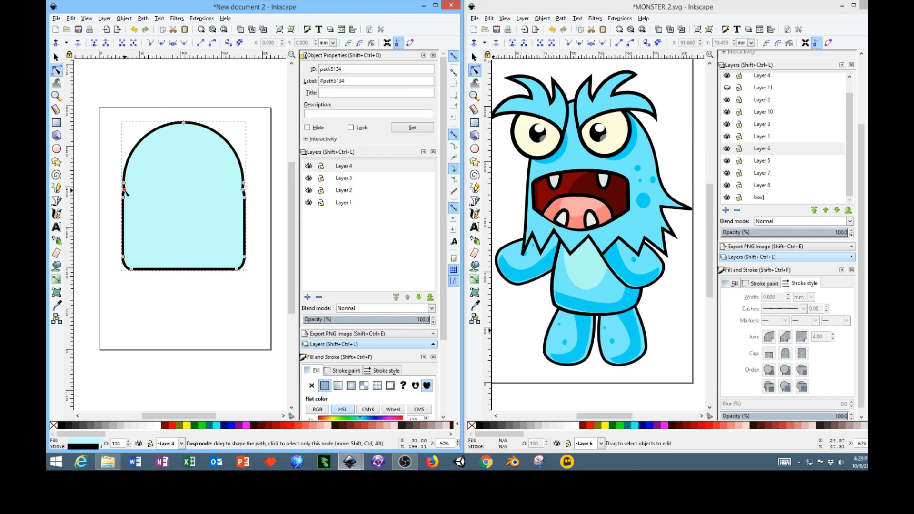
pyautogui.click(124, 190)
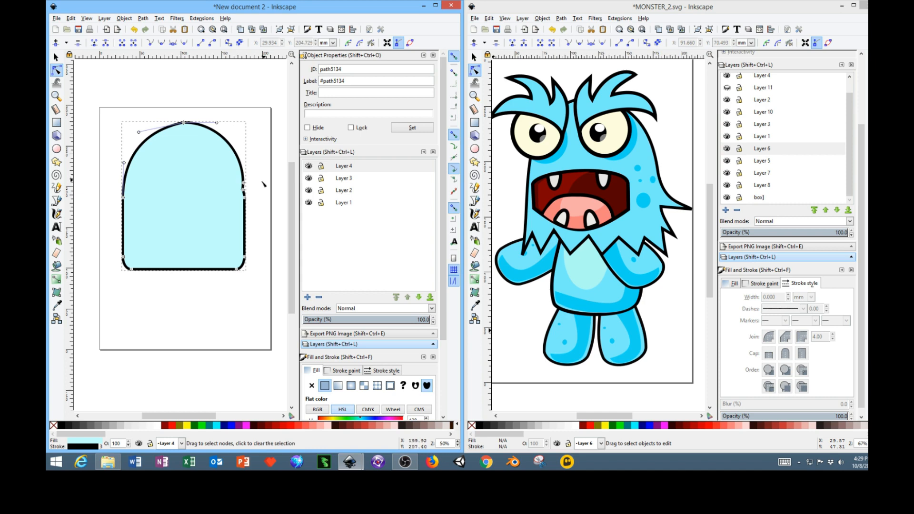
pyautogui.click(244, 185)
pyautogui.moveTo(245, 191); pyautogui.dragTo(245, 198)
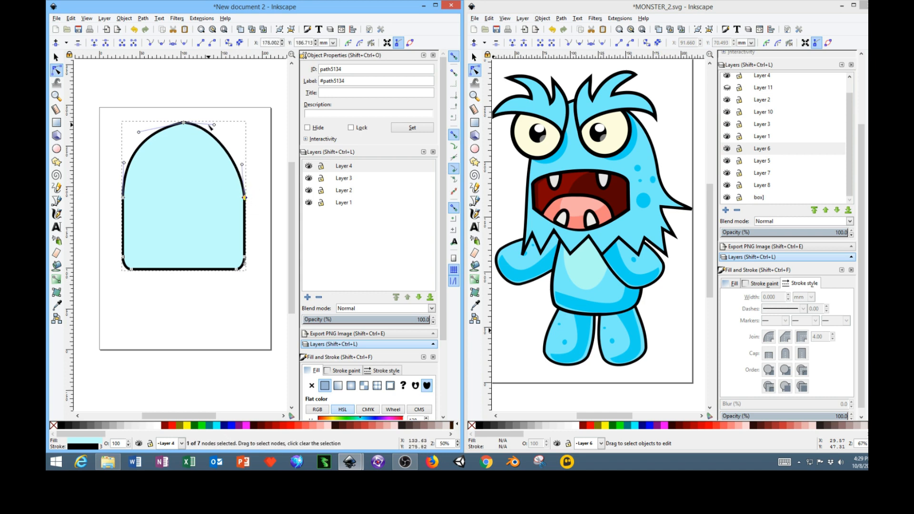
# Round out the body's dome by adjusting the curve handles of its top node and right side node.
pyautogui.moveTo(215, 125); pyautogui.dragTo(224, 121)
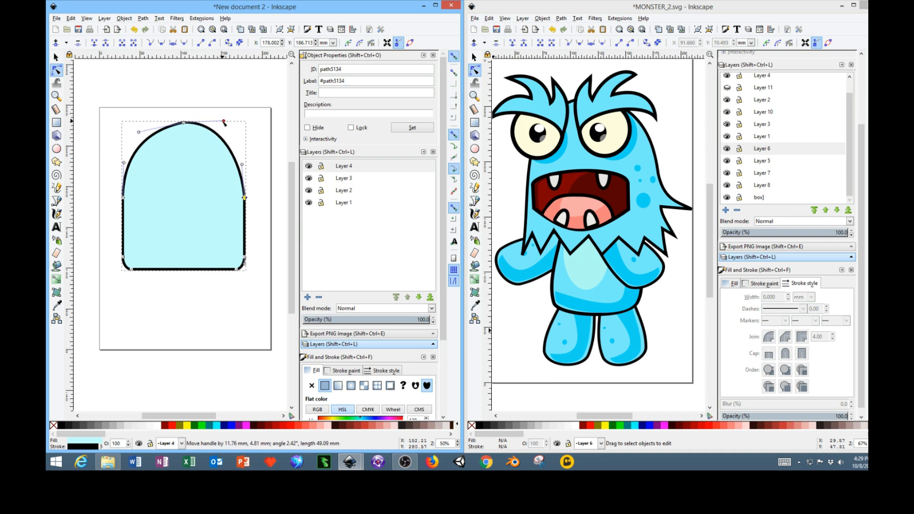
pyautogui.moveTo(140, 132); pyautogui.dragTo(135, 126)
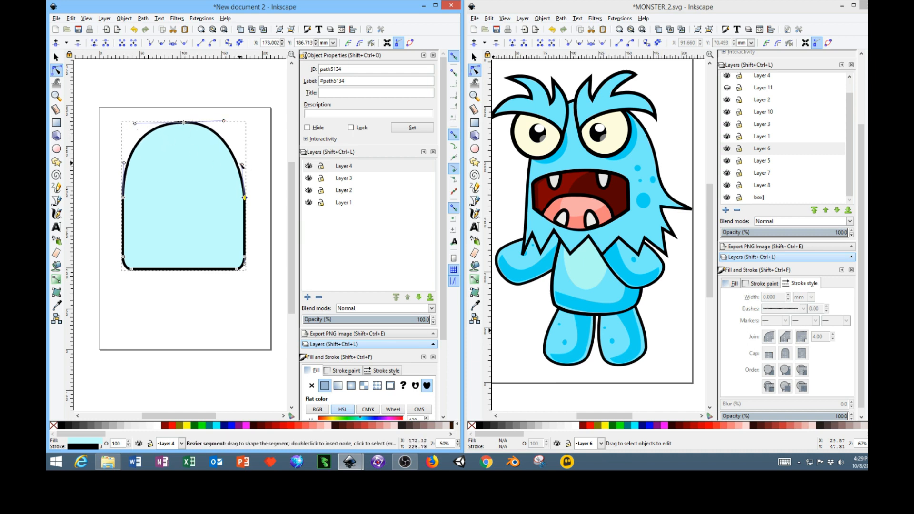
pyautogui.moveTo(242, 165); pyautogui.dragTo(248, 159)
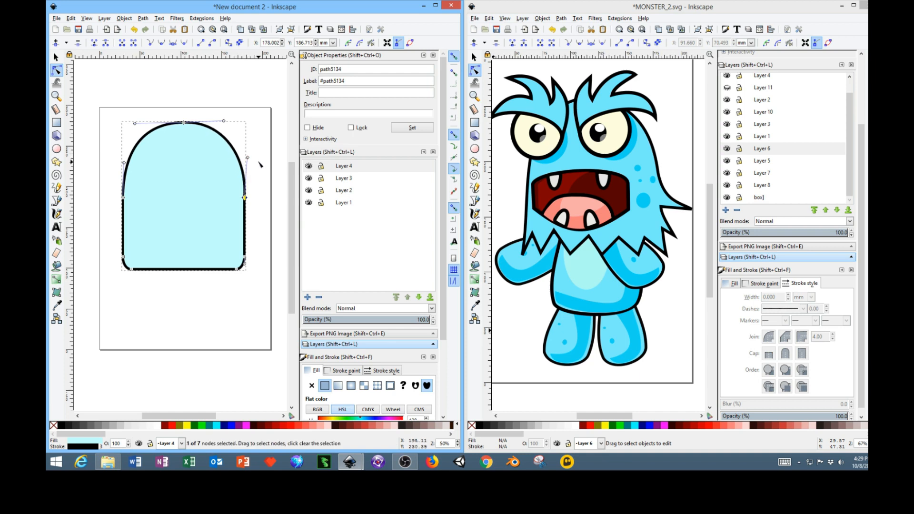
pyautogui.click(261, 164)
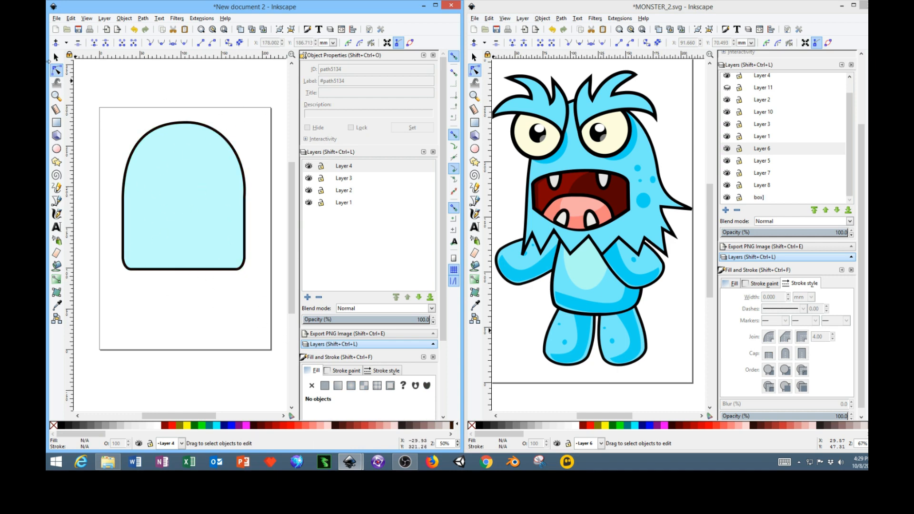
# Shorten the body shape from its bottom edge to about 153 mm high.
pyautogui.press('s')
pyautogui.click(196, 229)
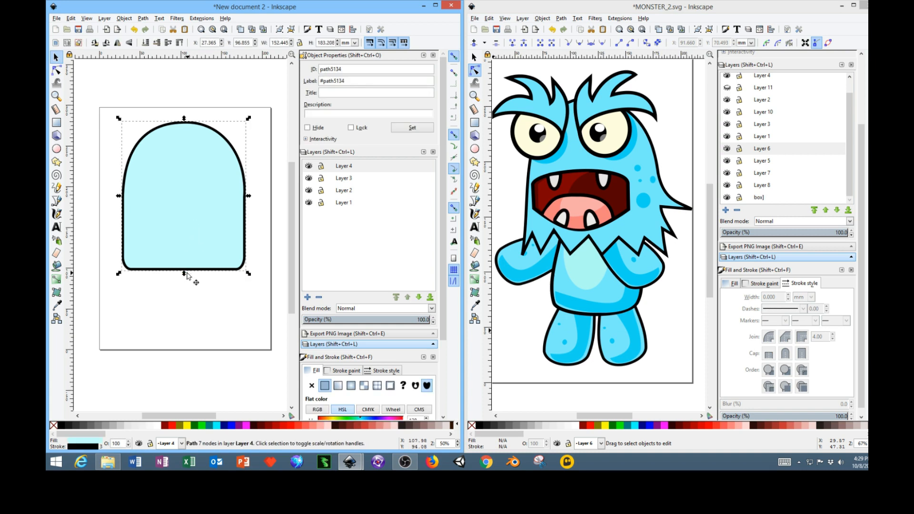
pyautogui.moveTo(187, 275); pyautogui.dragTo(187, 252)
pyautogui.click(234, 288)
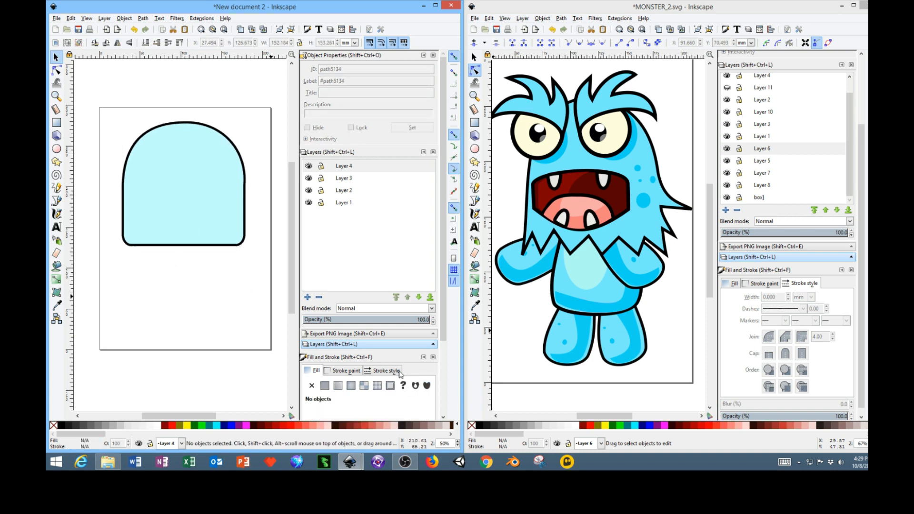
# Set the body shape's stroke width to 3 mm.
pyautogui.click(382, 371)
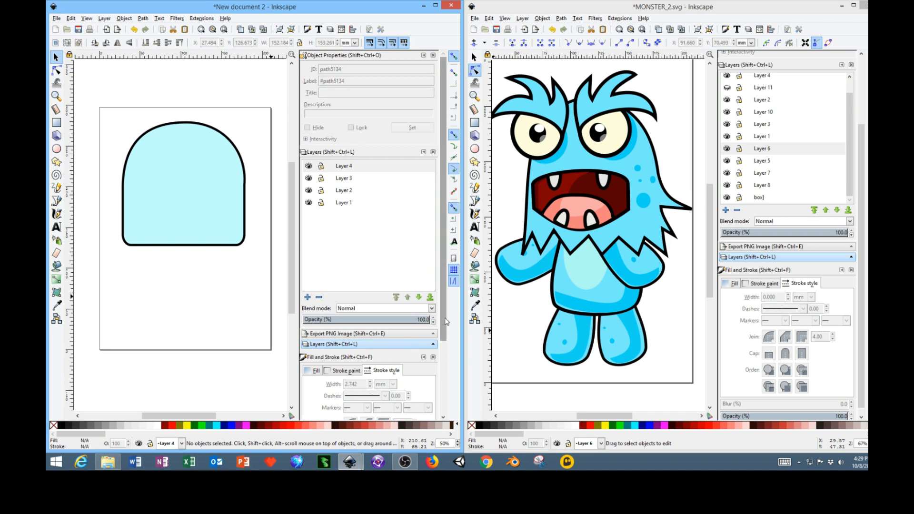
pyautogui.scroll(-5, 446, 324)
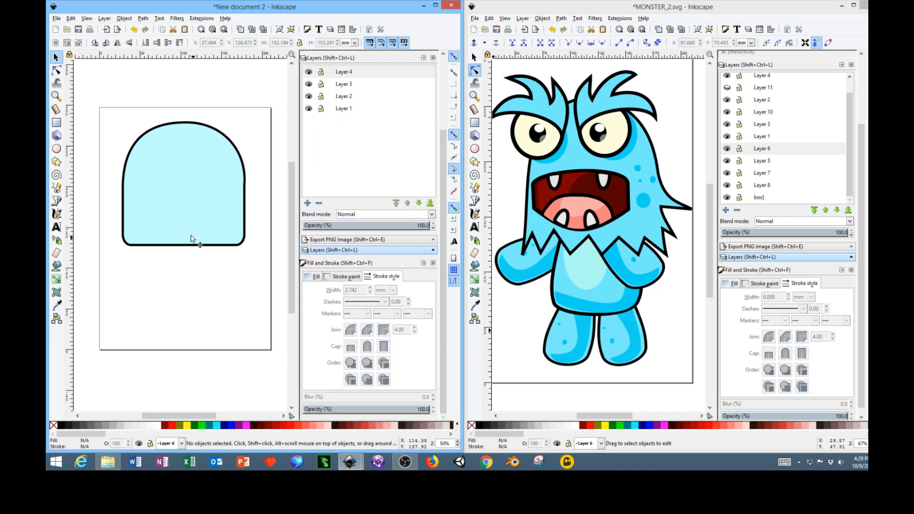
pyautogui.click(179, 214)
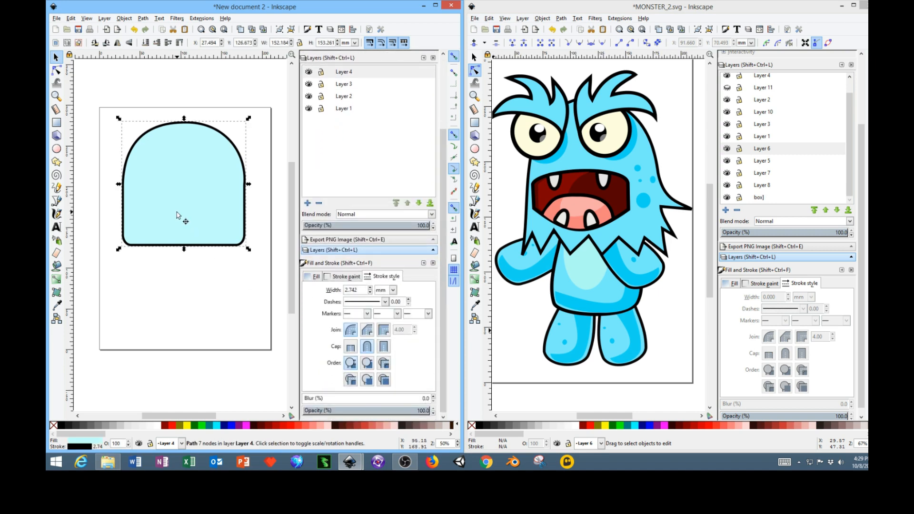
pyautogui.doubleClick(362, 291)
pyautogui.write('3')
pyautogui.press('Return')
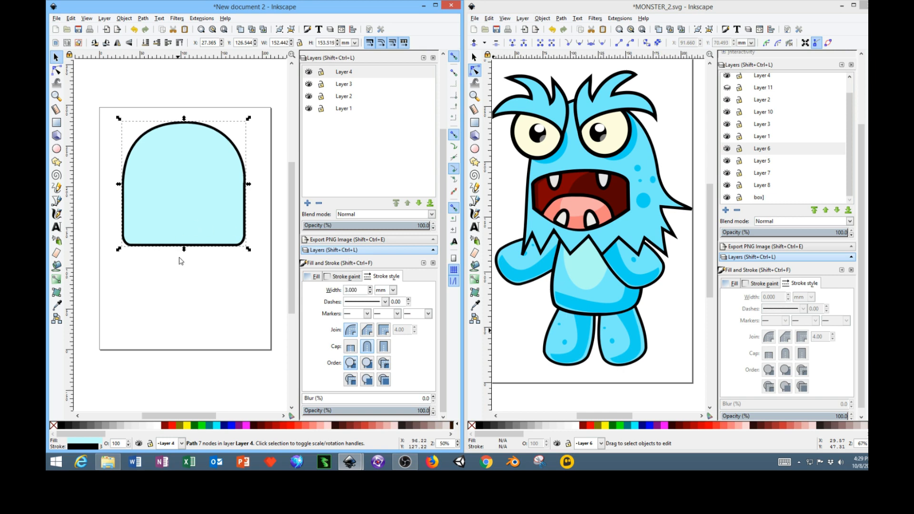
pyautogui.click(202, 289)
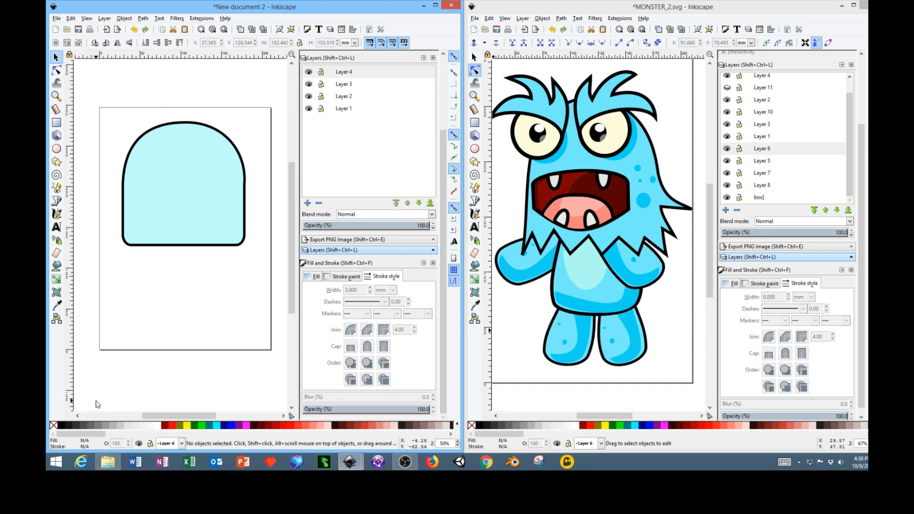
# Draw a closed zigzag fur fringe with the Bezier tool across the body's lower part, with five points hanging below its bottom edge.
pyautogui.click(56, 201)
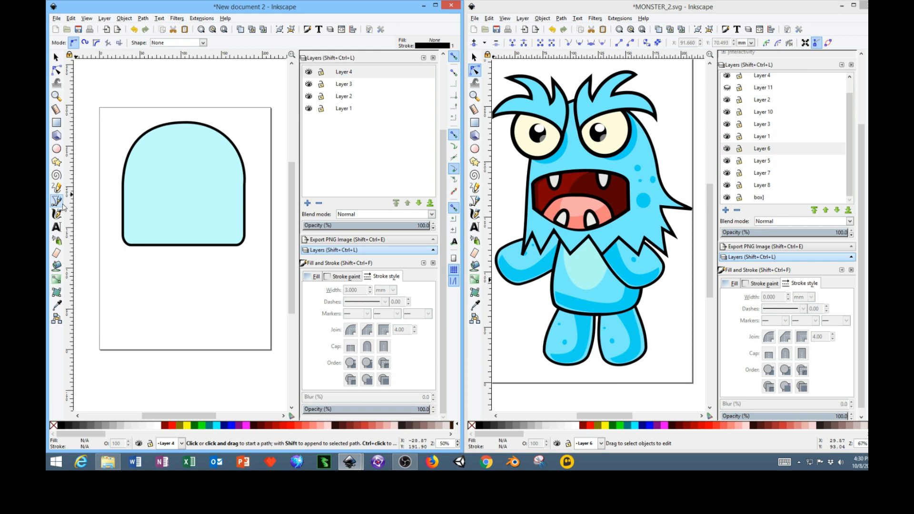
pyautogui.click(122, 214)
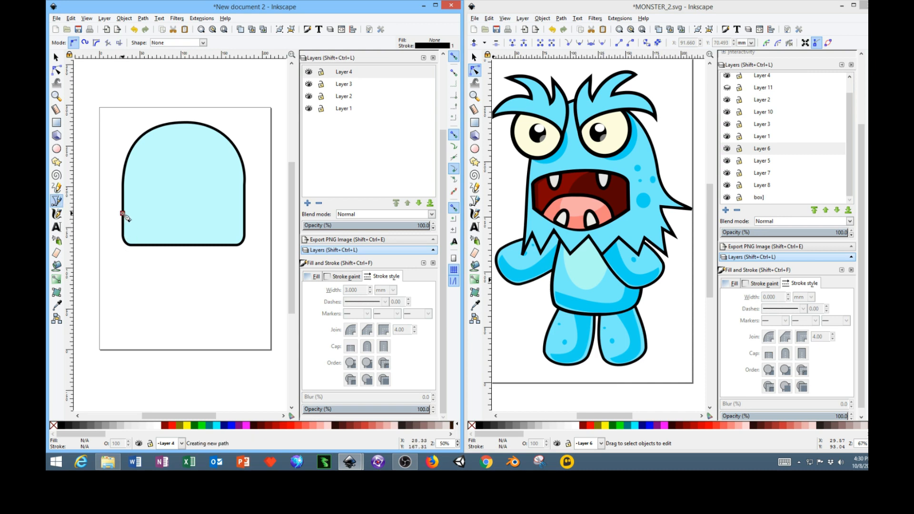
pyautogui.click(123, 283)
pyautogui.click(145, 245)
pyautogui.click(157, 267)
pyautogui.click(169, 228)
pyautogui.click(186, 280)
pyautogui.click(195, 233)
pyautogui.click(232, 274)
pyautogui.click(226, 233)
pyautogui.click(252, 261)
pyautogui.click(244, 219)
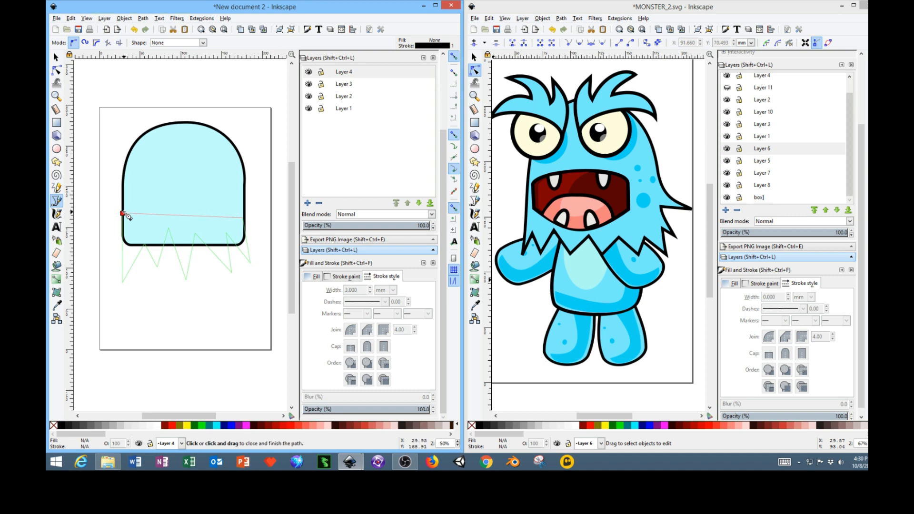
pyautogui.click(123, 214)
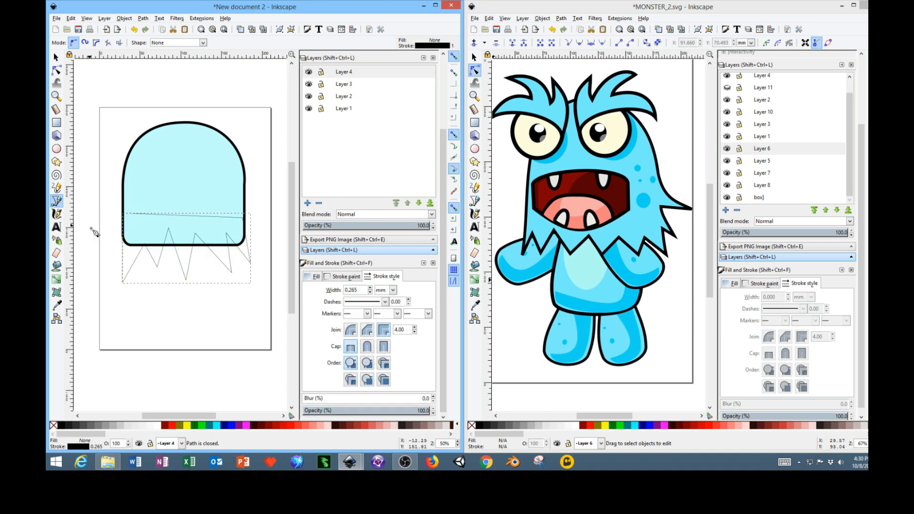
# Set the zigzag fringe's stroke width to 3 mm.
pyautogui.moveTo(356, 290); pyautogui.dragTo(305, 291)
pyautogui.write('3')
pyautogui.press('Return')
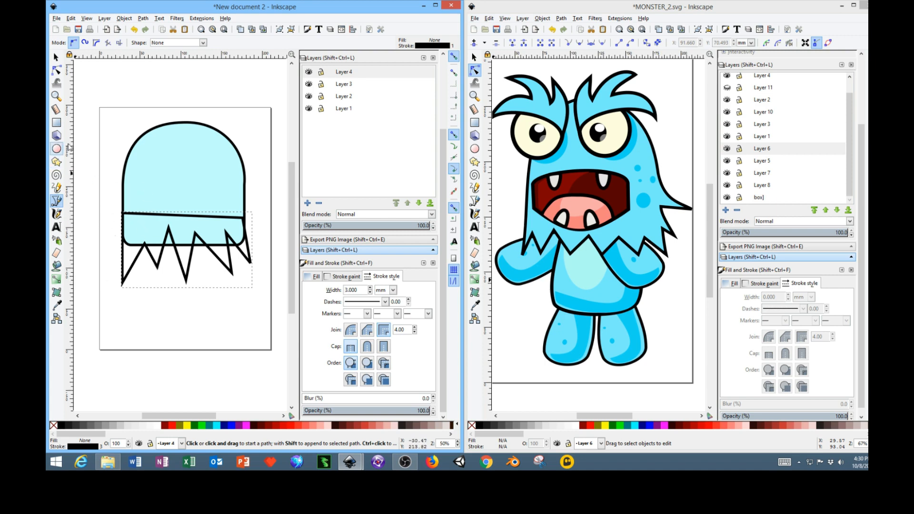
# Reposition the fringe's nodes so its notches line up with the body's bottom edge and its rightmost point extends farther outward.
pyautogui.click(56, 70)
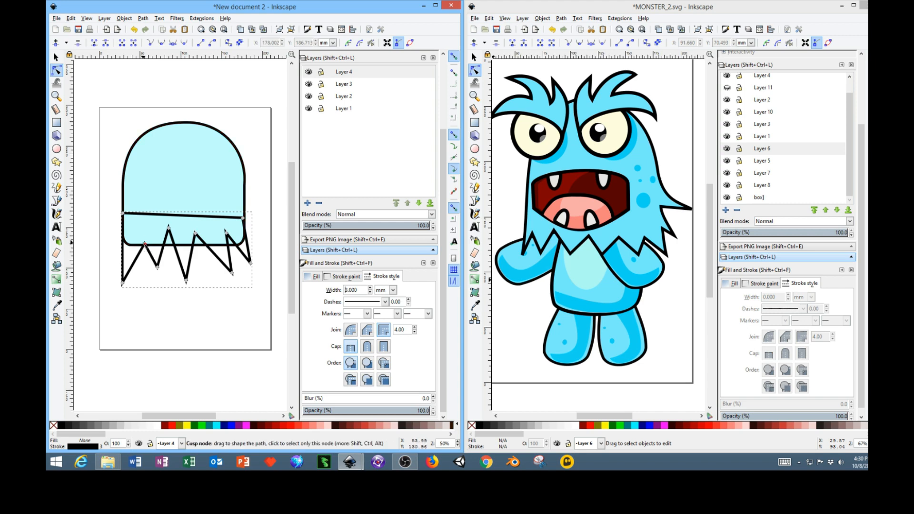
pyautogui.moveTo(146, 245); pyautogui.dragTo(145, 248)
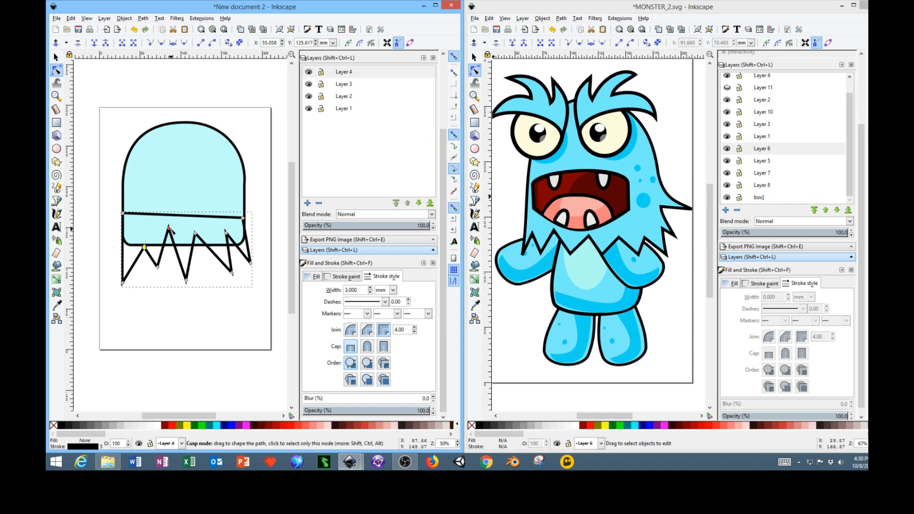
pyautogui.moveTo(169, 229); pyautogui.dragTo(158, 272)
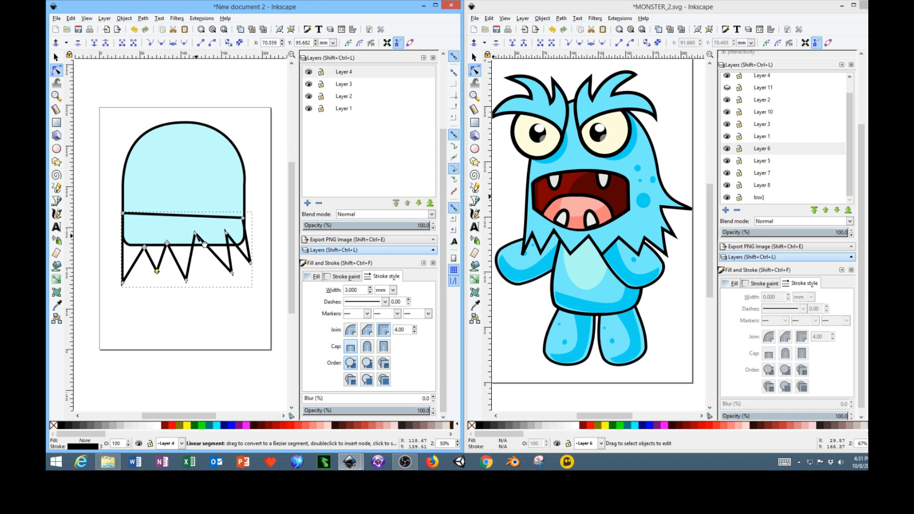
pyautogui.moveTo(204, 243); pyautogui.dragTo(207, 254)
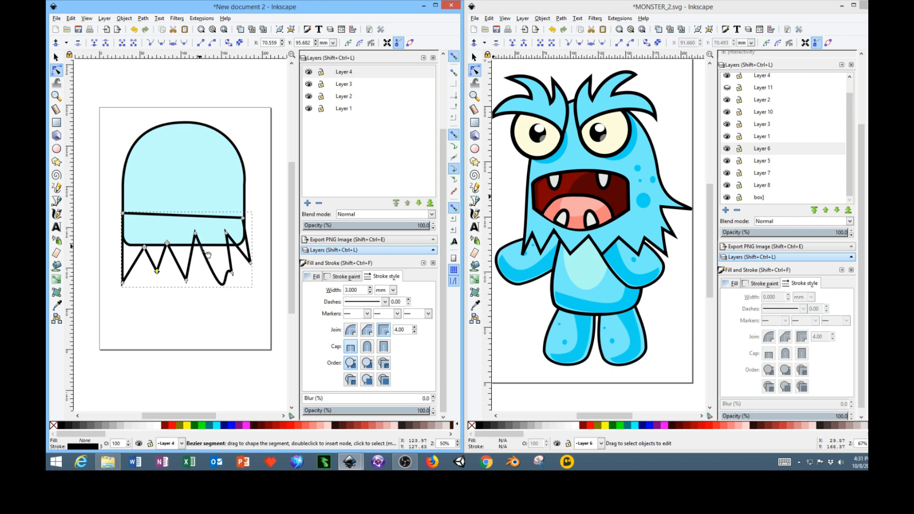
pyautogui.hotkey('ctrl', 'z')
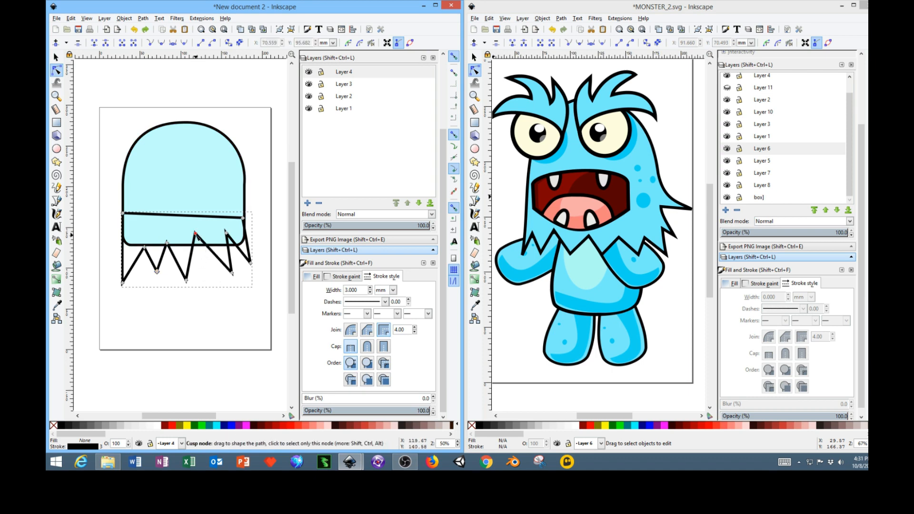
pyautogui.moveTo(198, 235); pyautogui.dragTo(260, 266)
pyautogui.moveTo(244, 219); pyautogui.dragTo(244, 221)
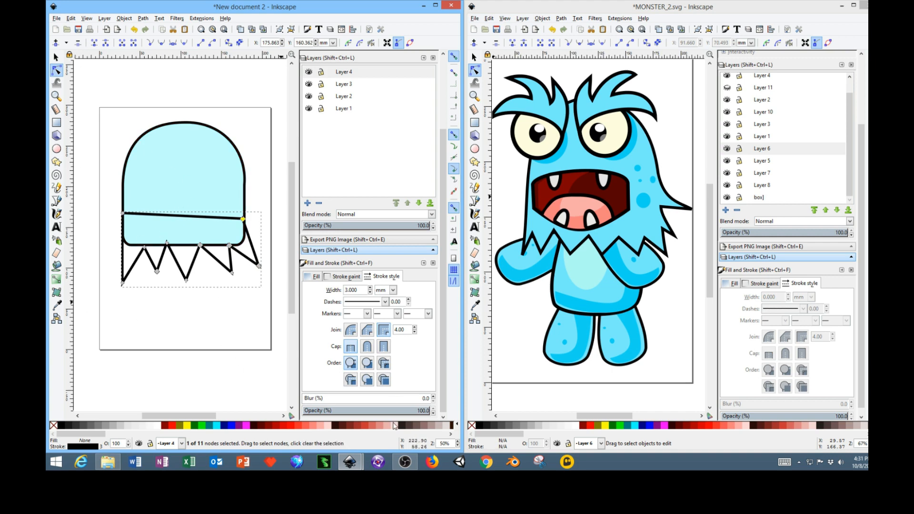
# Give the fringe a flat pale cyan fill, RGBA c3ffffff, matching the body.
pyautogui.click(314, 278)
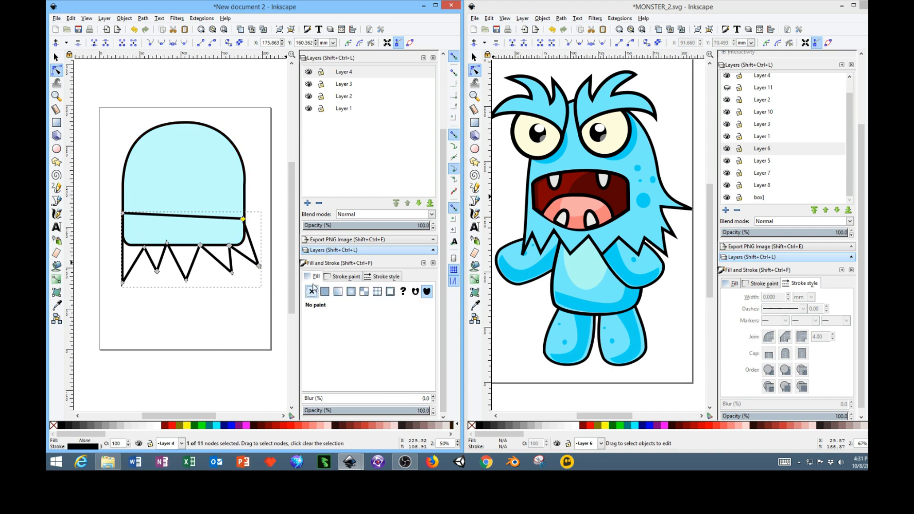
pyautogui.click(325, 292)
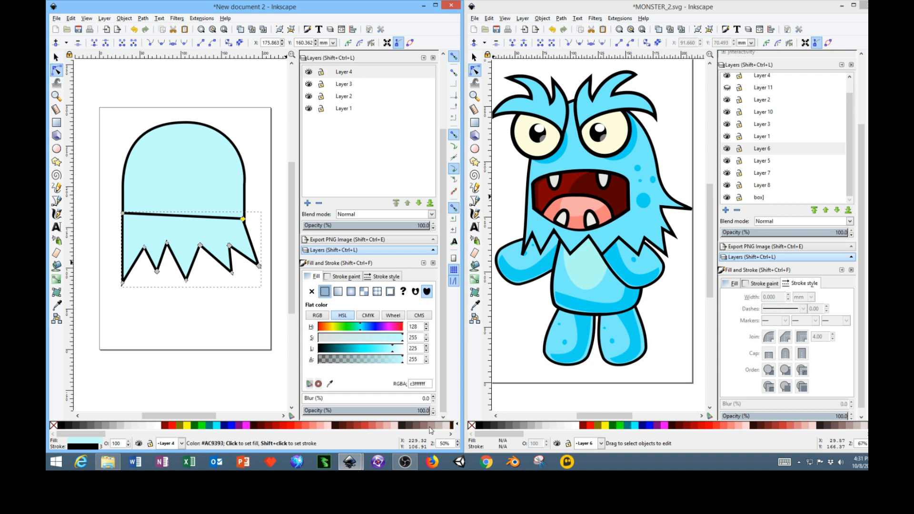
pyautogui.click(334, 385)
pyautogui.press('n')
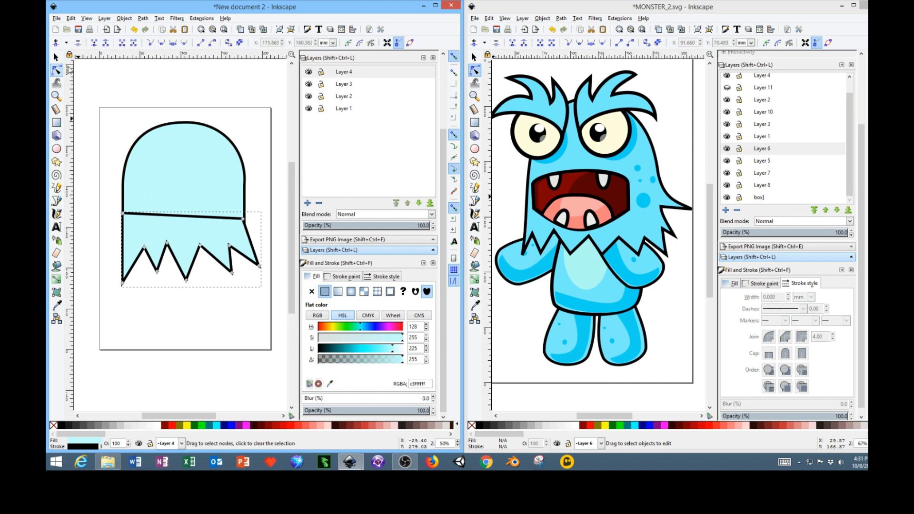
# Merge the body and the zigzag fringe into a single path with Union.
pyautogui.click(56, 57)
pyautogui.click(216, 319)
pyautogui.click(204, 170)
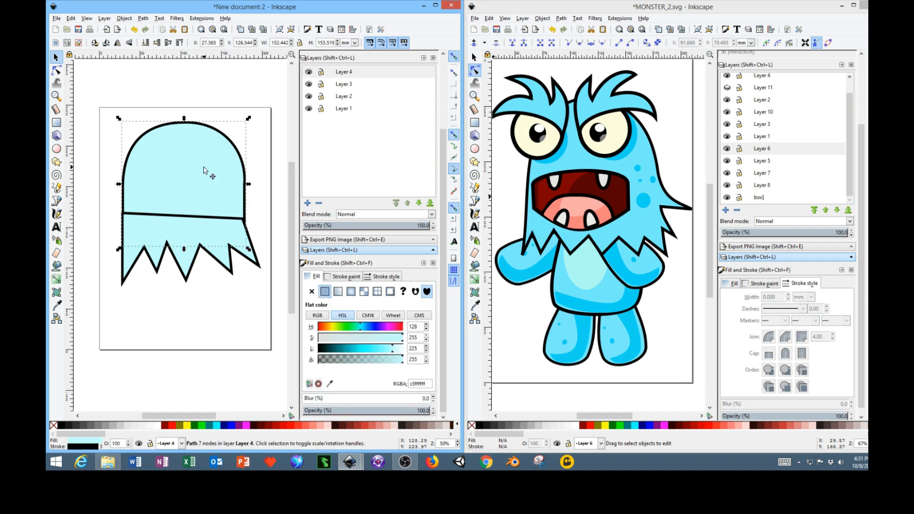
pyautogui.keyDown('shift'); pyautogui.click(228, 269); pyautogui.keyUp('shift')
pyautogui.moveTo(220, 244)
pyautogui.mouseDown()
pyautogui.moveTo(218, 279)
pyautogui.moveTo(221, 224)
pyautogui.moveTo(216, 242)
pyautogui.mouseUp()
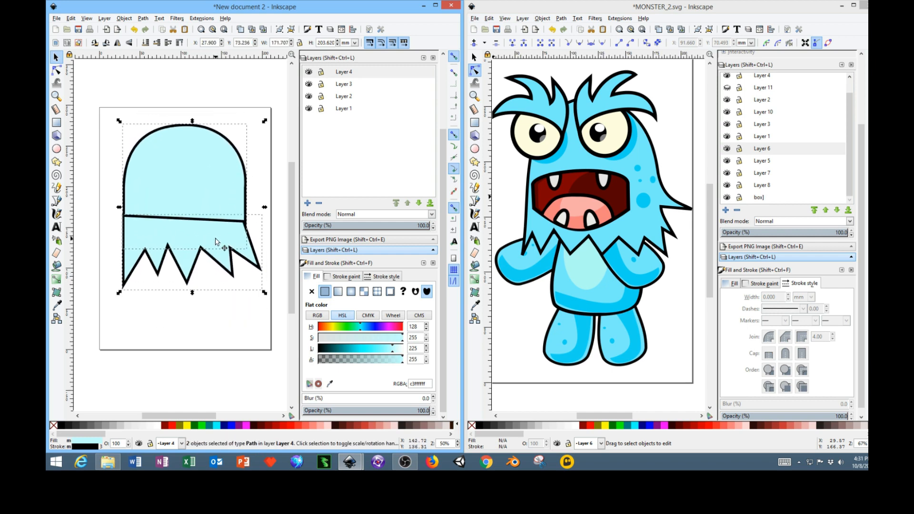
pyautogui.click(143, 19)
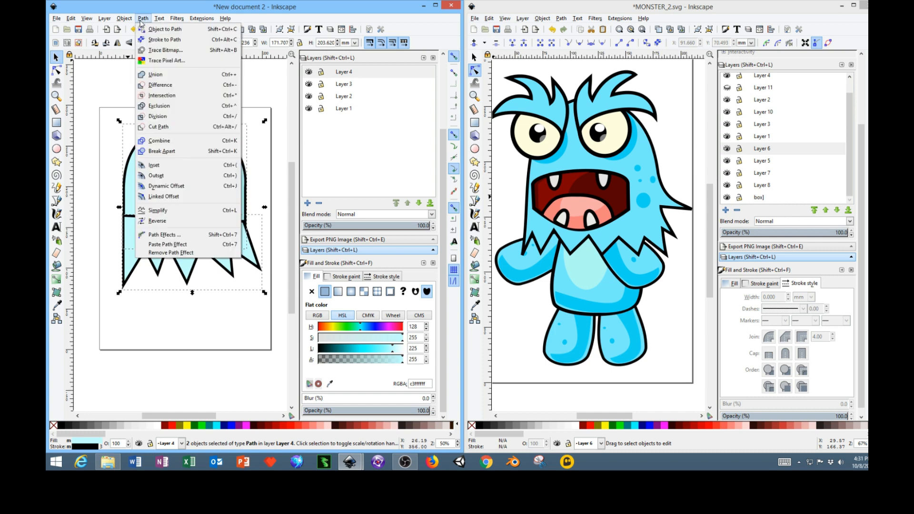
pyautogui.click(161, 75)
pyautogui.click(170, 317)
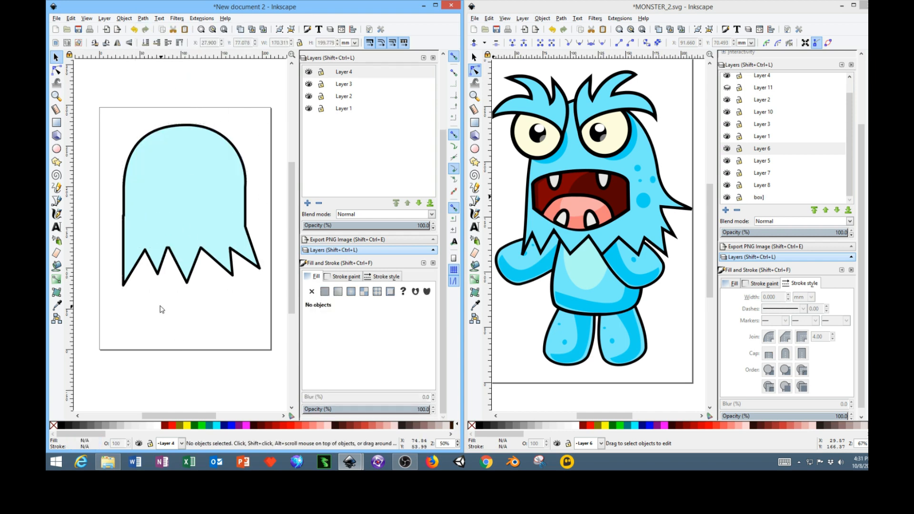
# Move the merged body toward the page's top edge and shorten it from below to about 175 mm high.
pyautogui.moveTo(171, 193)
pyautogui.mouseDown()
pyautogui.moveTo(229, 174)
pyautogui.moveTo(190, 172)
pyautogui.mouseUp()
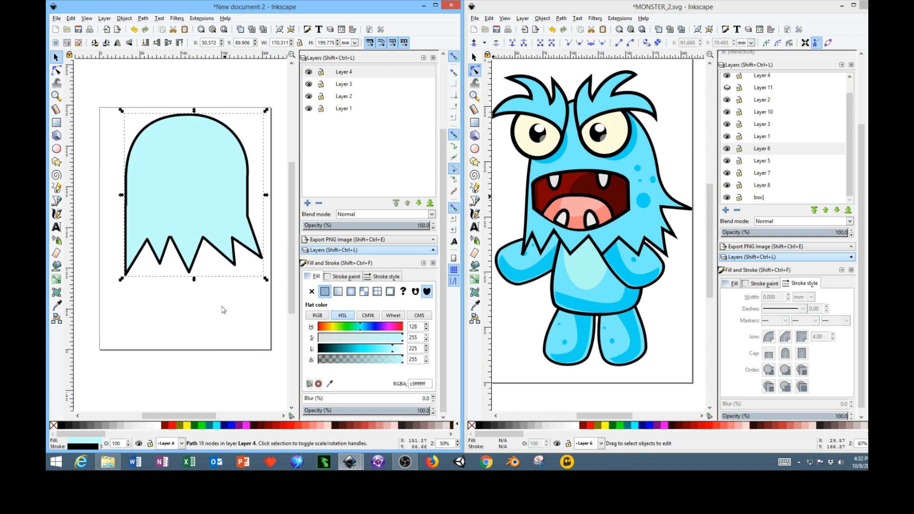
pyautogui.moveTo(194, 284); pyautogui.dragTo(196, 263)
pyautogui.click(202, 272)
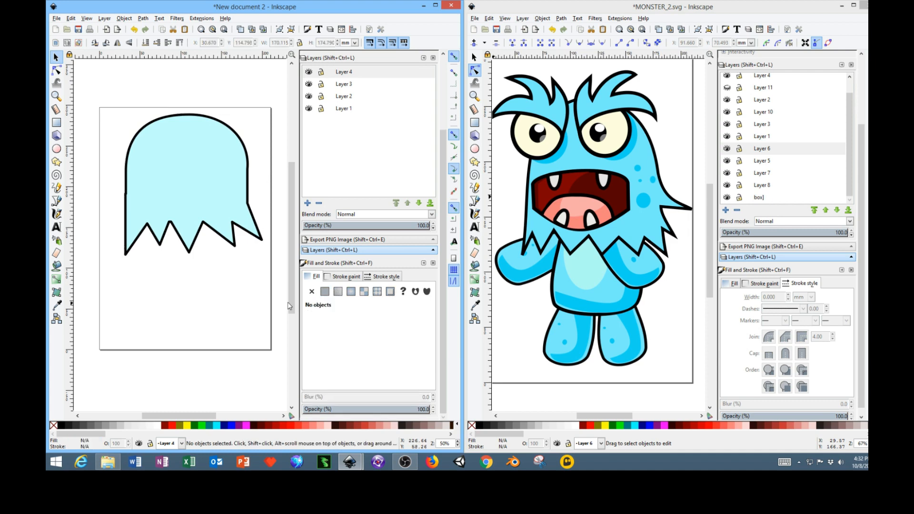
pyautogui.click(343, 280)
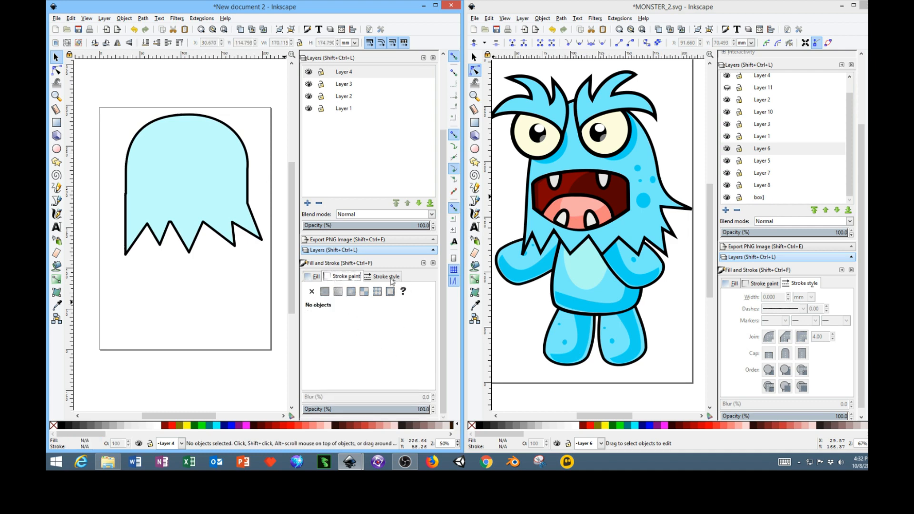
pyautogui.click(308, 278)
pyautogui.click(352, 278)
pyautogui.click(379, 278)
pyautogui.click(340, 279)
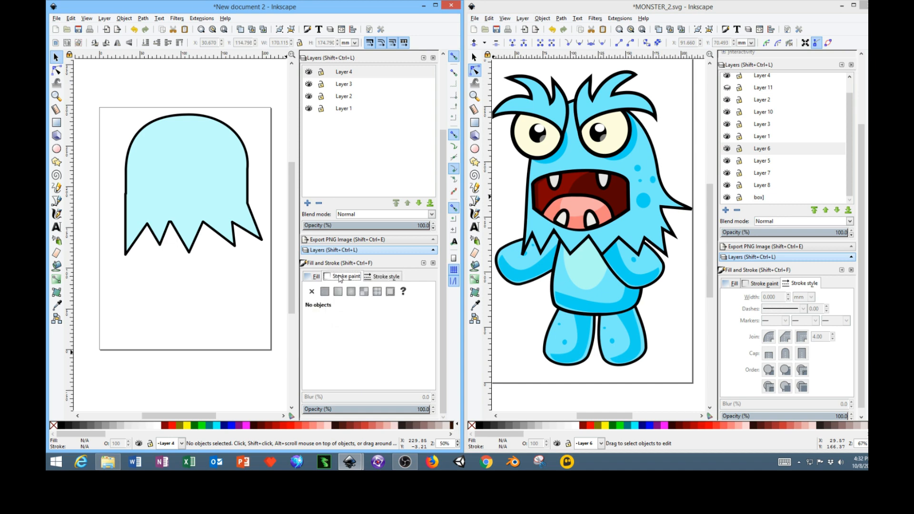
# Set the merged body's stroke width to 3 mm.
pyautogui.click(383, 277)
pyautogui.click(192, 200)
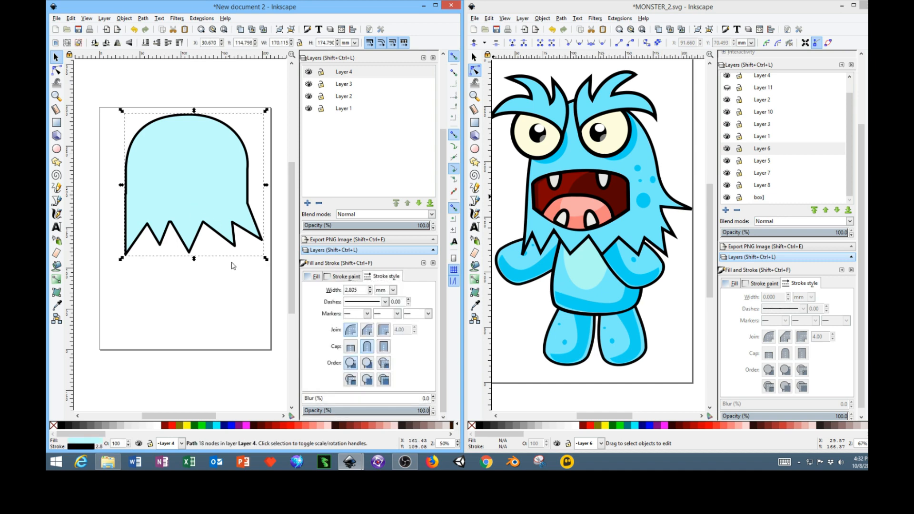
pyautogui.doubleClick(360, 292)
pyautogui.write('3')
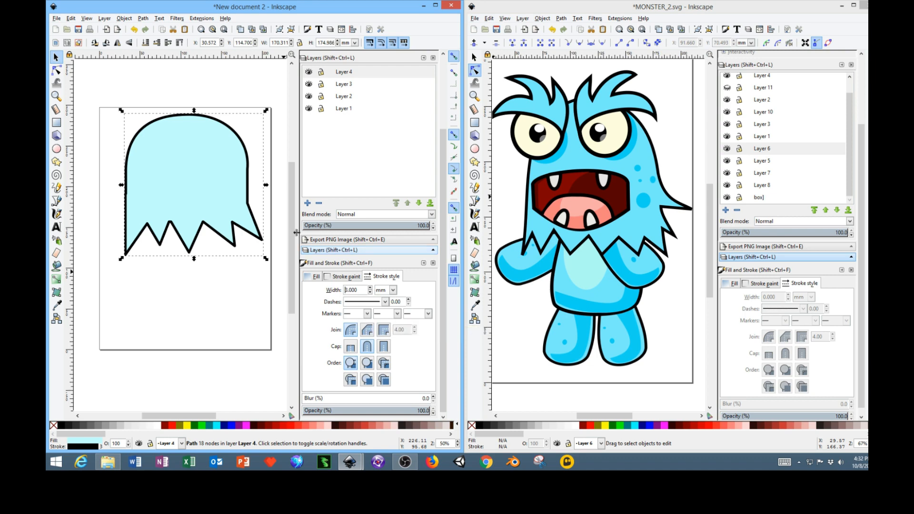
pyautogui.click(185, 304)
# Delete the extra node at the fringe's second notch and straighten the segment running down from it.
pyautogui.click(177, 181)
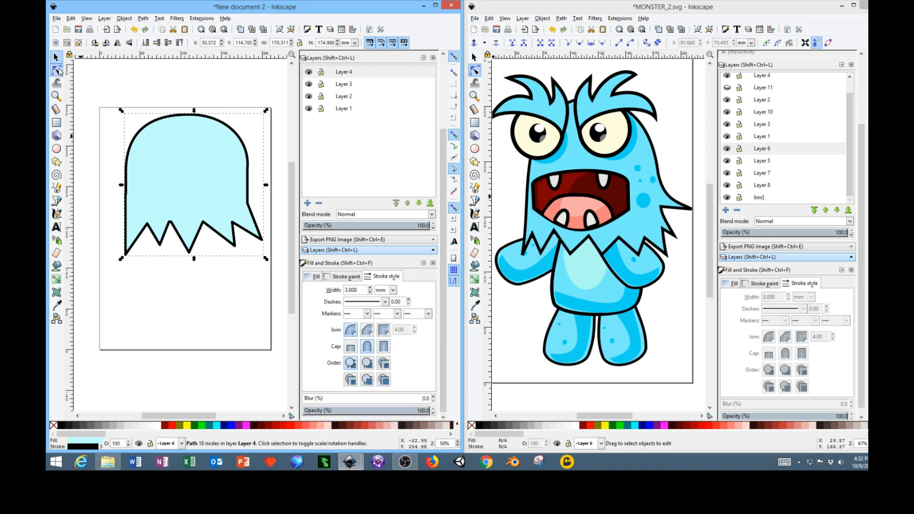
pyautogui.click(56, 70)
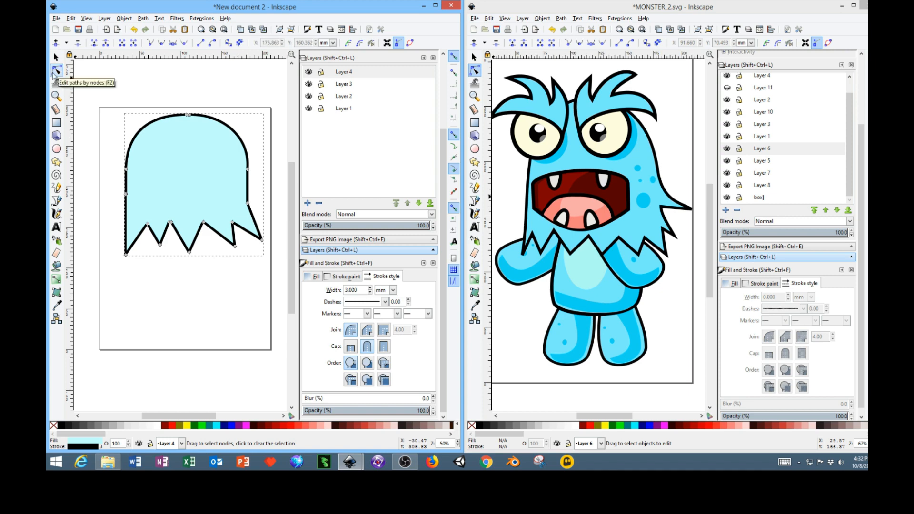
pyautogui.click(126, 169)
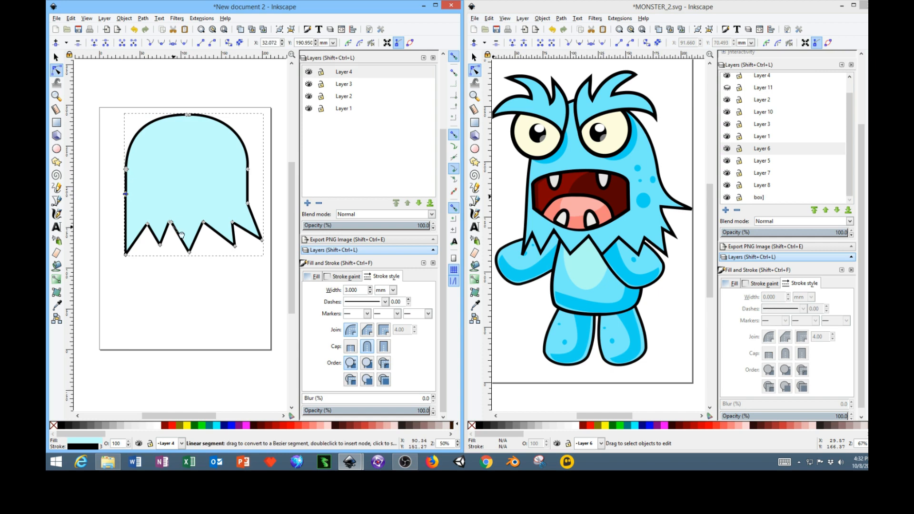
pyautogui.click(171, 222)
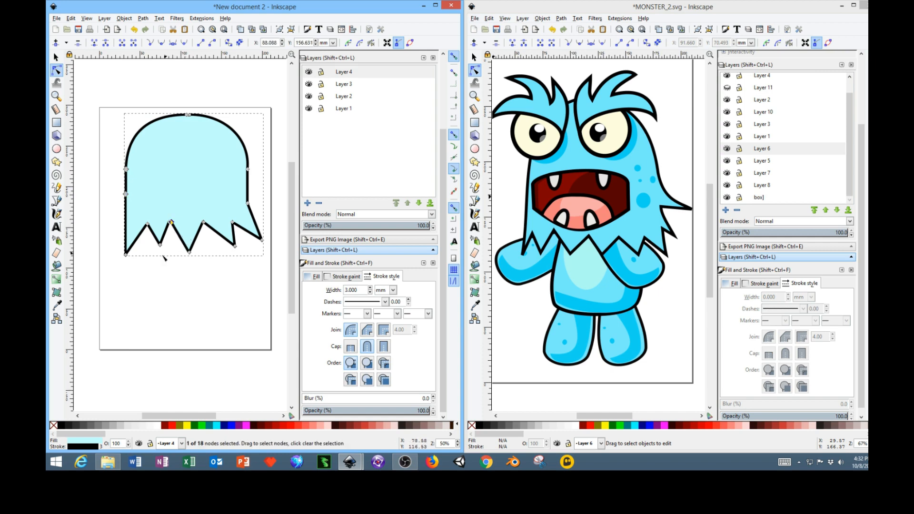
pyautogui.keyDown('ctrl'); pyautogui.scroll(4, 165, 246); pyautogui.keyUp('ctrl')
pyautogui.click(186, 151)
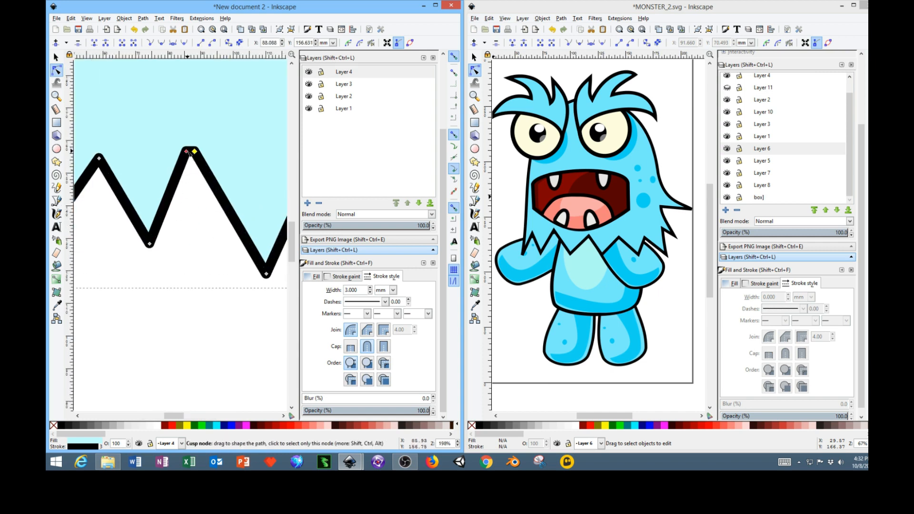
pyautogui.click(194, 152)
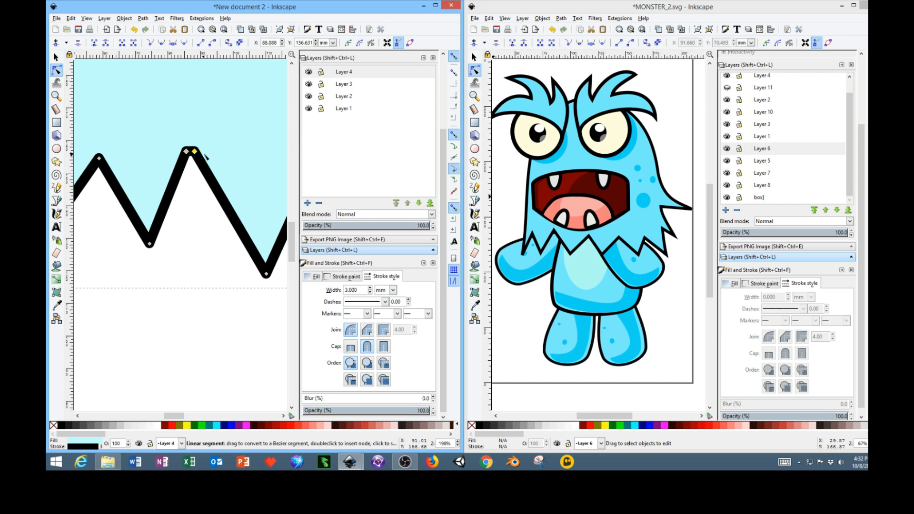
pyautogui.press('Delete')
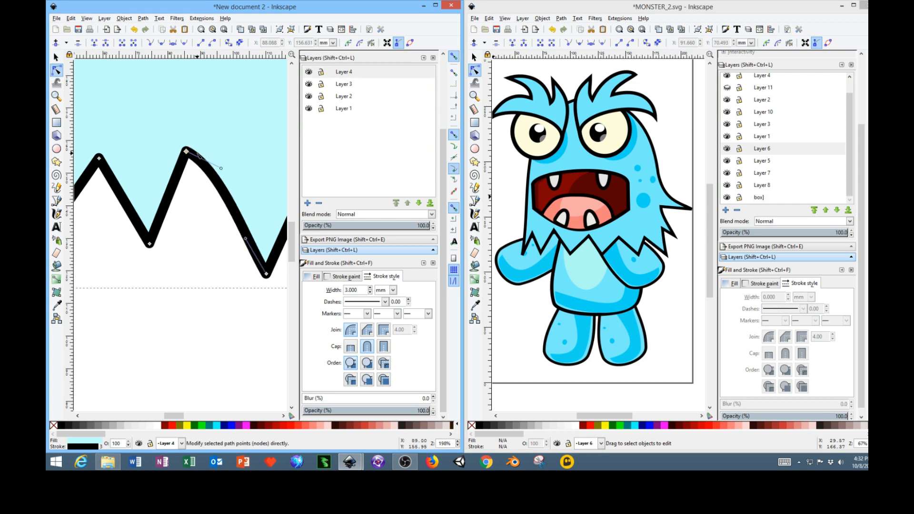
pyautogui.moveTo(224, 172); pyautogui.dragTo(217, 195)
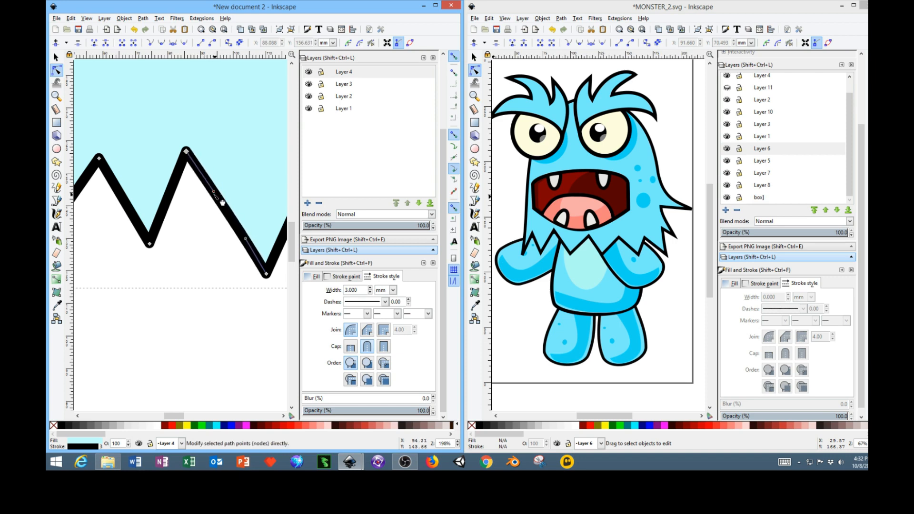
pyautogui.click(230, 284)
pyautogui.click(175, 213)
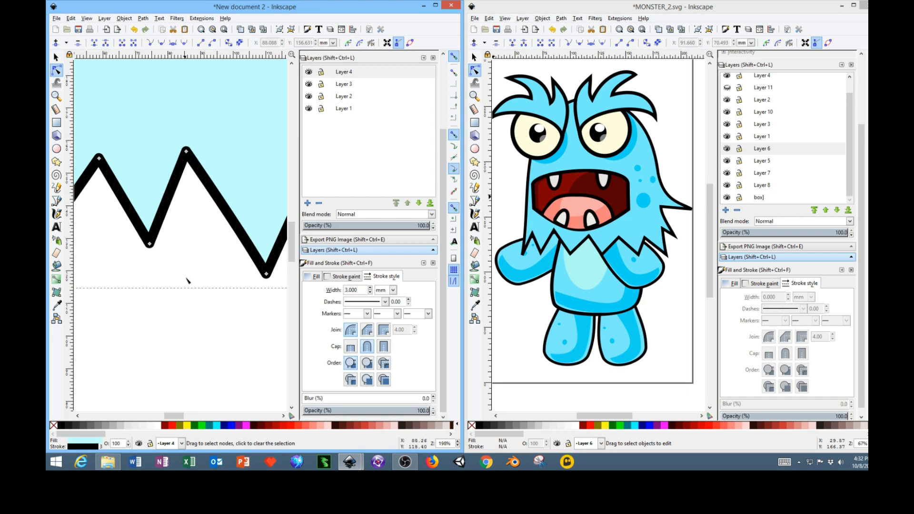
# Change the body's flat fill to a stronger cyan with hue 130 and lightness 202.
pyautogui.scroll(-3, 187, 284)
pyautogui.scroll(-3, 184, 274)
pyautogui.moveTo(184, 274); pyautogui.dragTo(108, 260)
pyautogui.click(242, 224)
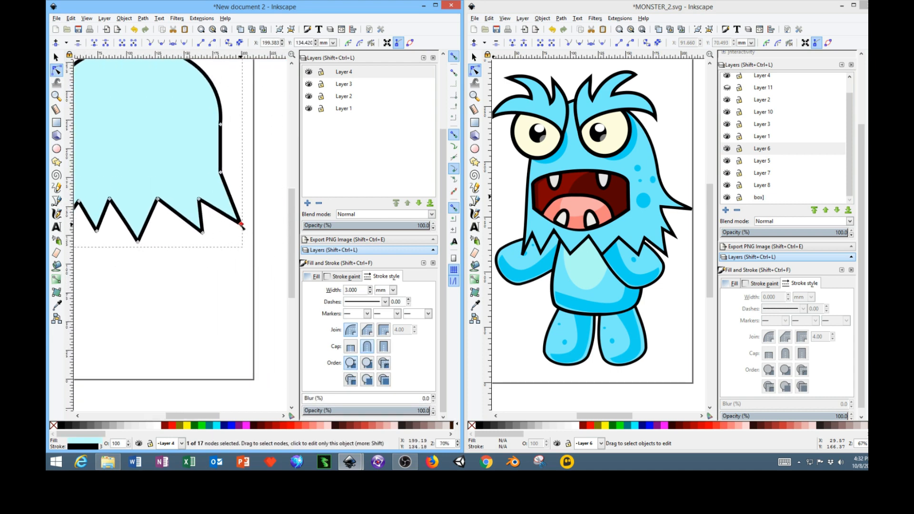
pyautogui.moveTo(171, 259); pyautogui.dragTo(218, 312)
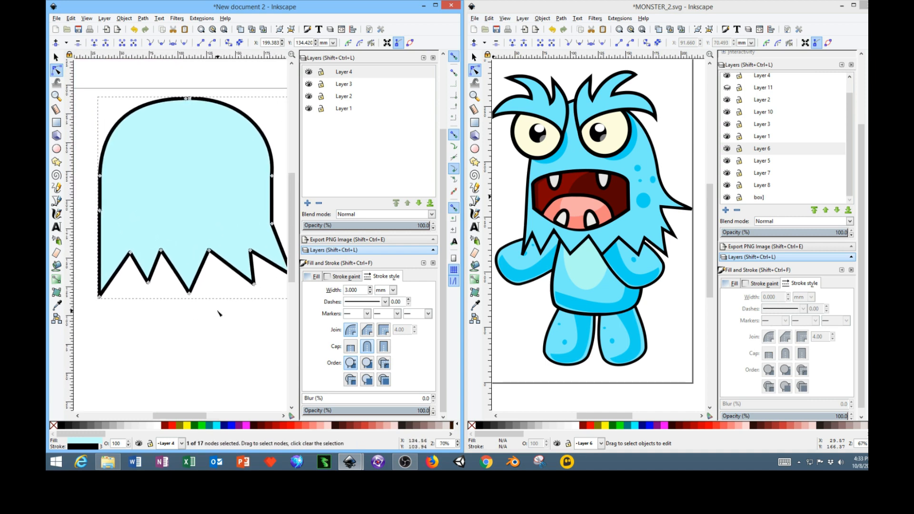
pyautogui.click(315, 277)
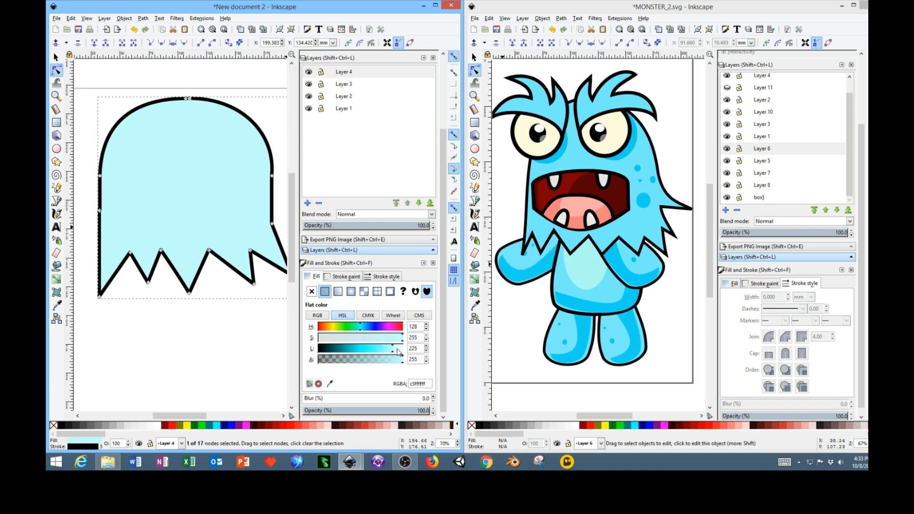
pyautogui.moveTo(393, 353); pyautogui.dragTo(389, 352)
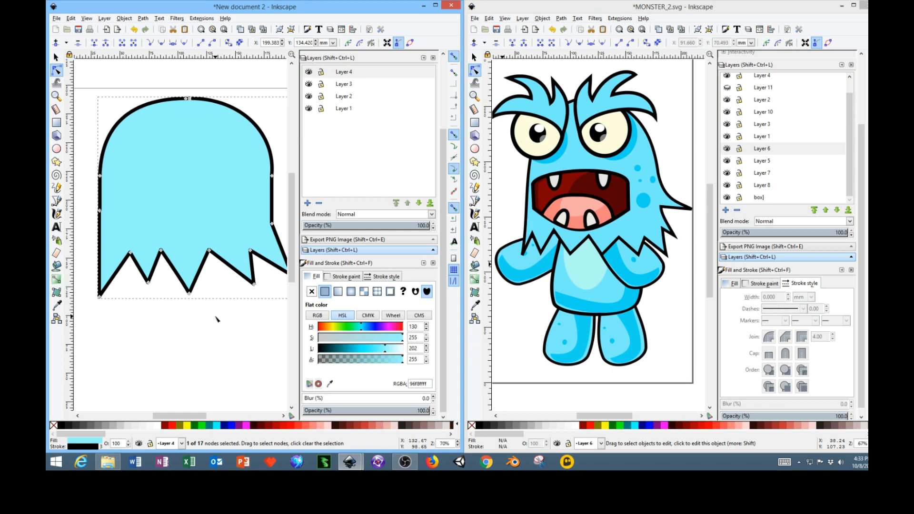
# Reshape the head's domed outline by adjusting the curve from the left shoulder to the top node and the handle right of the top.
pyautogui.click(99, 176)
pyautogui.moveTo(121, 124); pyautogui.dragTo(127, 127)
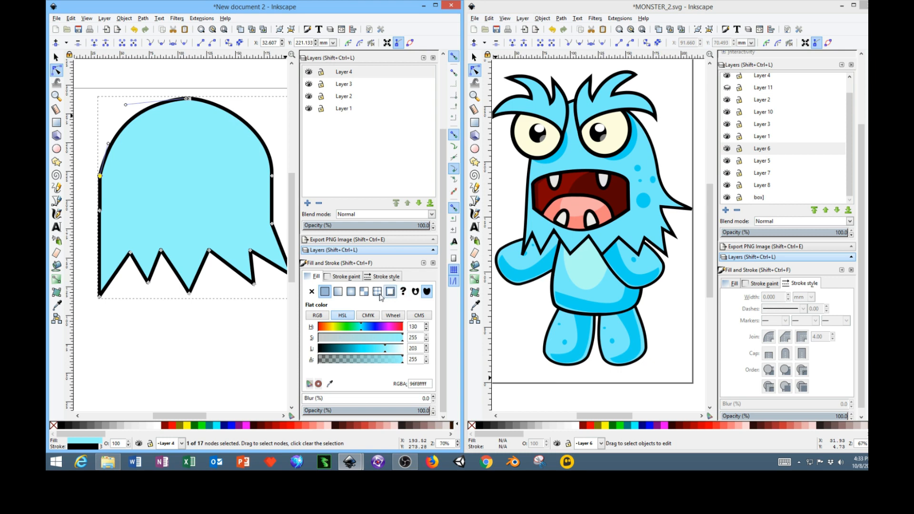
pyautogui.click(188, 99)
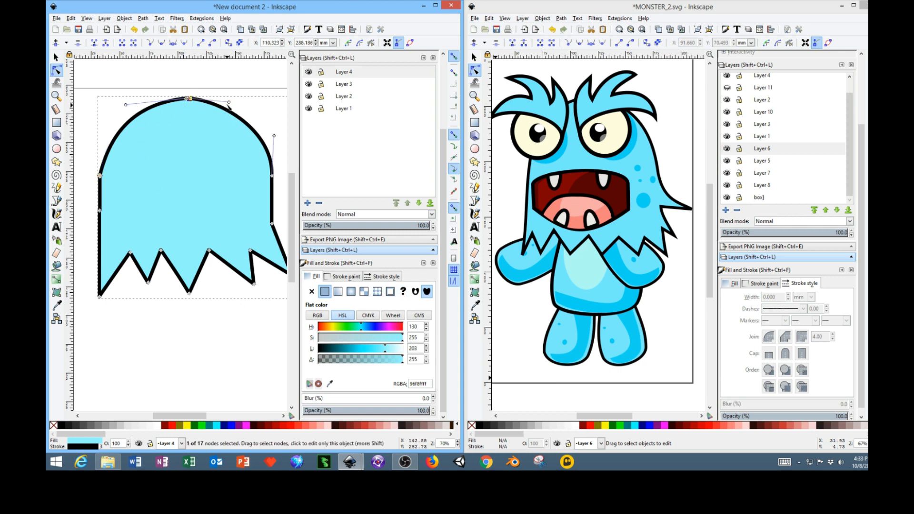
pyautogui.moveTo(229, 102); pyautogui.dragTo(230, 101)
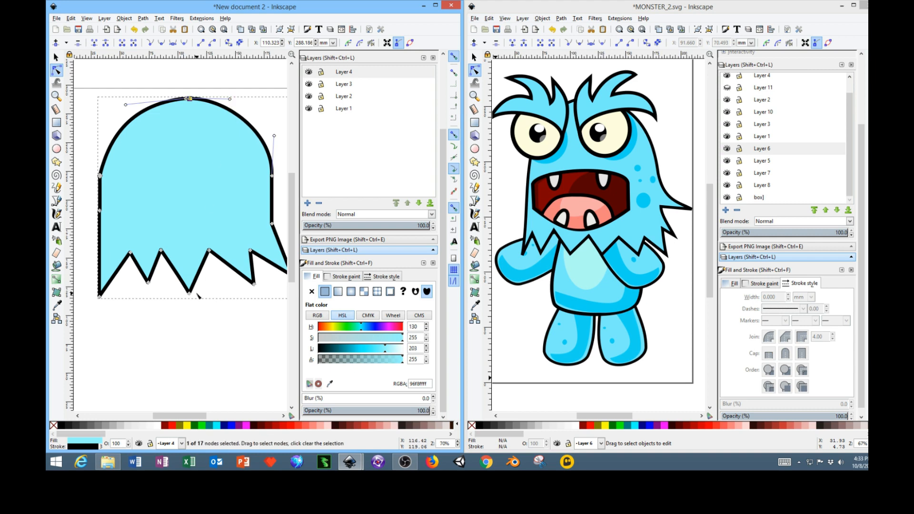
pyautogui.click(191, 336)
# Turn the head's left side segment between the shoulder node and the node beneath it into a curve.
pyautogui.click(105, 211)
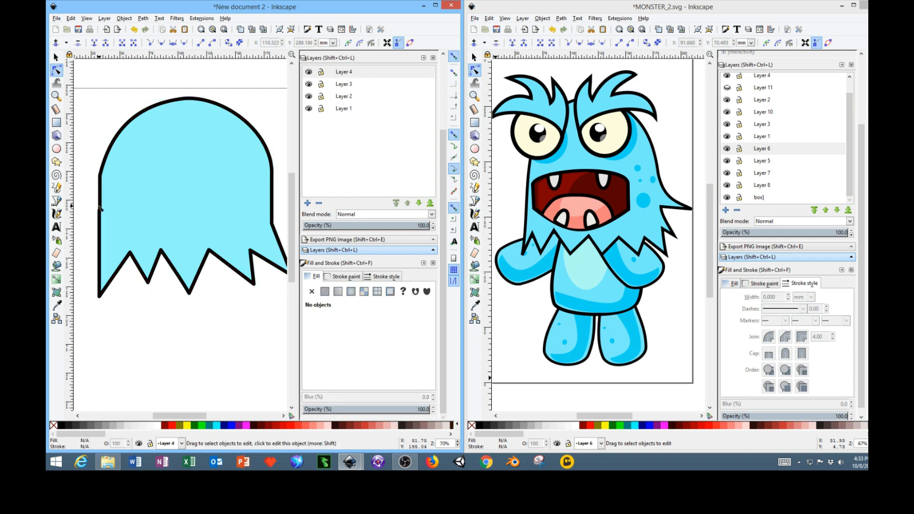
pyautogui.scroll(5, 100, 222)
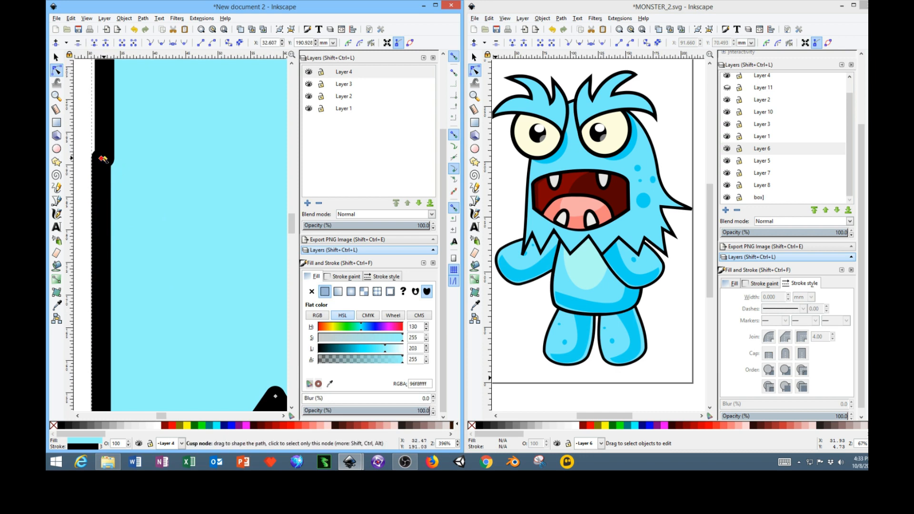
pyautogui.moveTo(102, 159); pyautogui.dragTo(101, 159)
pyautogui.hotkey('ctrl', 'z')
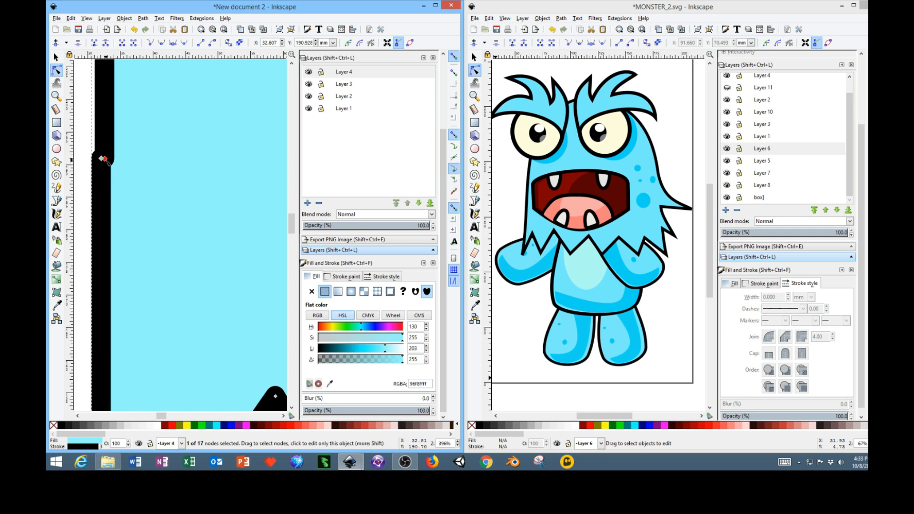
pyautogui.moveTo(103, 159); pyautogui.dragTo(101, 141)
pyautogui.scroll(-3, 139, 184)
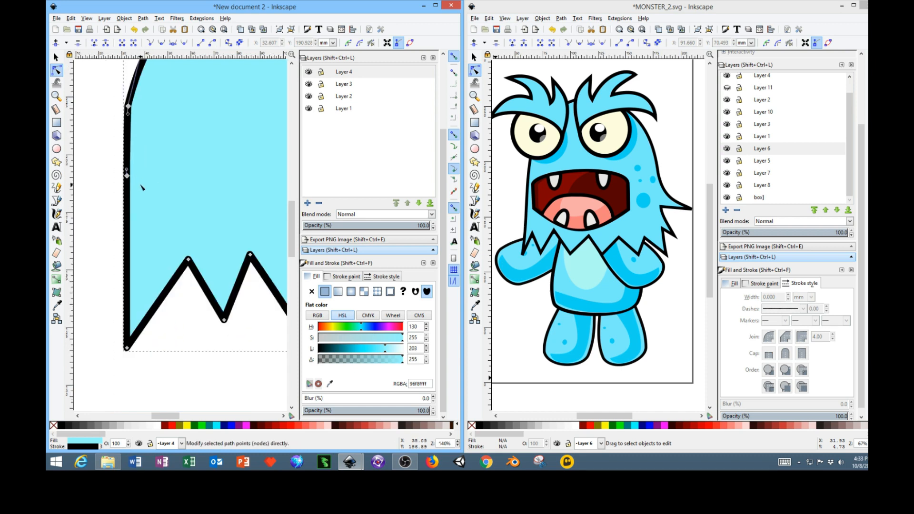
# Adjust both handles of the left shoulder node to smooth the transition from the dome into the straight side.
pyautogui.scroll(4, 119, 278)
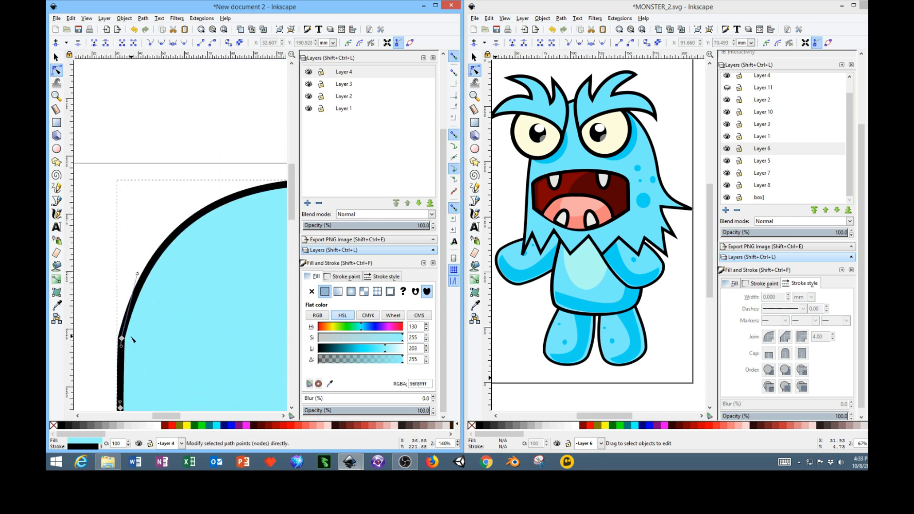
pyautogui.scroll(6, 132, 339)
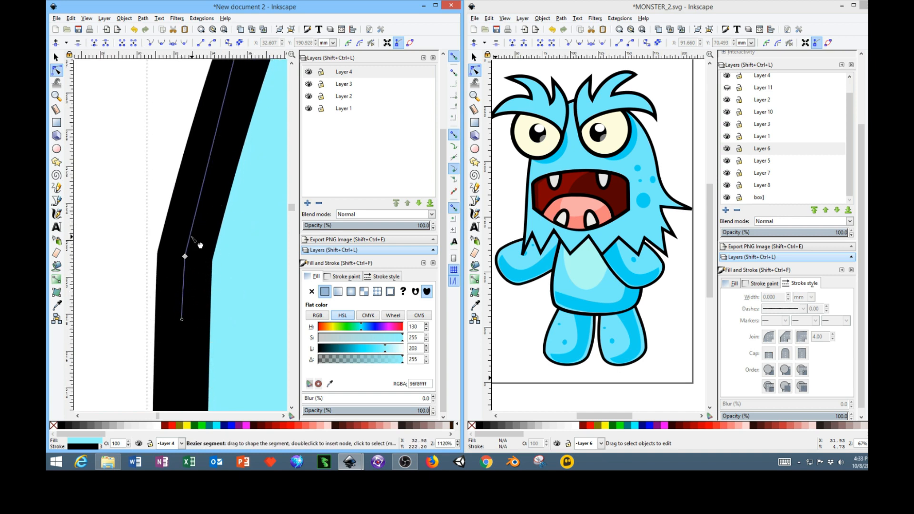
pyautogui.moveTo(182, 321)
pyautogui.mouseDown()
pyautogui.moveTo(168, 315)
pyautogui.moveTo(266, 277)
pyautogui.moveTo(168, 313)
pyautogui.mouseUp()
pyautogui.scroll(-3, 176, 324)
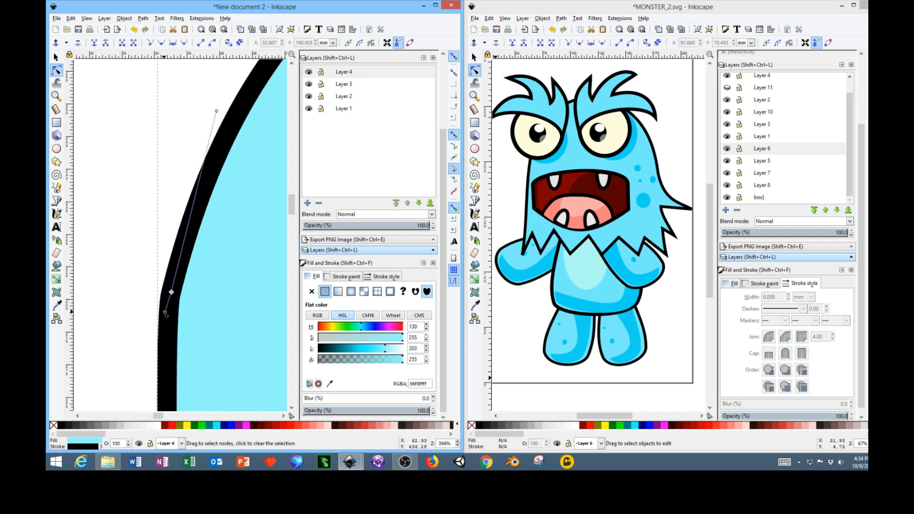
pyautogui.moveTo(217, 111); pyautogui.dragTo(193, 167)
pyautogui.scroll(-7, 229, 284)
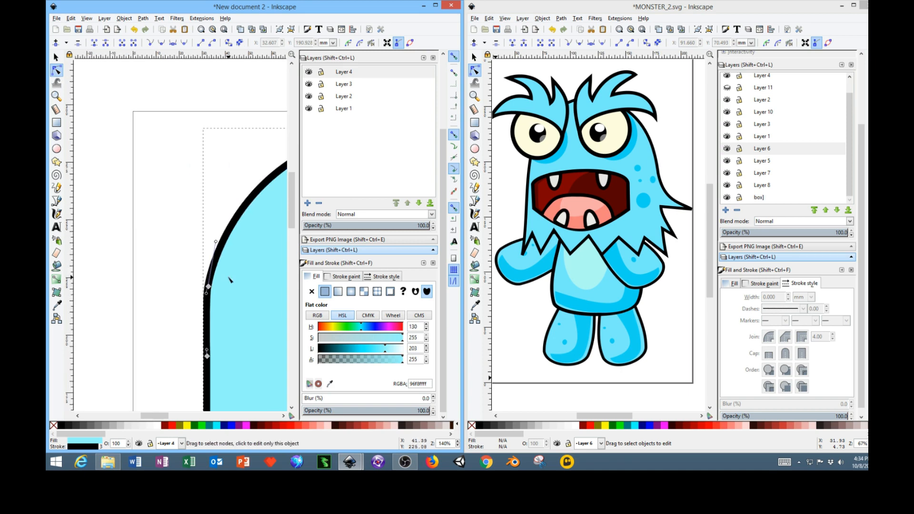
pyautogui.scroll(2, 202, 289)
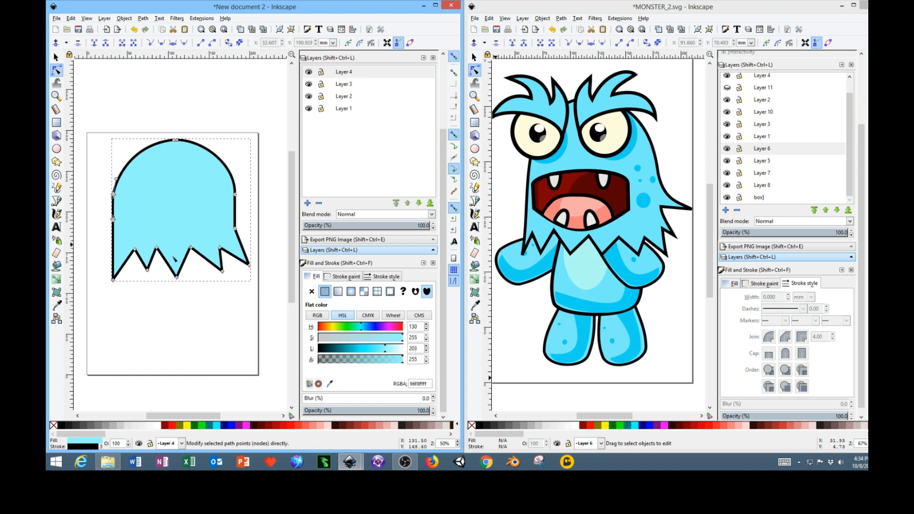
# Toggle Layer 4's visibility to check its contents and rename the layer to "head".
pyautogui.click(249, 265)
pyautogui.click(346, 74)
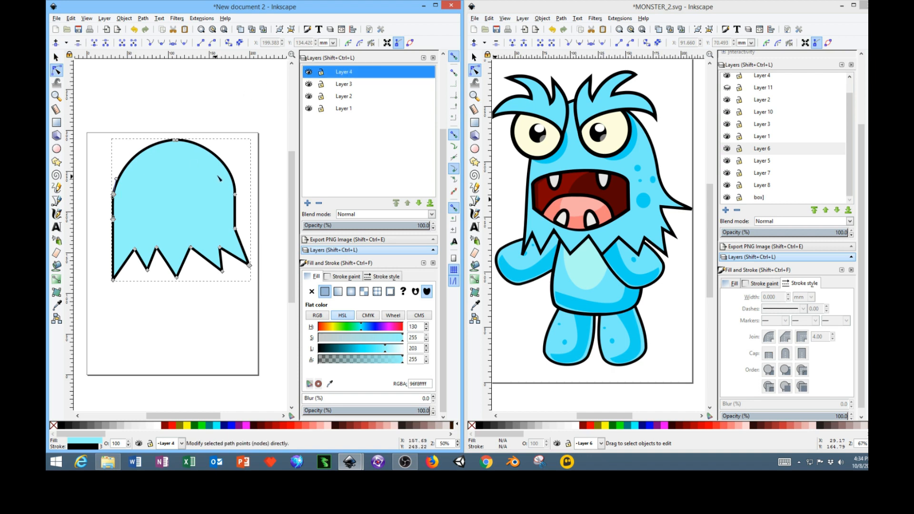
pyautogui.click(309, 73)
pyautogui.click(309, 72)
pyautogui.click(309, 72)
pyautogui.click(310, 73)
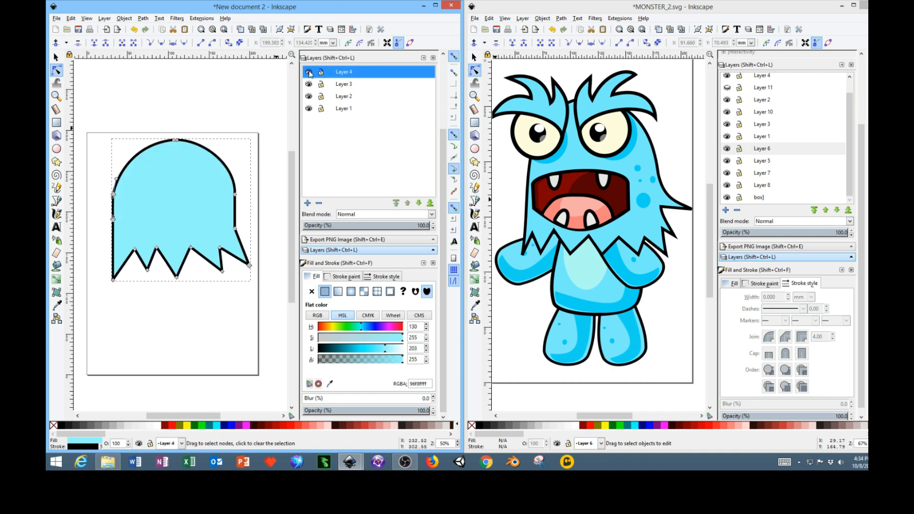
pyautogui.click(343, 75)
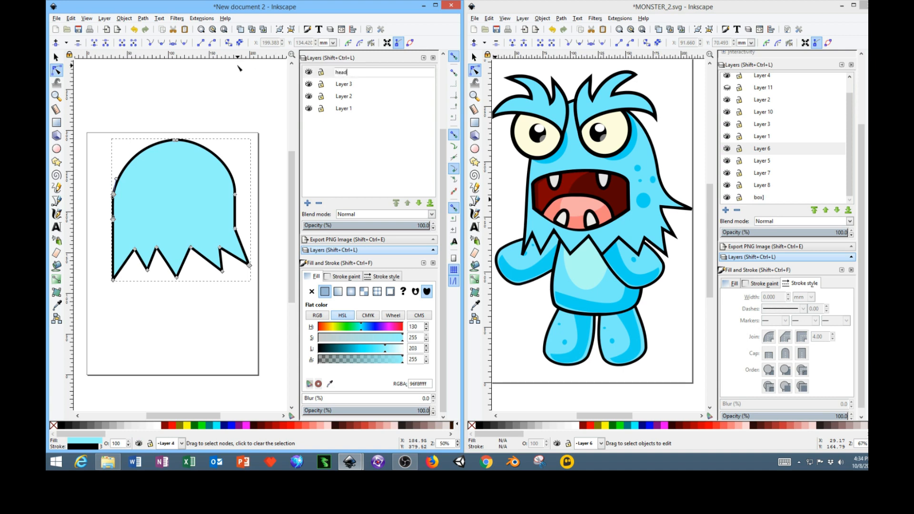
pyautogui.press('Return')
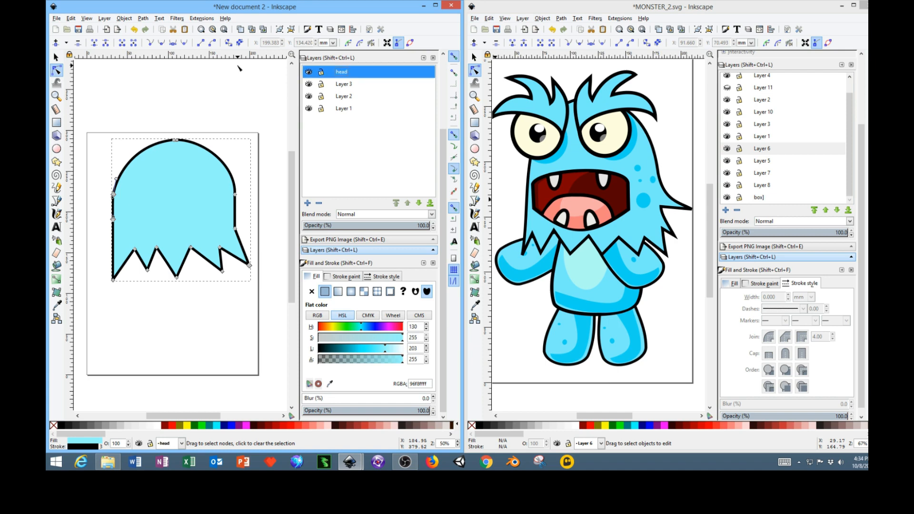
# Move the head shape off the page to the empty canvas just above its top edge and deselect it.
pyautogui.click(56, 57)
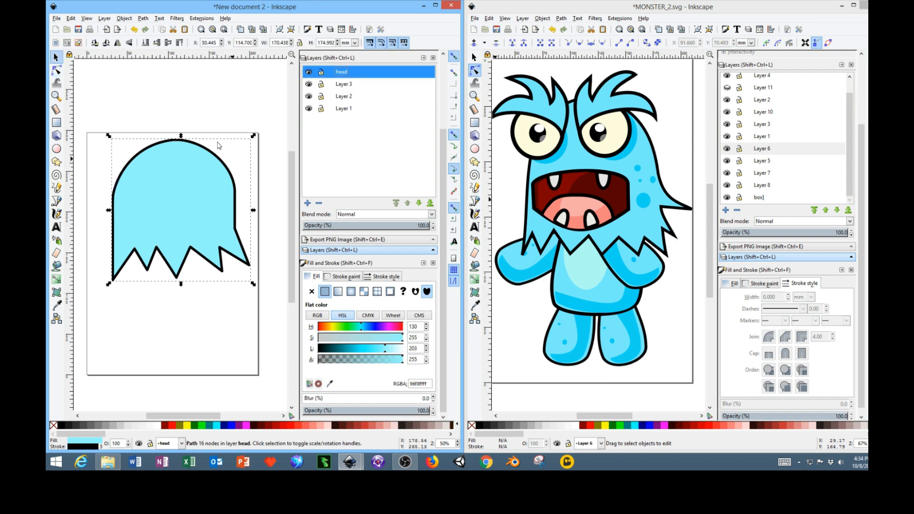
pyautogui.click(196, 129)
pyautogui.click(210, 191)
pyautogui.moveTo(214, 200); pyautogui.dragTo(213, 91)
pyautogui.scroll(-1, 241, 184)
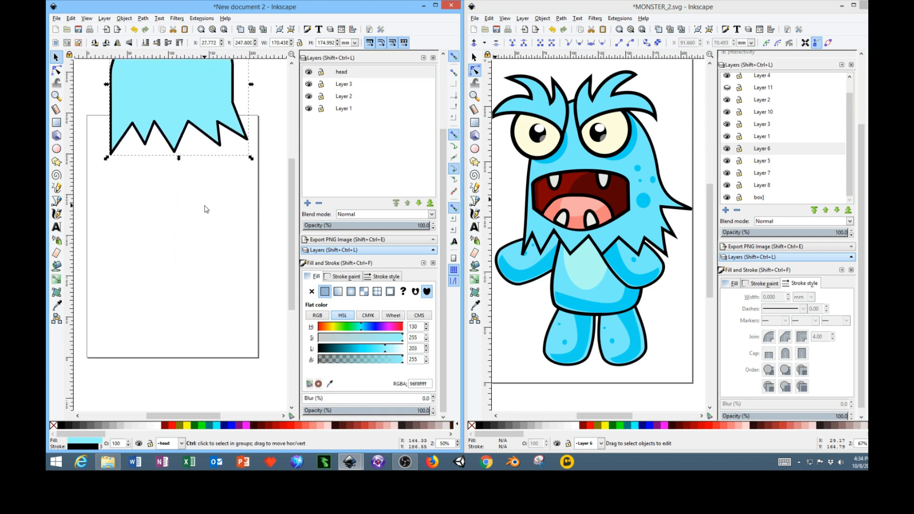
pyautogui.keyDown('ctrl'); pyautogui.scroll(-3, 206, 209); pyautogui.keyUp('ctrl')
pyautogui.moveTo(200, 148); pyautogui.dragTo(200, 125)
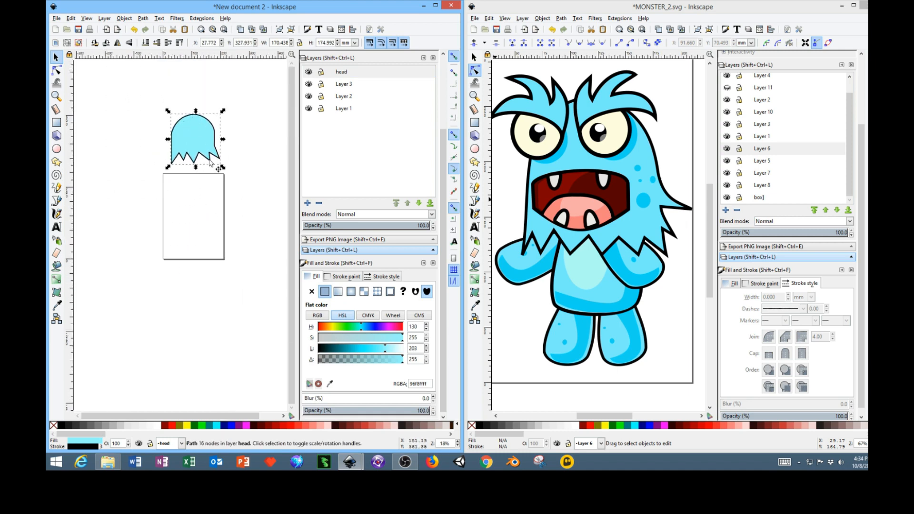
pyautogui.click(261, 188)
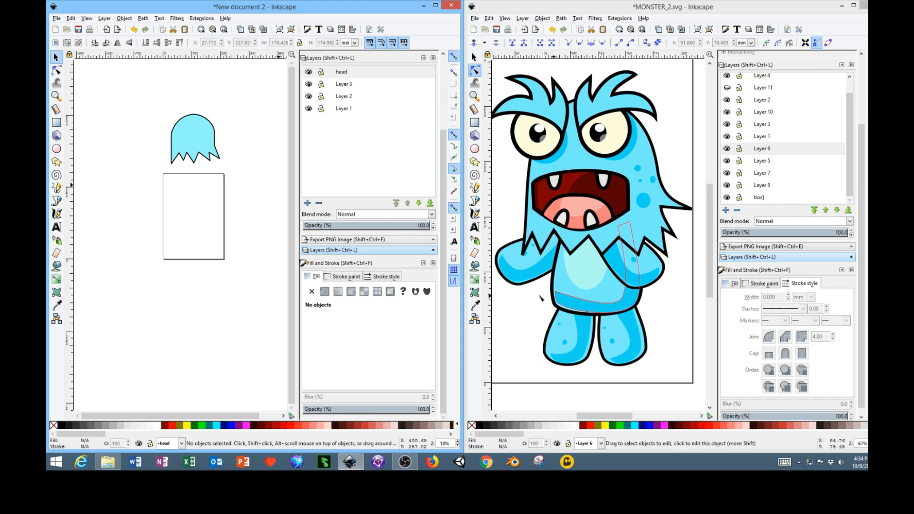
# Rename Layer 3 to "body".
pyautogui.click(345, 85)
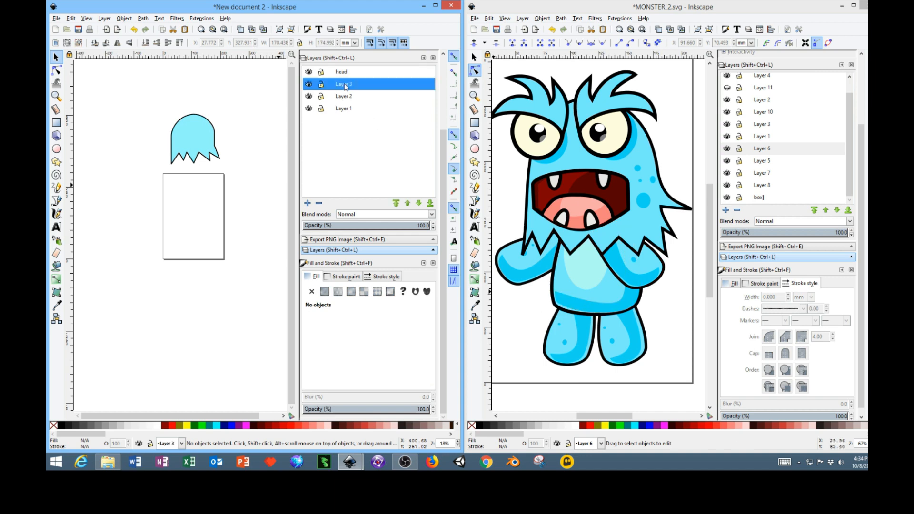
pyautogui.click(345, 85)
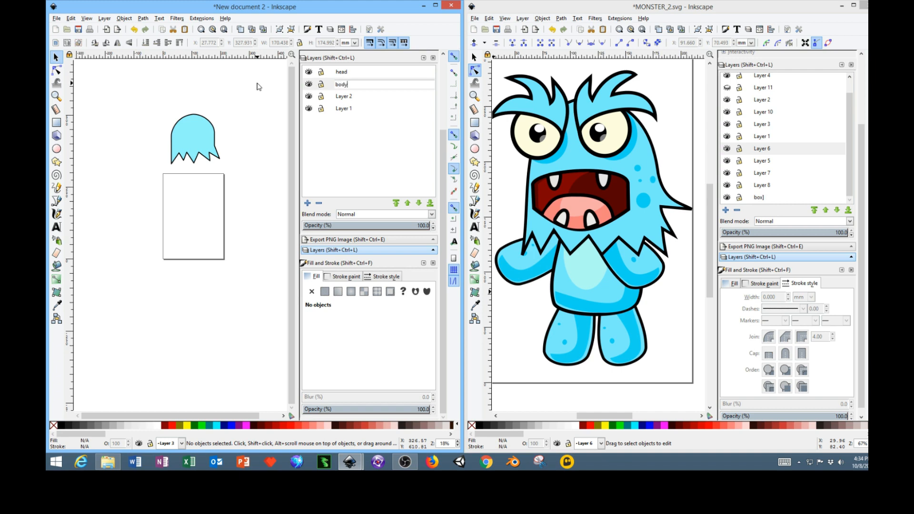
pyautogui.press('Return')
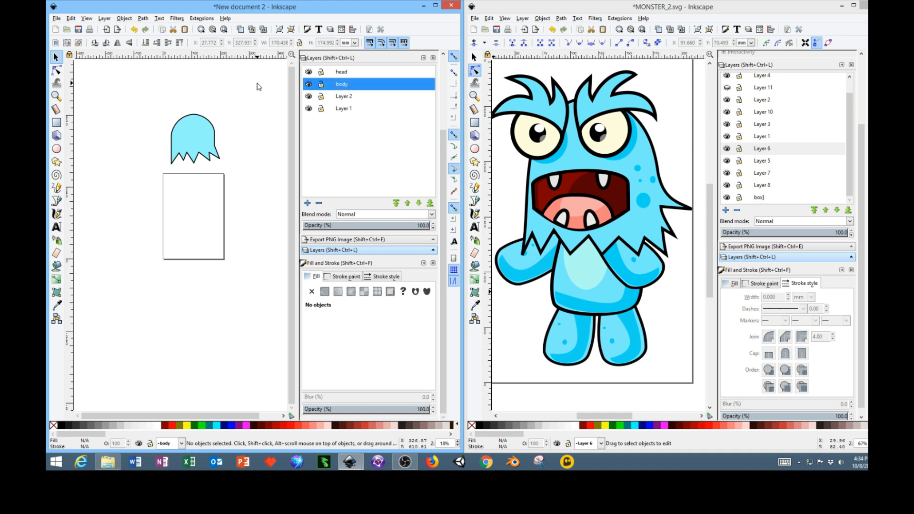
# Draw a rounded rectangle about 184 mm wide and 268 mm high on the page in the body layer.
pyautogui.click(99, 190)
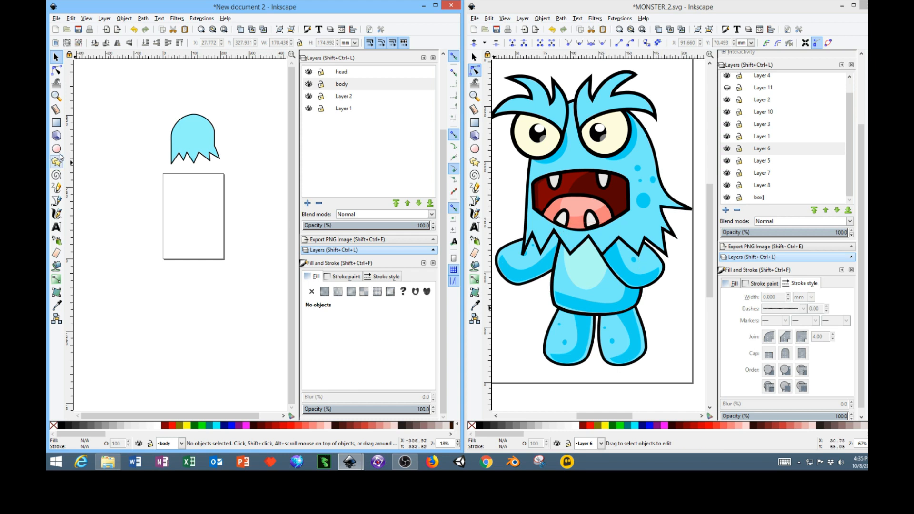
pyautogui.click(57, 123)
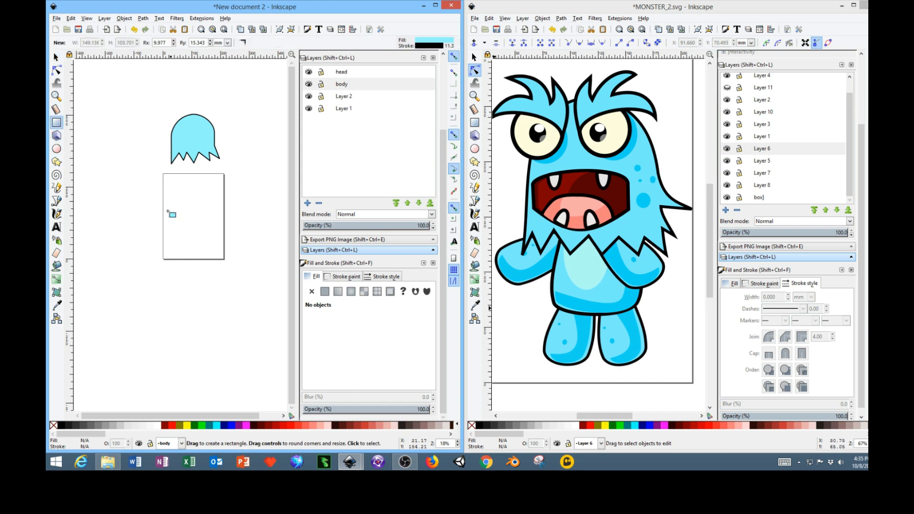
pyautogui.moveTo(165, 175)
pyautogui.mouseDown()
pyautogui.moveTo(238, 245)
pyautogui.moveTo(224, 269)
pyautogui.moveTo(219, 253)
pyautogui.mouseUp()
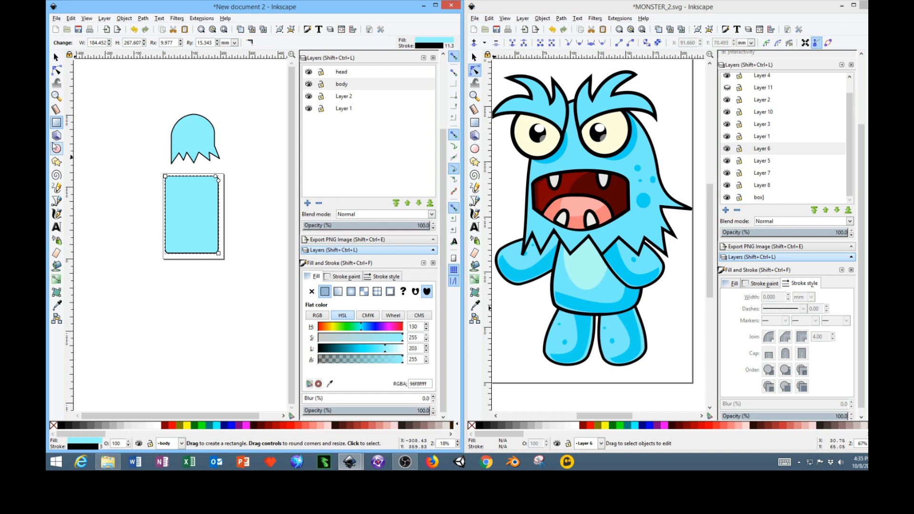
# Draw a second rectangle about 523 mm wide and 245 mm high over the first one's lower part and undo it.
pyautogui.click(56, 148)
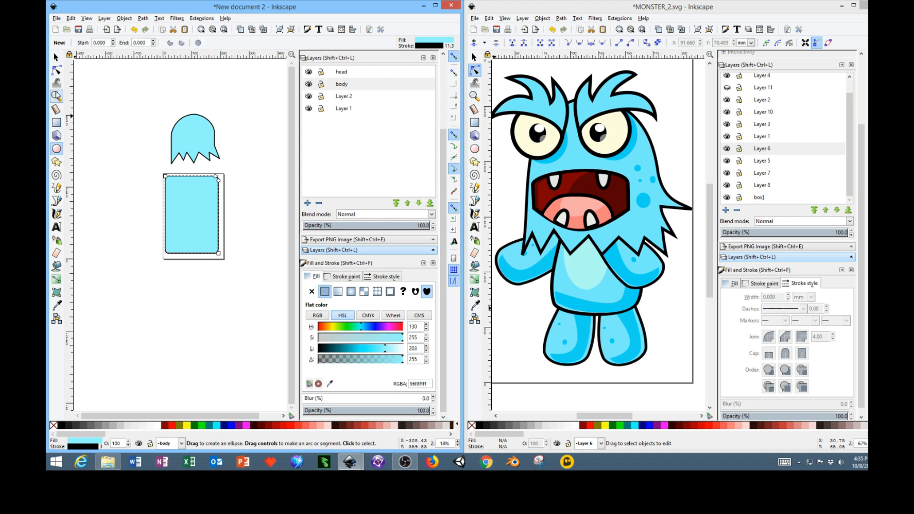
pyautogui.click(57, 122)
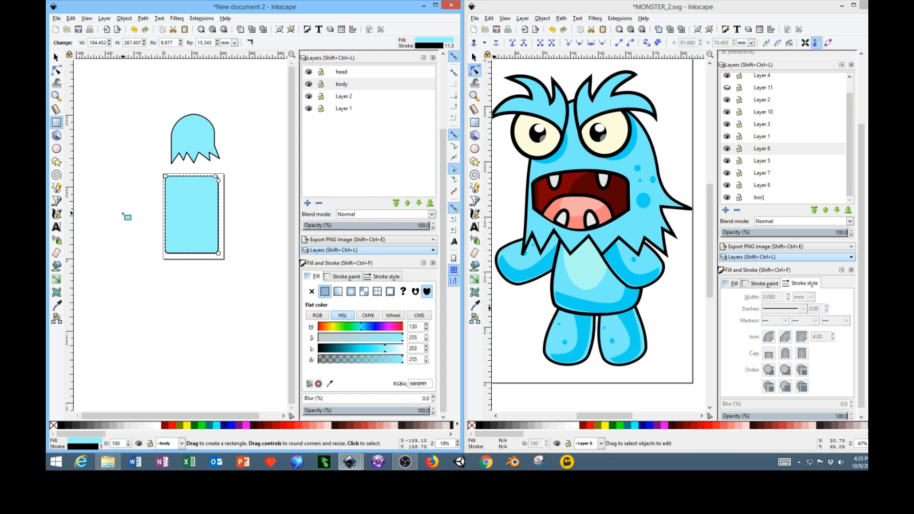
pyautogui.moveTo(127, 226); pyautogui.dragTo(277, 297)
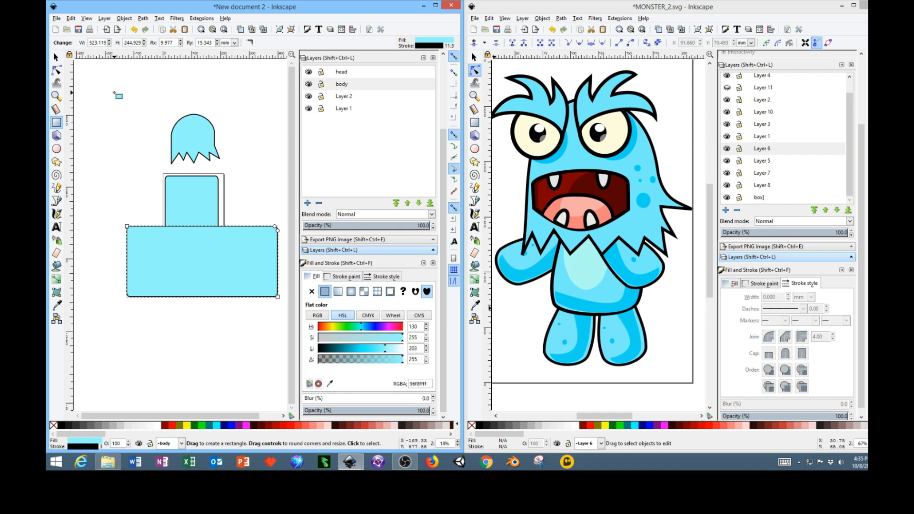
pyautogui.hotkey('ctrl', 'z')
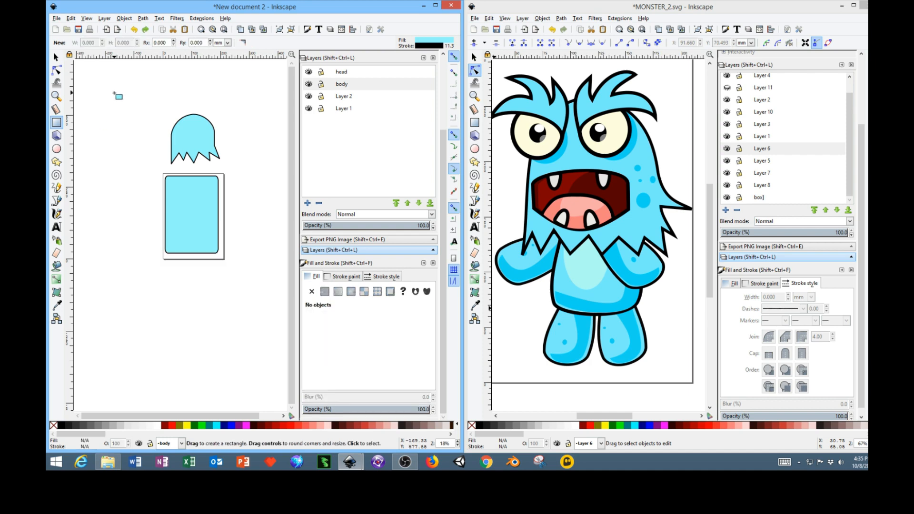
# Try to enlarge the page rectangle from its lower-right corner and dismiss the Malwarebytes upgrade notification.
pyautogui.click(56, 70)
pyautogui.click(163, 221)
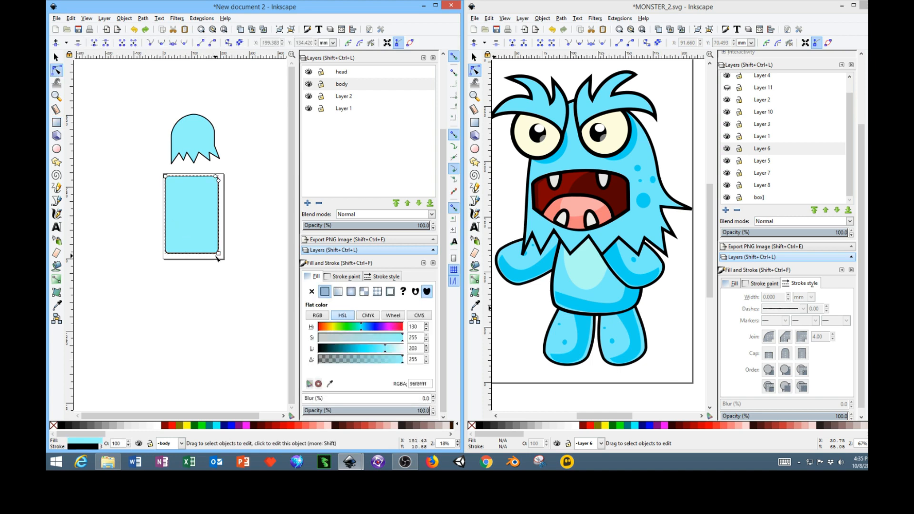
pyautogui.moveTo(220, 255); pyautogui.dragTo(250, 265)
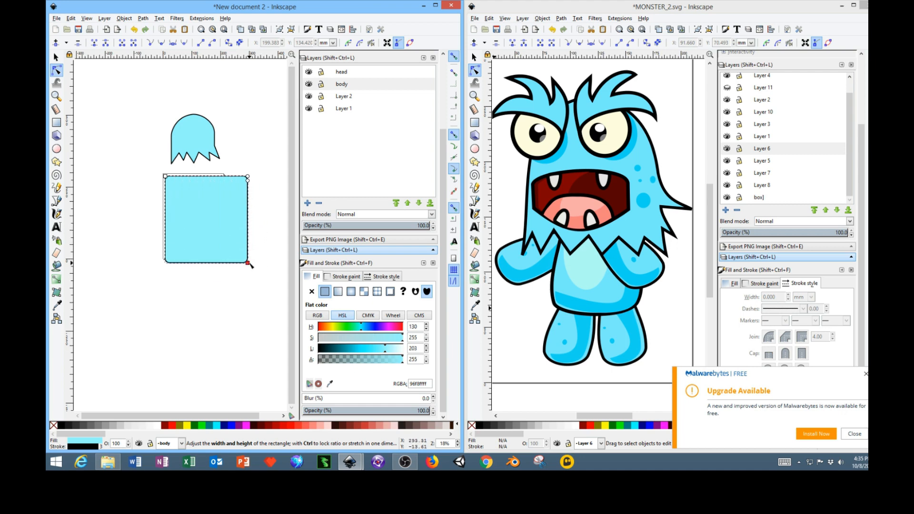
pyautogui.press('Escape')
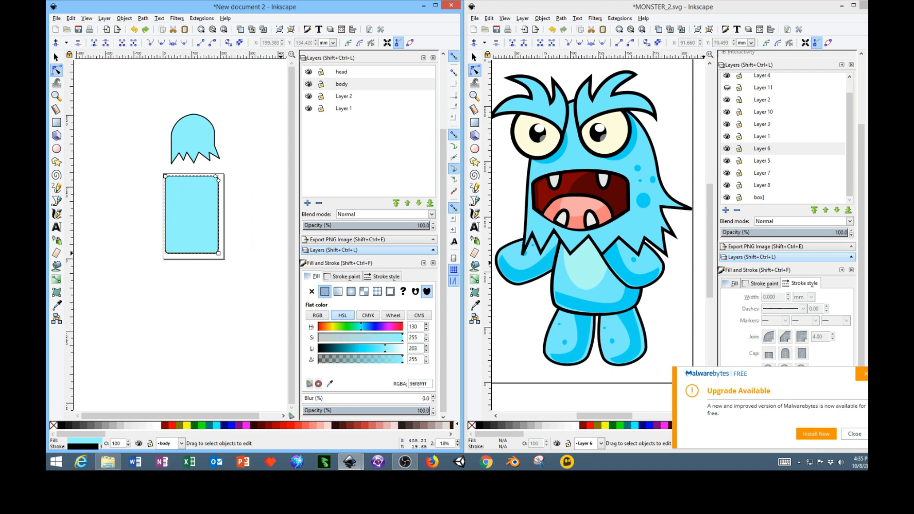
pyautogui.click(864, 374)
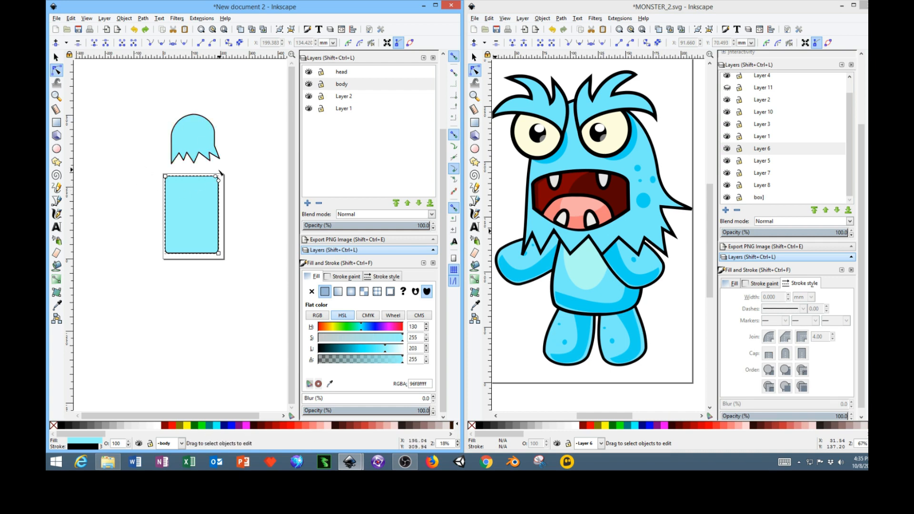
# Draw a wide rounded rectangle about 458 mm wide and 207 mm high across the lower part of the page rectangle.
pyautogui.click(56, 123)
pyautogui.moveTo(124, 209); pyautogui.dragTo(257, 270)
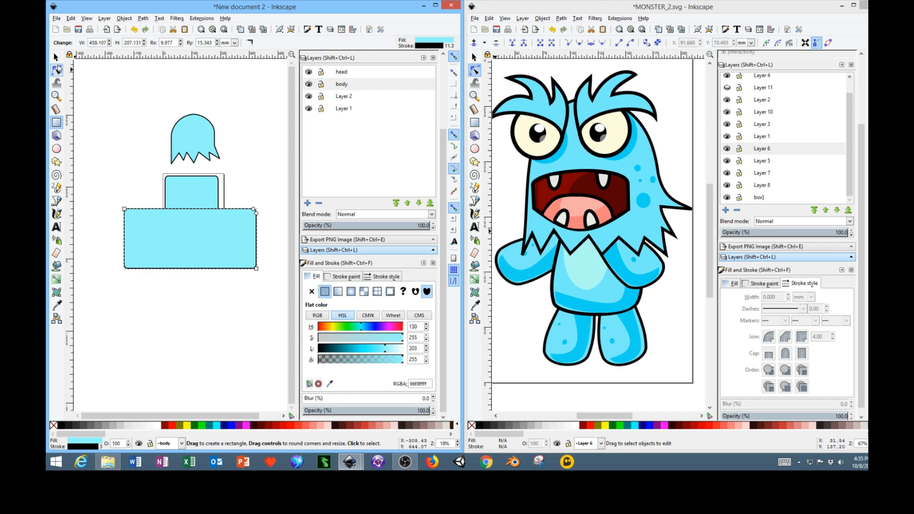
# Select both body rectangles and use Difference to cut the wide rectangle away from the narrower page rectangle, keeping its upper part.
pyautogui.click(56, 57)
pyautogui.click(196, 184)
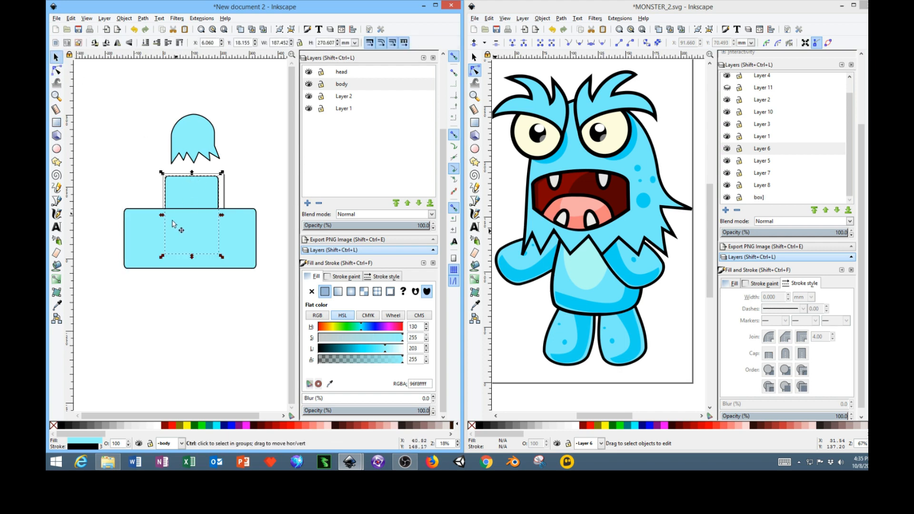
pyautogui.keyDown('ctrl'); pyautogui.click(145, 229); pyautogui.keyUp('ctrl')
pyautogui.click(191, 190)
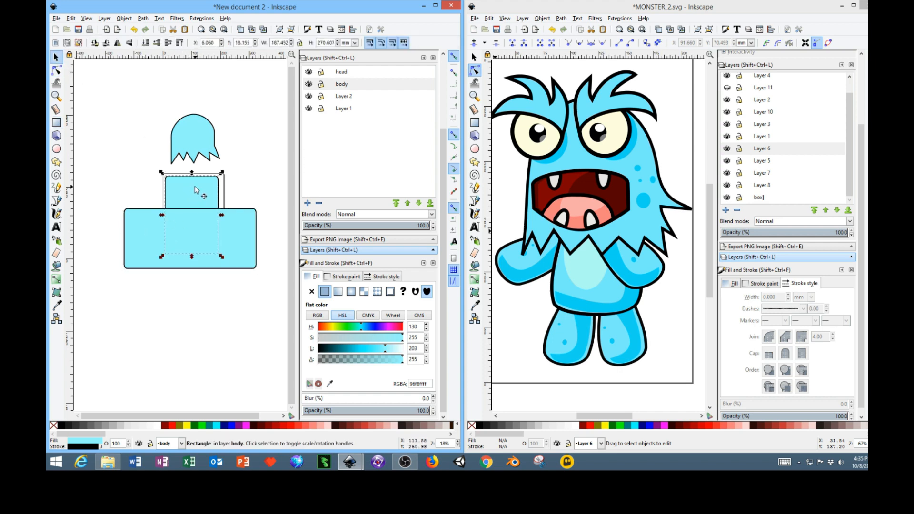
pyautogui.keyDown('shift'); pyautogui.click(141, 248); pyautogui.keyUp('shift')
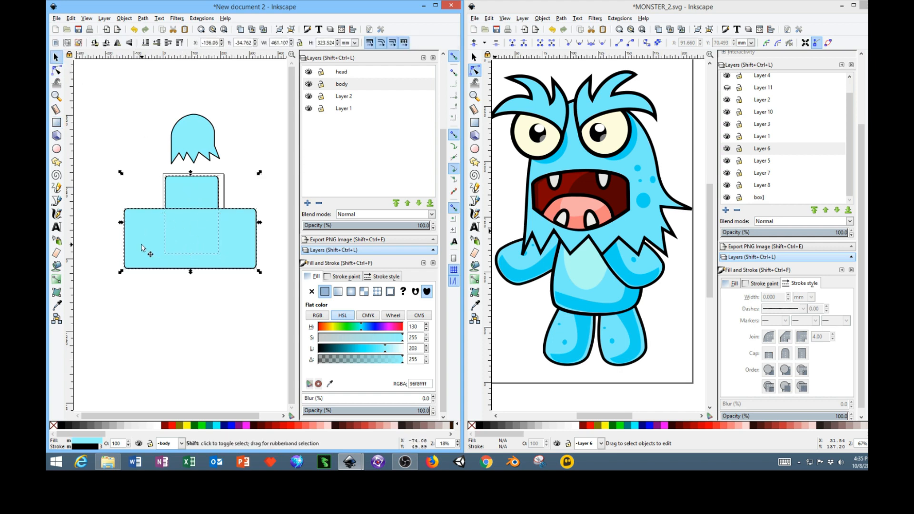
pyautogui.click(143, 19)
pyautogui.moveTo(126, 19)
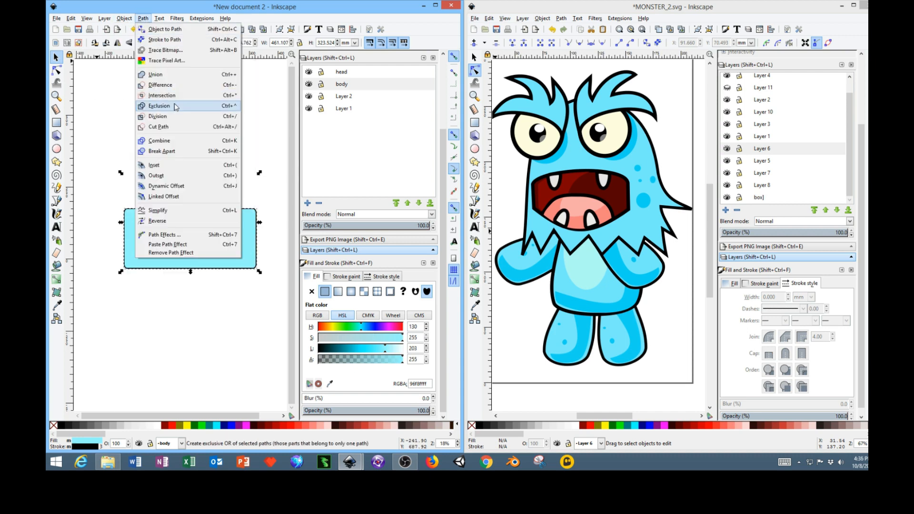
pyautogui.click(169, 95)
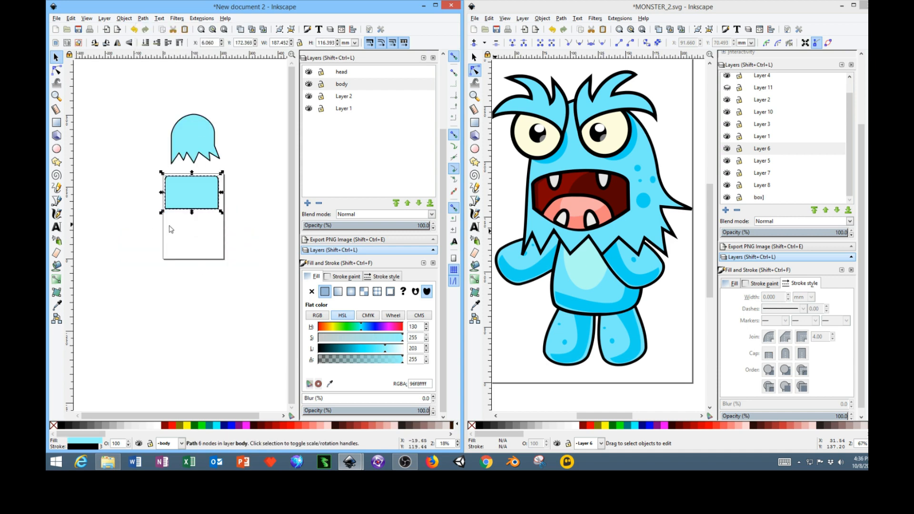
# Pull the body path's two bottom corner nodes down and outward so the shape flares into a wide, symmetrical trapezoid.
pyautogui.keyDown('ctrl'); pyautogui.scroll(2, 187, 222); pyautogui.keyUp('ctrl')
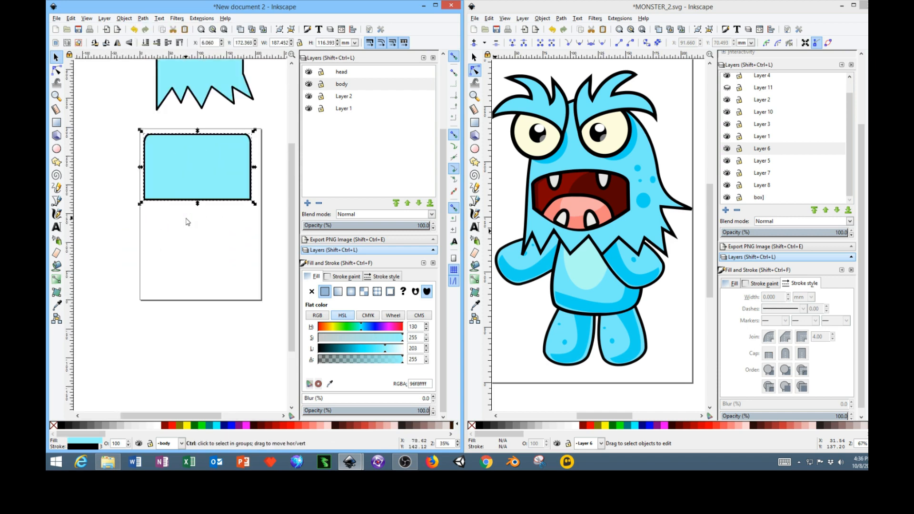
pyautogui.click(56, 70)
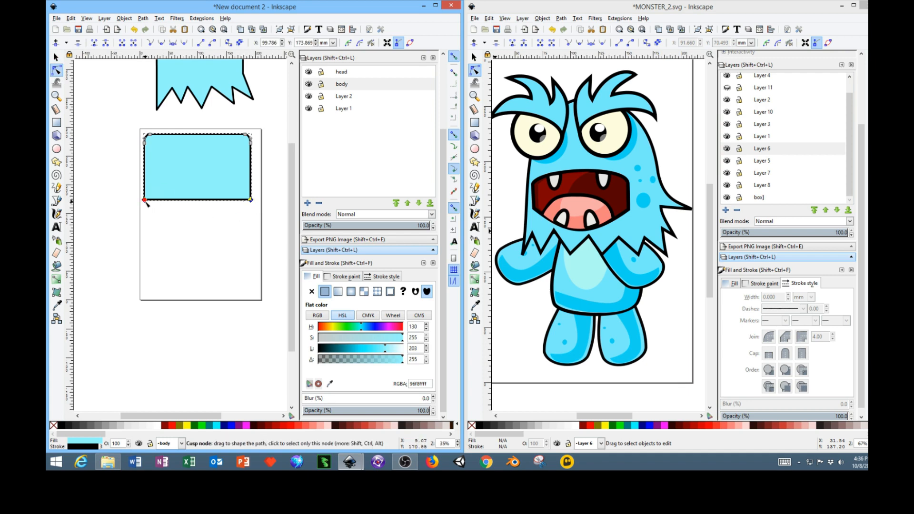
pyautogui.moveTo(252, 202); pyautogui.dragTo(285, 263)
pyautogui.moveTo(145, 200); pyautogui.dragTo(115, 263)
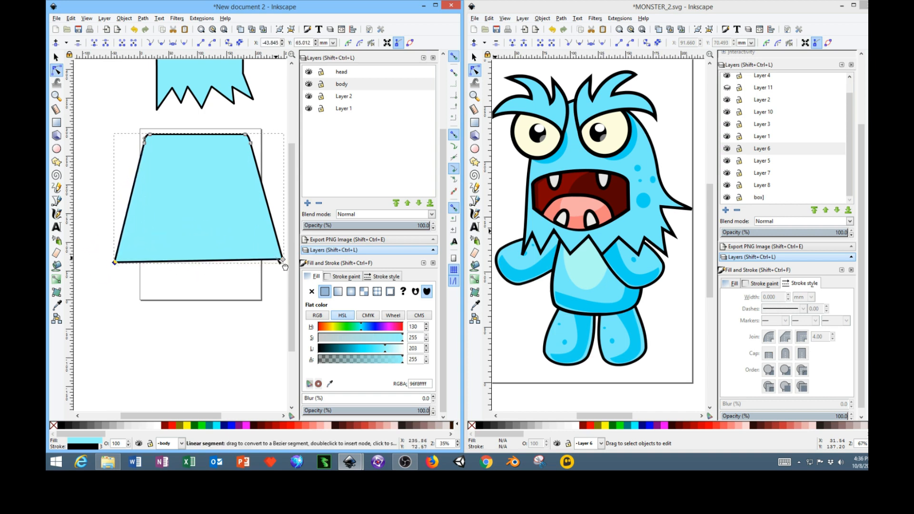
pyautogui.moveTo(284, 262); pyautogui.dragTo(283, 263)
pyautogui.scroll(2, 163, 143)
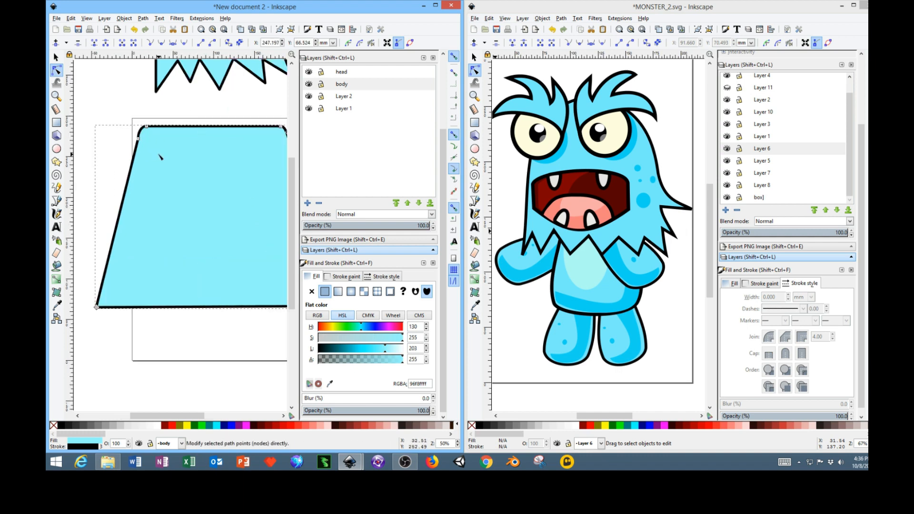
# Examine the nodes that form the two rounded upper corners of the body shape.
pyautogui.click(130, 135)
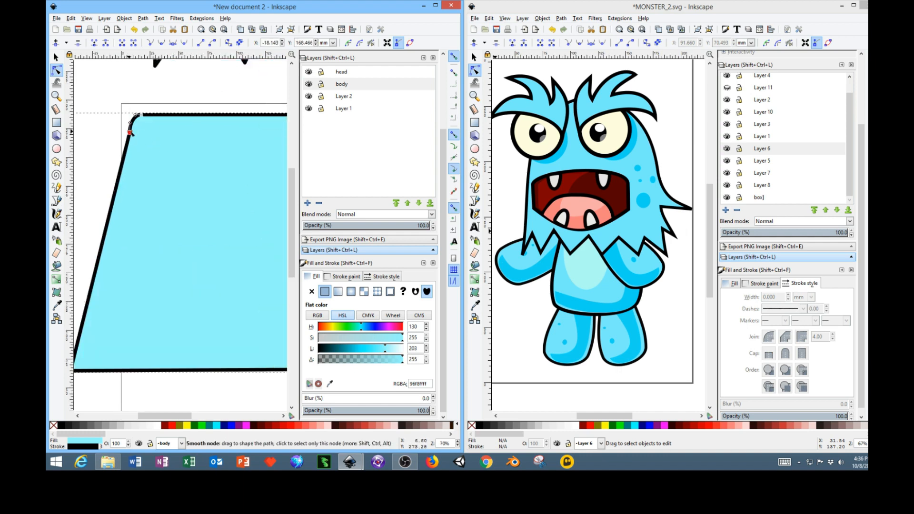
pyautogui.moveTo(177, 152); pyautogui.dragTo(71, 202)
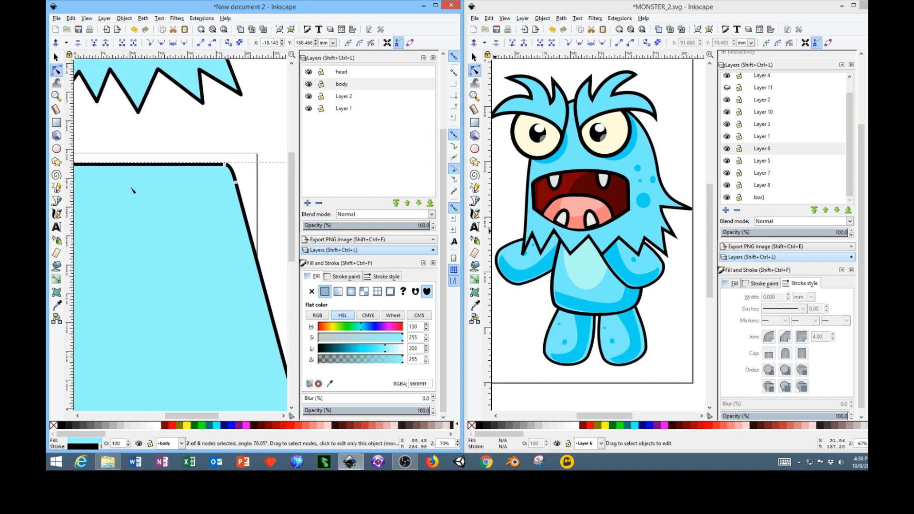
pyautogui.click(235, 183)
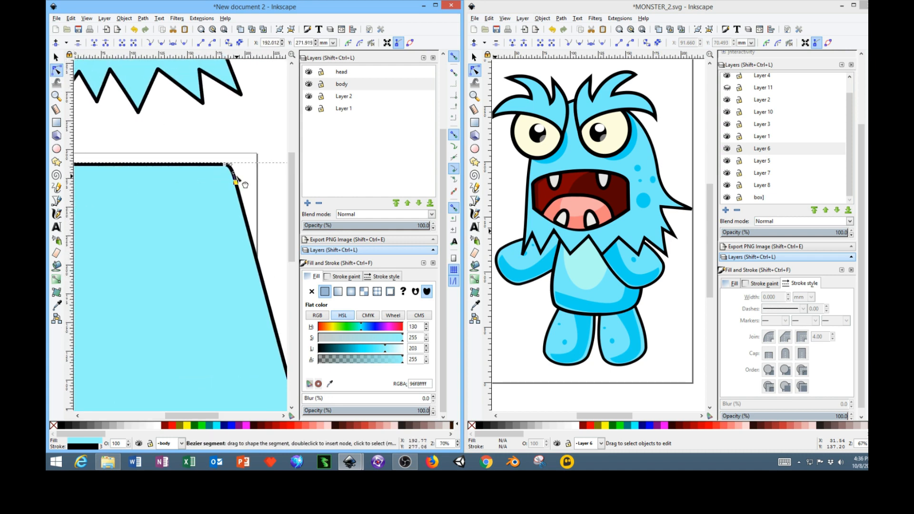
pyautogui.moveTo(161, 205); pyautogui.dragTo(284, 214)
pyautogui.click(149, 194)
pyautogui.moveTo(151, 182); pyautogui.dragTo(156, 187)
pyautogui.scroll(-2, 165, 233)
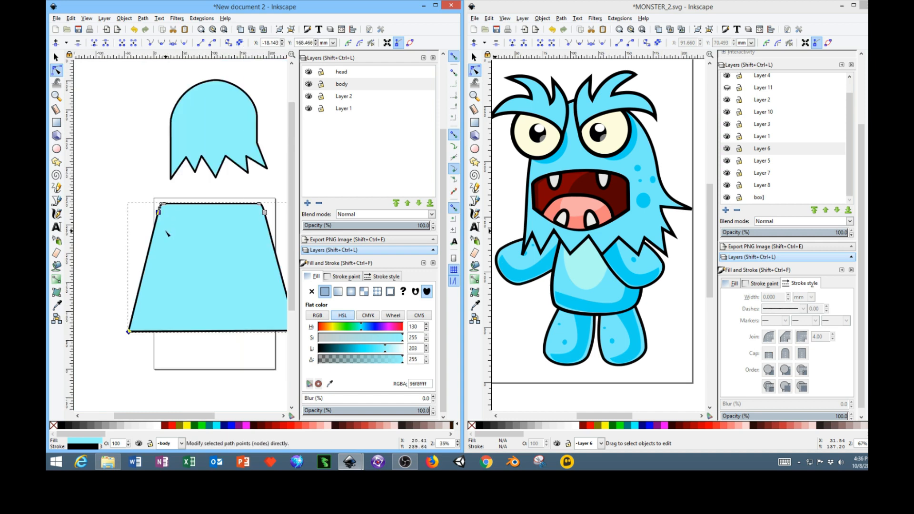
pyautogui.moveTo(173, 228); pyautogui.dragTo(147, 205)
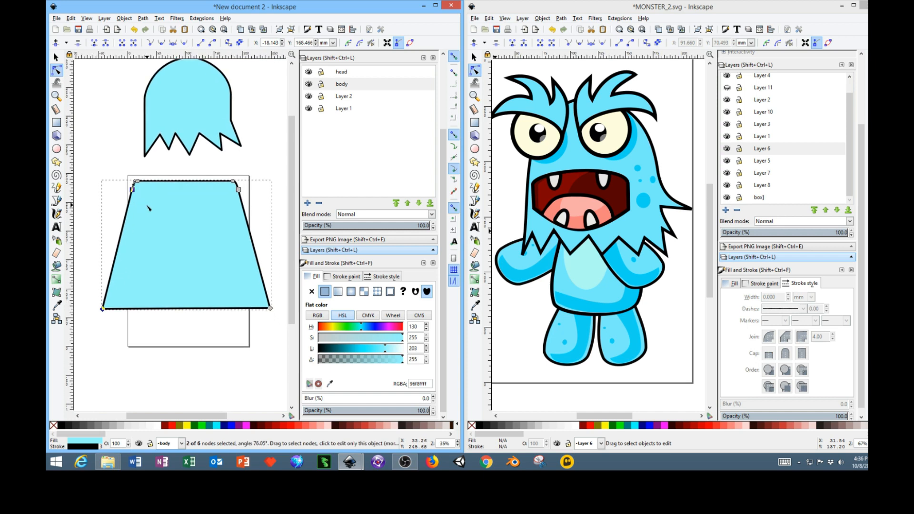
# Delete the lower node of the body's rounded upper-left corner and adjust the curve handles until the left side is straight.
pyautogui.scroll(2, 145, 194)
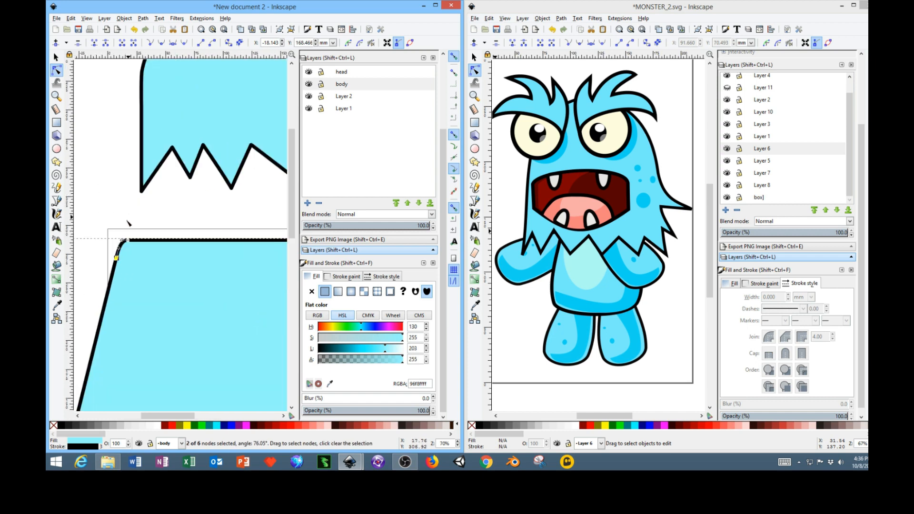
pyautogui.click(117, 258)
pyautogui.press('Delete')
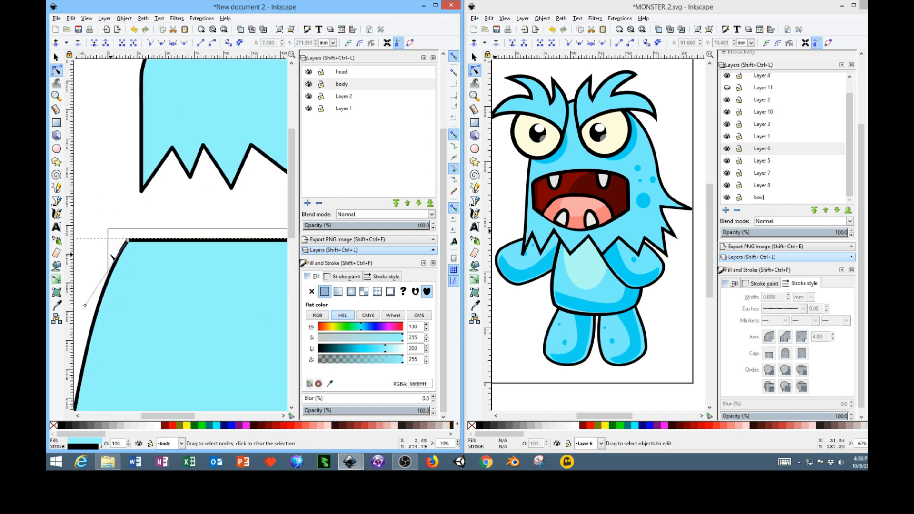
pyautogui.moveTo(85, 305); pyautogui.dragTo(106, 315)
pyautogui.scroll(-2, 201, 312)
pyautogui.scroll(2, 137, 389)
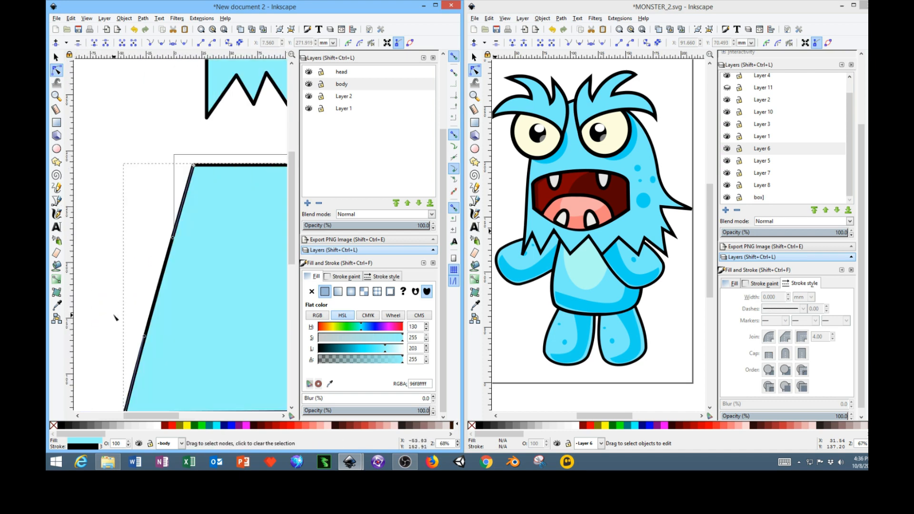
pyautogui.scroll(-2, 180, 315)
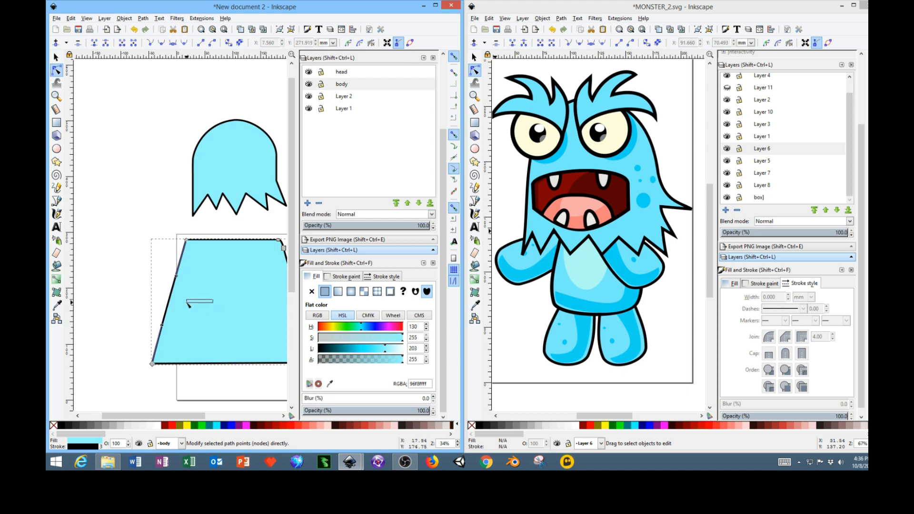
# Delete the lower node of the body's rounded upper-right corner.
pyautogui.scroll(5, 195, 309)
pyautogui.scroll(-4, 242, 289)
pyautogui.moveTo(241, 286); pyautogui.dragTo(104, 282)
pyautogui.scroll(3, 198, 235)
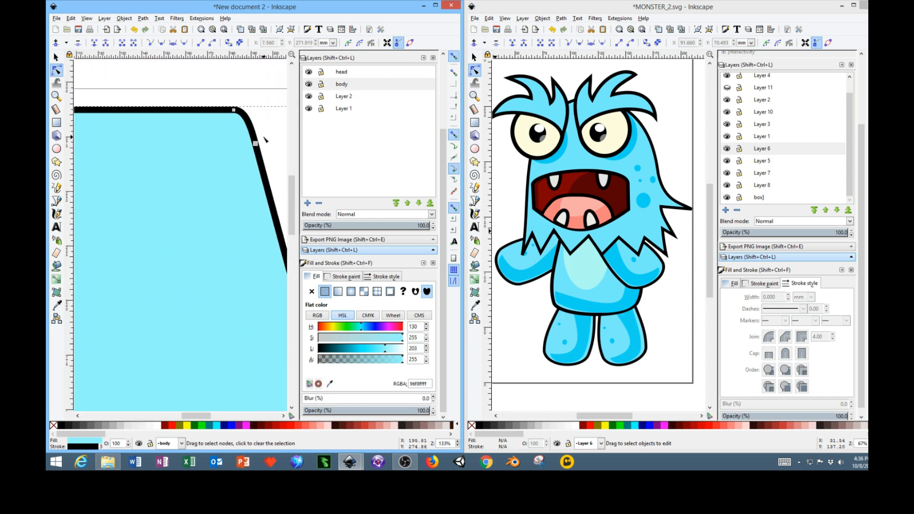
pyautogui.click(256, 144)
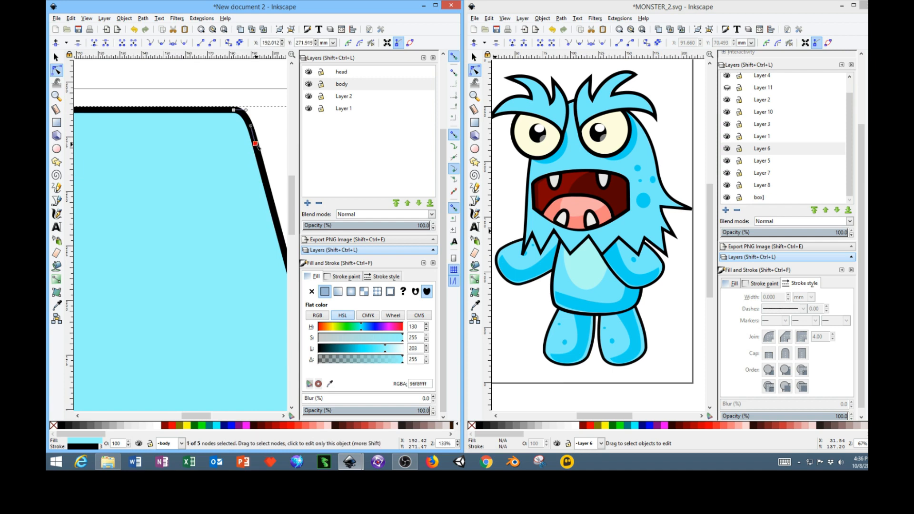
pyautogui.press('Delete')
pyautogui.scroll(-4, 230, 143)
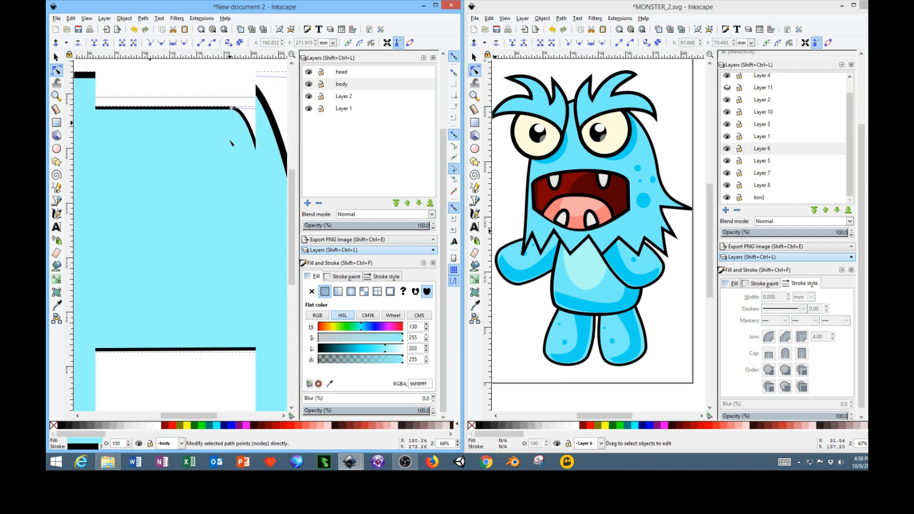
pyautogui.click(249, 125)
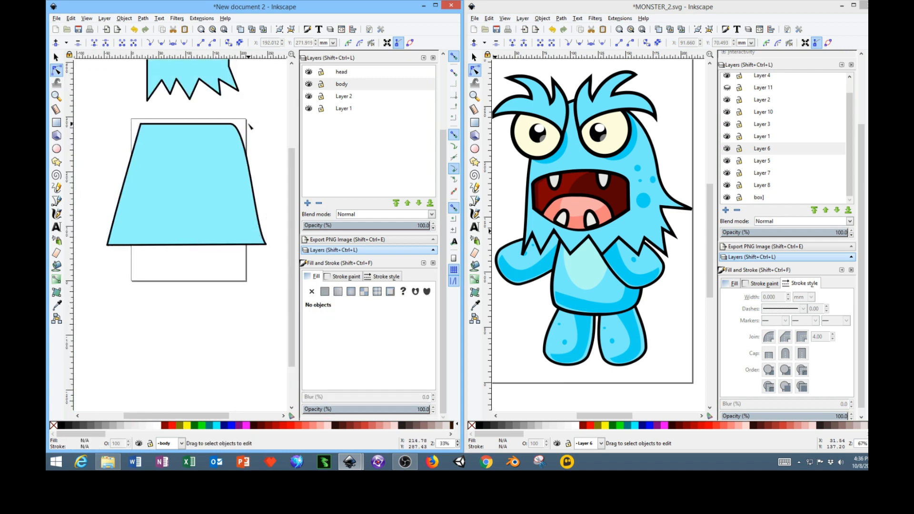
# Adjust the curve handles at both ends of the body's right side until that side runs straight.
pyautogui.click(236, 129)
pyautogui.click(231, 124)
pyautogui.scroll(2, 231, 125)
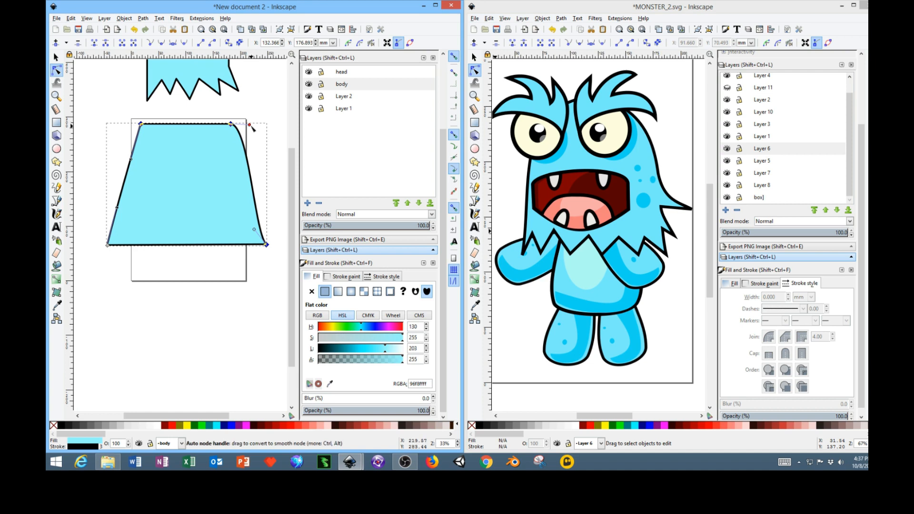
pyautogui.moveTo(249, 125); pyautogui.dragTo(239, 154)
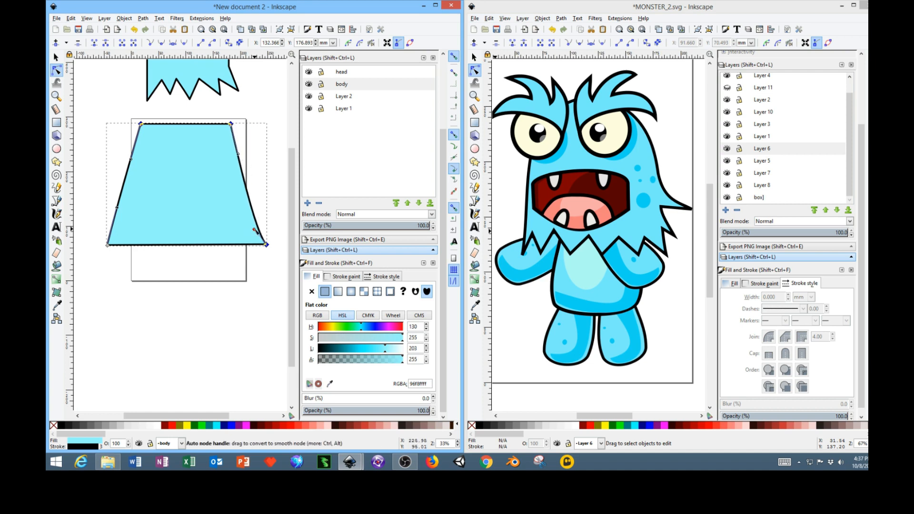
pyautogui.moveTo(255, 230); pyautogui.dragTo(261, 228)
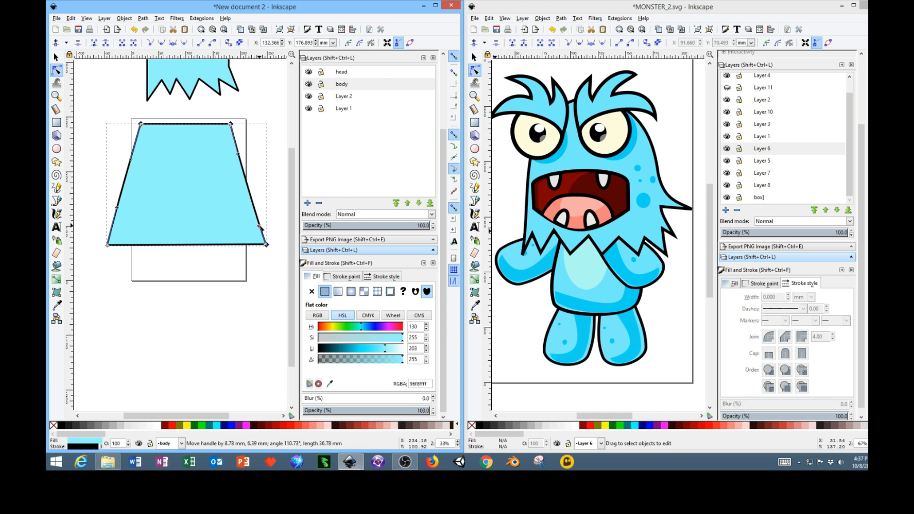
pyautogui.click(217, 299)
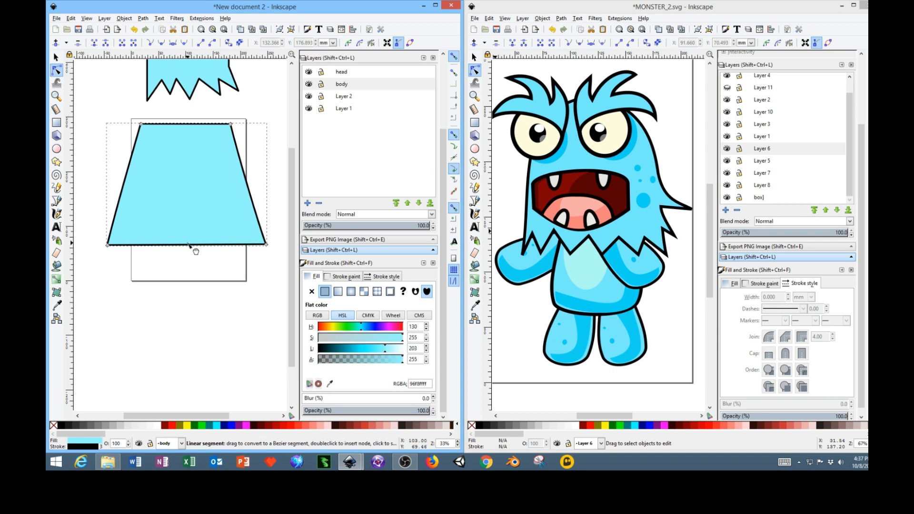
# Bow the body's bottom edge downward and both sides outward to give it a rounded bell shape, and deselect it.
pyautogui.moveTo(188, 243); pyautogui.dragTo(180, 260)
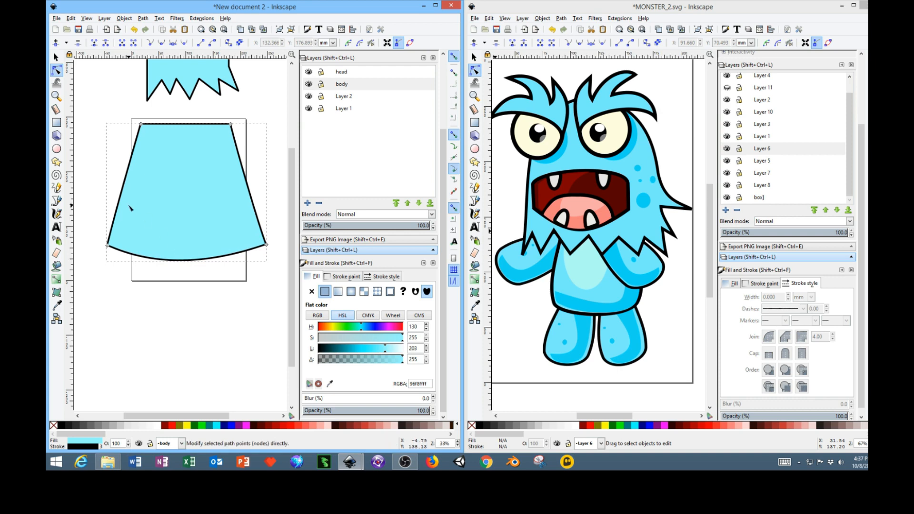
pyautogui.moveTo(128, 204); pyautogui.dragTo(118, 200)
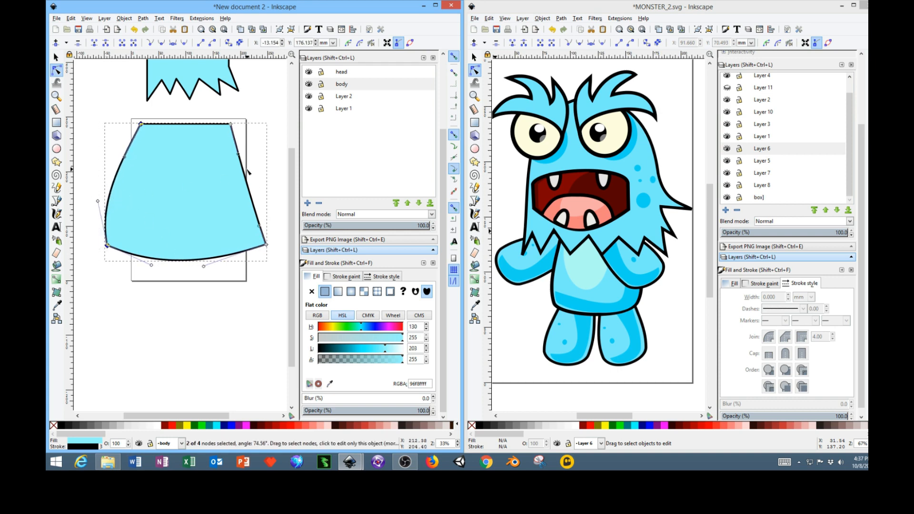
pyautogui.moveTo(249, 185); pyautogui.dragTo(265, 186)
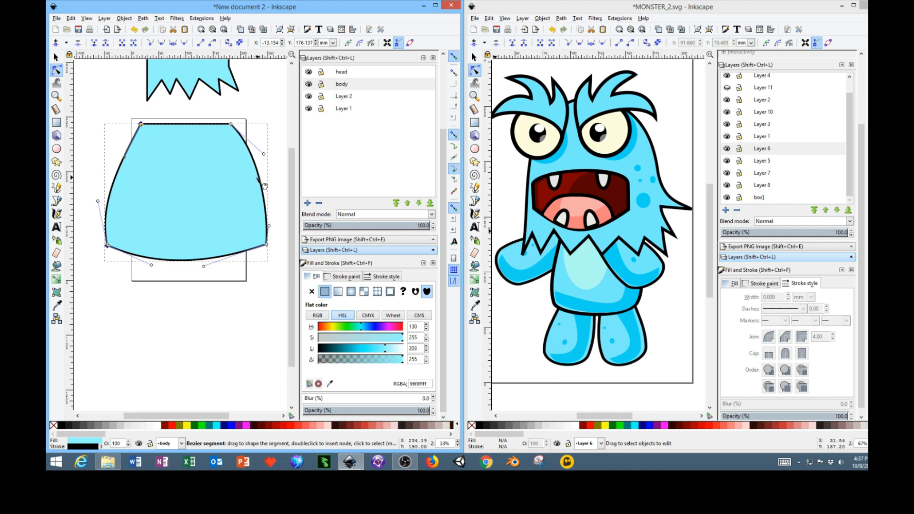
pyautogui.click(214, 285)
pyautogui.scroll(-2, 214, 284)
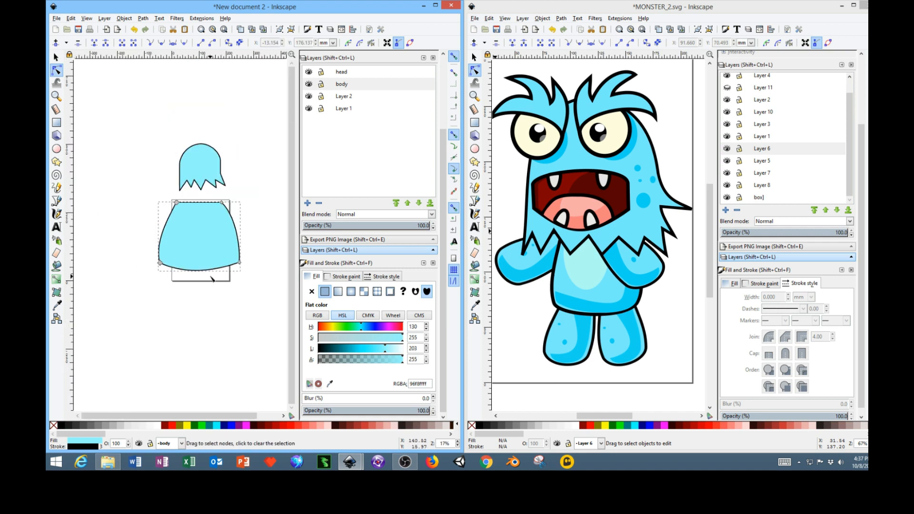
pyautogui.scroll(2, 168, 251)
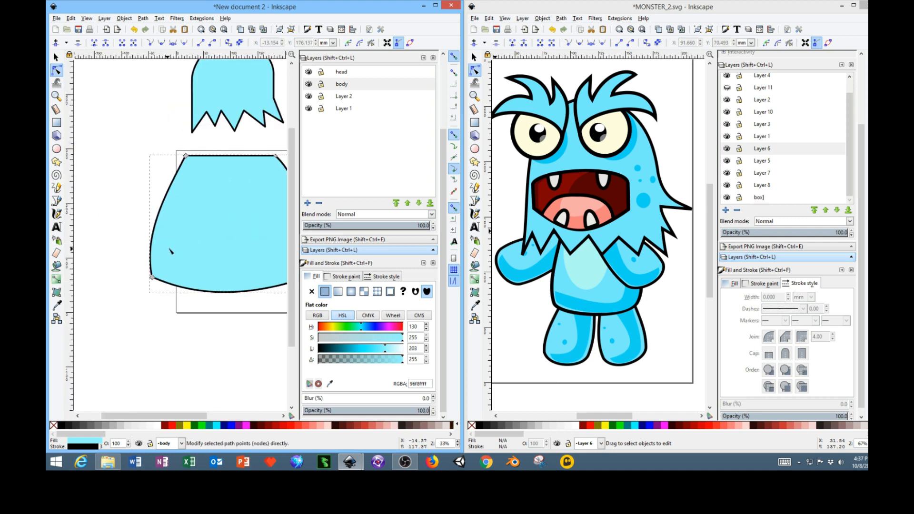
pyautogui.moveTo(217, 231); pyautogui.dragTo(170, 220)
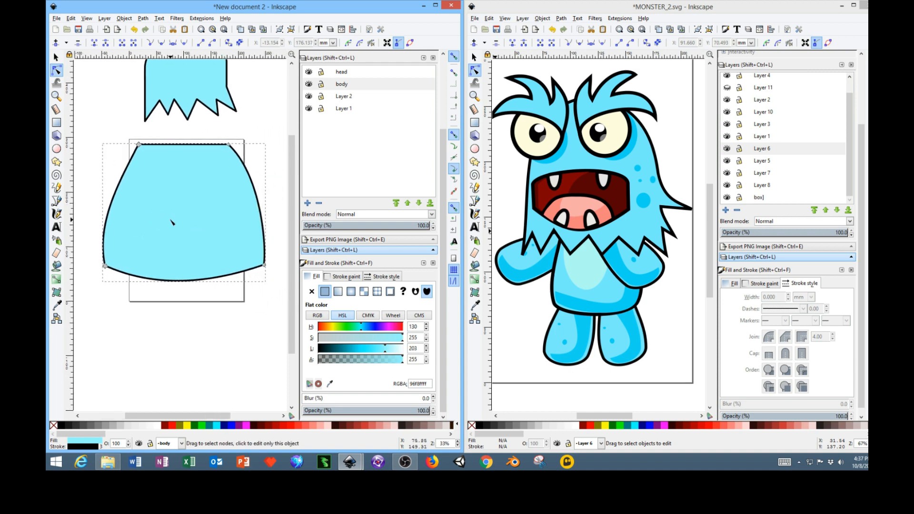
pyautogui.scroll(-1, 172, 222)
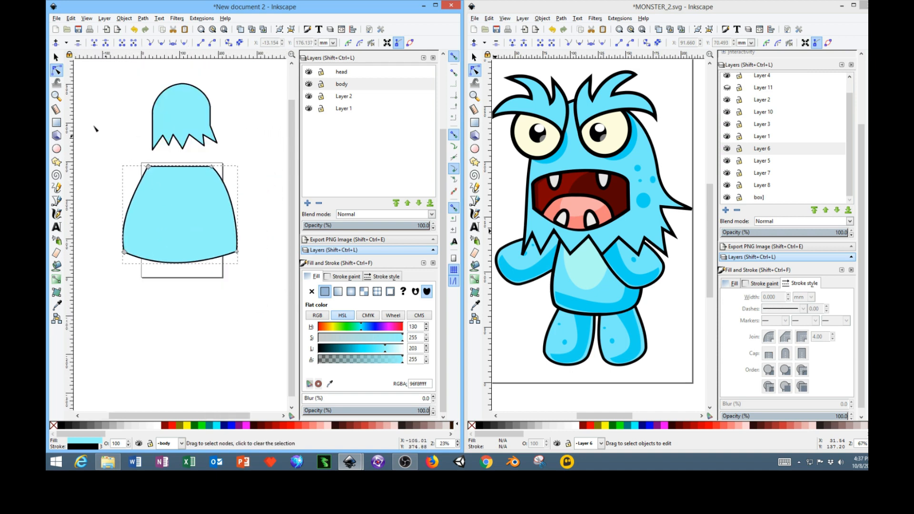
pyautogui.click(56, 58)
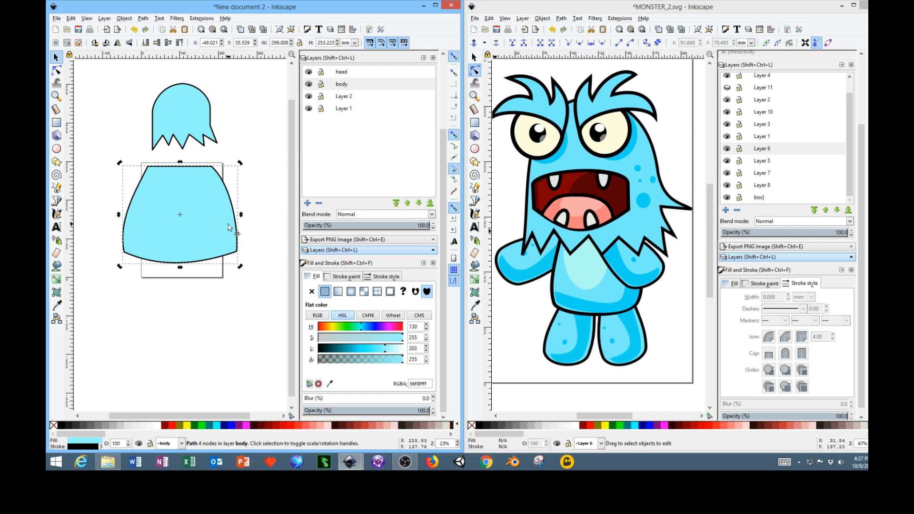
pyautogui.click(273, 226)
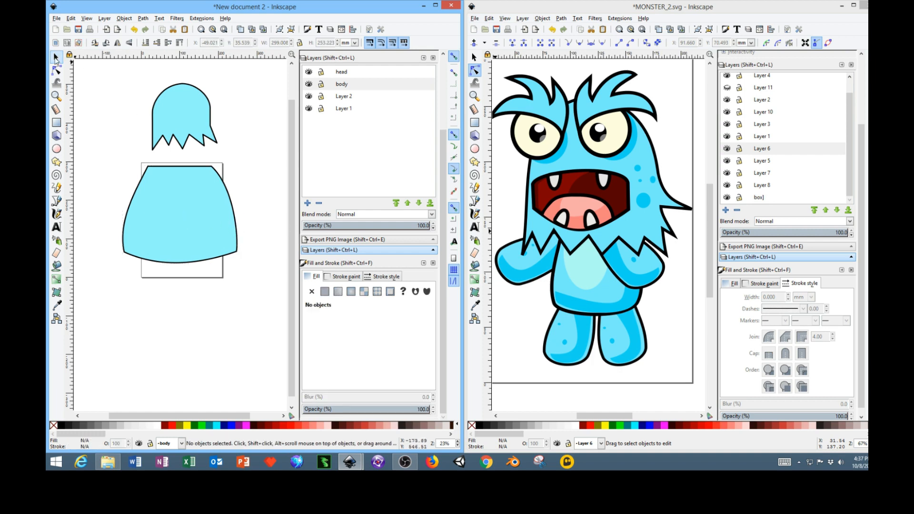
# Scale the body down to about 189 by 207 mm and place it below the head.
pyautogui.click(200, 216)
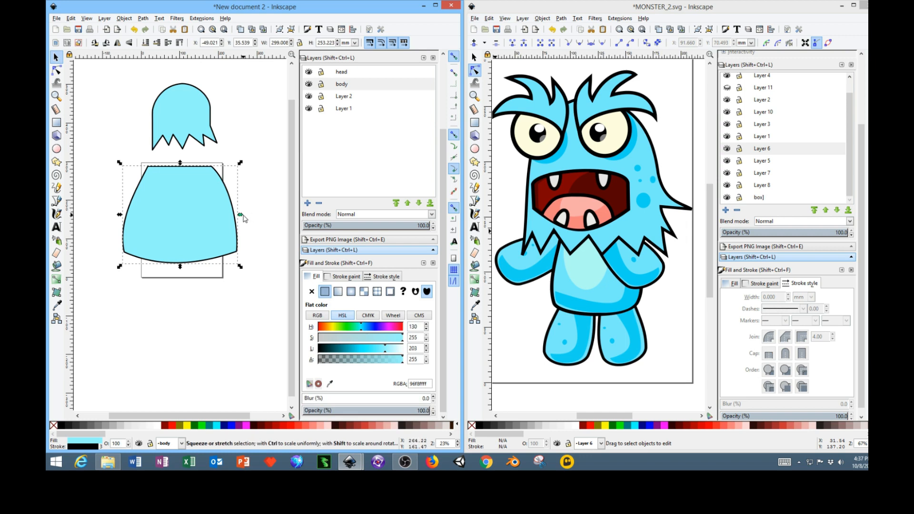
pyautogui.moveTo(242, 216); pyautogui.dragTo(199, 221)
pyautogui.moveTo(159, 164); pyautogui.dragTo(159, 184)
pyautogui.moveTo(173, 216); pyautogui.dragTo(196, 170)
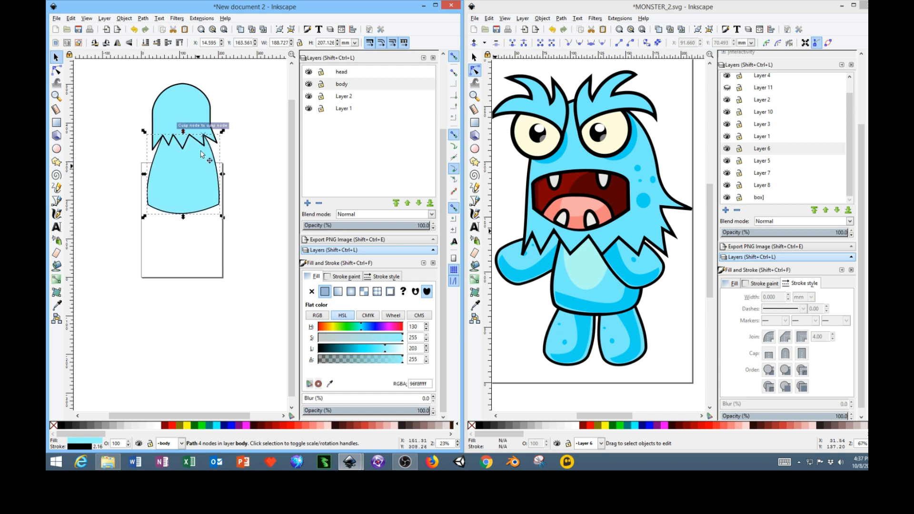
pyautogui.moveTo(206, 170)
pyautogui.mouseDown()
pyautogui.moveTo(210, 207)
pyautogui.moveTo(204, 138)
pyautogui.moveTo(207, 180)
pyautogui.moveTo(208, 172)
pyautogui.mouseUp()
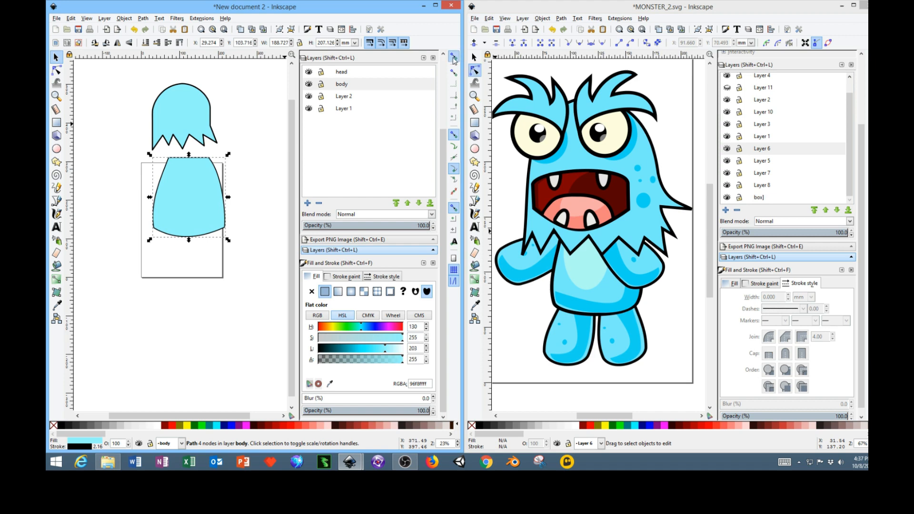
# Turn off snapping and reposition the body and the head freely, one above the other.
pyautogui.click(455, 60)
pyautogui.moveTo(208, 172)
pyautogui.mouseDown()
pyautogui.moveTo(174, 105)
pyautogui.moveTo(205, 105)
pyautogui.moveTo(198, 142)
pyautogui.moveTo(191, 127)
pyautogui.moveTo(204, 152)
pyautogui.moveTo(201, 127)
pyautogui.moveTo(203, 160)
pyautogui.mouseUp()
pyautogui.moveTo(190, 203); pyautogui.dragTo(184, 217)
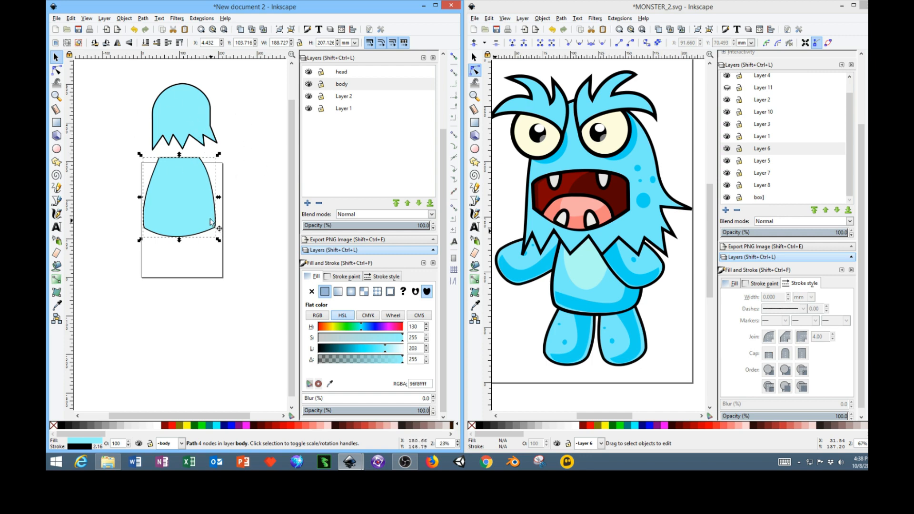
pyautogui.moveTo(186, 110)
pyautogui.mouseDown()
pyautogui.moveTo(182, 140)
pyautogui.moveTo(191, 113)
pyautogui.mouseUp()
# Scale the body down to about 171 by 185 mm, try it against the head, and move it back below.
pyautogui.click(174, 193)
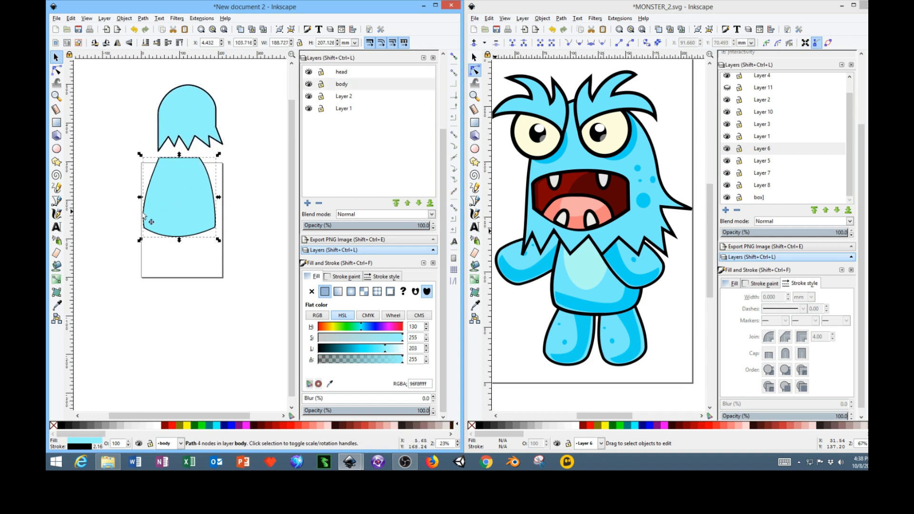
pyautogui.moveTo(139, 198); pyautogui.dragTo(148, 203)
pyautogui.moveTo(206, 205); pyautogui.dragTo(212, 178)
pyautogui.moveTo(190, 215); pyautogui.dragTo(199, 206)
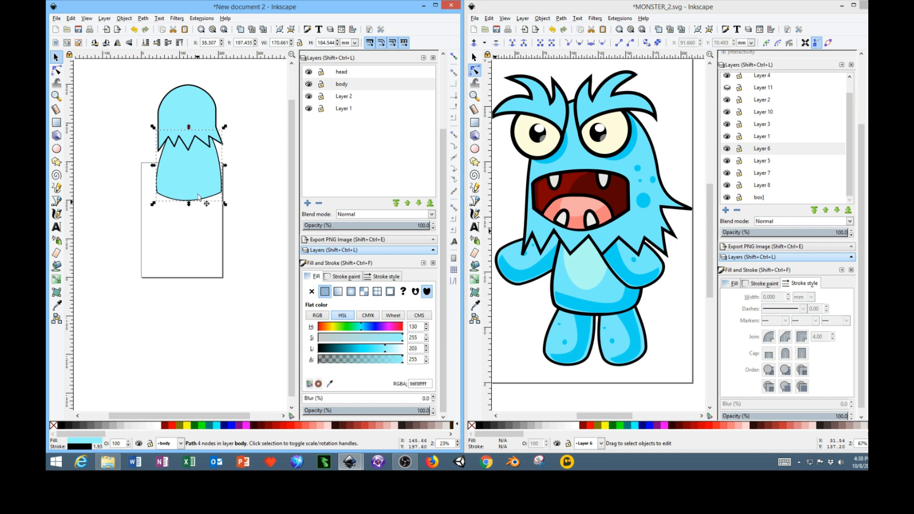
pyautogui.moveTo(195, 165); pyautogui.dragTo(198, 215)
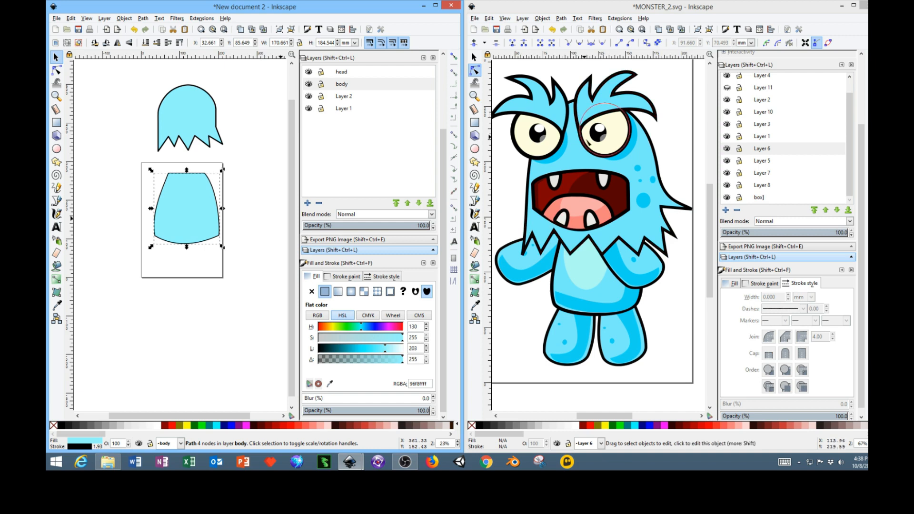
# Open the recent file MONSTER.svg to examine how the finished monster's head and body fit together, and minimize its window.
pyautogui.click(474, 20)
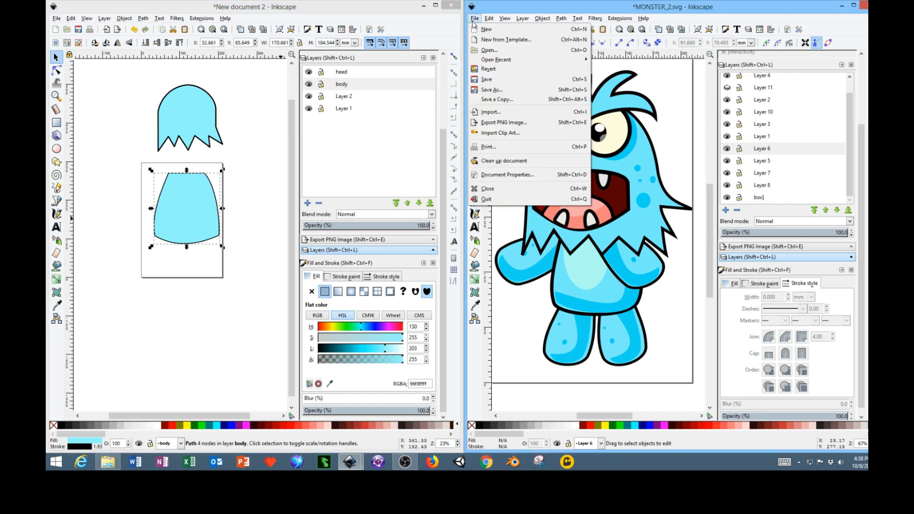
pyautogui.moveTo(515, 64)
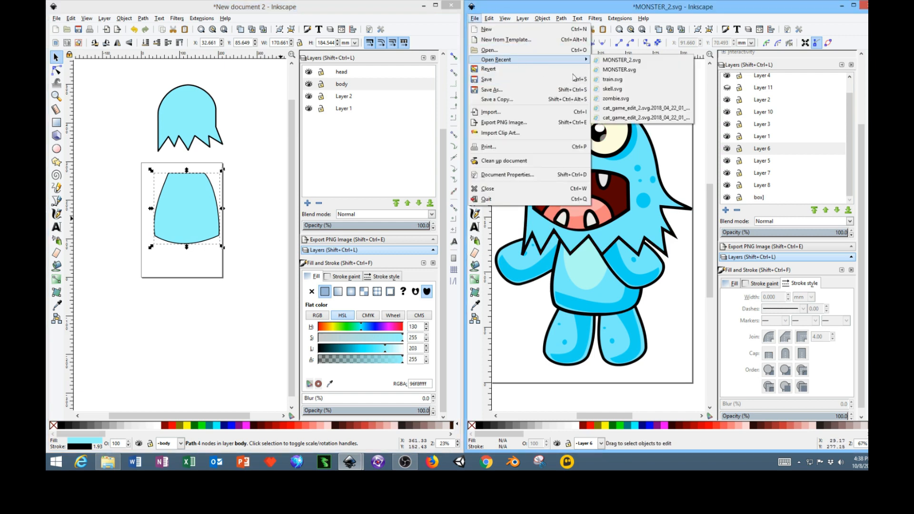
pyautogui.click(625, 70)
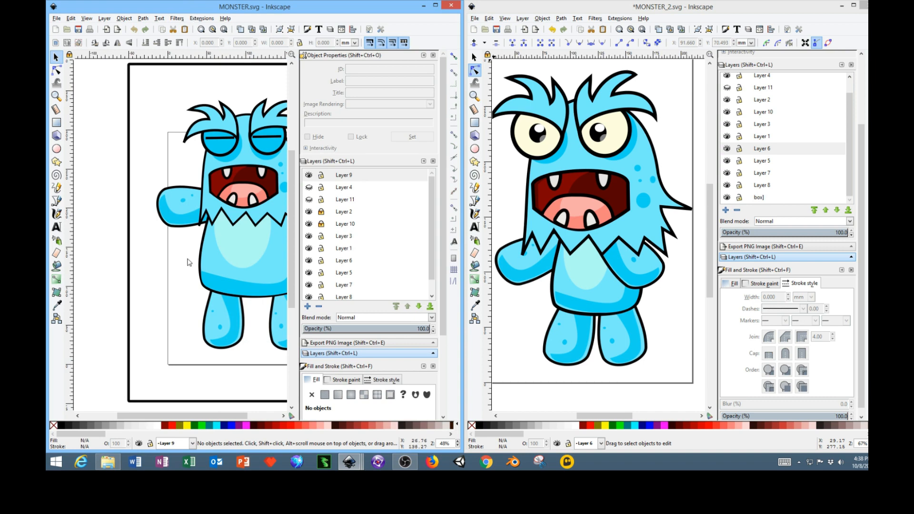
pyautogui.moveTo(132, 422); pyautogui.dragTo(156, 421)
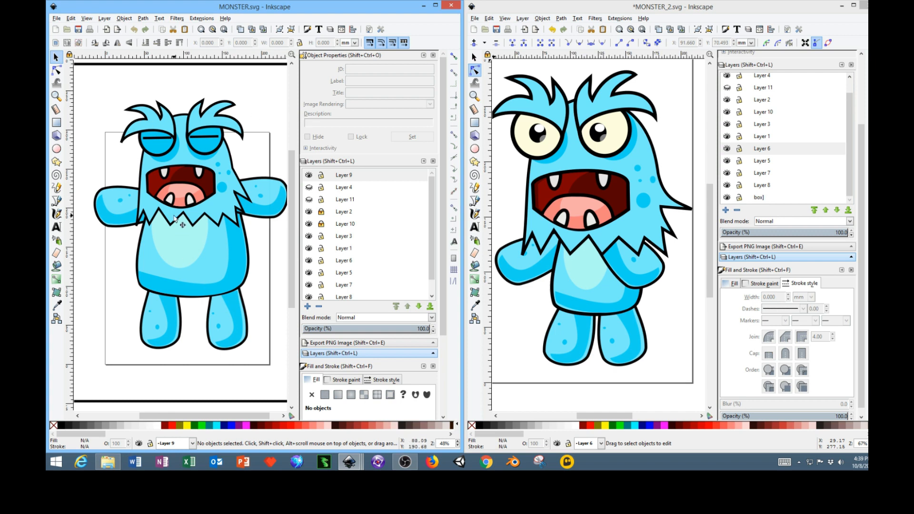
pyautogui.click(422, 6)
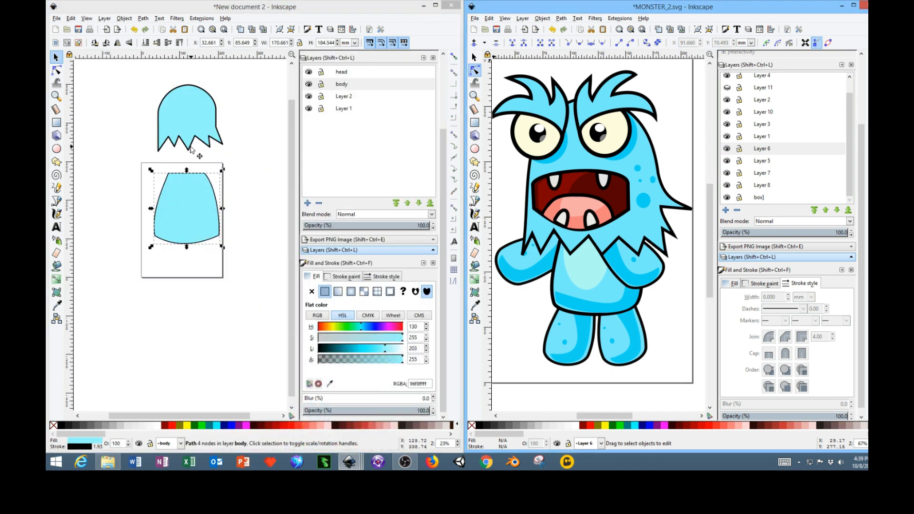
# Move the body up until its top edge meets the jagged bottom of the head.
pyautogui.click(248, 173)
pyautogui.moveTo(122, 166); pyautogui.dragTo(247, 287)
pyautogui.moveTo(202, 221); pyautogui.dragTo(205, 199)
# Set the body's stroke width to 3 mm to match the head, move the body down clear of the head, and deselect it.
pyautogui.click(196, 125)
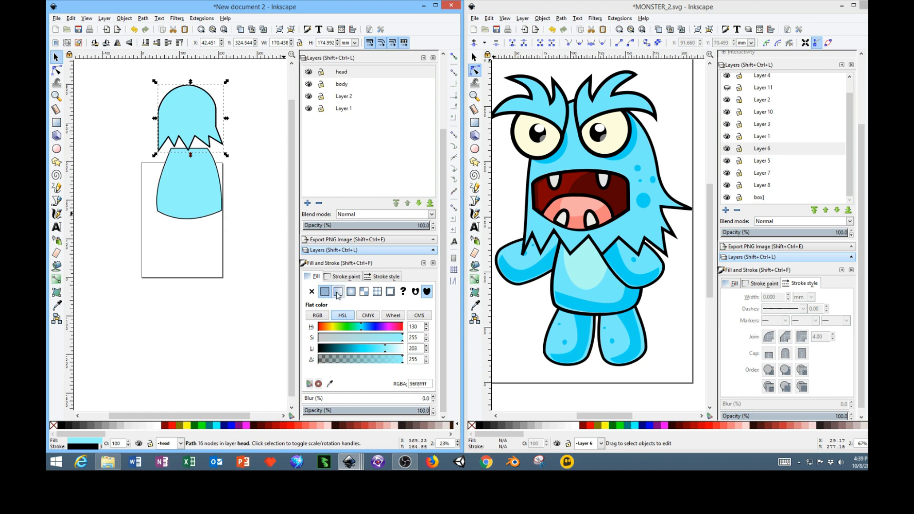
pyautogui.click(347, 277)
pyautogui.click(386, 278)
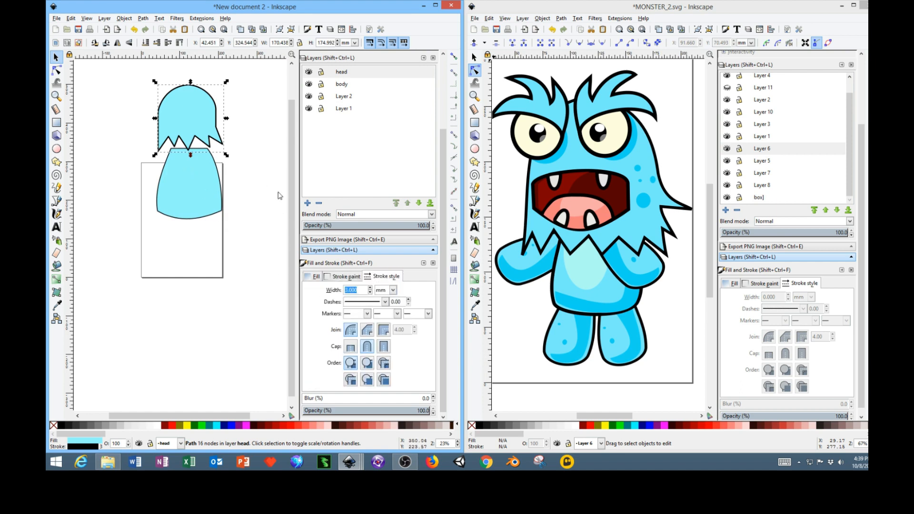
pyautogui.click(209, 195)
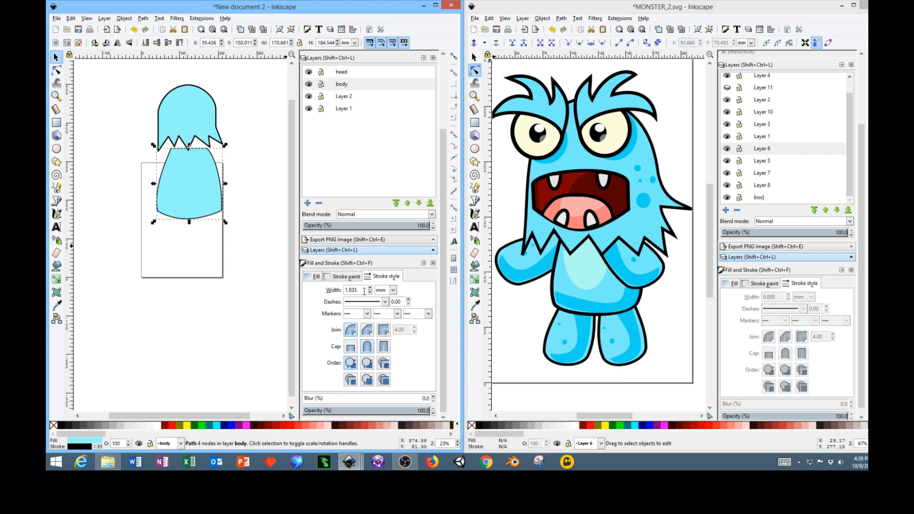
pyautogui.moveTo(361, 290); pyautogui.dragTo(313, 285)
pyautogui.write('3')
pyautogui.press('Return')
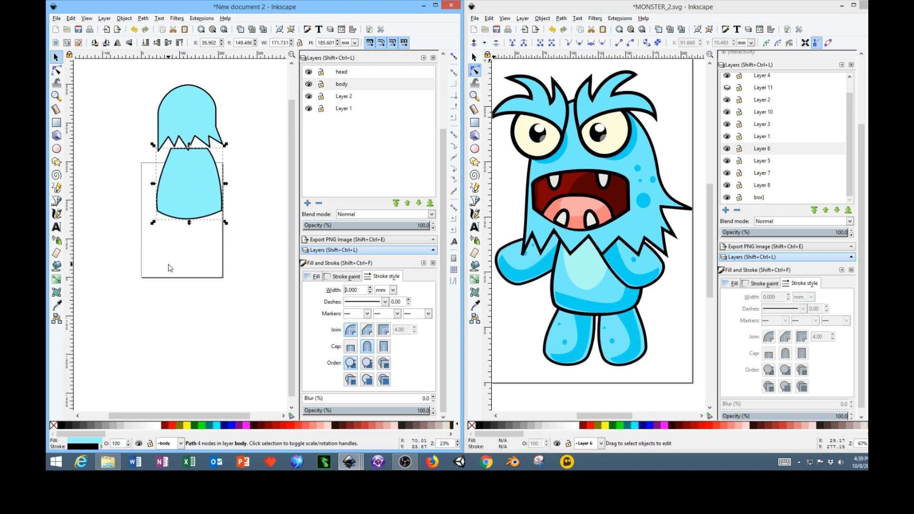
pyautogui.moveTo(211, 191); pyautogui.dragTo(202, 232)
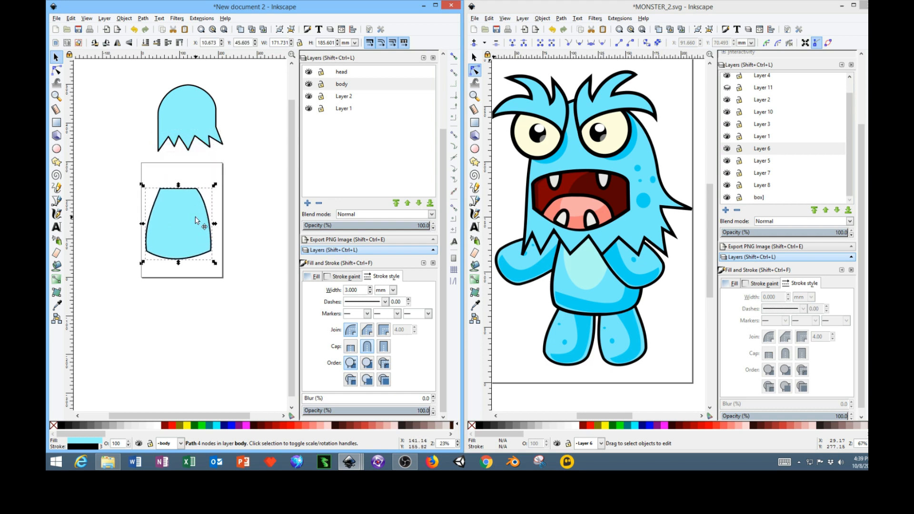
pyautogui.click(261, 235)
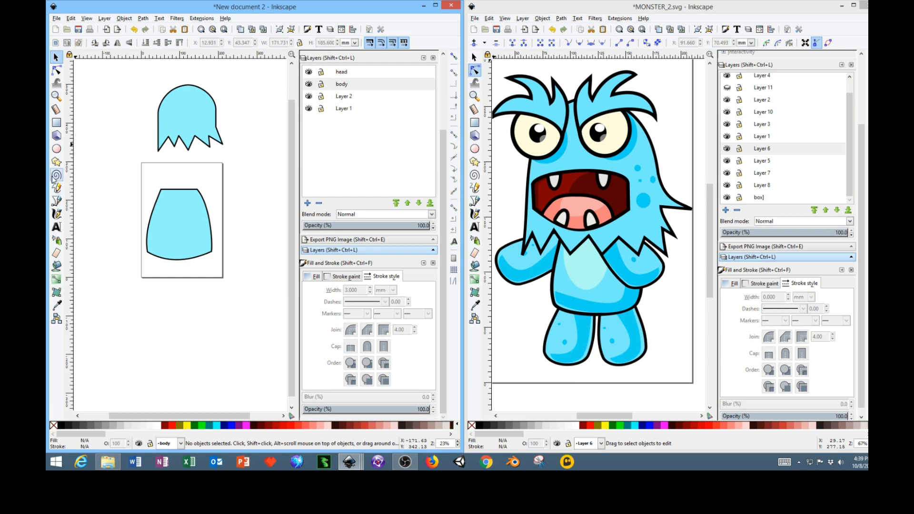
# Draw an upright belly ellipse about 98 by 158 mm on the body and set its stroke width to 0.
pyautogui.click(57, 149)
pyautogui.moveTo(168, 168)
pyautogui.mouseDown()
pyautogui.moveTo(205, 229)
pyautogui.moveTo(190, 220)
pyautogui.moveTo(185, 233)
pyautogui.mouseUp()
pyautogui.click(56, 57)
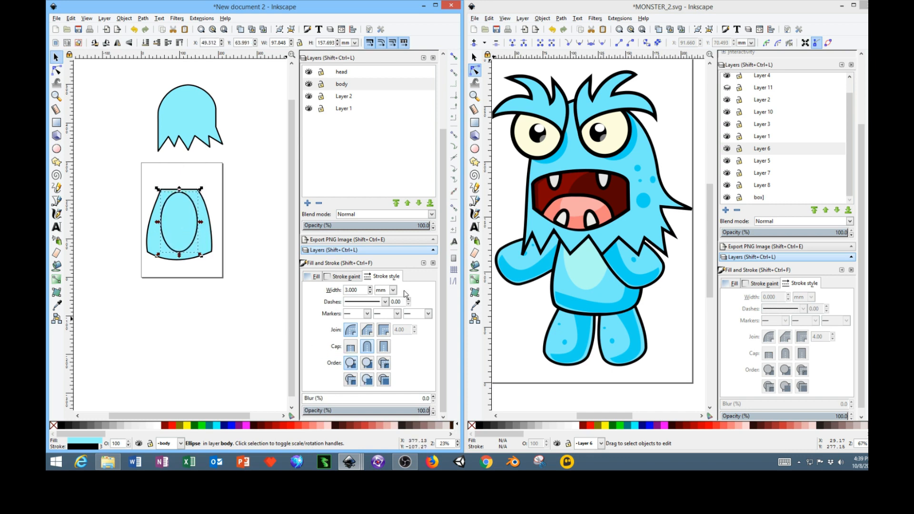
pyautogui.doubleClick(353, 289)
pyautogui.write('0')
pyautogui.press('Return')
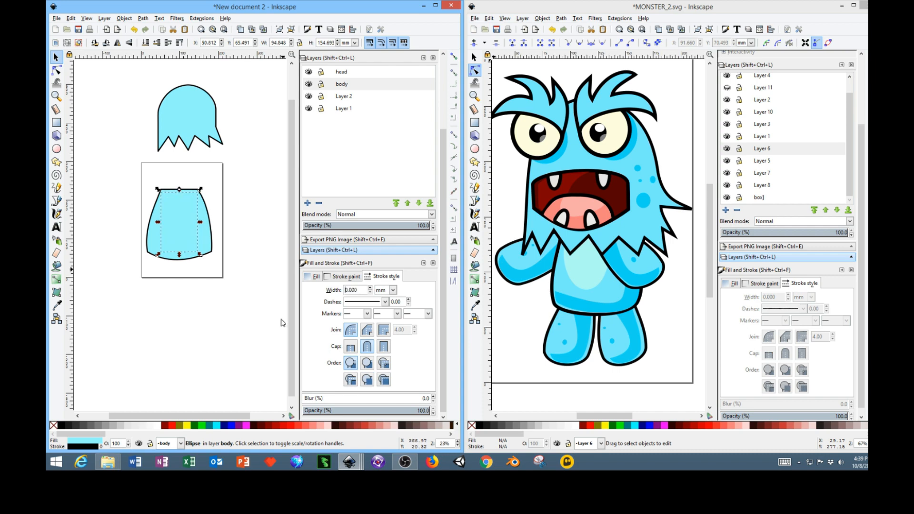
# Fill the belly ellipse with pale cyan (hue 126, saturation 255, lightness 230) and nudge it slightly upward on the body.
pyautogui.click(232, 425)
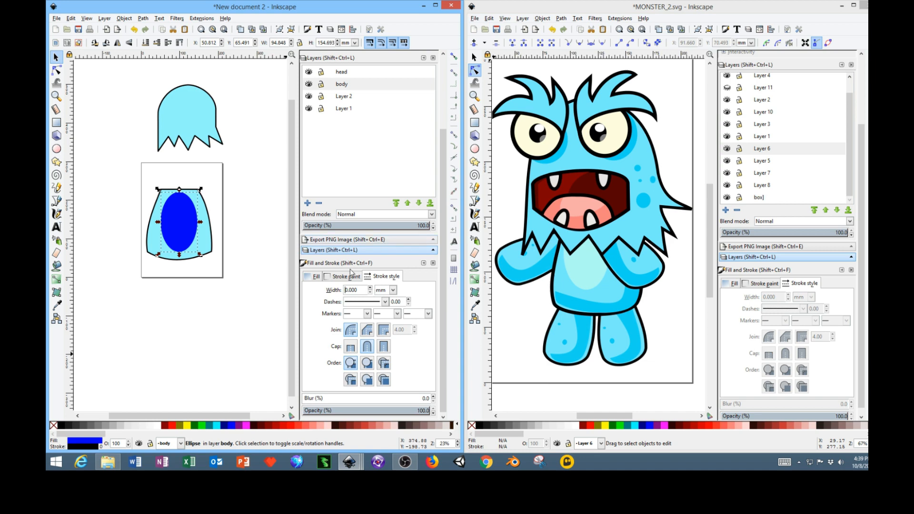
pyautogui.click(312, 277)
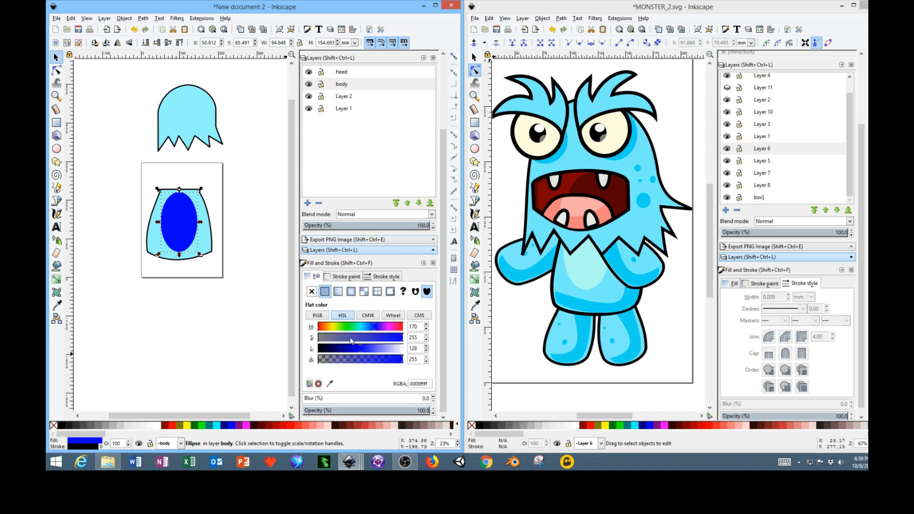
pyautogui.click(363, 331)
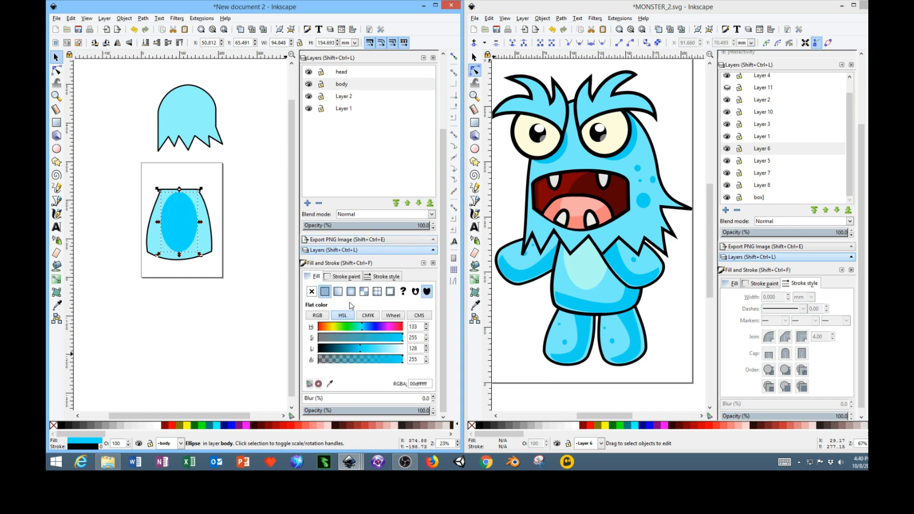
pyautogui.moveTo(363, 351)
pyautogui.mouseDown()
pyautogui.moveTo(403, 352)
pyautogui.moveTo(385, 353)
pyautogui.mouseUp()
pyautogui.click(361, 327)
pyautogui.moveTo(382, 341)
pyautogui.mouseDown()
pyautogui.moveTo(395, 341)
pyautogui.moveTo(378, 340)
pyautogui.moveTo(391, 352)
pyautogui.moveTo(380, 342)
pyautogui.moveTo(402, 342)
pyautogui.moveTo(388, 355)
pyautogui.moveTo(396, 355)
pyautogui.mouseUp()
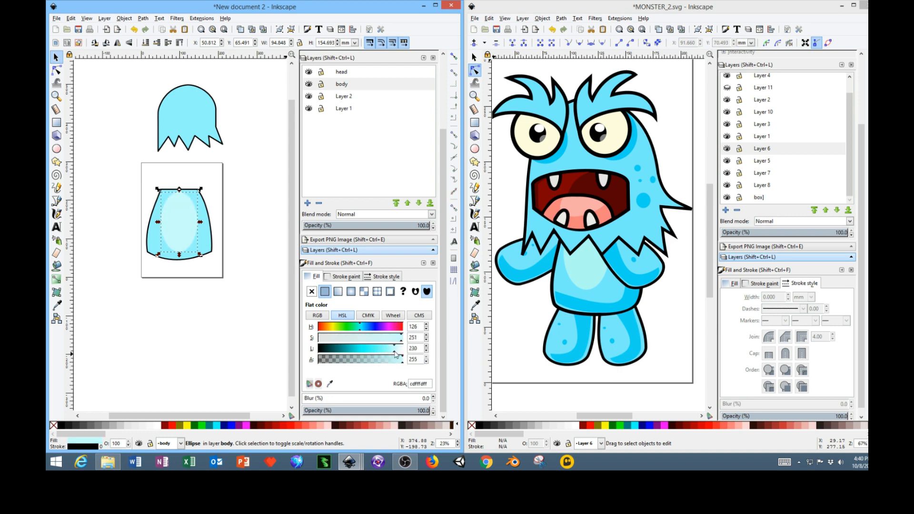
pyautogui.moveTo(370, 333); pyautogui.dragTo(361, 332)
pyautogui.click(229, 271)
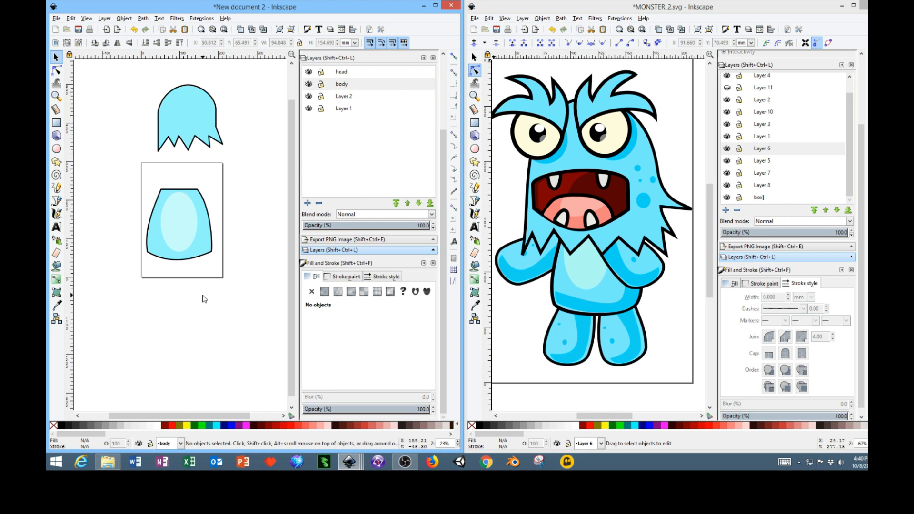
pyautogui.click(197, 229)
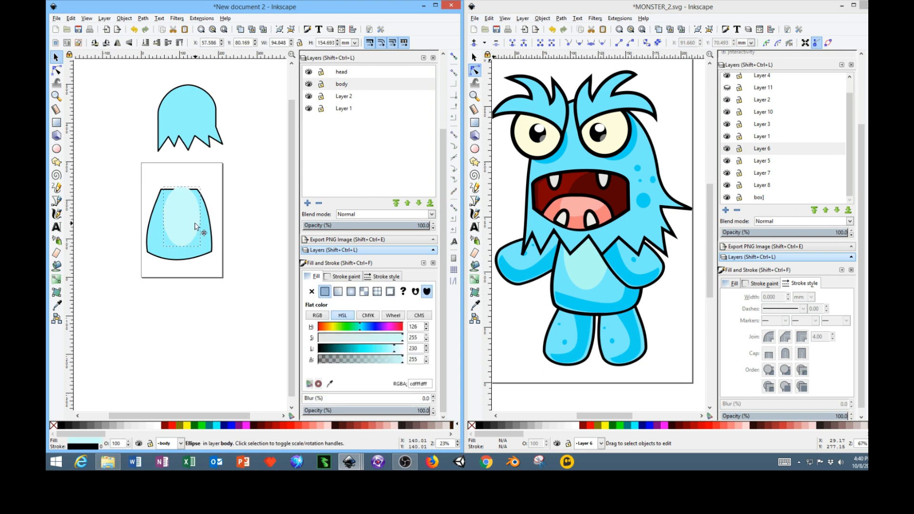
pyautogui.click(195, 230)
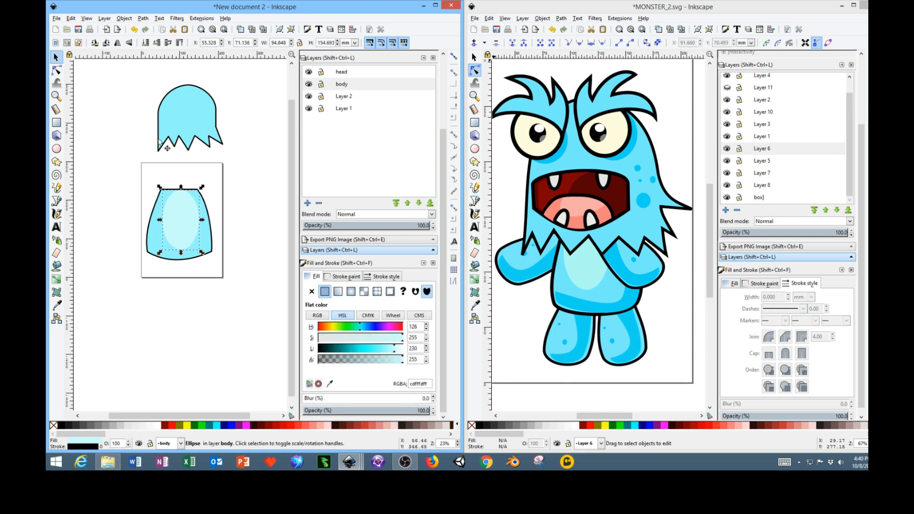
# Move the head down, try it overlapping the body, and place it just above the body.
pyautogui.moveTo(126, 72); pyautogui.dragTo(220, 162)
pyautogui.moveTo(200, 117); pyautogui.dragTo(196, 162)
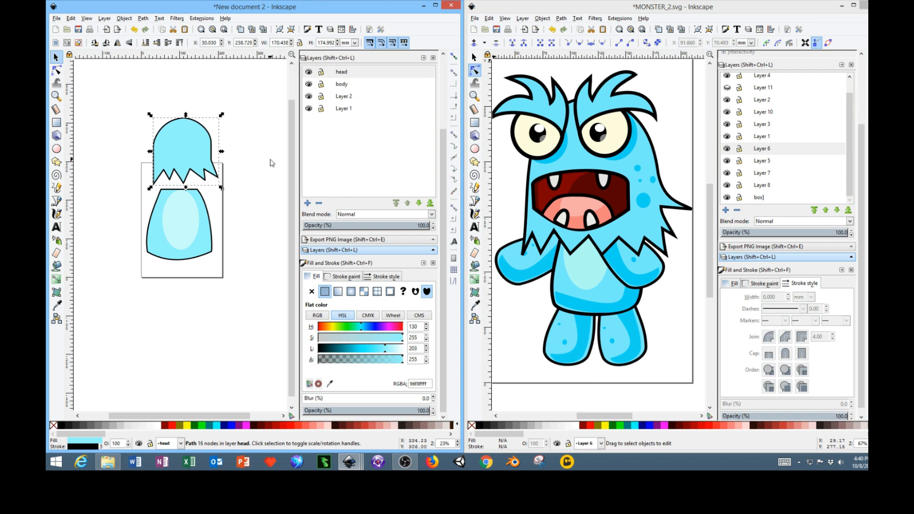
pyautogui.moveTo(201, 160)
pyautogui.mouseDown()
pyautogui.moveTo(190, 141)
pyautogui.moveTo(191, 173)
pyautogui.mouseUp()
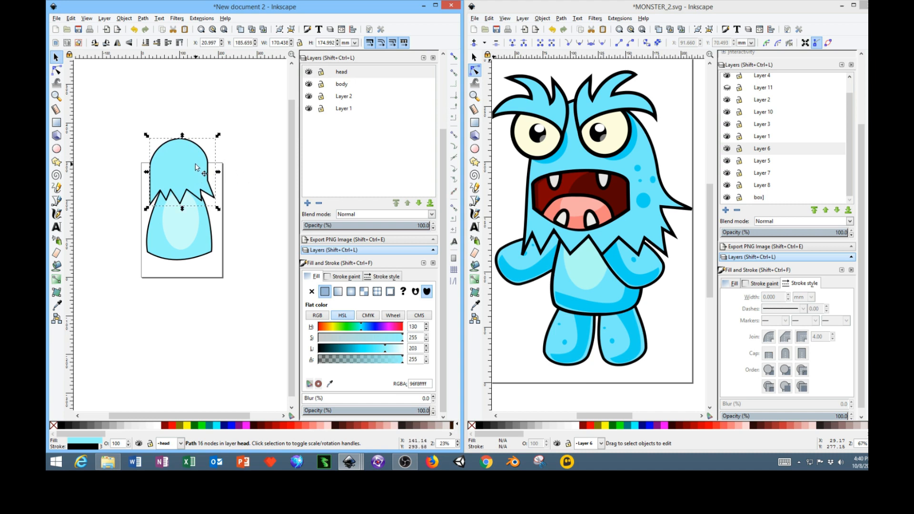
pyautogui.click(281, 169)
pyautogui.click(188, 165)
pyautogui.moveTo(195, 172); pyautogui.dragTo(194, 151)
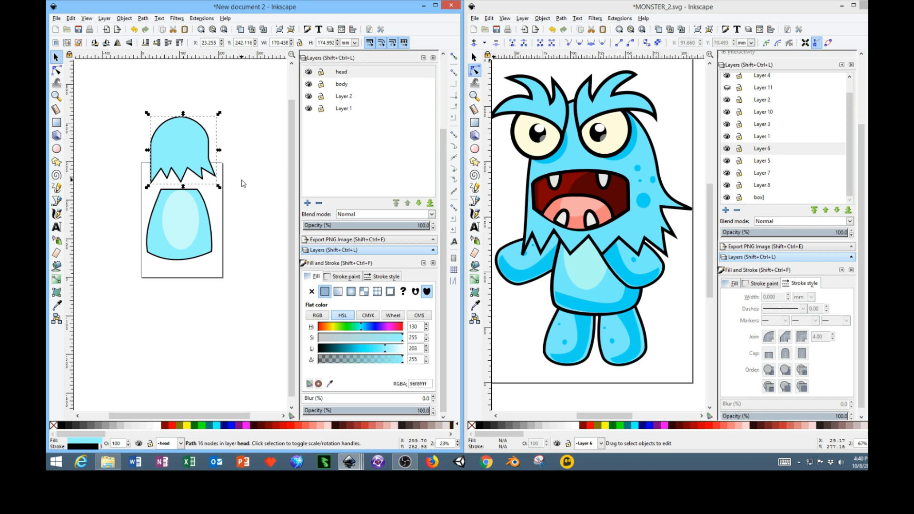
# Rename Layer 2 as eyes and make it the current layer with the Ellipse tool active.
pyautogui.click(60, 150)
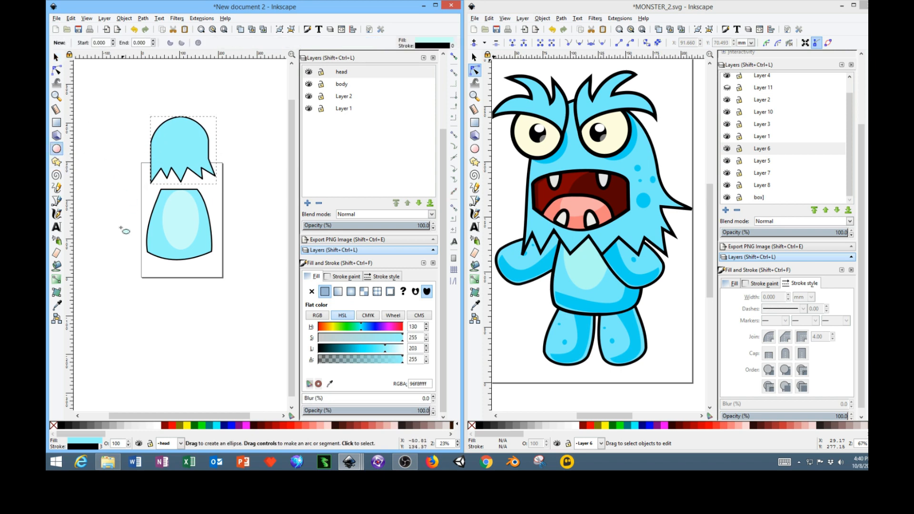
pyautogui.click(341, 98)
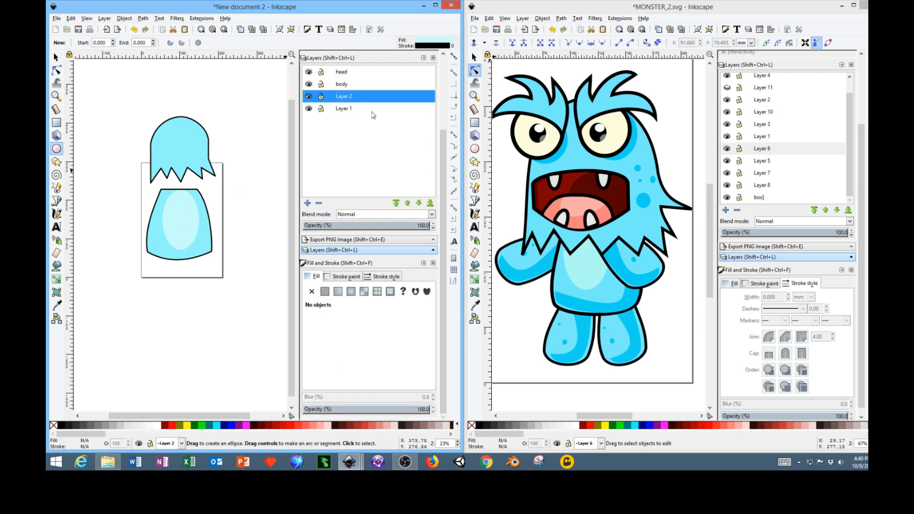
pyautogui.rightClick(342, 97)
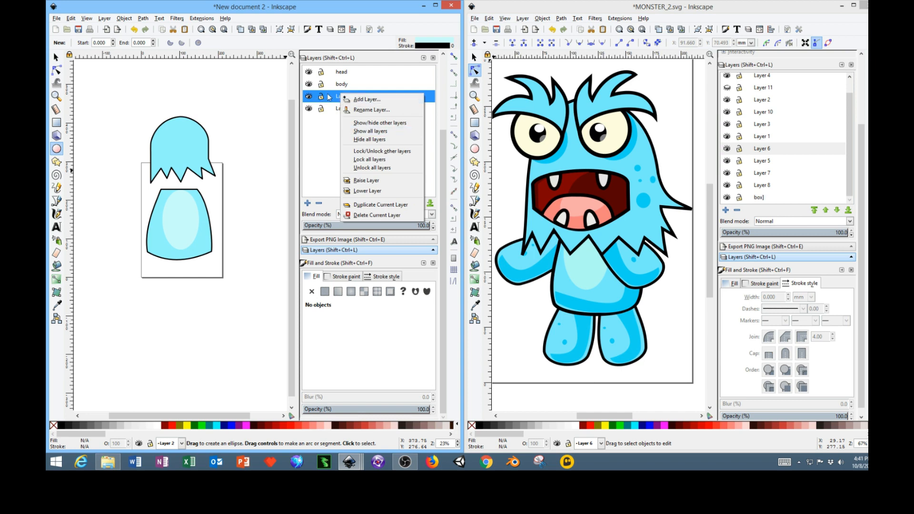
pyautogui.click(329, 98)
pyautogui.click(342, 97)
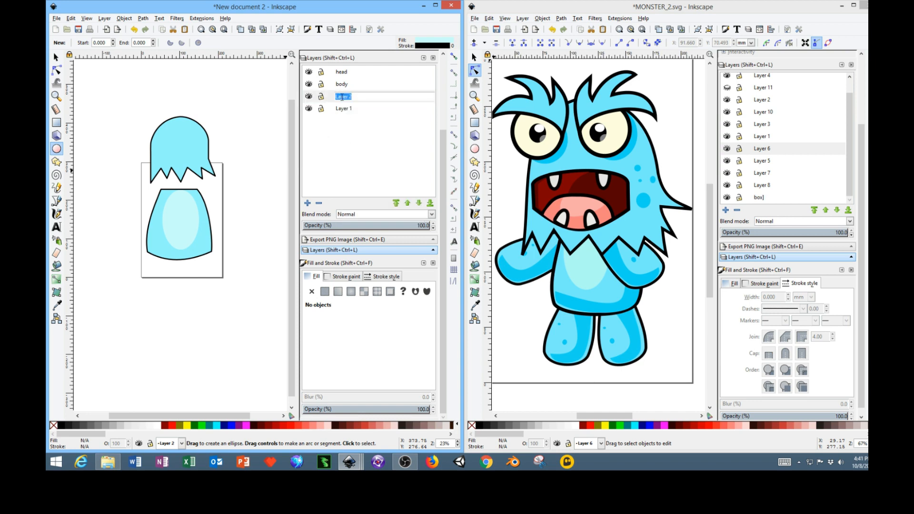
pyautogui.write('eyes')
pyautogui.press('Return')
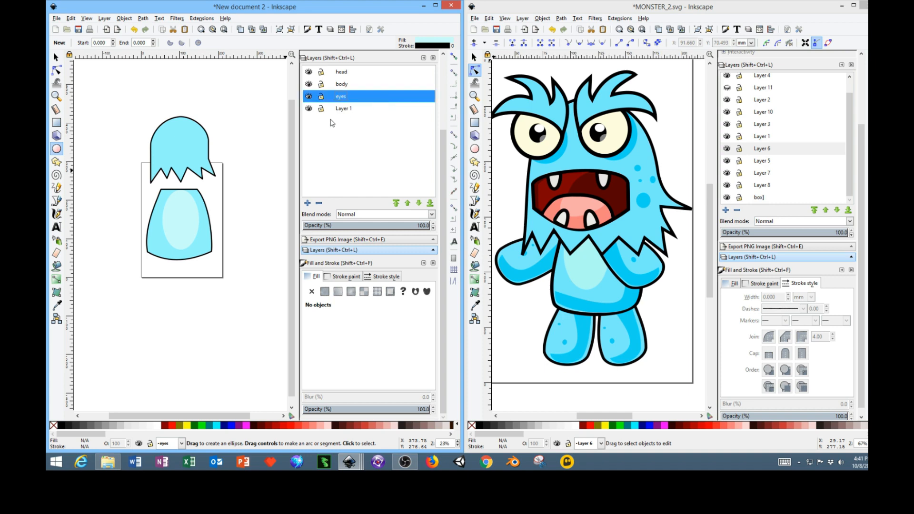
# Rename Layer 1 as legs.
pyautogui.click(344, 110)
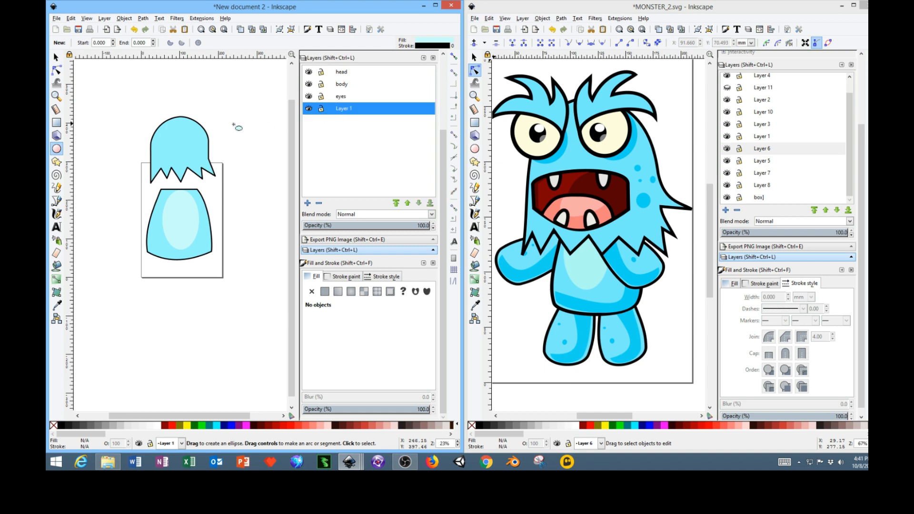
pyautogui.click(349, 110)
pyautogui.moveTo(354, 108); pyautogui.dragTo(298, 108)
pyautogui.write('legs')
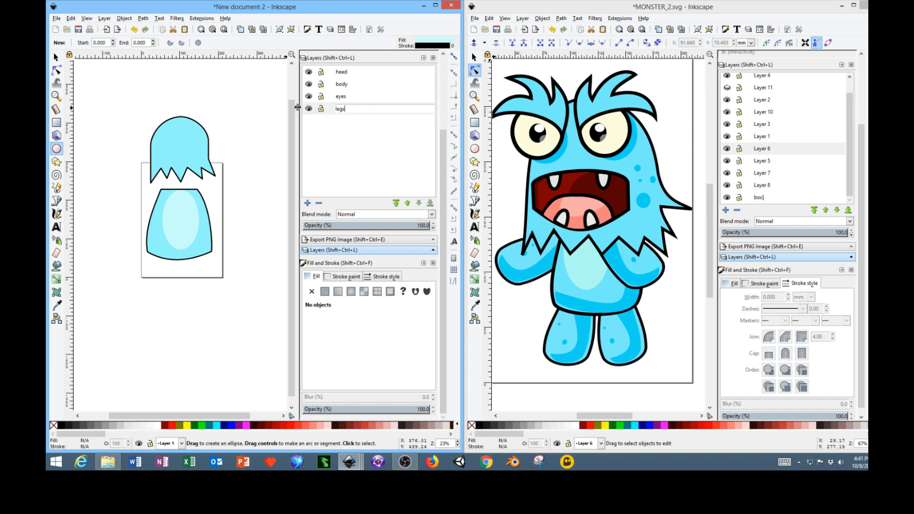
pyautogui.press('Return')
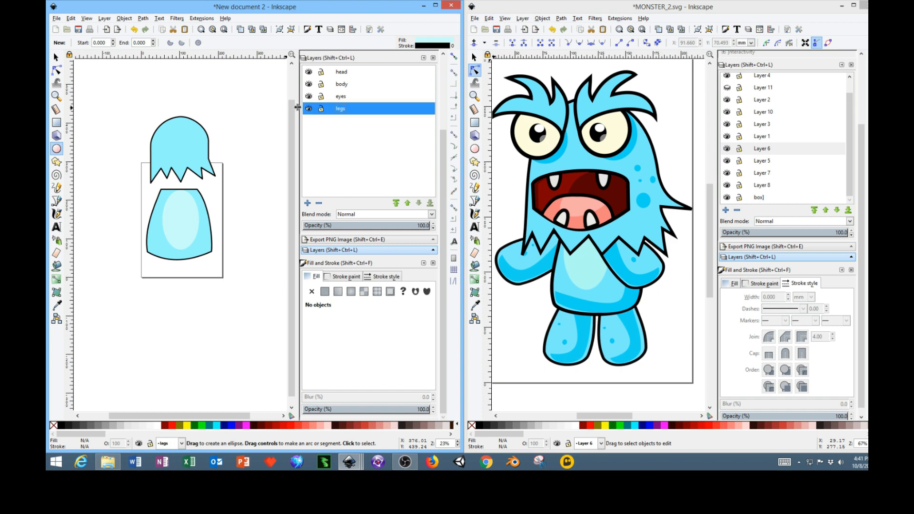
# Add a layer named arms directly above the legs layer.
pyautogui.click(308, 203)
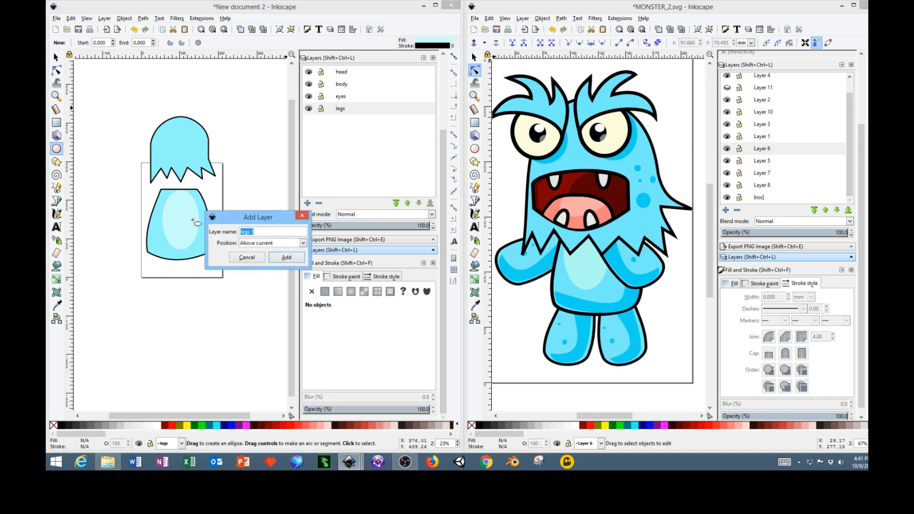
pyautogui.write('a')
pyautogui.press('Return')
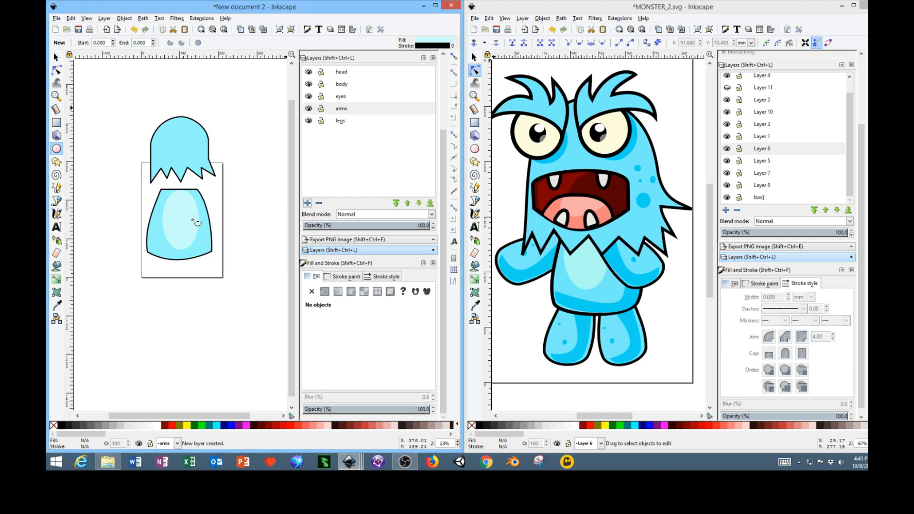
pyautogui.click(342, 72)
pyautogui.click(350, 89)
pyautogui.click(343, 97)
pyautogui.click(342, 109)
pyautogui.click(341, 121)
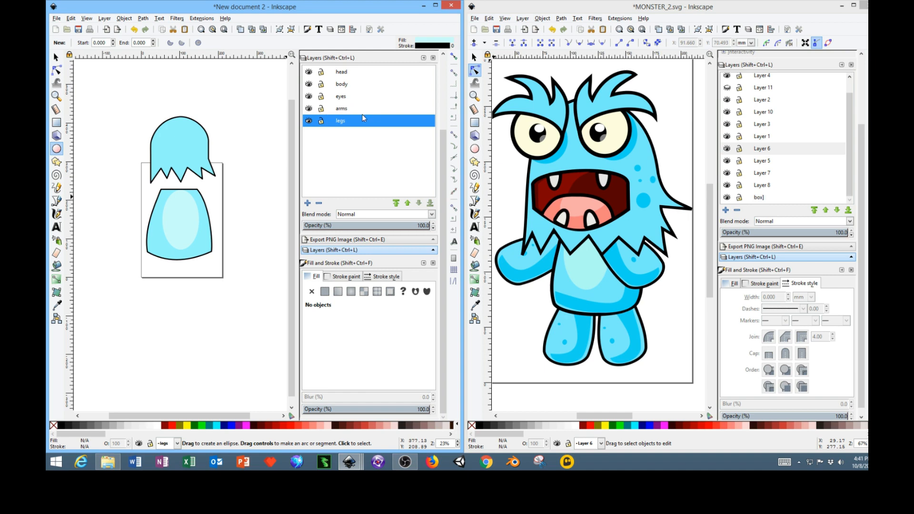
# On the eyes layer, draw a nearly round ellipse about 85 by 79 mm over the head's upper left edge.
pyautogui.click(345, 100)
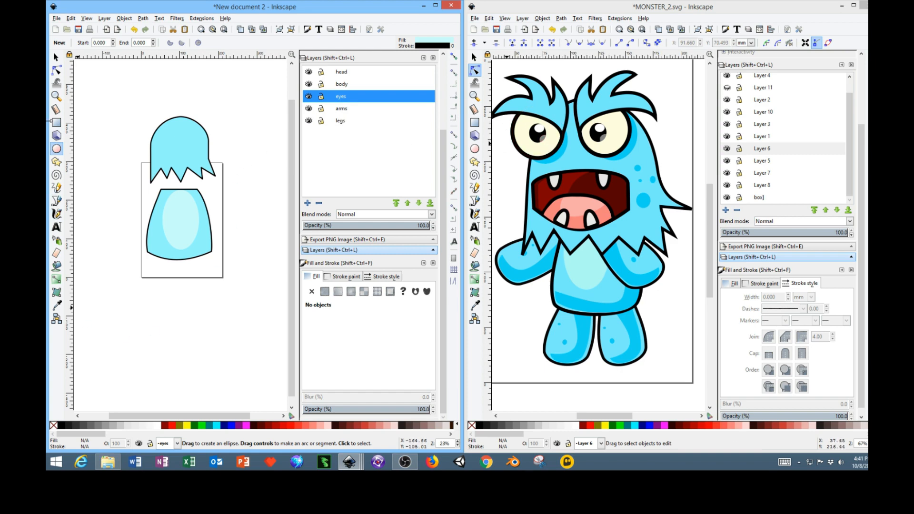
pyautogui.moveTo(138, 105)
pyautogui.mouseDown()
pyautogui.moveTo(177, 139)
pyautogui.moveTo(170, 137)
pyautogui.mouseUp()
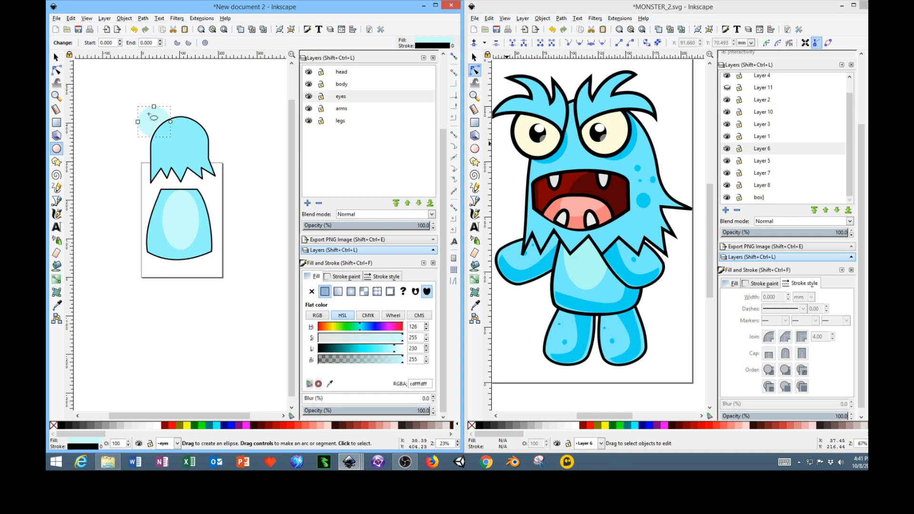
pyautogui.press('s')
pyautogui.moveTo(154, 122); pyautogui.dragTo(163, 123)
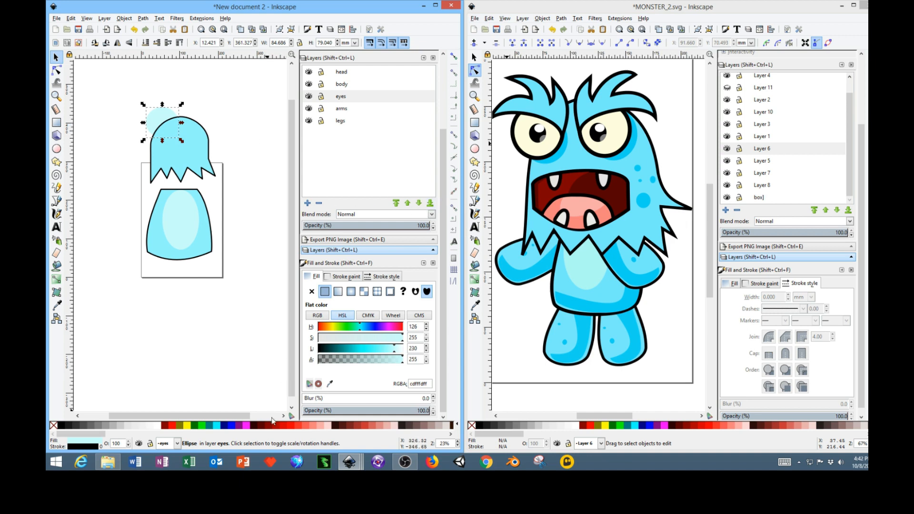
# Fill the eye ellipse red and raise the eyes layer above the head layer.
pyautogui.click(294, 427)
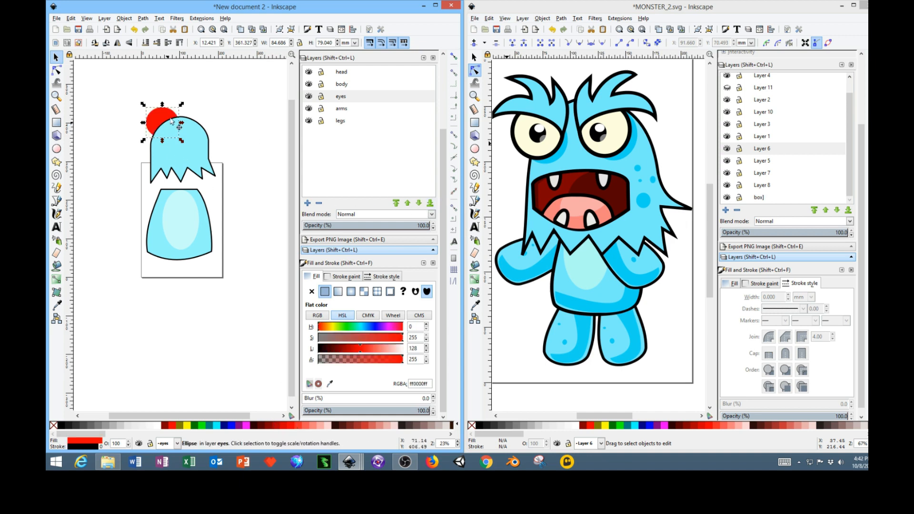
pyautogui.click(408, 204)
pyautogui.click(408, 204)
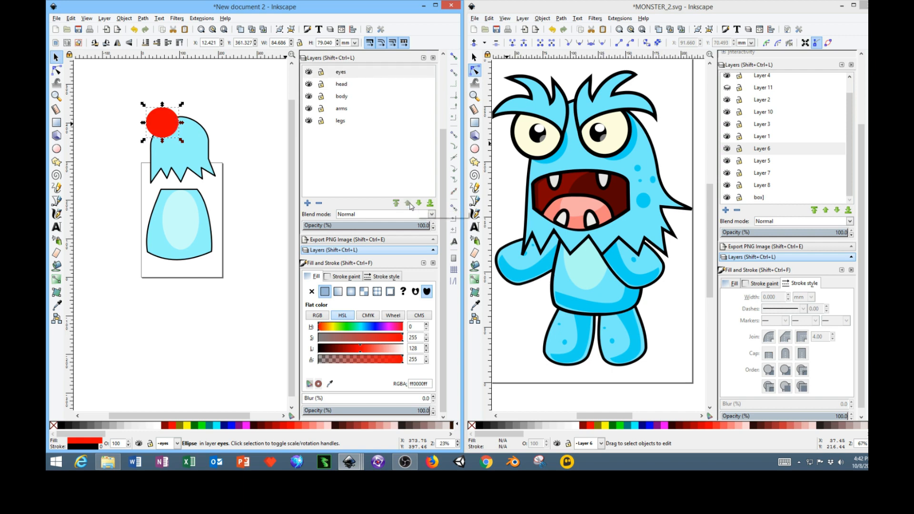
# Shrink the eye to about 64 by 61 mm and fill it pale yellow (hue 41, saturation 255, lightness 226).
pyautogui.moveTo(196, 158); pyautogui.dragTo(160, 143)
pyautogui.moveTo(336, 327); pyautogui.dragTo(394, 355)
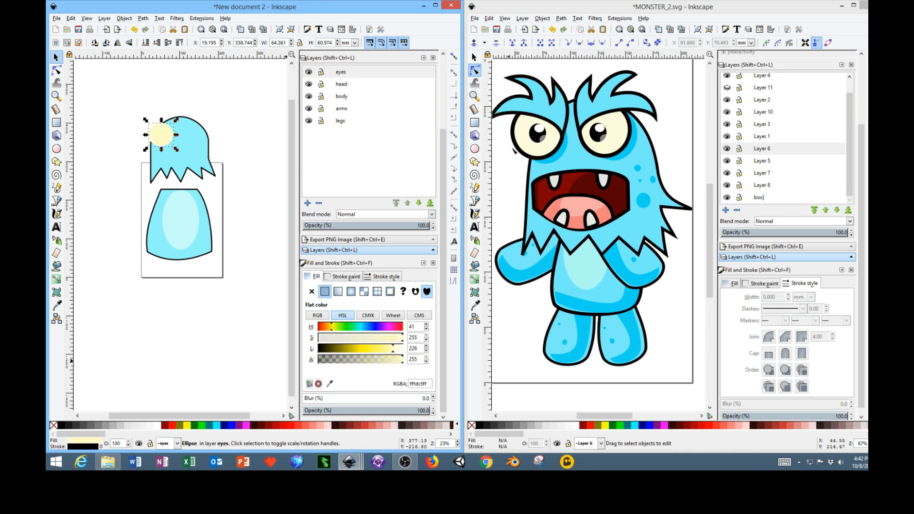
# Set the eye's stroke width to 3 mm.
pyautogui.click(386, 276)
pyautogui.click(359, 291)
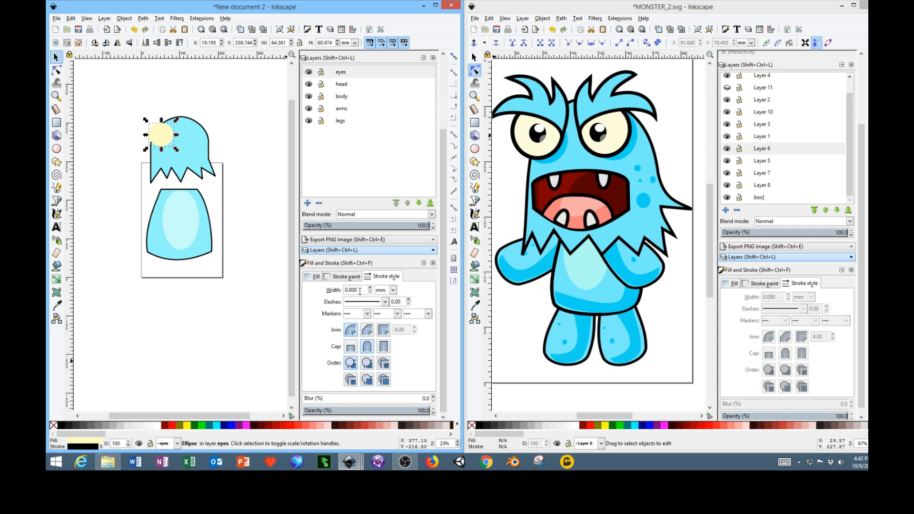
pyautogui.moveTo(360, 291); pyautogui.dragTo(259, 286)
pyautogui.write('3')
pyautogui.press('Return')
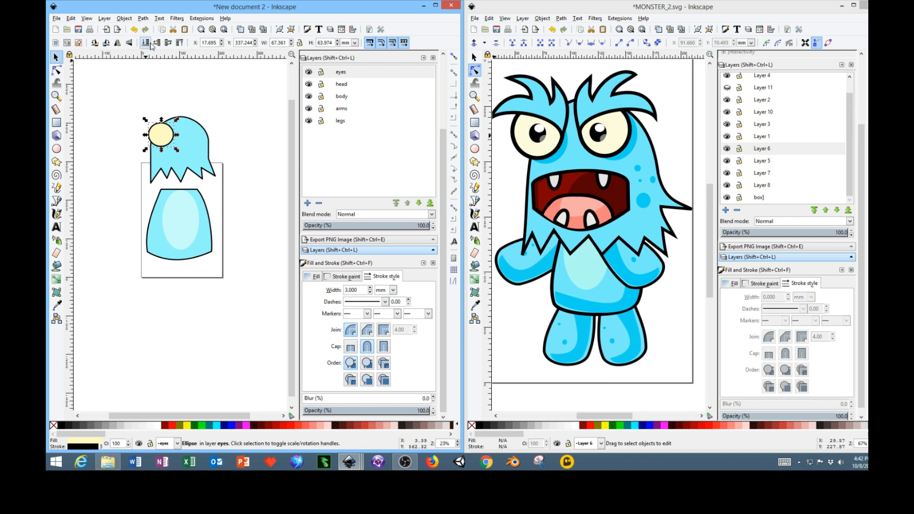
# Duplicate the eye and place the two eyes side by side on the upper part of the head.
pyautogui.click(118, 89)
pyautogui.click(157, 135)
pyautogui.click(146, 88)
pyautogui.click(168, 133)
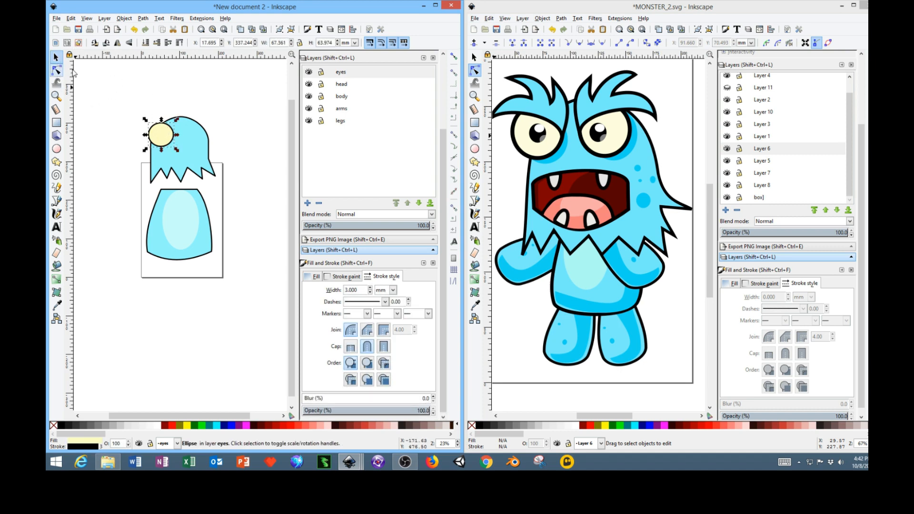
pyautogui.rightClick(162, 137)
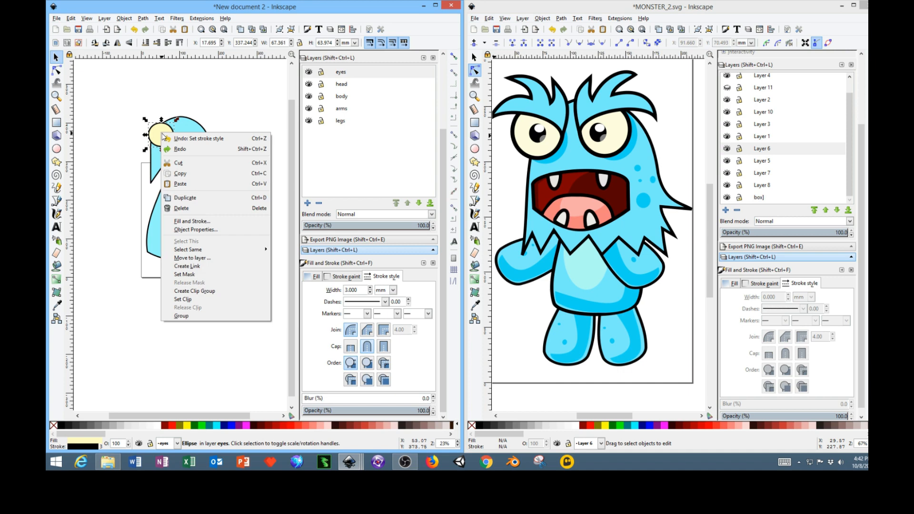
pyautogui.click(194, 199)
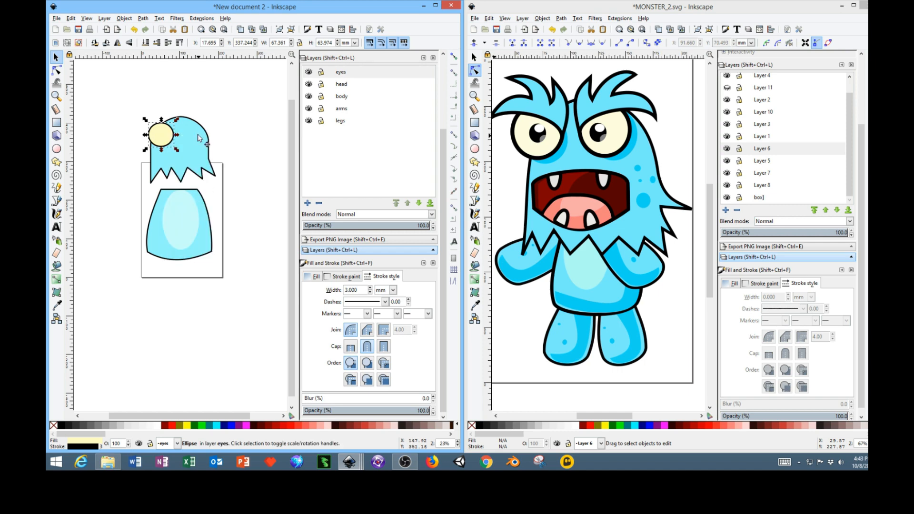
pyautogui.click(195, 105)
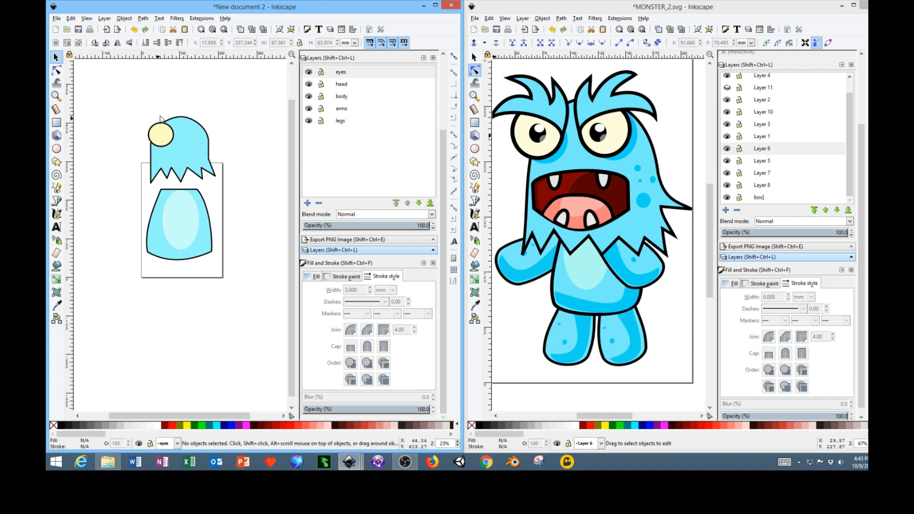
pyautogui.moveTo(165, 137)
pyautogui.mouseDown()
pyautogui.moveTo(201, 135)
pyautogui.moveTo(161, 143)
pyautogui.moveTo(186, 145)
pyautogui.mouseUp()
pyautogui.click(207, 104)
# Copy both eyes together, paste them and place the copies above the head.
pyautogui.moveTo(123, 109); pyautogui.dragTo(224, 166)
pyautogui.rightClick(194, 138)
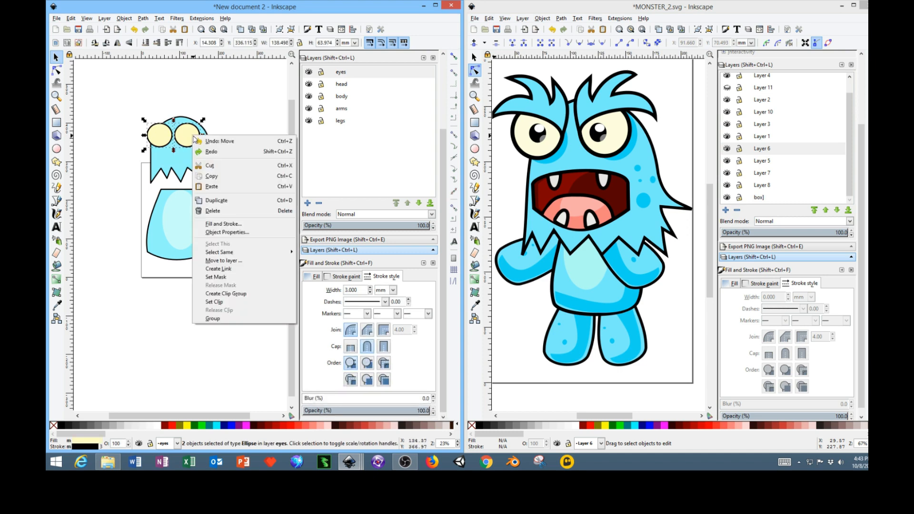
pyautogui.click(212, 176)
pyautogui.rightClick(147, 107)
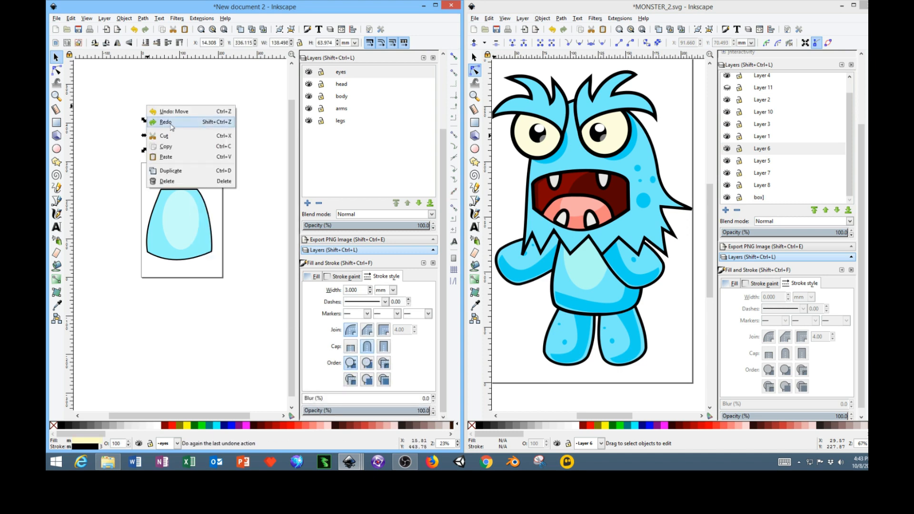
pyautogui.click(172, 157)
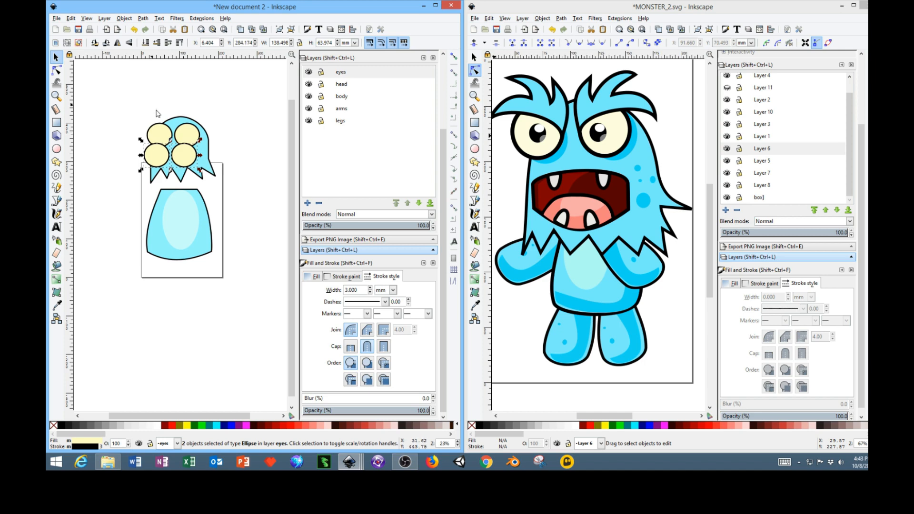
pyautogui.moveTo(187, 154); pyautogui.dragTo(171, 97)
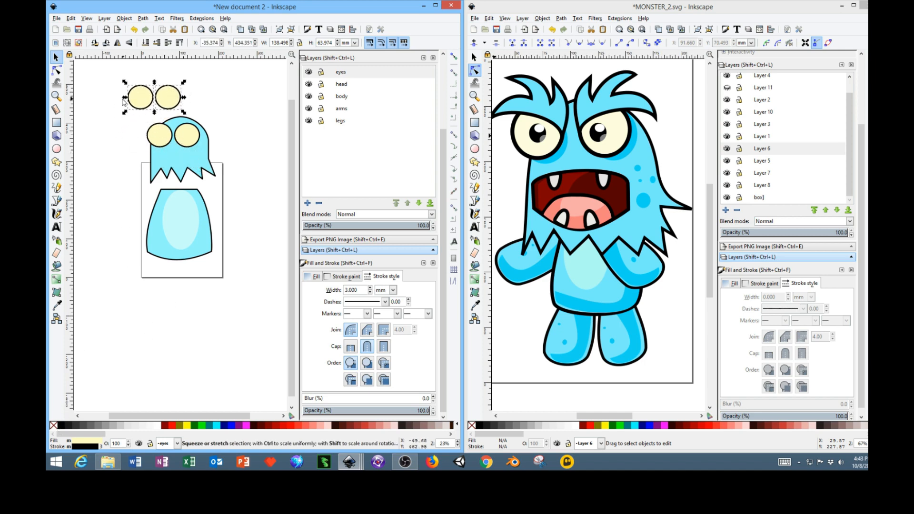
# Fill the copied circles black, shrink them to pupils about 28 by 26 mm and place one inside each eye.
pyautogui.click(61, 427)
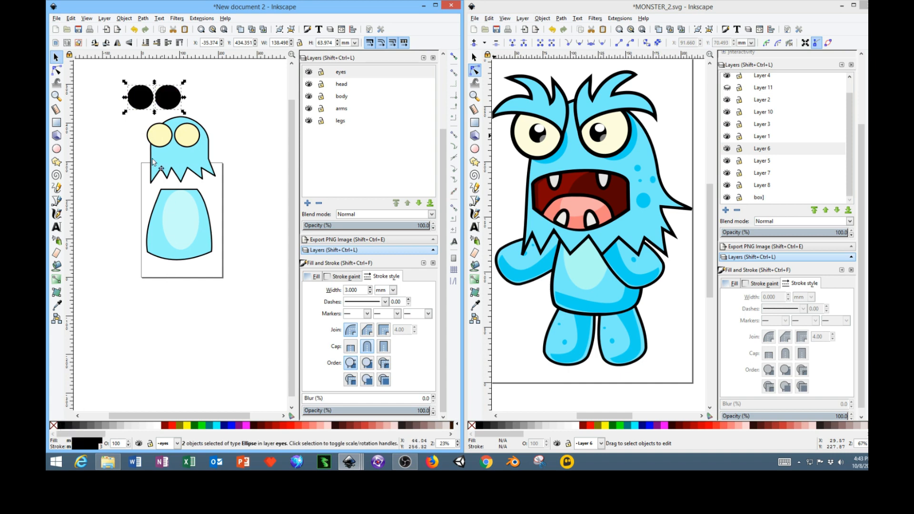
pyautogui.moveTo(184, 112); pyautogui.dragTo(189, 139)
pyautogui.click(182, 96)
pyautogui.moveTo(133, 91); pyautogui.dragTo(161, 140)
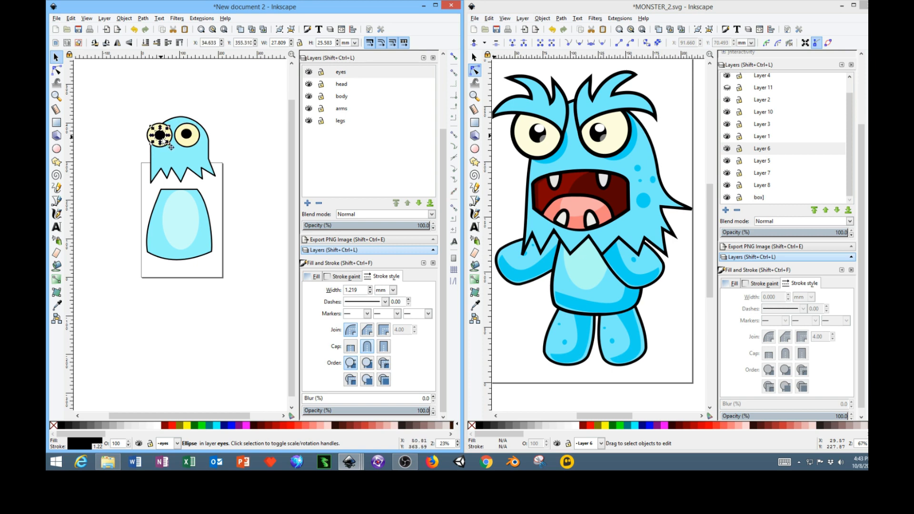
# Fine-tune the position of the black pupils within the two eyes.
pyautogui.click(218, 136)
pyautogui.keyDown('ctrl'); pyautogui.scroll(2, 218, 136); pyautogui.keyUp('ctrl')
pyautogui.moveTo(211, 139); pyautogui.dragTo(252, 151)
pyautogui.click(141, 158)
pyautogui.click(141, 157)
pyautogui.moveTo(143, 152); pyautogui.dragTo(146, 154)
pyautogui.click(191, 154)
pyautogui.rightClick(190, 153)
pyautogui.press('Escape')
pyautogui.click(142, 149)
# Copy both black pupils together, paste them and place the copies above the head.
pyautogui.click(204, 155)
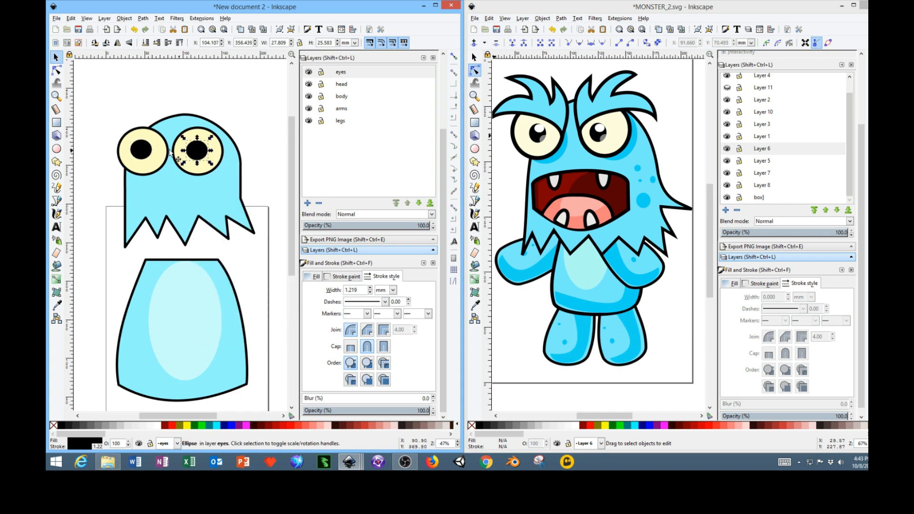
pyautogui.keyDown('shift'); pyautogui.click(139, 152); pyautogui.keyUp('shift')
pyautogui.rightClick(138, 150)
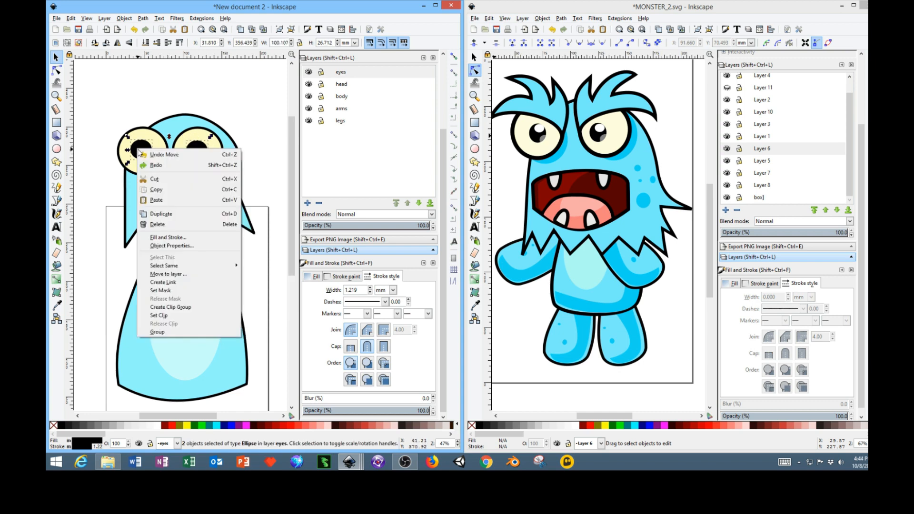
pyautogui.click(159, 190)
pyautogui.rightClick(140, 85)
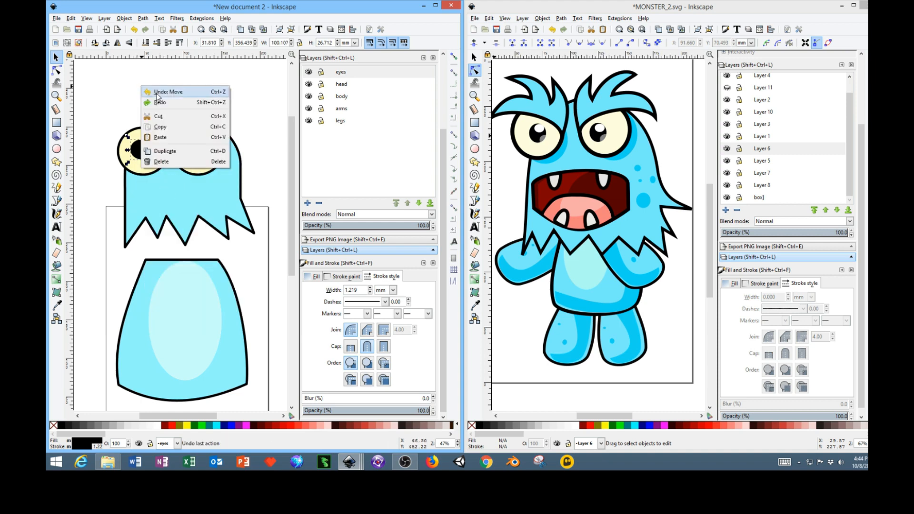
pyautogui.click(160, 137)
pyautogui.moveTo(192, 138); pyautogui.dragTo(161, 86)
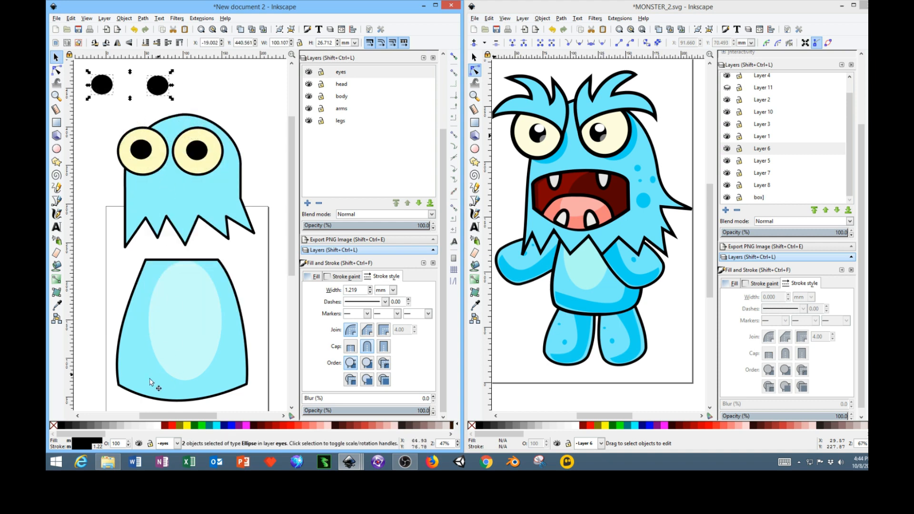
# Fill the copied pupils white and set their stroke width to 0.
pyautogui.click(159, 425)
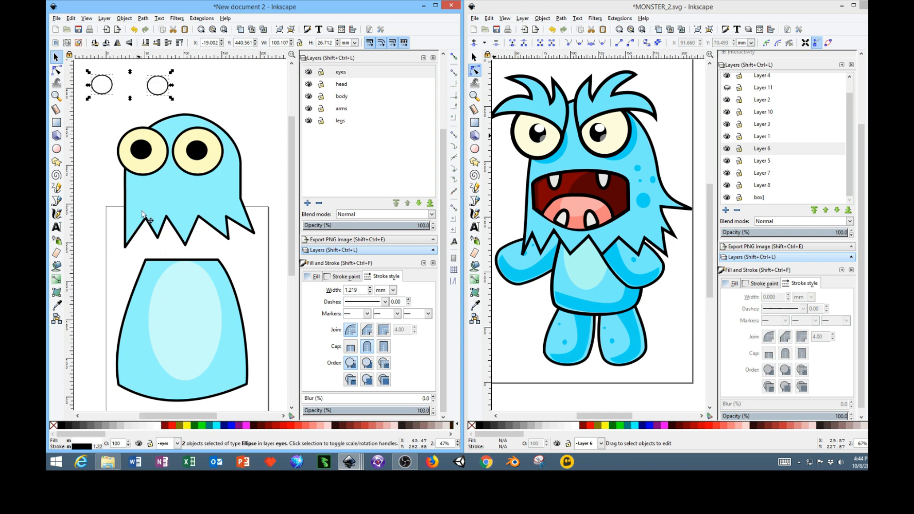
pyautogui.tripleClick(363, 288)
pyautogui.write('0')
pyautogui.press('Return')
# Shrink the white circles to highlights about 15 by 14 mm and place one on each black pupil.
pyautogui.click(159, 87)
pyautogui.click(160, 87)
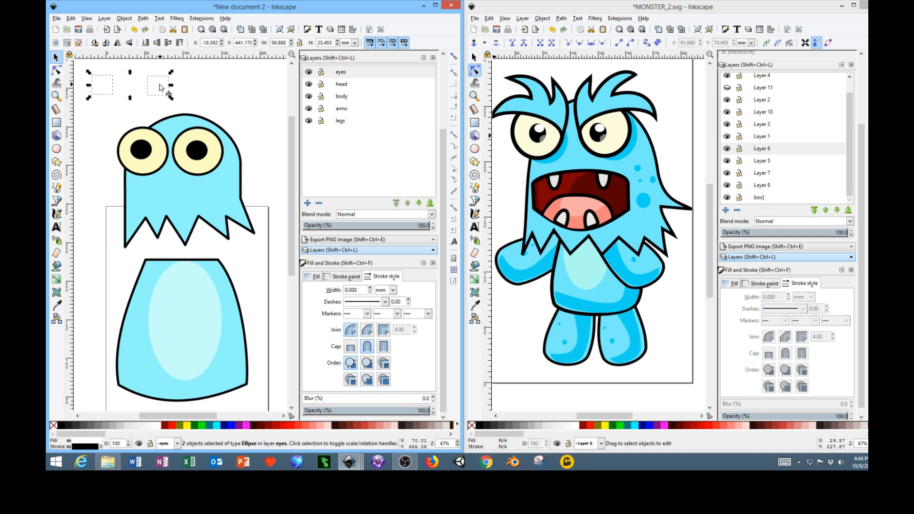
pyautogui.moveTo(160, 87); pyautogui.dragTo(182, 159)
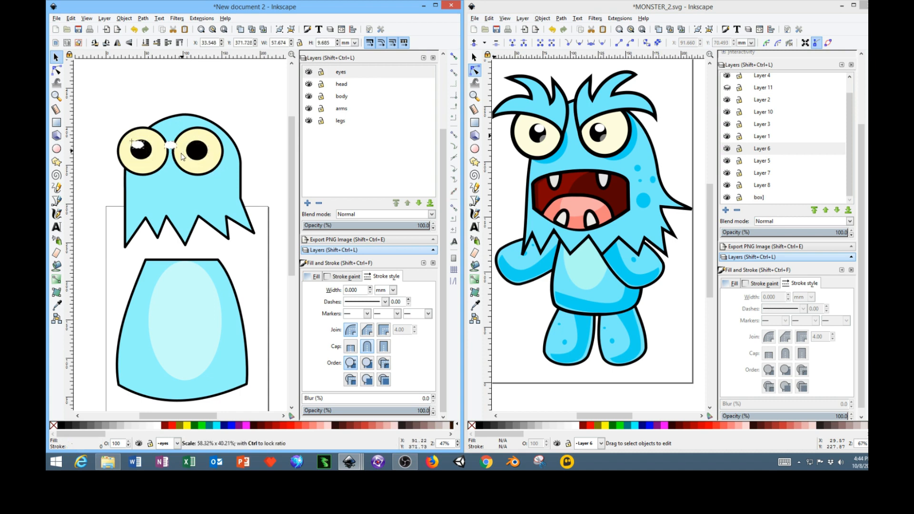
pyautogui.click(159, 88)
pyautogui.moveTo(170, 146); pyautogui.dragTo(198, 146)
pyautogui.click(138, 147)
pyautogui.click(245, 107)
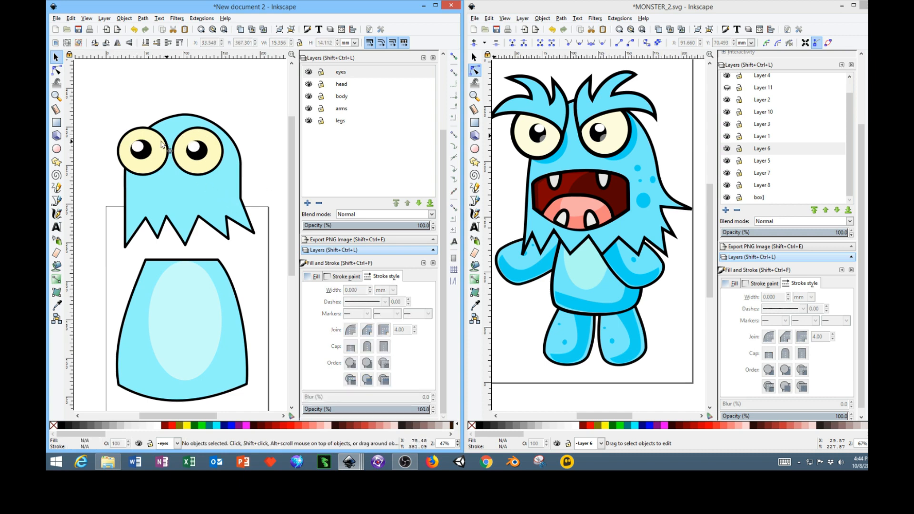
# Copy the two white eye highlights together and paste the copies near the top of the eyes.
pyautogui.click(139, 147)
pyautogui.keyDown('shift'); pyautogui.click(194, 148); pyautogui.keyUp('shift')
pyautogui.rightClick(193, 148)
pyautogui.click(209, 187)
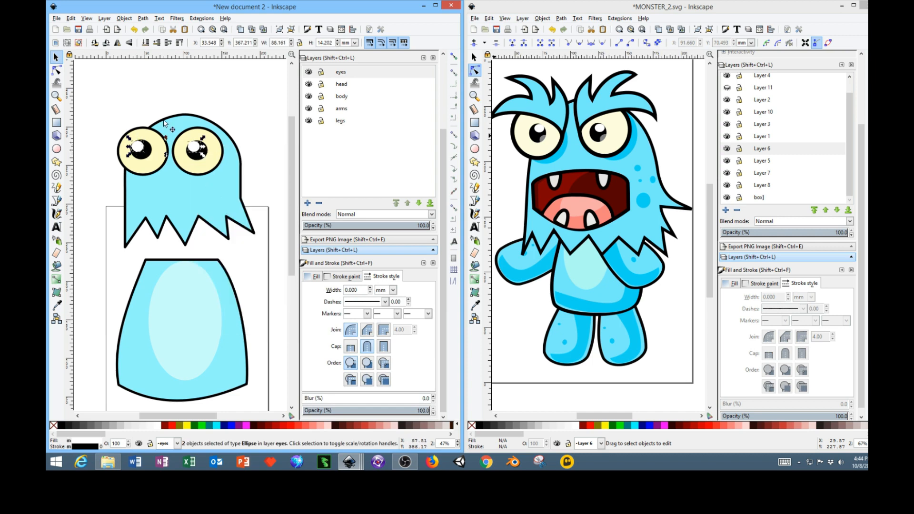
pyautogui.rightClick(145, 79)
pyautogui.click(177, 124)
pyautogui.hotkey('ctrl', 'v')
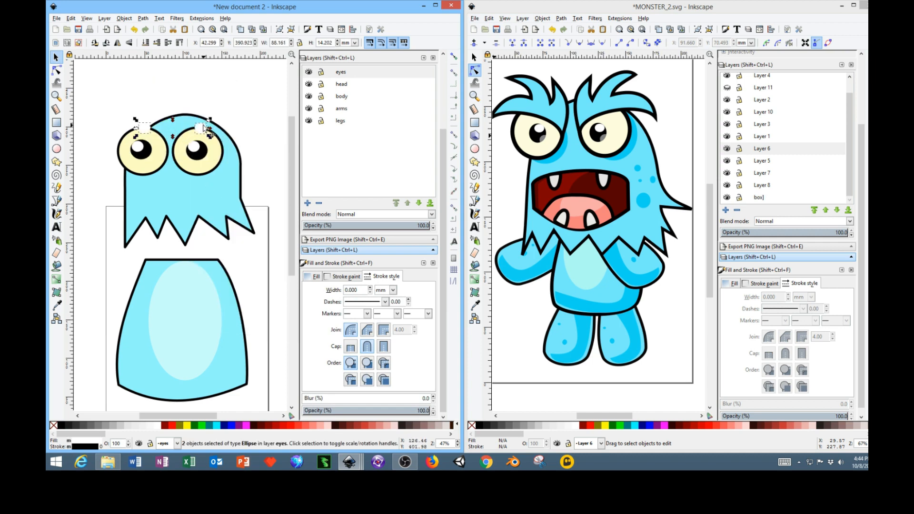
# Fill the pasted highlight copies light grey and move them above the head.
pyautogui.click(105, 426)
pyautogui.moveTo(198, 132); pyautogui.dragTo(200, 96)
pyautogui.click(247, 109)
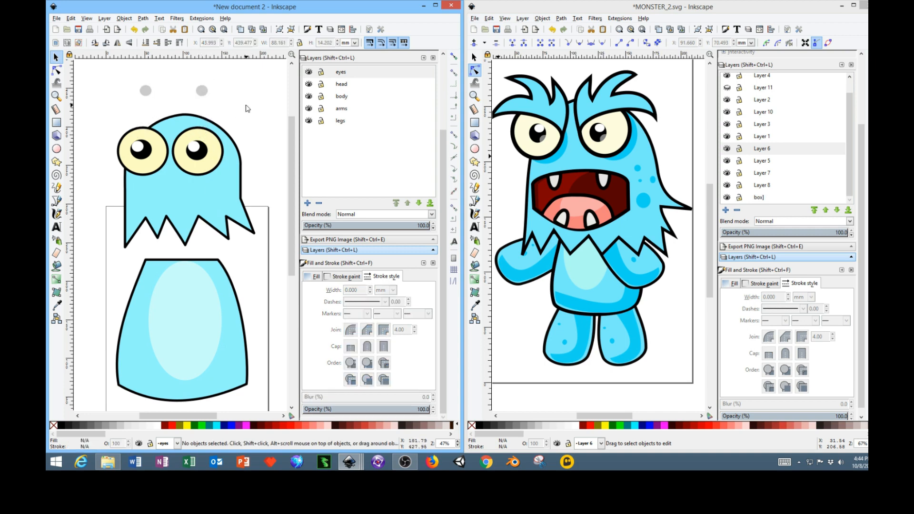
# Delete the right-hand grey circle above the head and draw a rectangle about 68 by 25 mm over the lower half of the remaining one.
pyautogui.click(207, 94)
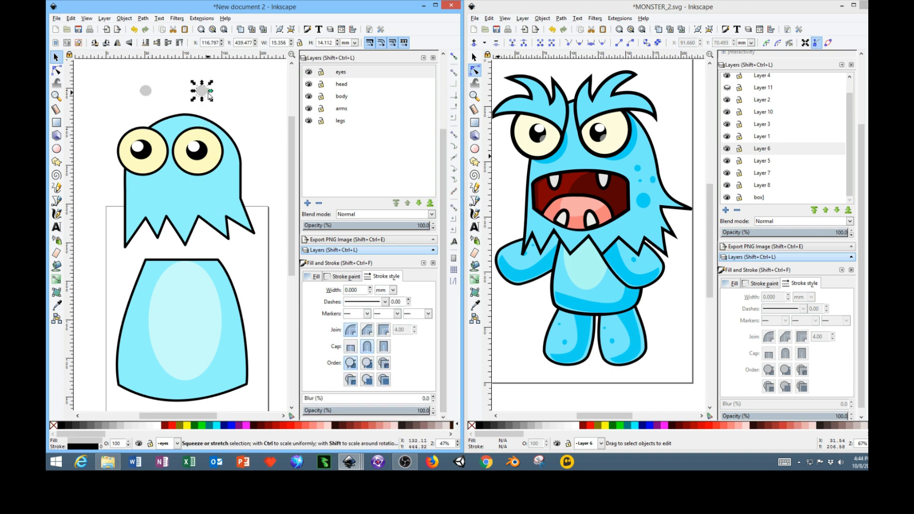
pyautogui.press('Delete')
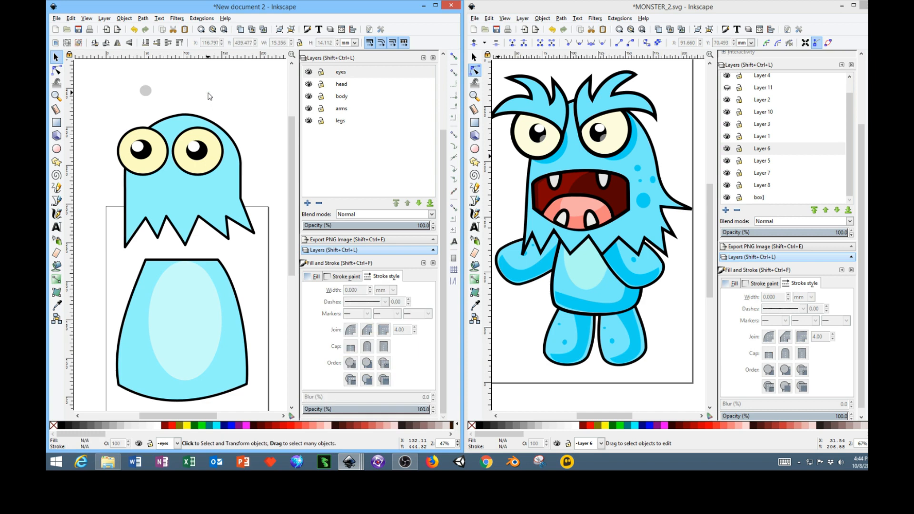
pyautogui.click(56, 122)
pyautogui.moveTo(118, 93)
pyautogui.mouseDown()
pyautogui.moveTo(183, 115)
pyautogui.moveTo(137, 103)
pyautogui.mouseUp()
pyautogui.click(56, 57)
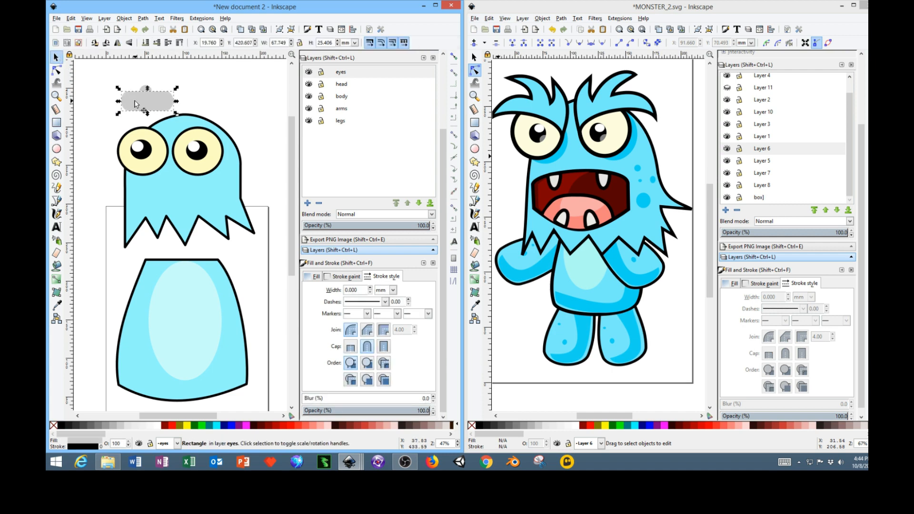
# Subtract the rectangle from the grey circle with Difference to leave a half circle.
pyautogui.click(147, 89)
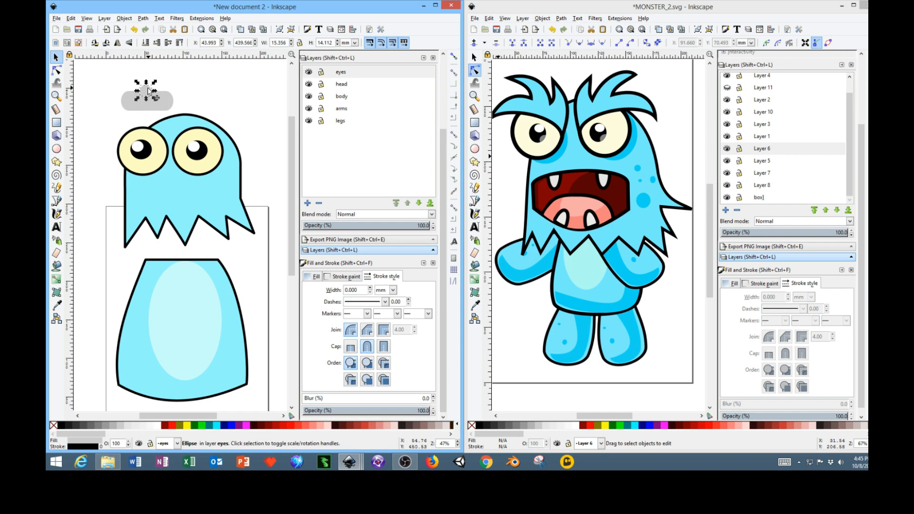
pyautogui.keyDown('shift'); pyautogui.click(126, 100); pyautogui.keyUp('shift')
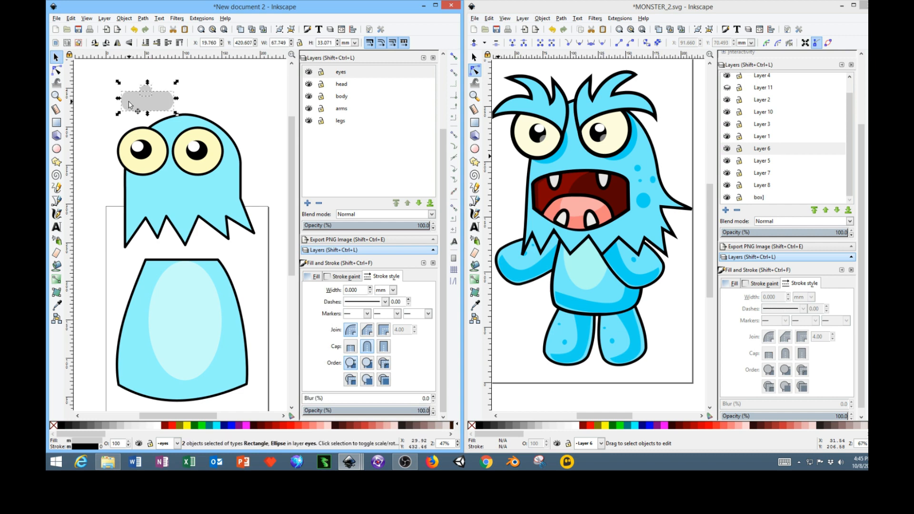
pyautogui.click(143, 18)
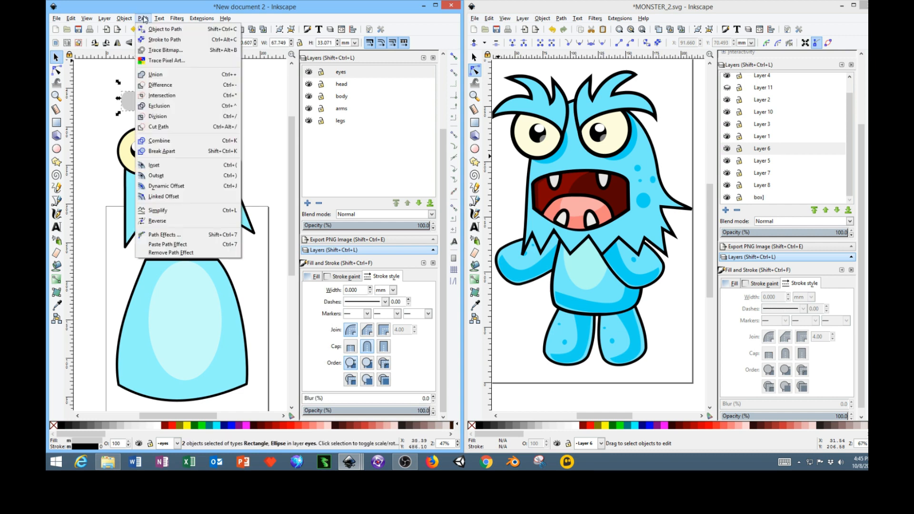
pyautogui.click(157, 84)
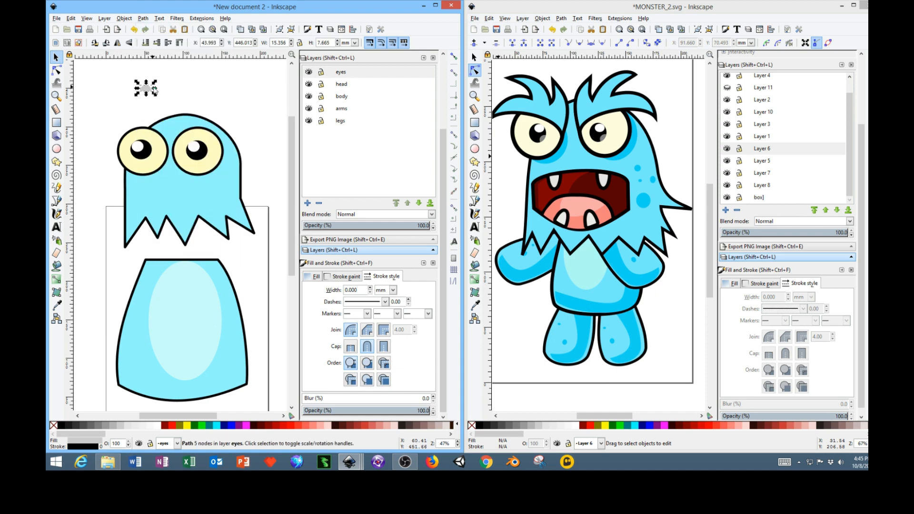
pyautogui.click(200, 94)
# Move the grey half circle onto the left eye's pupil and shrink it to about 12 by 6.5 mm.
pyautogui.click(148, 90)
pyautogui.moveTo(150, 90); pyautogui.dragTo(153, 153)
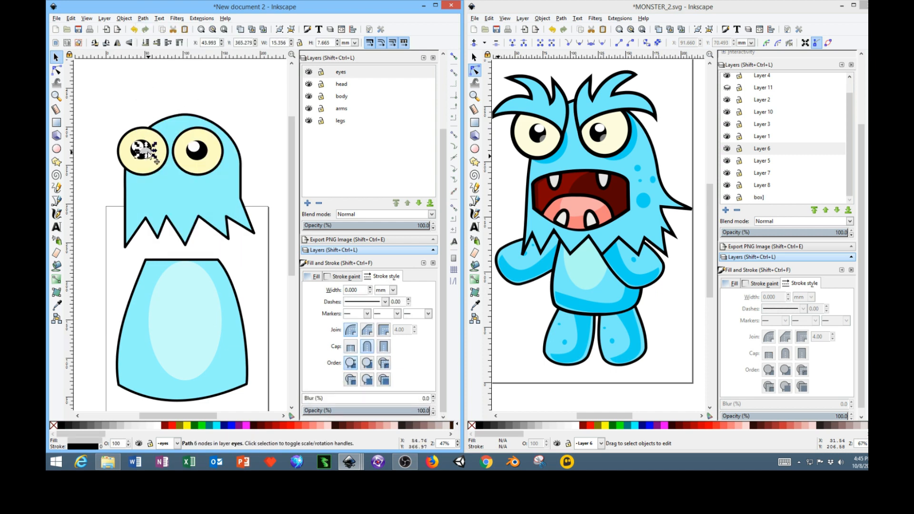
pyautogui.moveTo(156, 160); pyautogui.dragTo(154, 159)
# Rotate the grey half circle so its flat side runs diagonally, and fit it into the lower right of the left eye's pupil.
pyautogui.scroll(2, 137, 180)
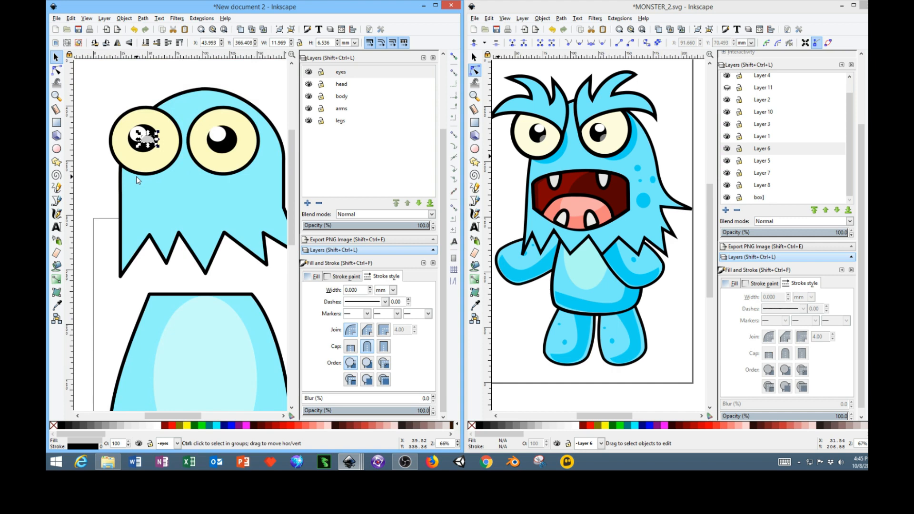
pyautogui.scroll(2, 137, 180)
pyautogui.scroll(3, 138, 181)
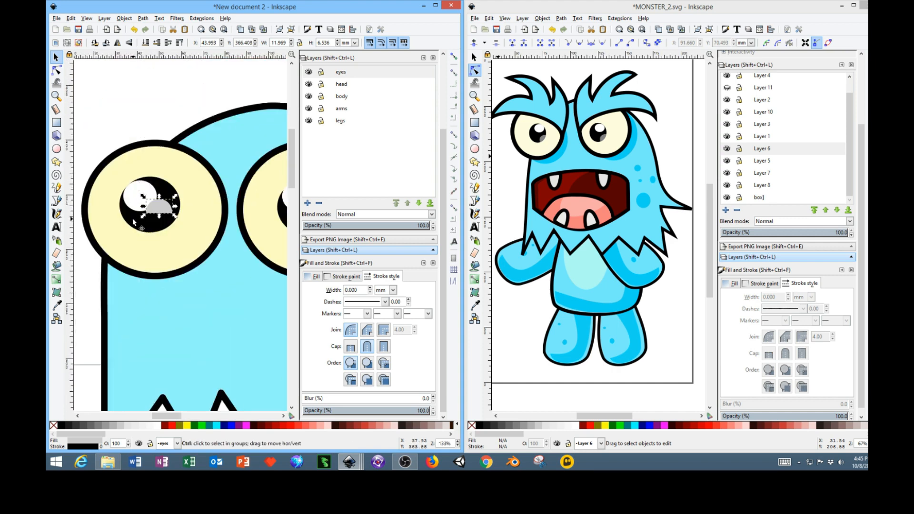
pyautogui.scroll(2, 133, 220)
pyautogui.click(172, 204)
pyautogui.moveTo(173, 203); pyautogui.dragTo(163, 223)
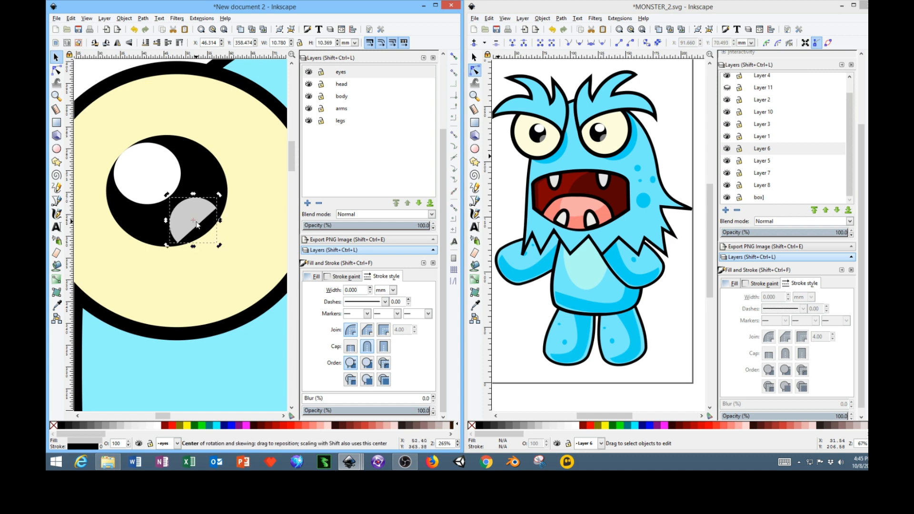
pyautogui.click(231, 160)
pyautogui.click(191, 209)
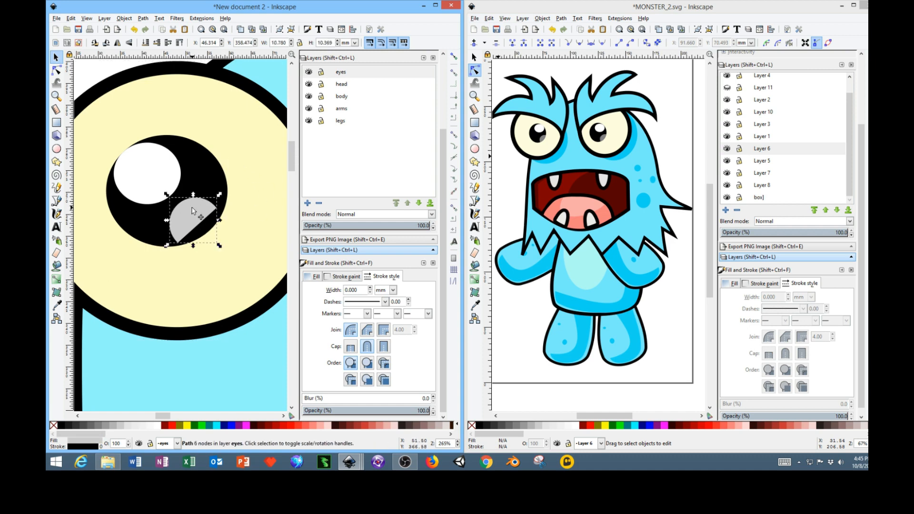
pyautogui.click(197, 218)
pyautogui.moveTo(219, 195); pyautogui.dragTo(204, 208)
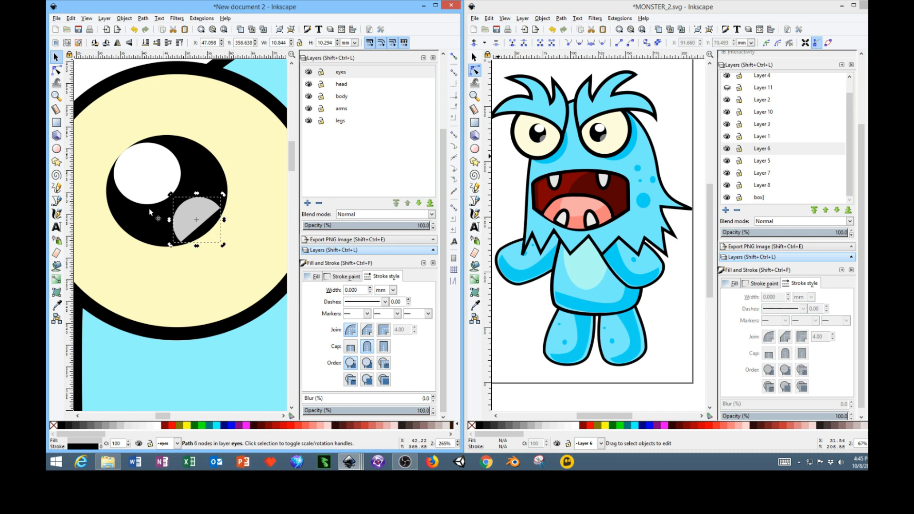
# Bend the half circle's straight edge slightly outward to follow the pupil's rounded outline.
pyautogui.click(56, 71)
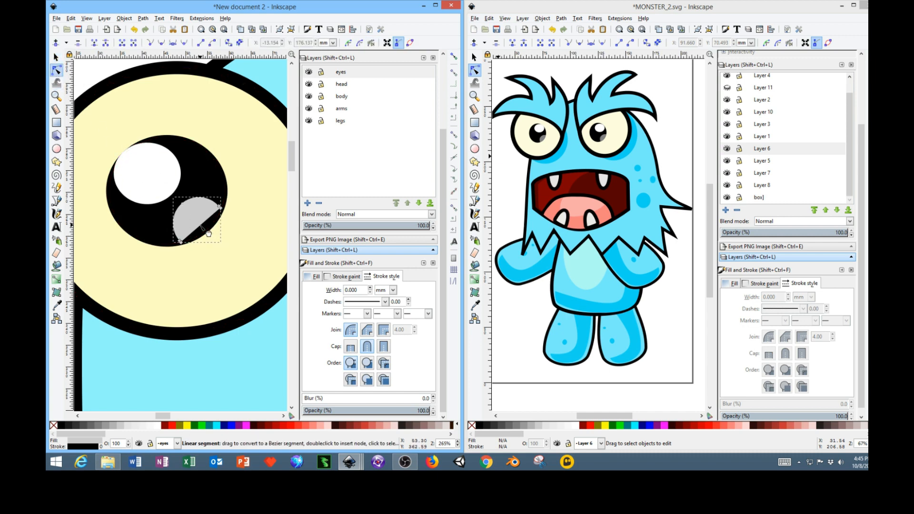
pyautogui.moveTo(208, 234); pyautogui.dragTo(211, 236)
pyautogui.click(216, 131)
pyautogui.scroll(-5, 216, 131)
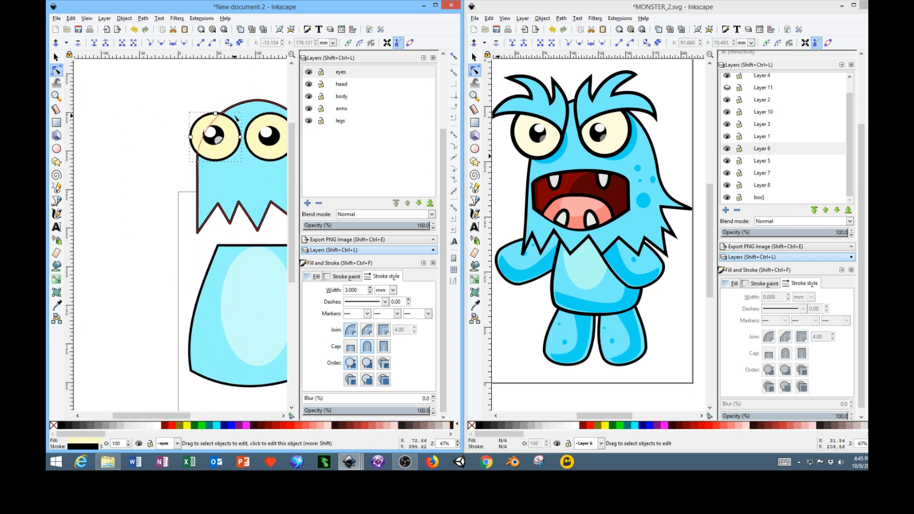
pyautogui.scroll(1, 208, 90)
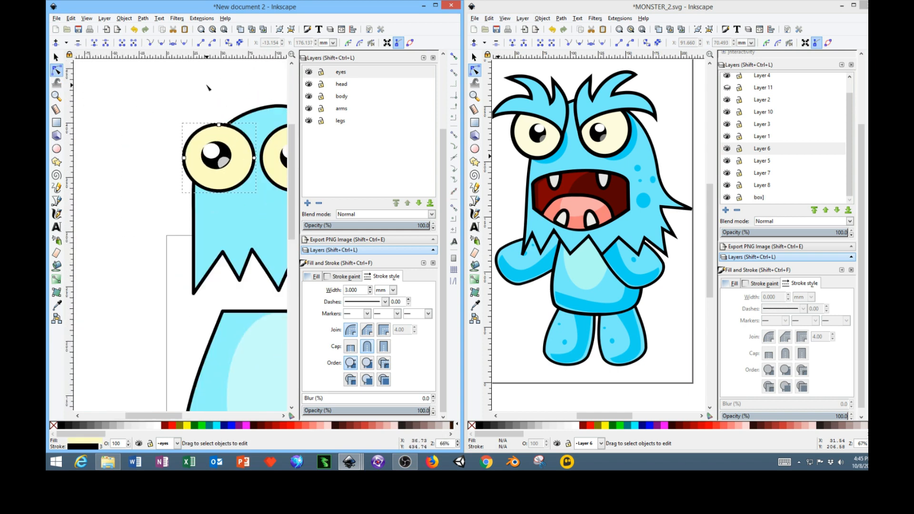
pyautogui.moveTo(168, 418); pyautogui.dragTo(193, 419)
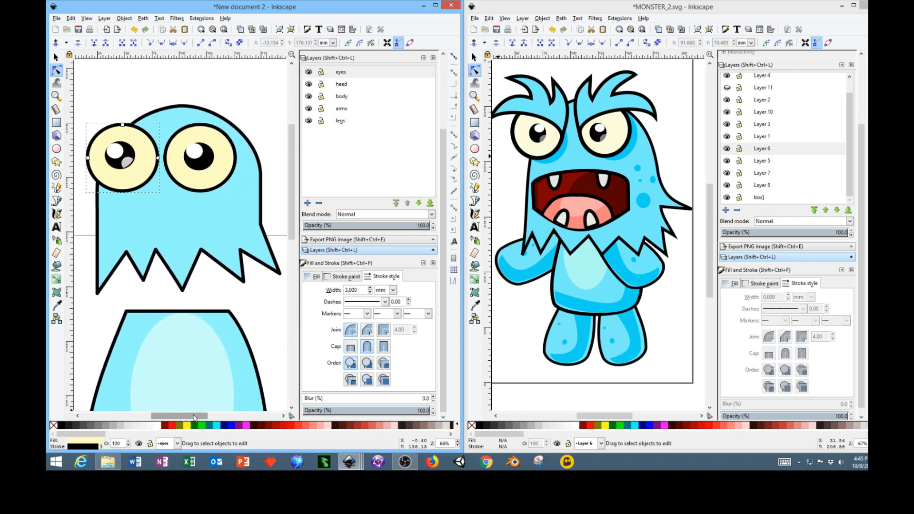
# Duplicate the grey reflection, place the copy on the right eye's pupil, and nudge the left one into line.
pyautogui.click(57, 57)
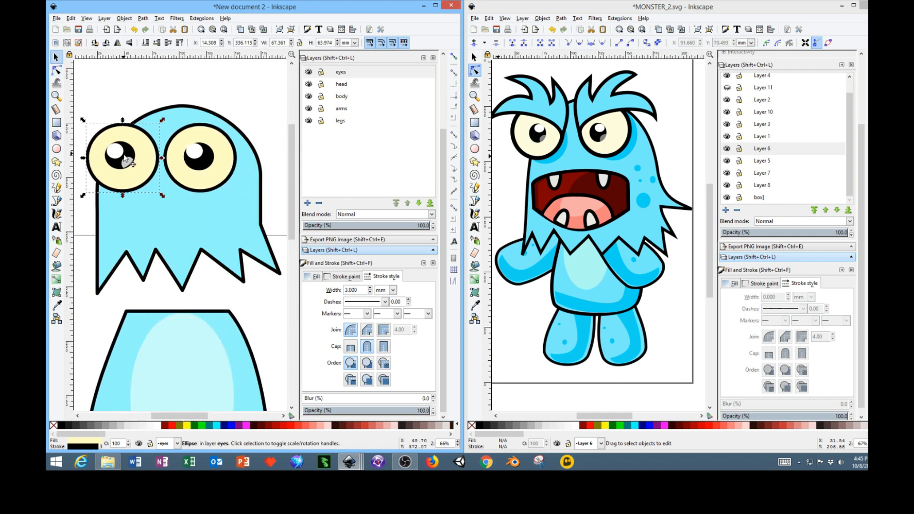
pyautogui.click(127, 162)
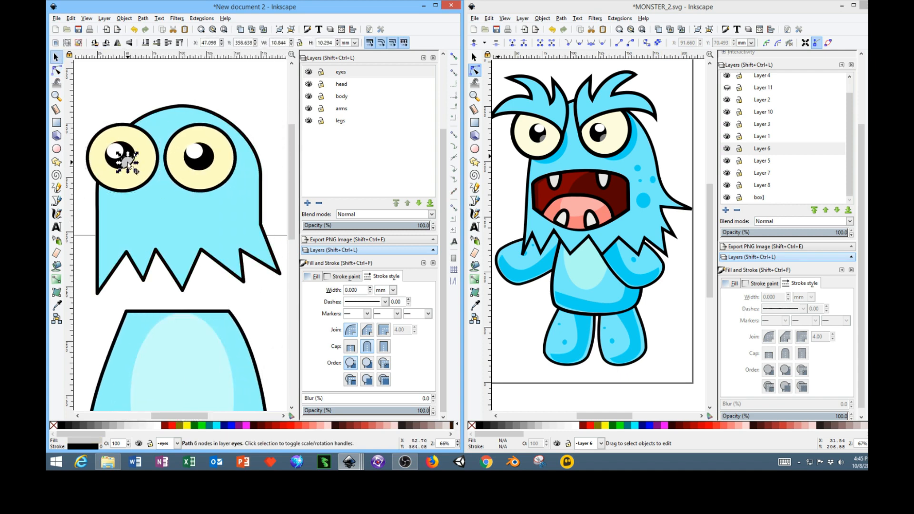
pyautogui.rightClick(128, 163)
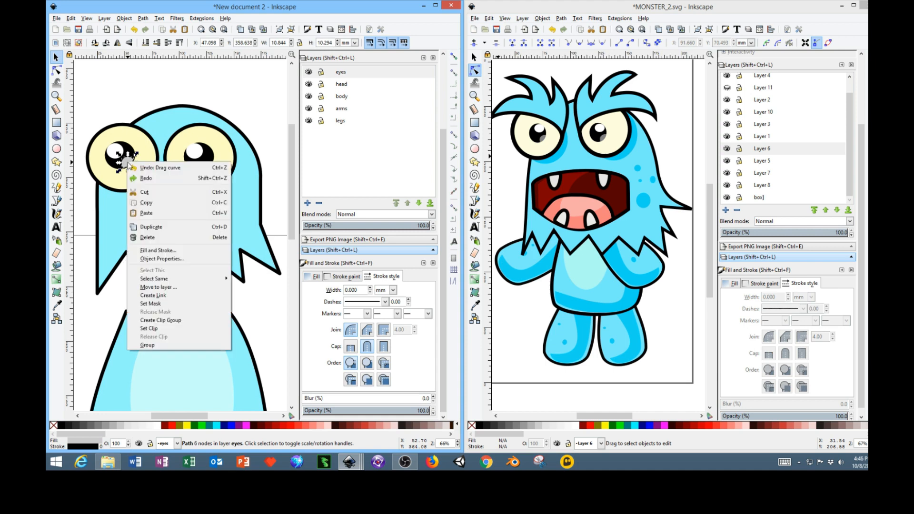
pyautogui.click(147, 228)
pyautogui.moveTo(128, 162); pyautogui.dragTo(211, 166)
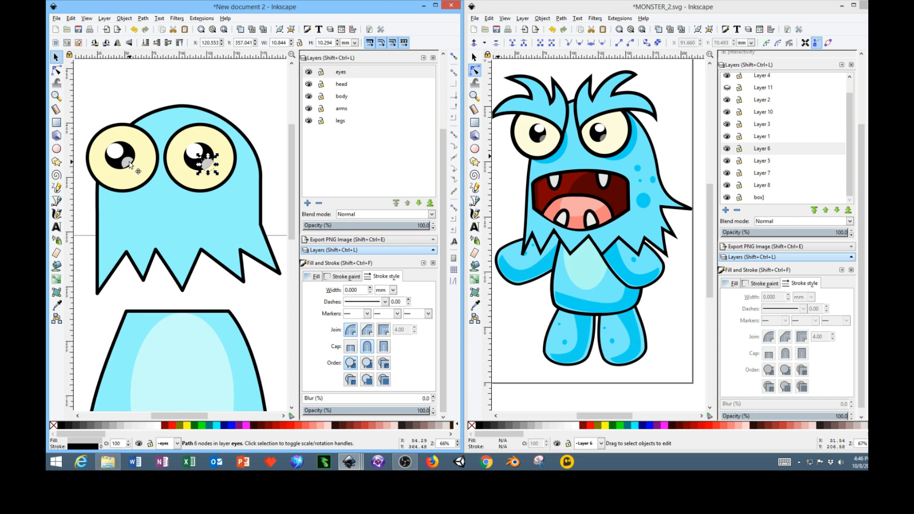
pyautogui.moveTo(132, 166); pyautogui.dragTo(132, 165)
pyautogui.click(259, 114)
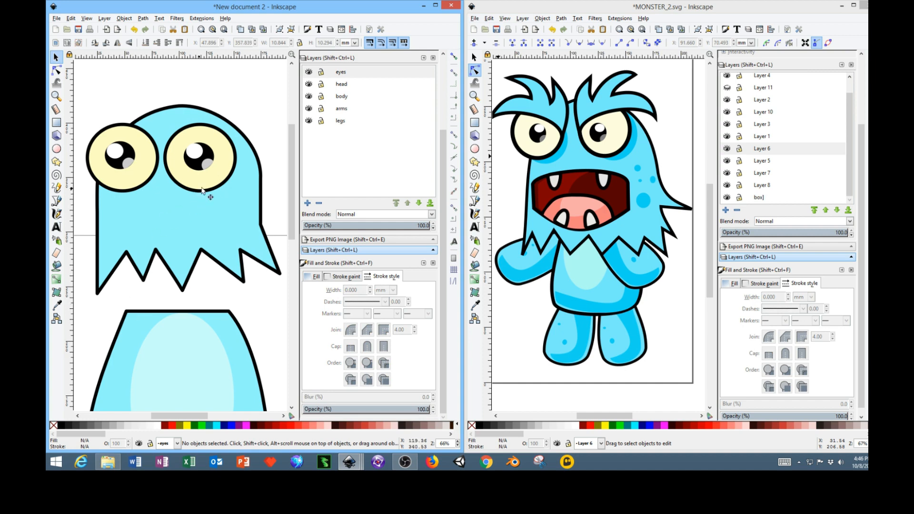
# Lighten the fill of both yellow eye circles to an HSL lightness of 241.
pyautogui.click(217, 183)
pyautogui.hotkey('shift', 'Tab')
pyautogui.keyDown('shift'); pyautogui.click(218, 183); pyautogui.keyUp('shift')
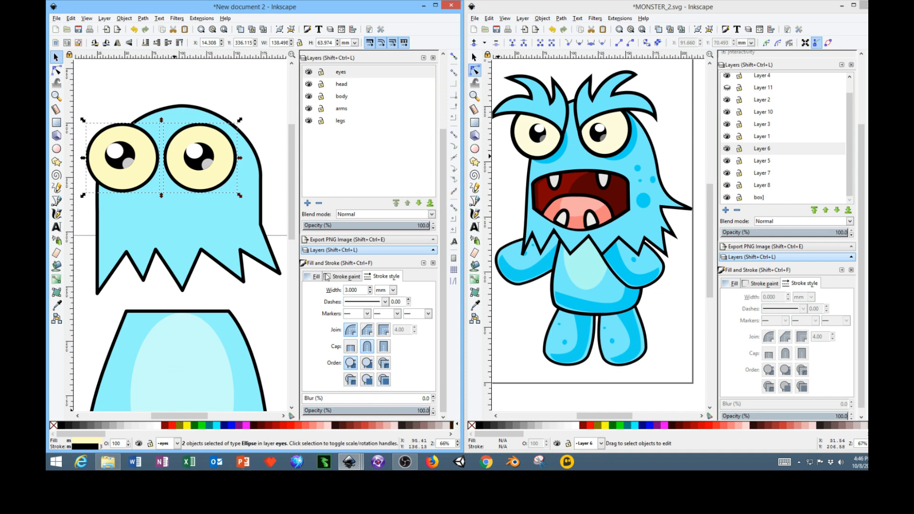
pyautogui.click(314, 276)
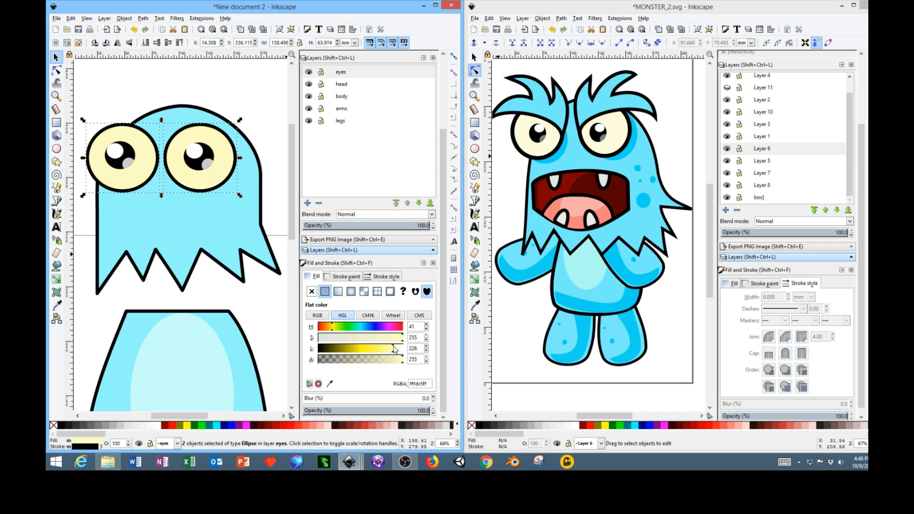
pyautogui.moveTo(394, 350); pyautogui.dragTo(400, 353)
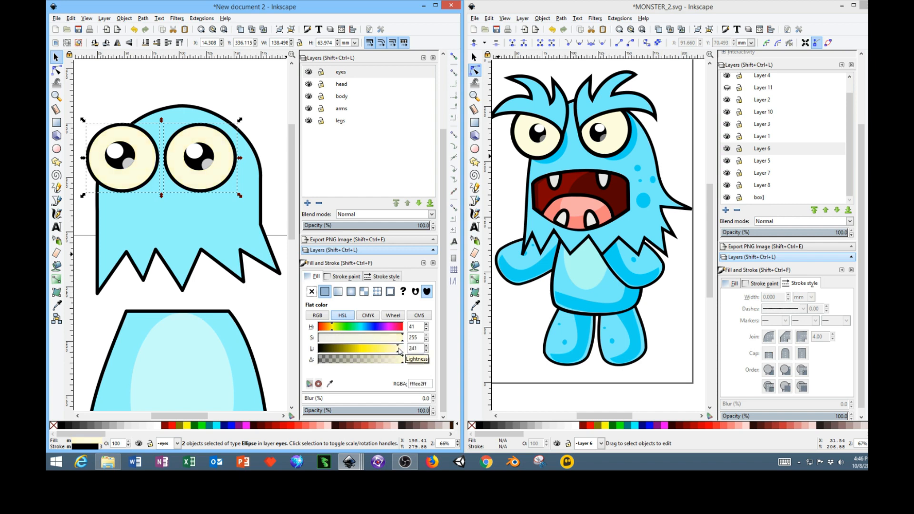
pyautogui.click(241, 300)
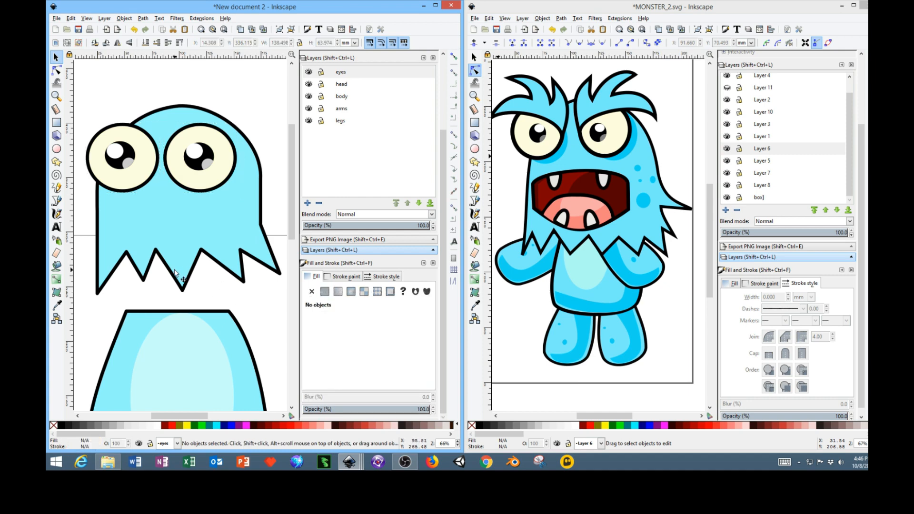
# Add a layer named eyes_br above the eyes layer.
pyautogui.keyDown('ctrl'); pyautogui.scroll(-3, 199, 281); pyautogui.keyUp('ctrl')
pyautogui.scroll(-4, 247, 318)
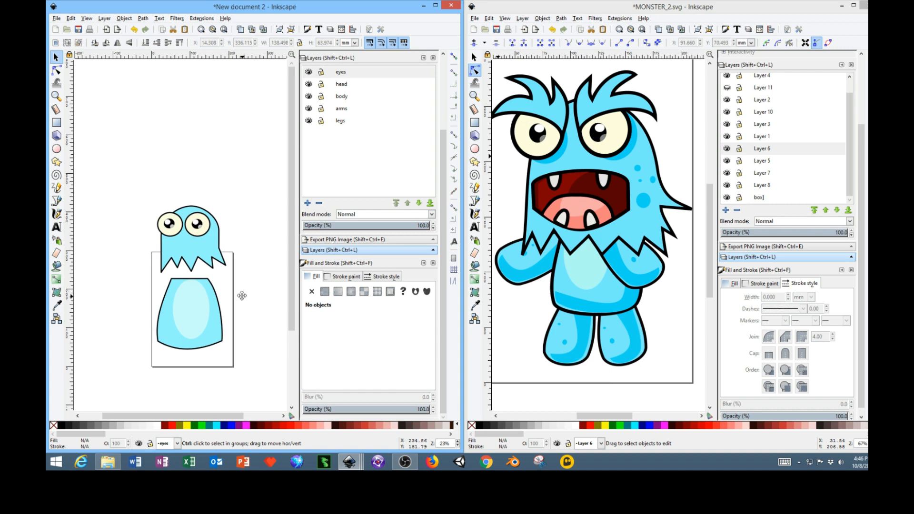
pyautogui.click(180, 176)
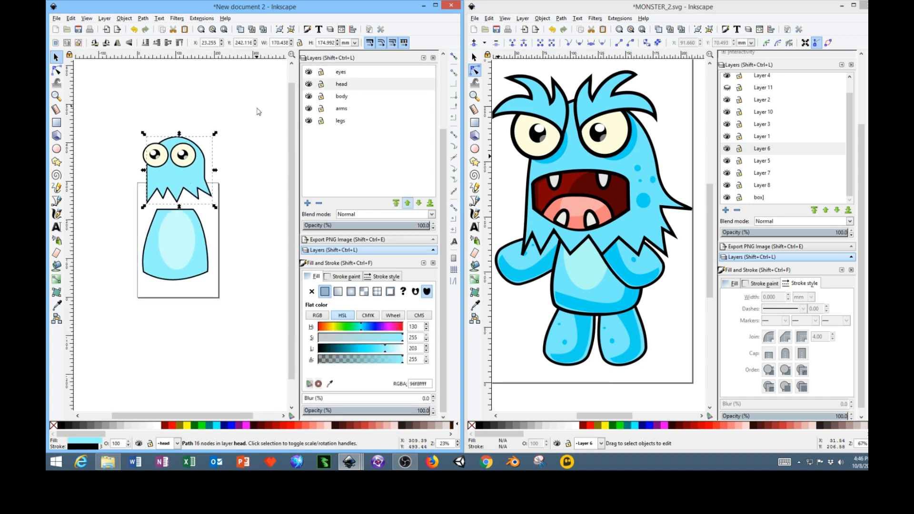
pyautogui.click(348, 75)
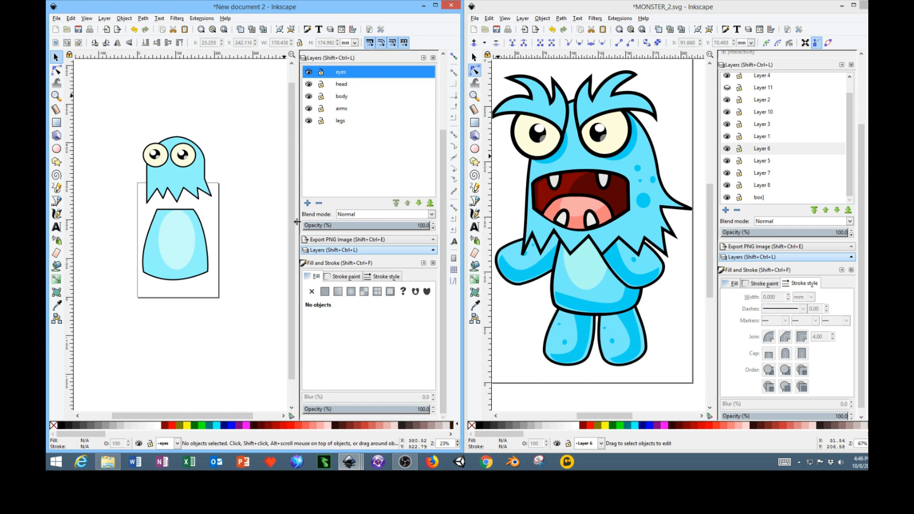
pyautogui.click(308, 203)
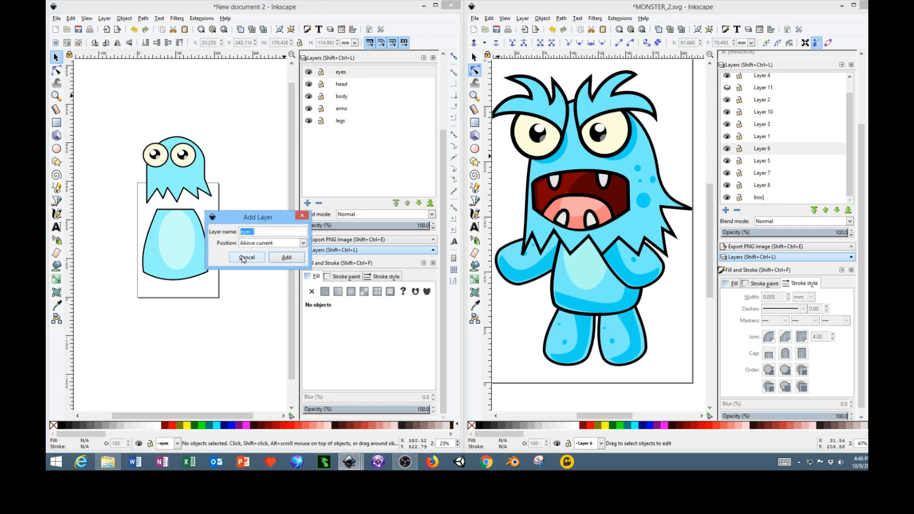
pyautogui.click(255, 232)
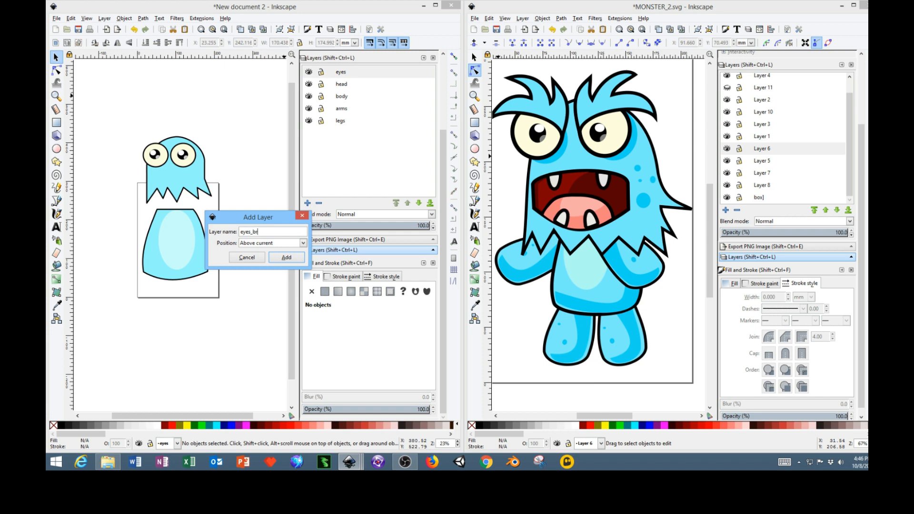
pyautogui.write('_br')
pyautogui.click(286, 257)
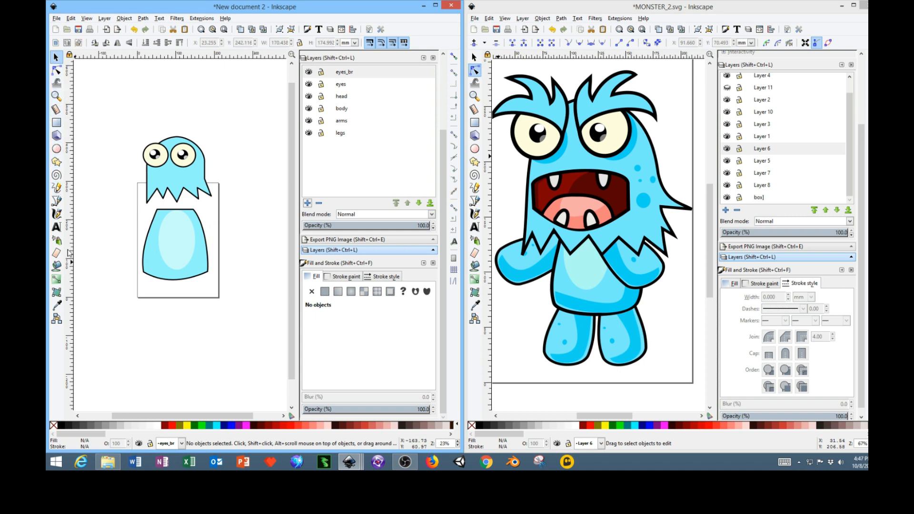
# Draw a closed jagged eyebrow shape with three spikes above the left eye using the Bezier tool.
pyautogui.click(56, 203)
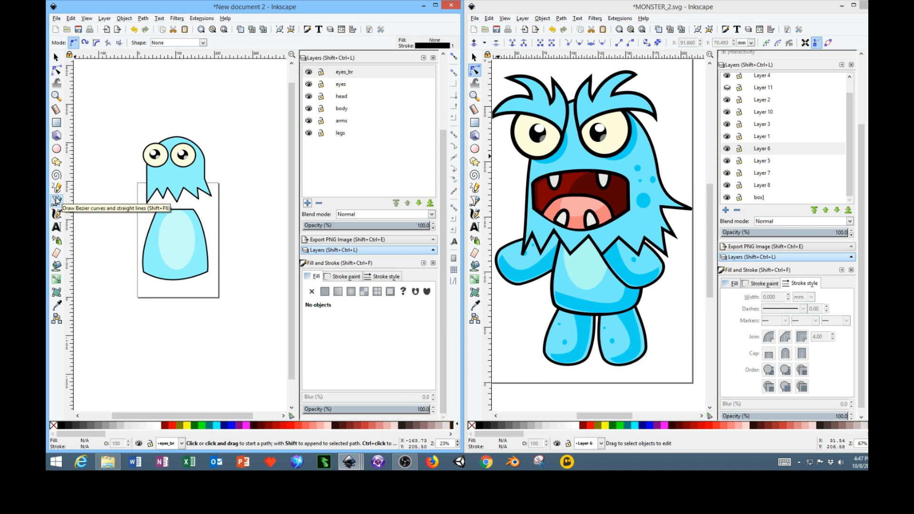
pyautogui.click(126, 150)
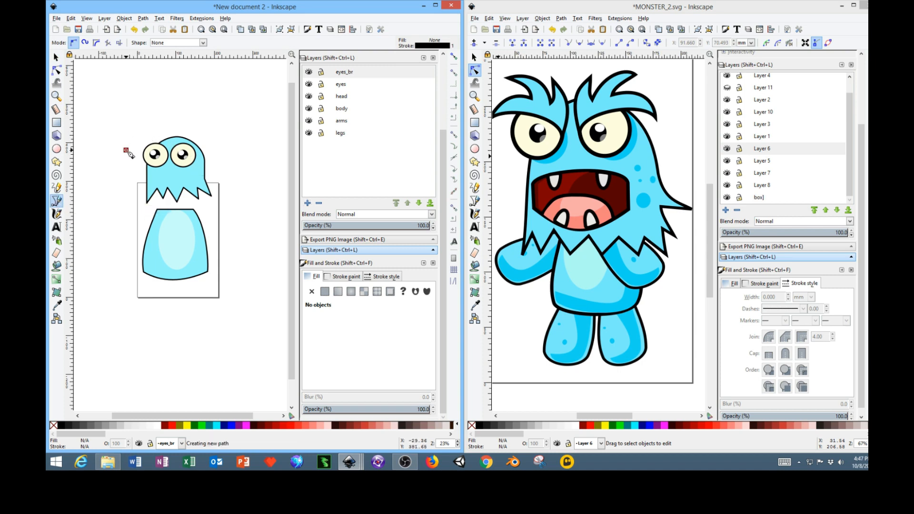
pyautogui.click(160, 122)
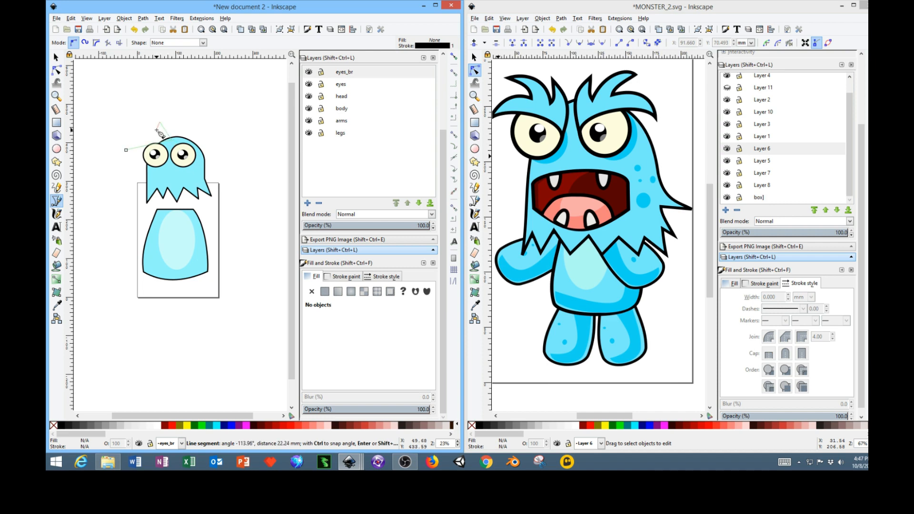
pyautogui.click(134, 119)
pyautogui.click(118, 130)
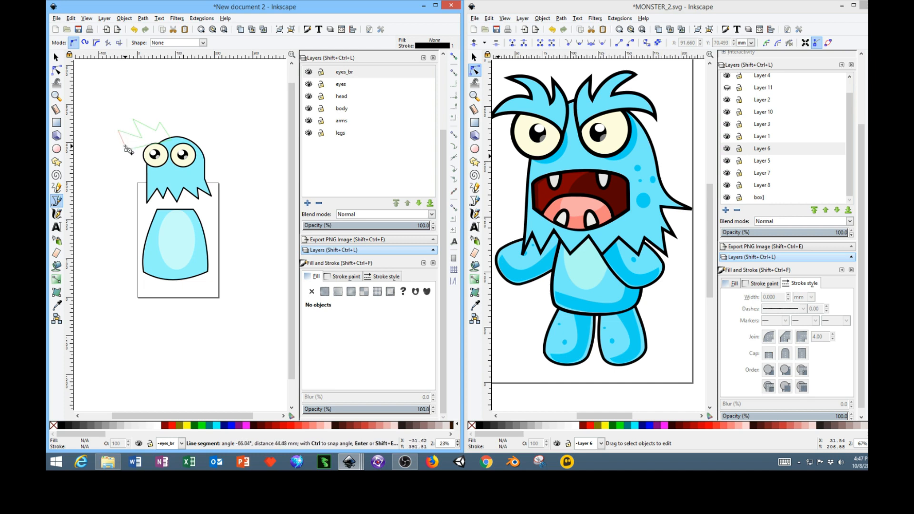
# Fill the eyebrow with the light blue sampled from the monster's head.
pyautogui.click(210, 427)
pyautogui.click(340, 279)
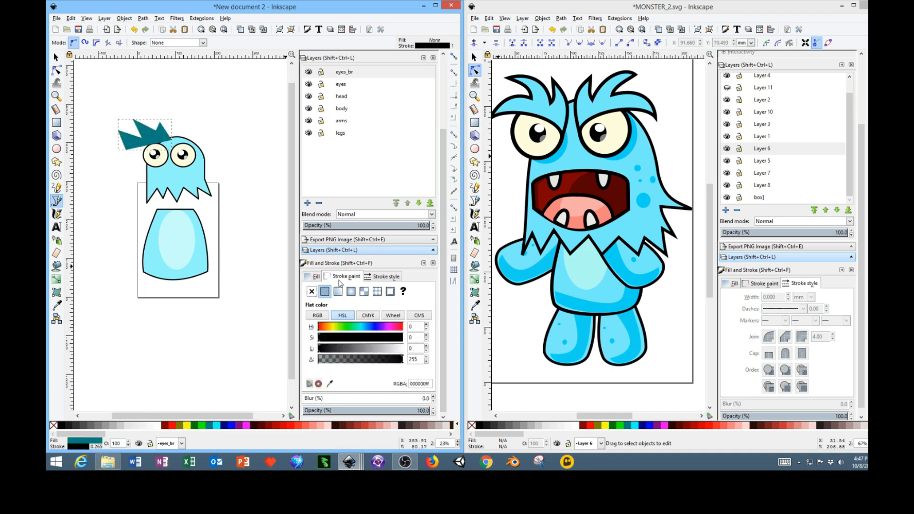
pyautogui.click(316, 277)
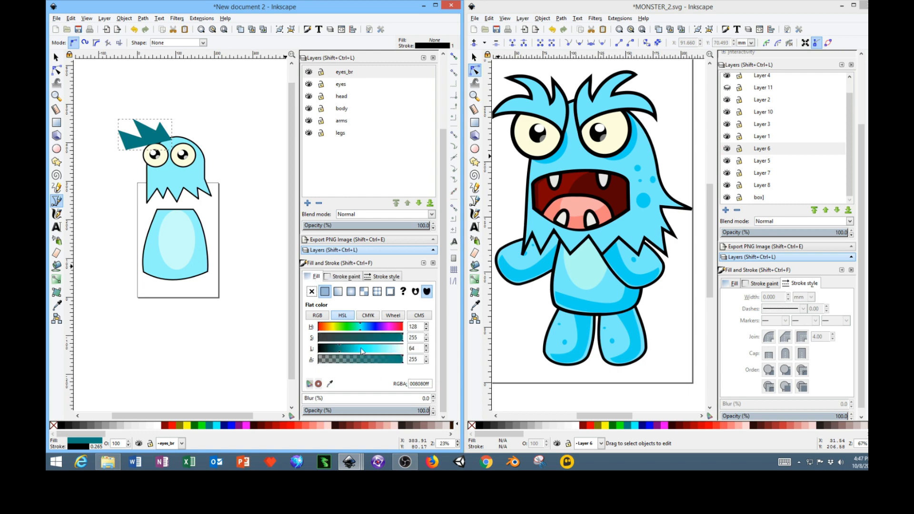
pyautogui.click(330, 383)
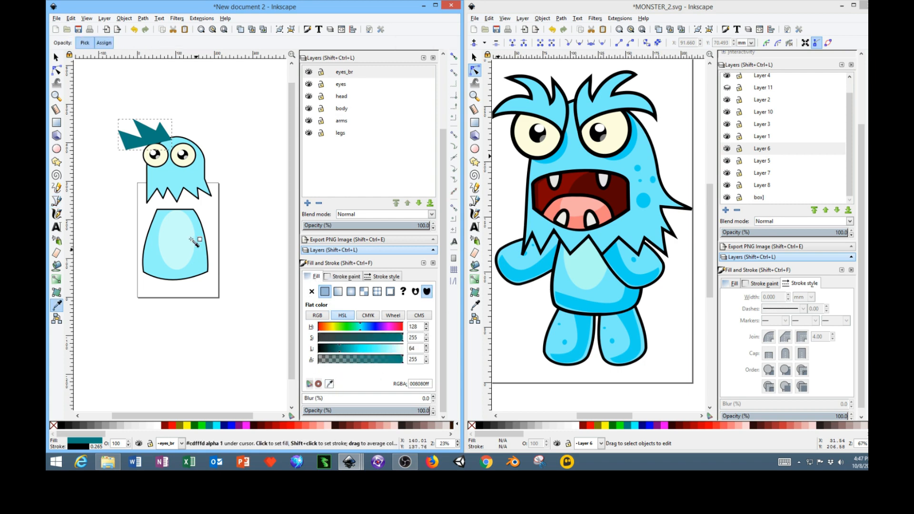
pyautogui.click(179, 180)
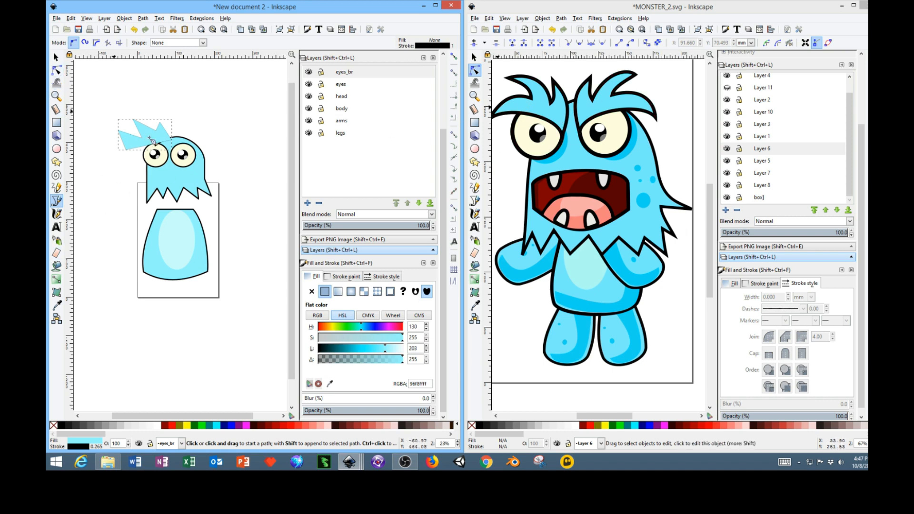
# Set the eyebrow's outline width to 3 mm.
pyautogui.click(344, 276)
pyautogui.click(376, 278)
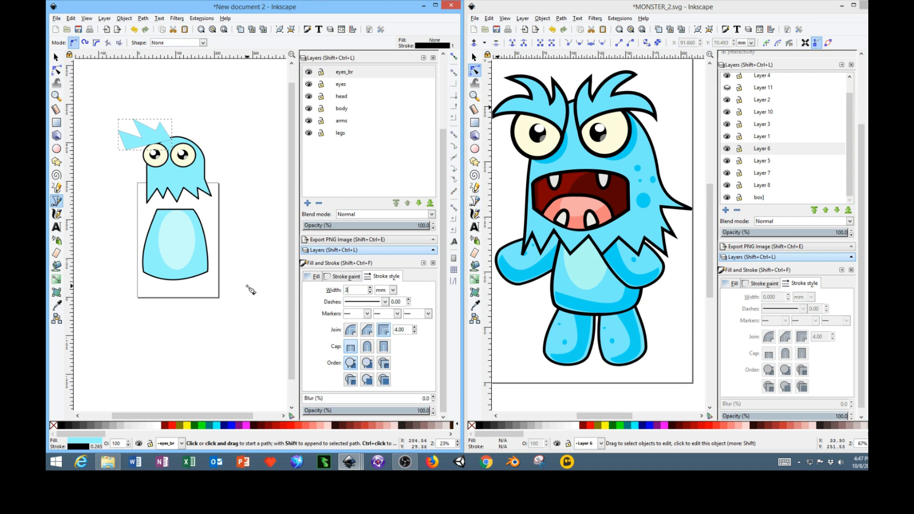
pyautogui.write('3')
pyautogui.press('Return')
# Lower the eyebrow's two bottom corners toward the left eye and arch the bottom edge to follow the eye's curve.
pyautogui.scroll(3, 165, 138)
pyautogui.scroll(-3, 165, 138)
pyautogui.scroll(2, 165, 138)
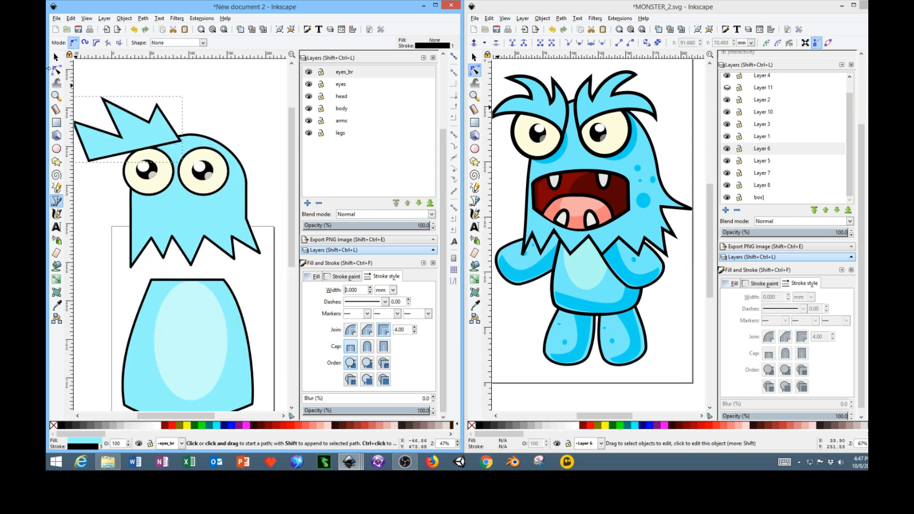
pyautogui.click(56, 70)
pyautogui.moveTo(223, 114); pyautogui.dragTo(256, 122)
pyautogui.moveTo(215, 151); pyautogui.dragTo(208, 173)
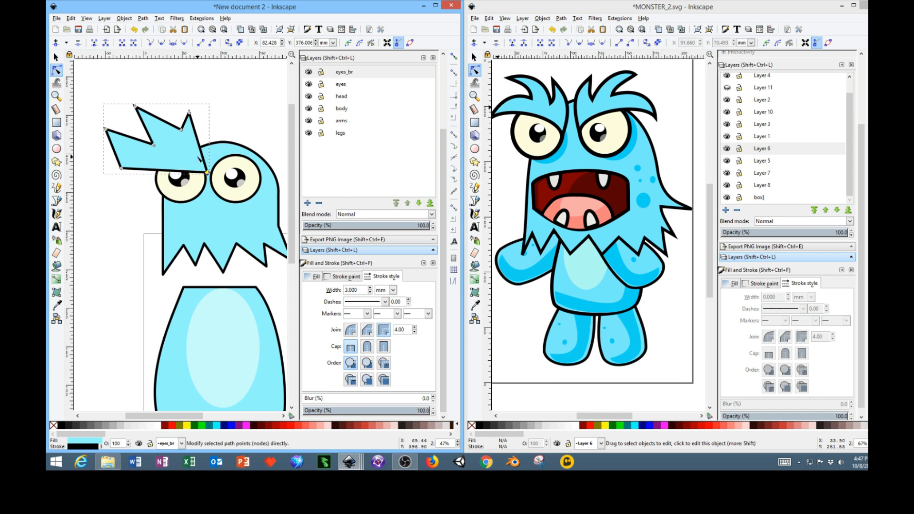
pyautogui.moveTo(126, 171); pyautogui.dragTo(130, 175)
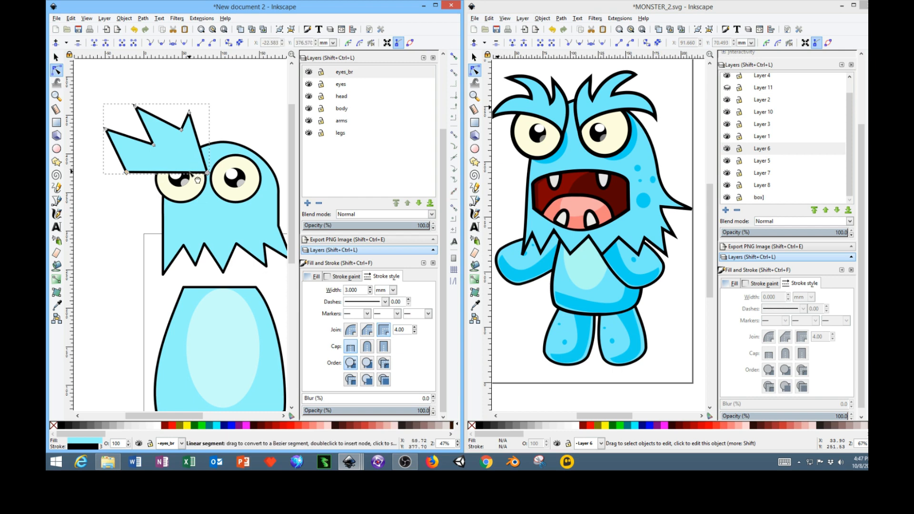
pyautogui.moveTo(196, 177); pyautogui.dragTo(195, 173)
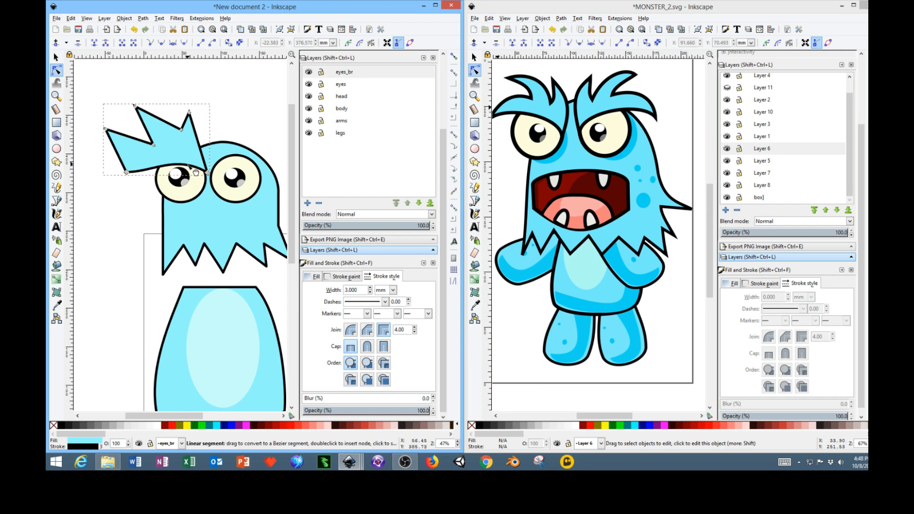
pyautogui.click(127, 172)
pyautogui.moveTo(153, 172); pyautogui.dragTo(146, 168)
pyautogui.click(99, 165)
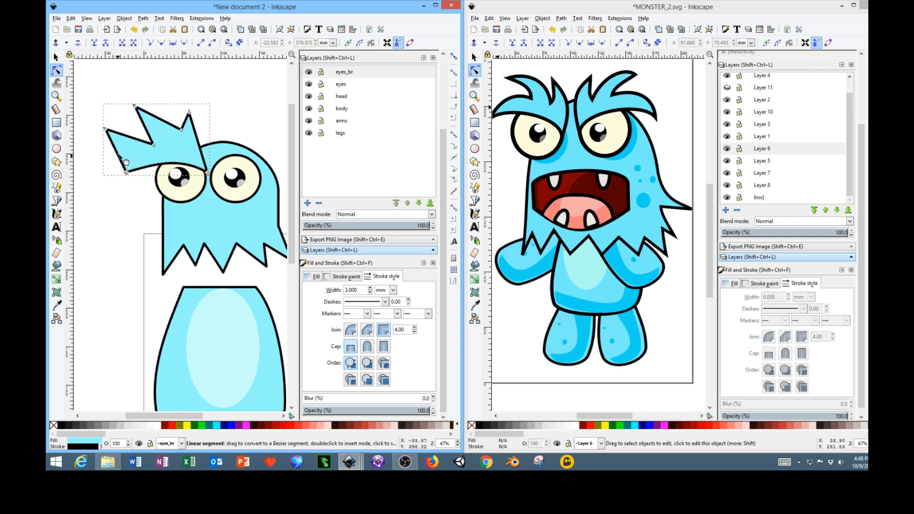
# Pull the eyebrow's outer spike tip down and delete the bottom corner node beside it.
pyautogui.moveTo(106, 129); pyautogui.dragTo(129, 171)
pyautogui.click(127, 172)
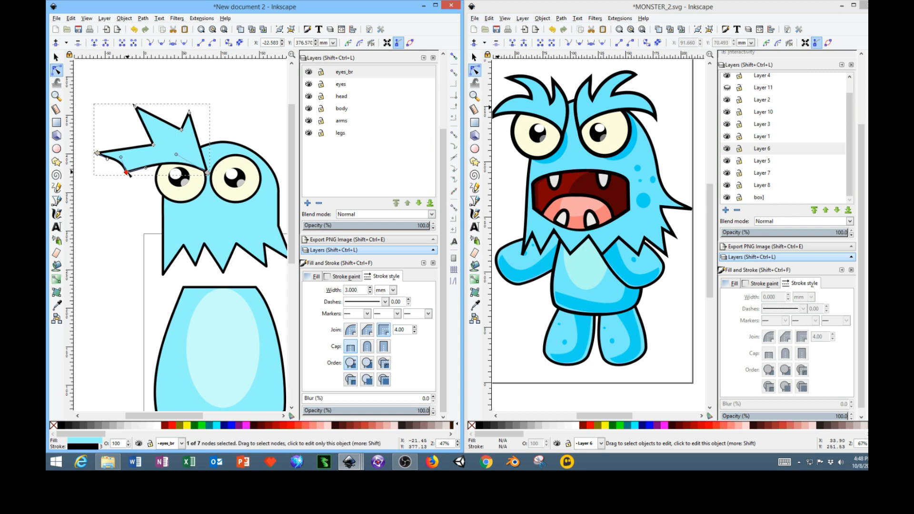
pyautogui.press('Delete')
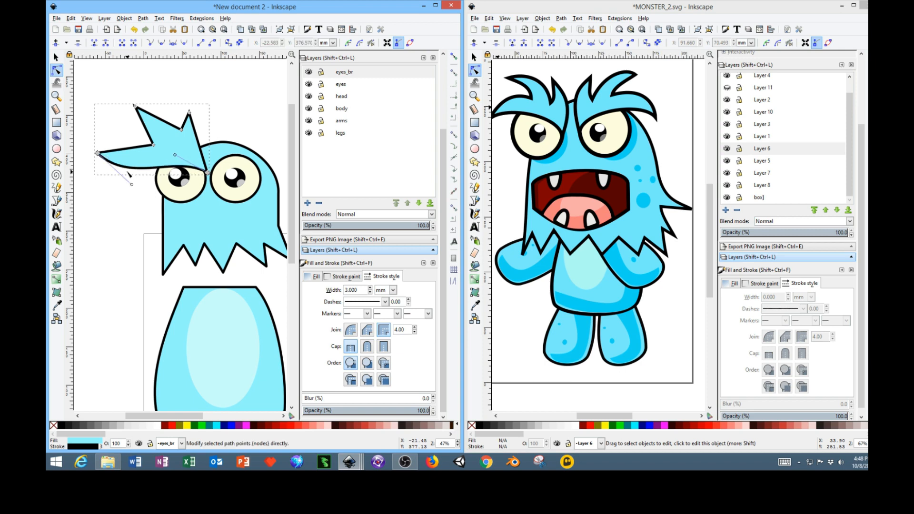
pyautogui.moveTo(131, 184); pyautogui.dragTo(99, 178)
# Curve the outer spike's upper edge and move its tip closer to the left eye.
pyautogui.click(98, 153)
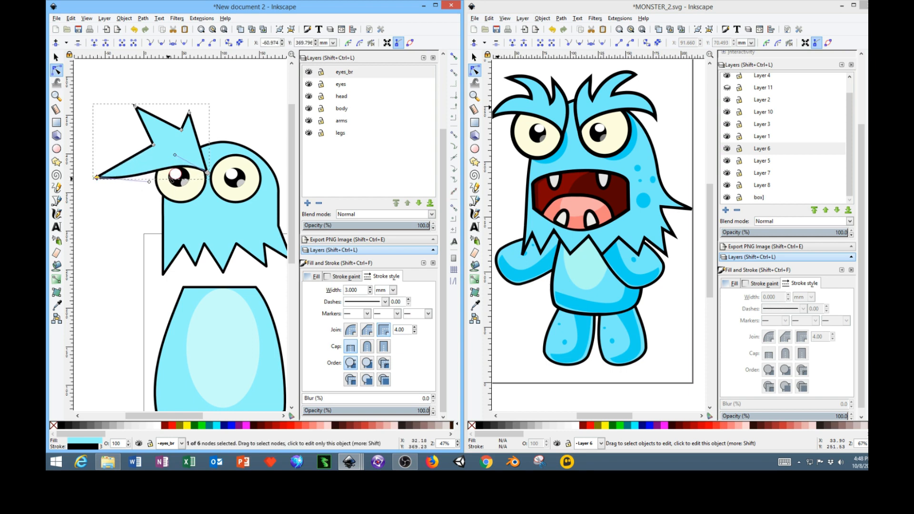
pyautogui.moveTo(165, 179); pyautogui.dragTo(139, 151)
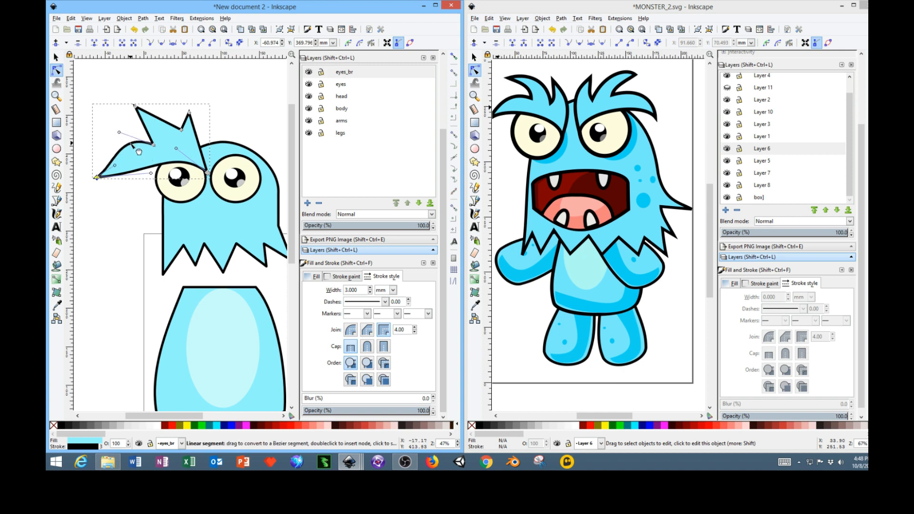
pyautogui.moveTo(115, 166)
pyautogui.mouseDown()
pyautogui.moveTo(108, 162)
pyautogui.moveTo(121, 166)
pyautogui.moveTo(118, 182)
pyautogui.mouseUp()
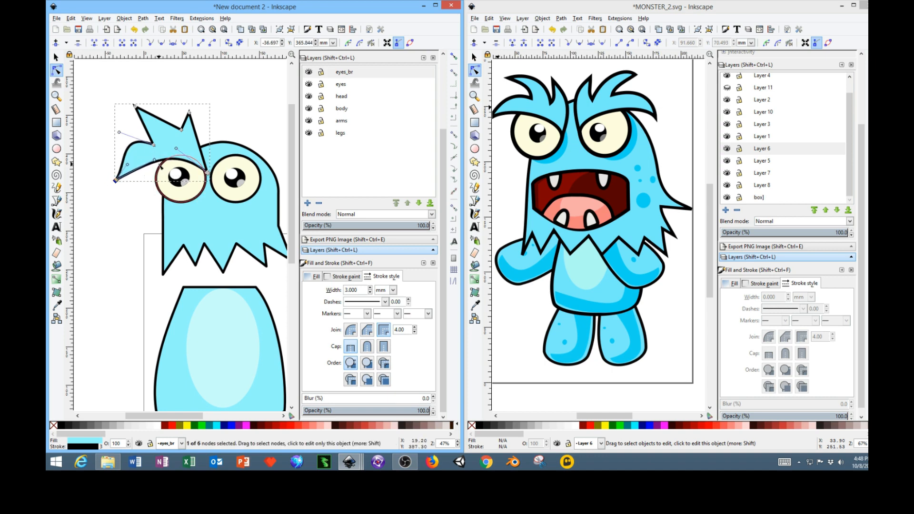
pyautogui.moveTo(138, 143); pyautogui.dragTo(150, 158)
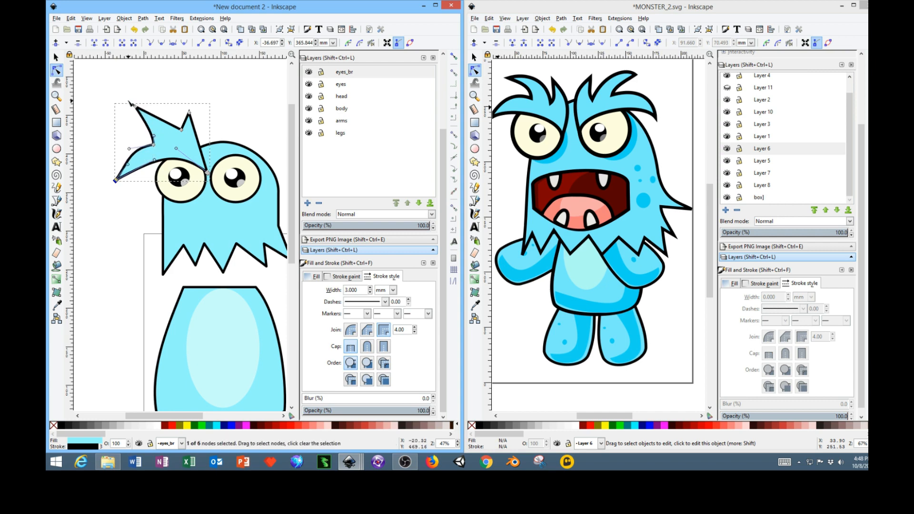
# Reposition the tips of the middle and top spikes, curve their edges, and bow the eyebrow's inner edge outward.
pyautogui.moveTo(137, 107); pyautogui.dragTo(121, 112)
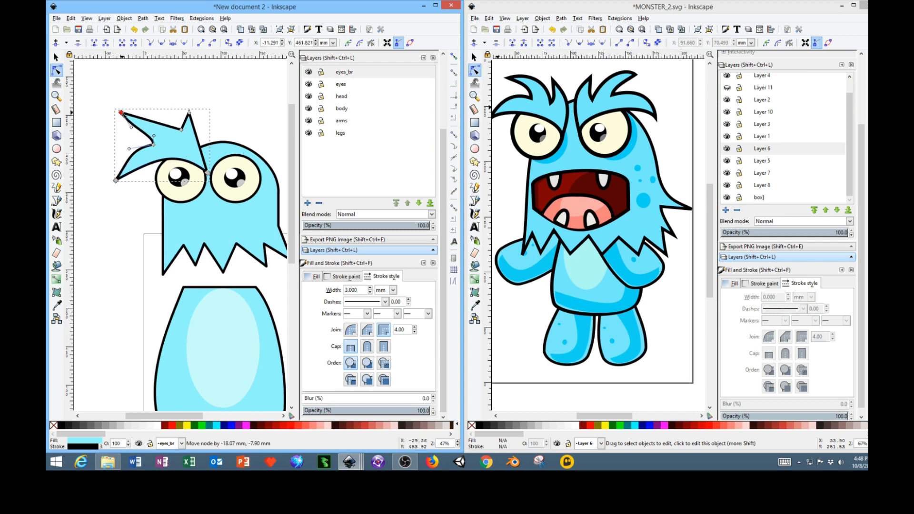
pyautogui.moveTo(166, 131); pyautogui.dragTo(159, 123)
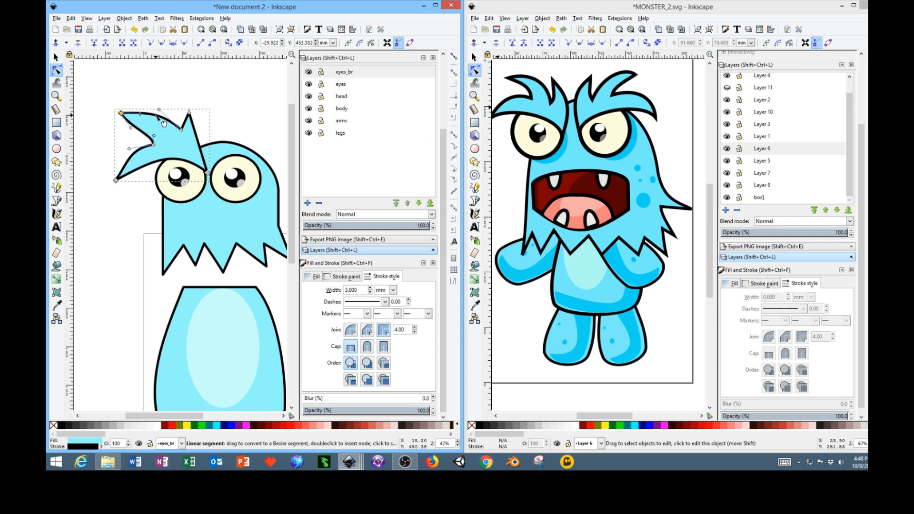
pyautogui.moveTo(148, 137); pyautogui.dragTo(163, 140)
pyautogui.moveTo(121, 113); pyautogui.dragTo(189, 122)
pyautogui.moveTo(212, 156); pyautogui.dragTo(228, 146)
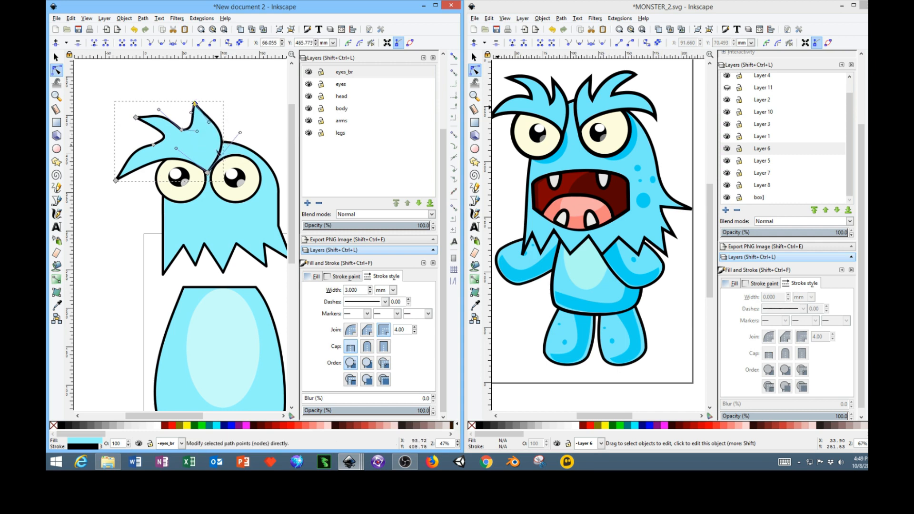
# Lower the middle spike's tip, move the outer spike's tip inward, and adjust the curves between them.
pyautogui.moveTo(137, 119); pyautogui.dragTo(170, 136)
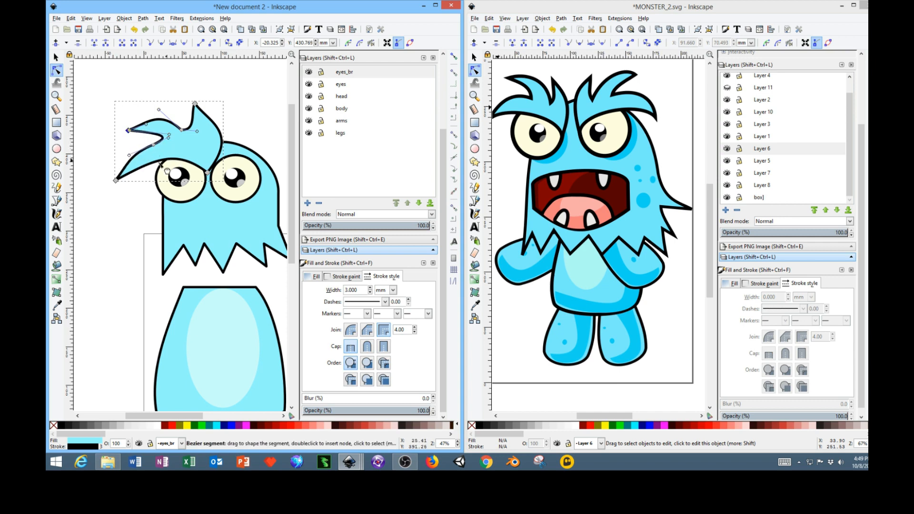
pyautogui.moveTo(116, 180); pyautogui.dragTo(136, 155)
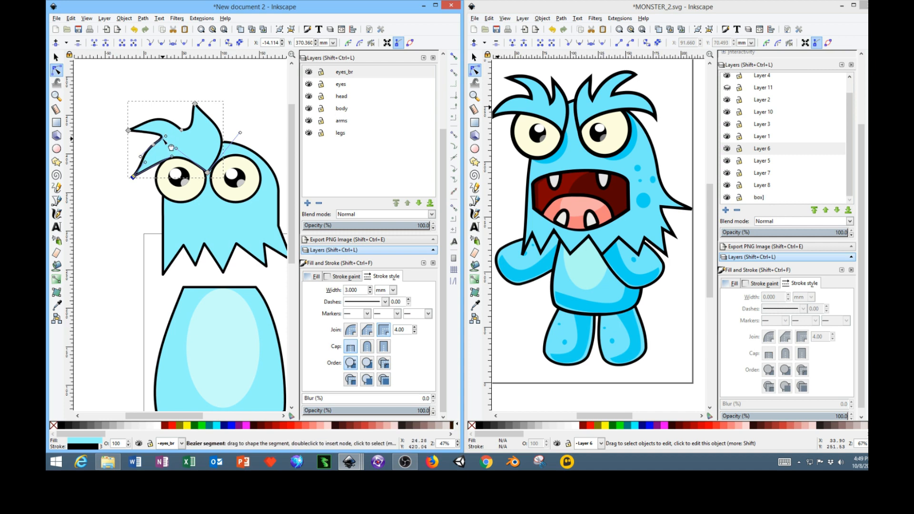
pyautogui.moveTo(154, 146); pyautogui.dragTo(160, 125)
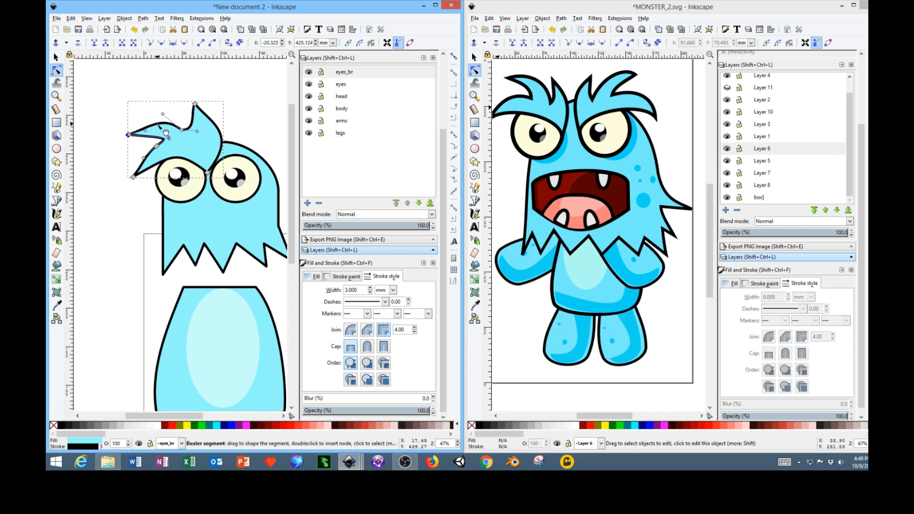
# Move the top spike's tip down and outward, and flatten the bulge in the eyebrow's inner edge.
pyautogui.click(195, 103)
pyautogui.moveTo(195, 103); pyautogui.dragTo(181, 111)
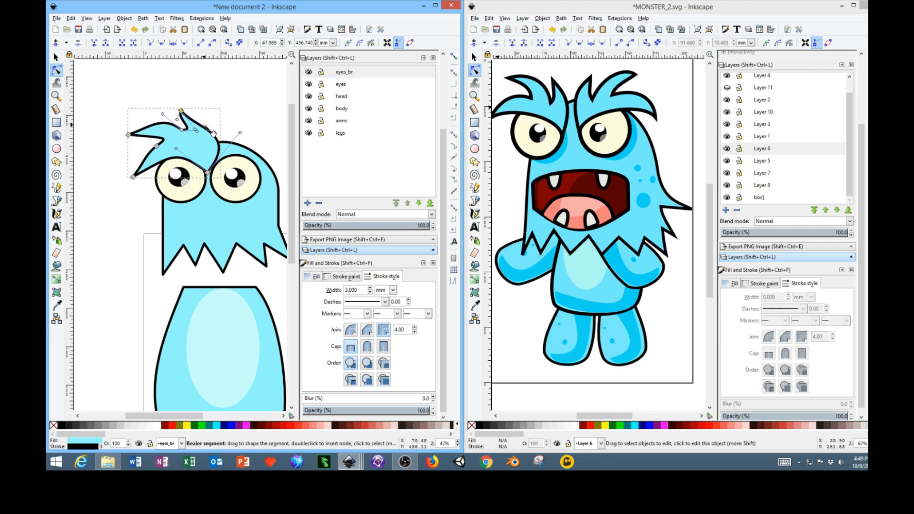
pyautogui.moveTo(226, 154); pyautogui.dragTo(215, 153)
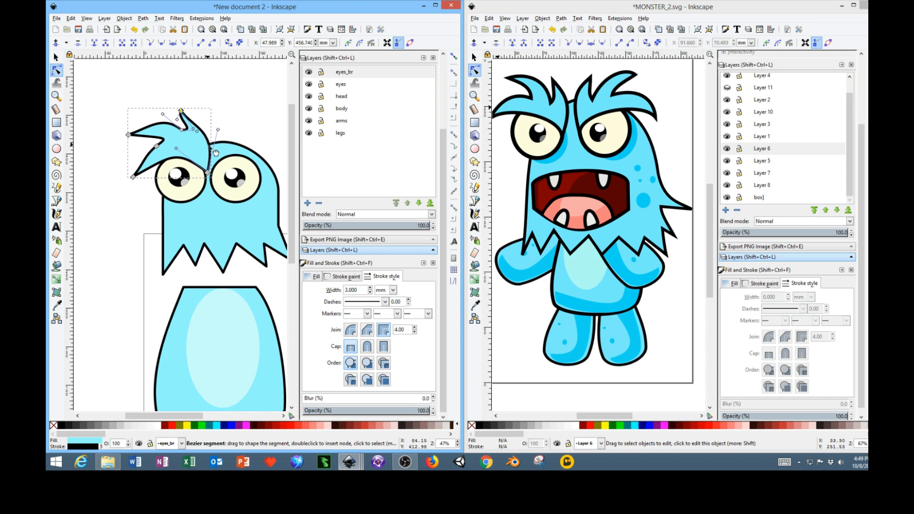
# Droop the middle spike's tip and round the notch between it and the outer spike.
pyautogui.click(128, 135)
pyautogui.moveTo(128, 135); pyautogui.dragTo(147, 134)
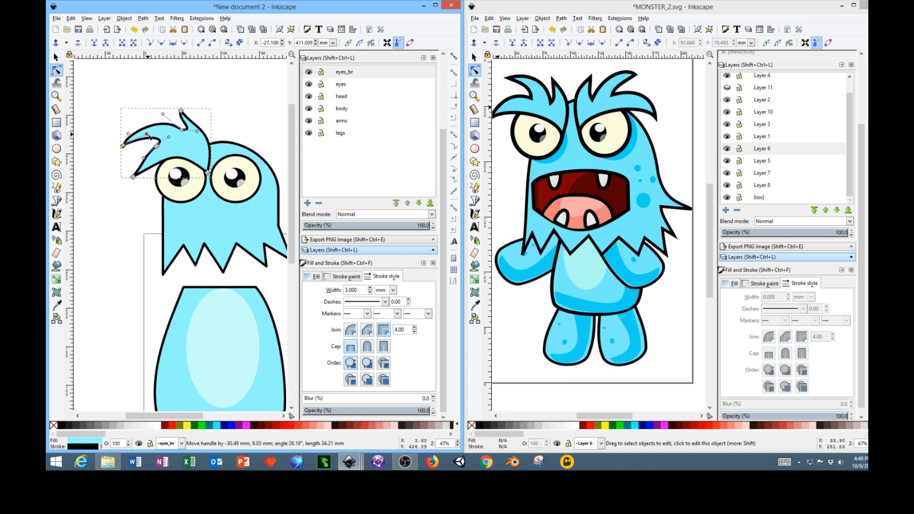
pyautogui.moveTo(143, 159); pyautogui.dragTo(161, 169)
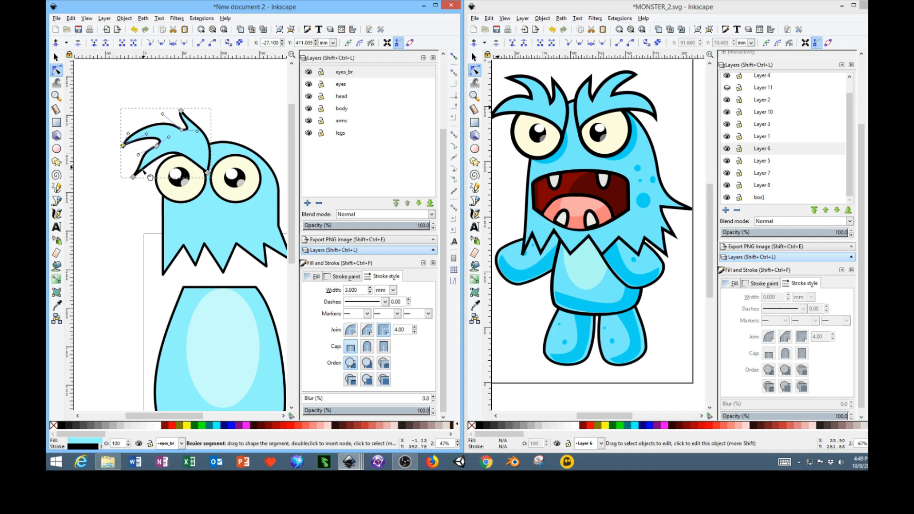
# Curve the outer spike's edges and lower its tip so the spike wraps around the left eye.
pyautogui.click(134, 177)
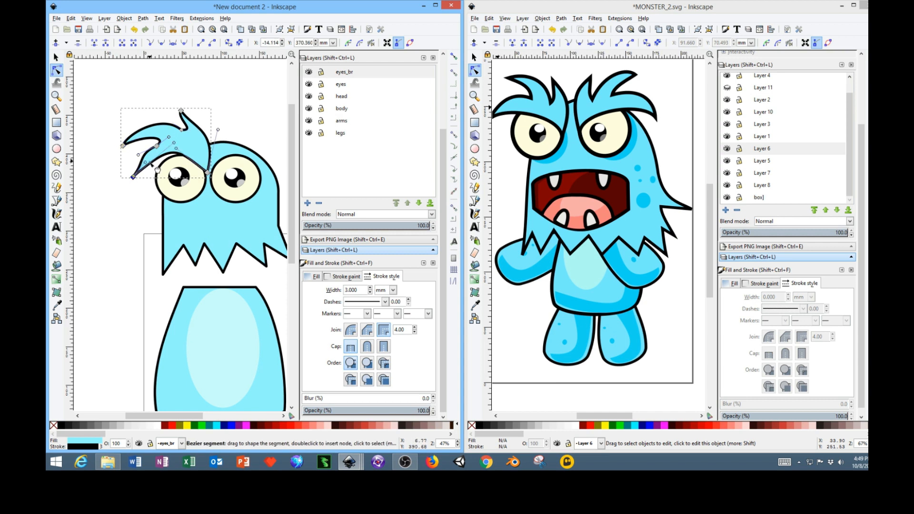
pyautogui.moveTo(146, 164); pyautogui.dragTo(137, 165)
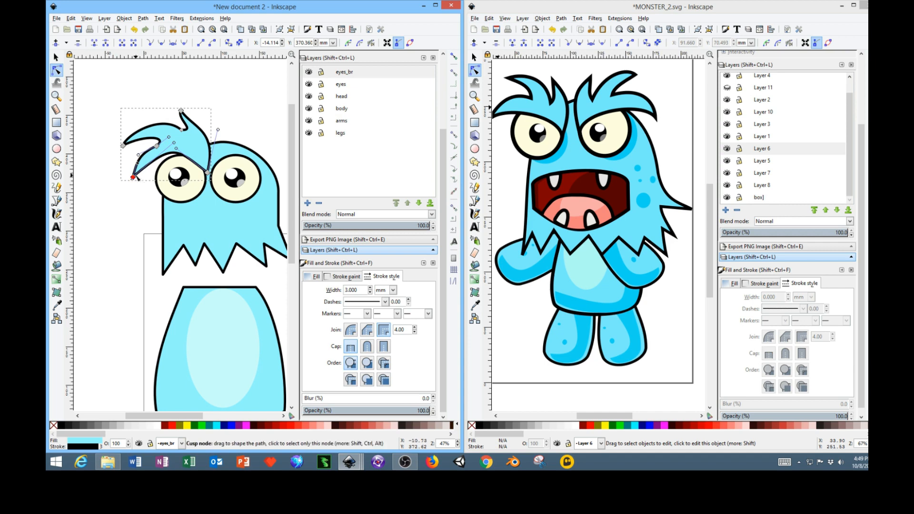
pyautogui.moveTo(134, 179); pyautogui.dragTo(135, 188)
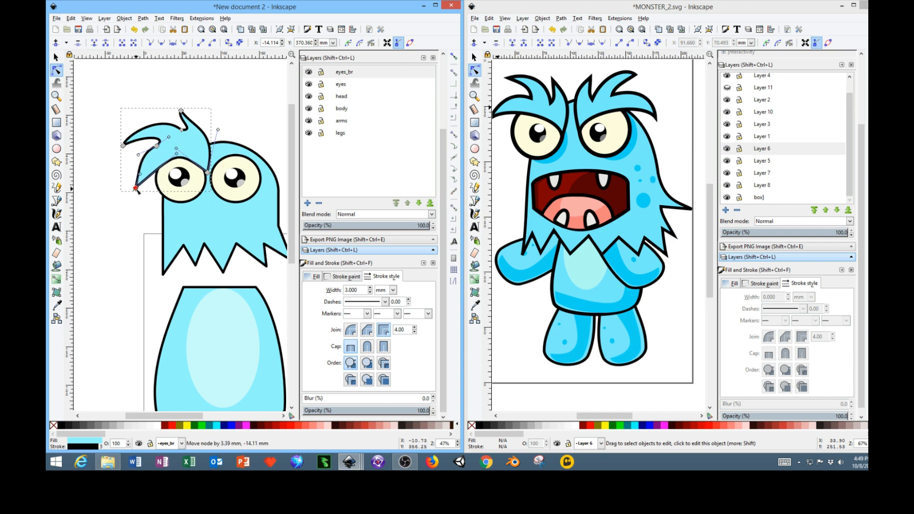
pyautogui.moveTo(177, 154); pyautogui.dragTo(174, 164)
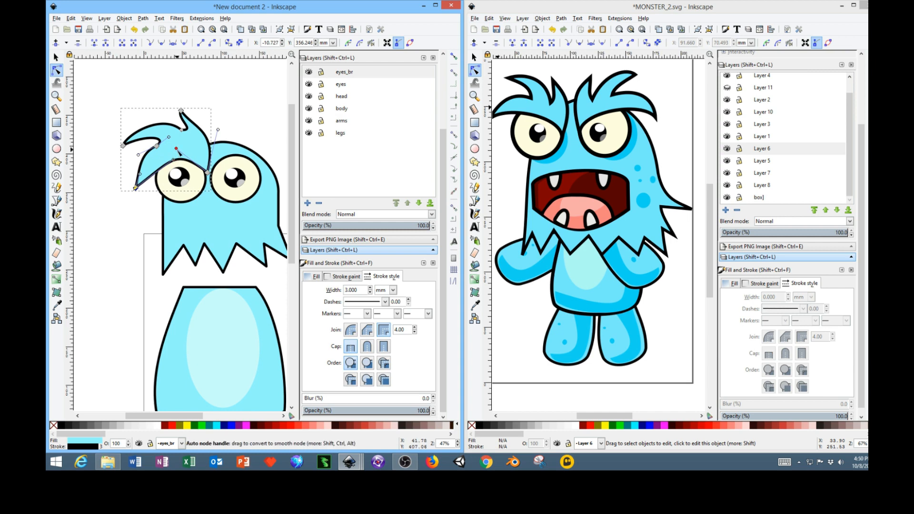
# Lower the middle spike's tip together with the notches on both sides of it.
pyautogui.moveTo(156, 146); pyautogui.dragTo(123, 160)
pyautogui.click(123, 146)
pyautogui.click(181, 130)
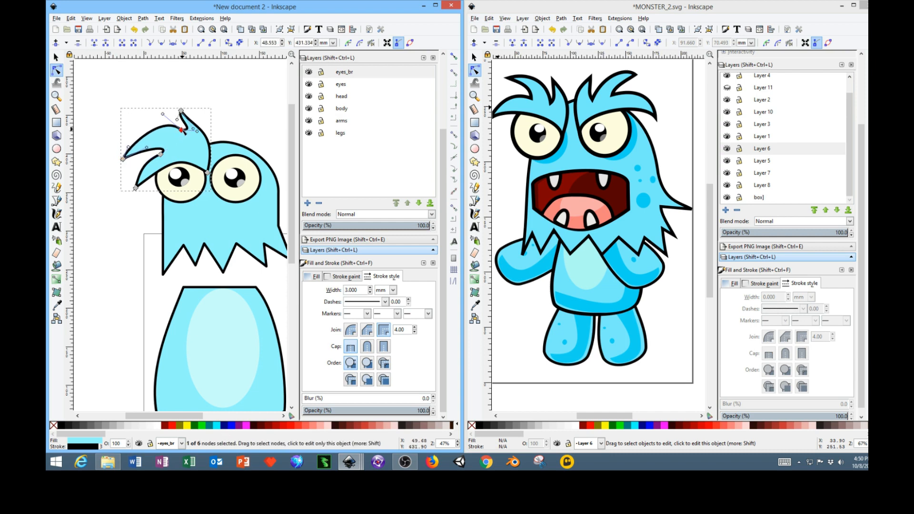
pyautogui.moveTo(181, 130); pyautogui.dragTo(179, 138)
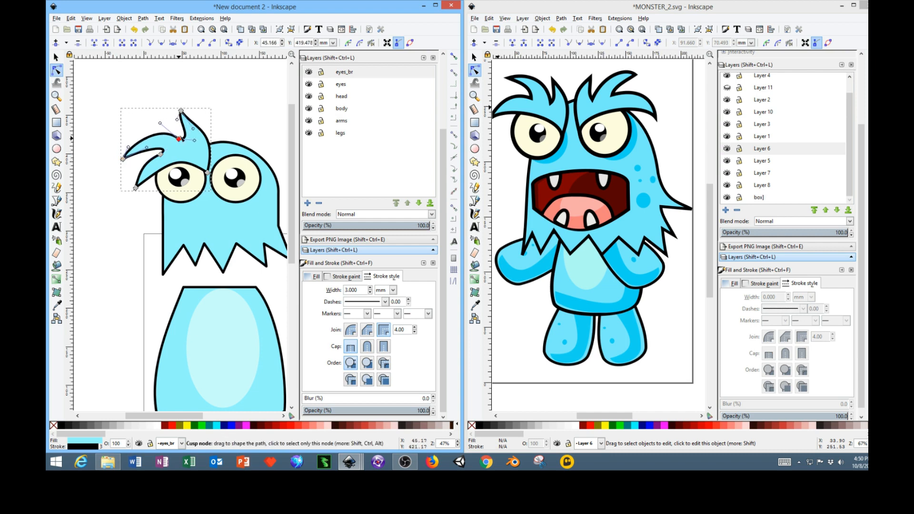
# Tilt the top spike down and outward with a curved edge, and pull the middle spike's tip inward.
pyautogui.click(181, 111)
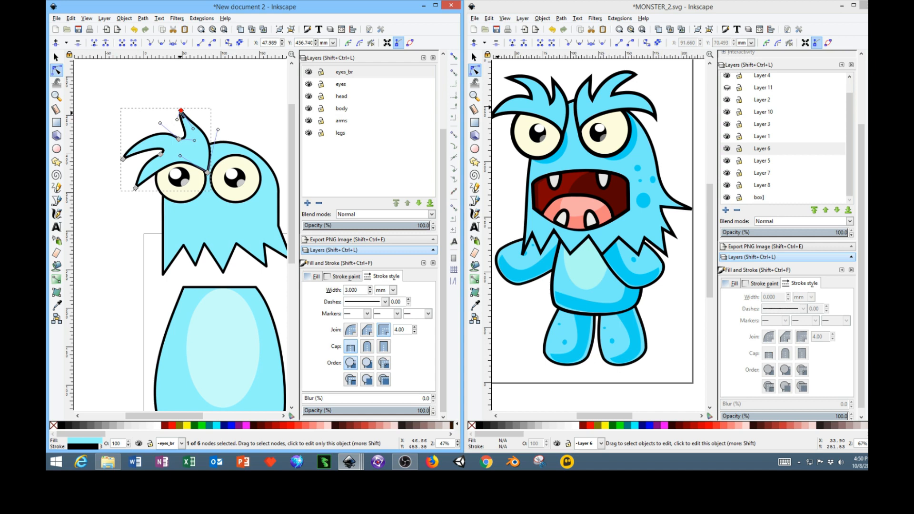
pyautogui.moveTo(181, 110); pyautogui.dragTo(176, 120)
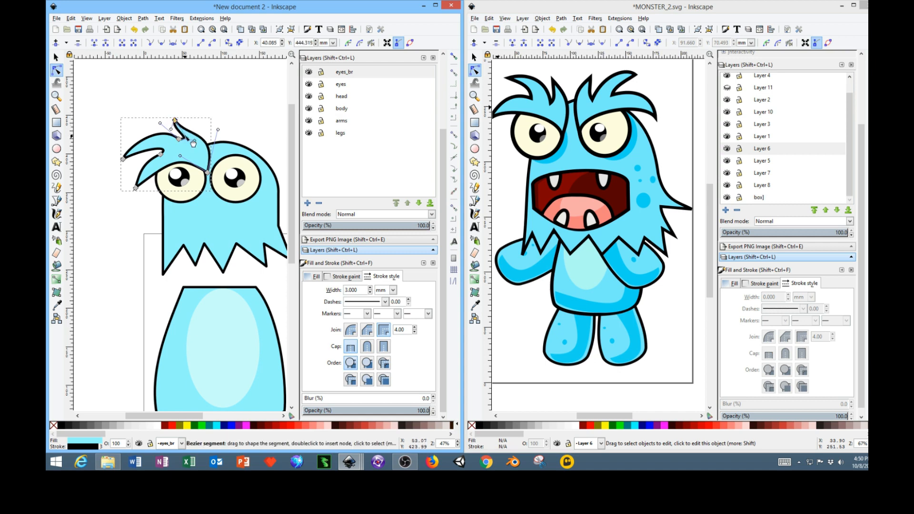
pyautogui.moveTo(187, 138); pyautogui.dragTo(169, 120)
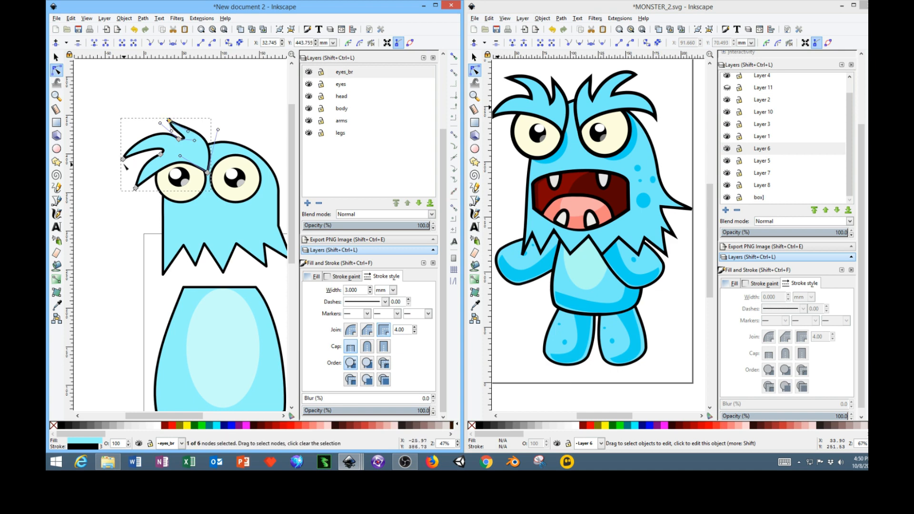
pyautogui.moveTo(123, 158); pyautogui.dragTo(132, 159)
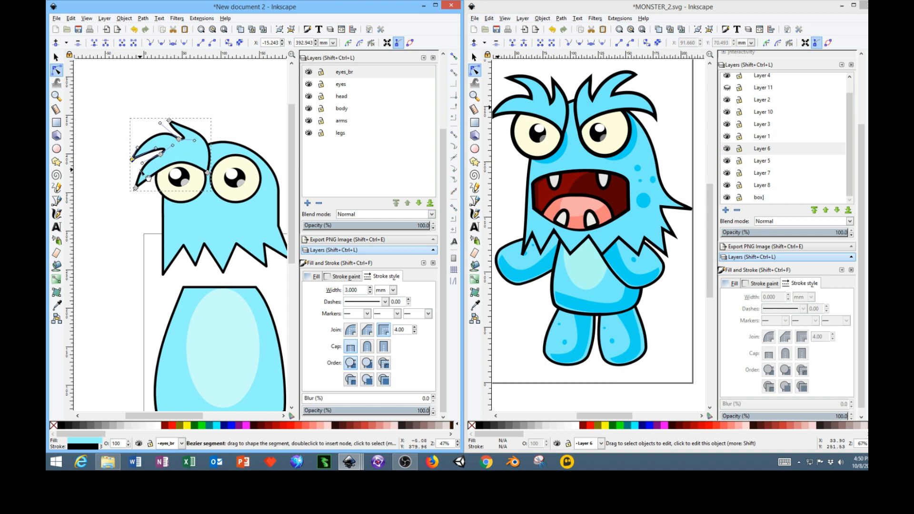
# Reshape the left eyebrow's upper tuft by moving its tip node up and outward and adjusting the neighbouring curve handles.
pyautogui.moveTo(150, 178); pyautogui.dragTo(152, 178)
pyautogui.moveTo(185, 169); pyautogui.dragTo(185, 167)
pyautogui.click(242, 107)
pyautogui.moveTo(206, 142); pyautogui.dragTo(164, 114)
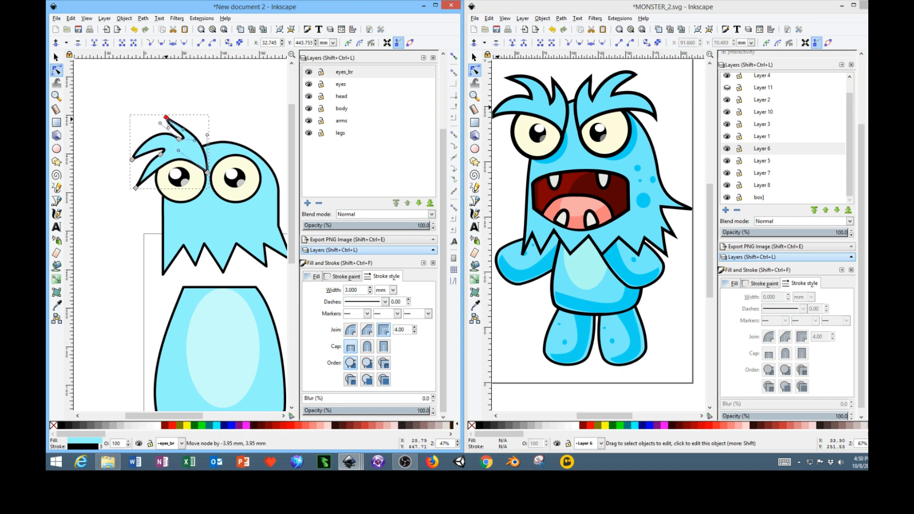
pyautogui.moveTo(179, 127)
pyautogui.mouseDown()
pyautogui.moveTo(188, 120)
pyautogui.moveTo(157, 121)
pyautogui.moveTo(176, 141)
pyautogui.moveTo(177, 131)
pyautogui.mouseUp()
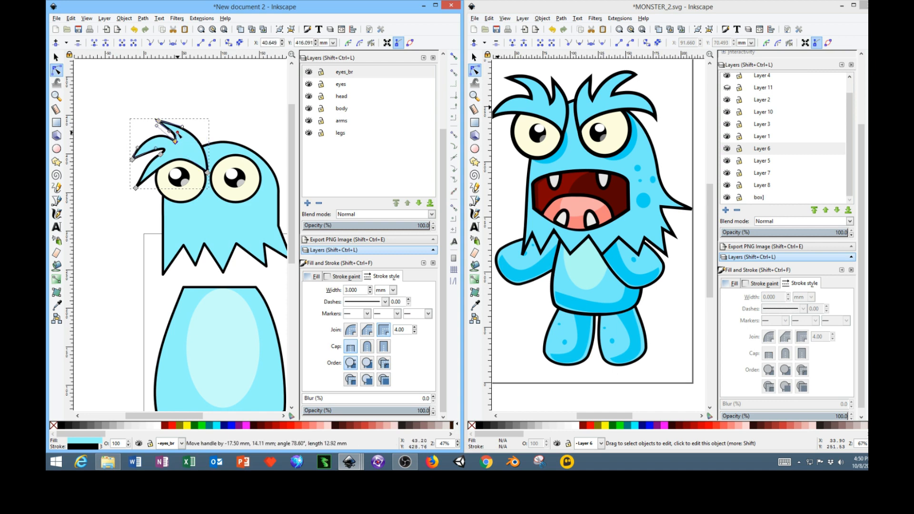
# Refine the left eyebrow's inner and lower curves so they follow the eye, and finish node editing.
pyautogui.click(201, 148)
pyautogui.moveTo(204, 148); pyautogui.dragTo(196, 165)
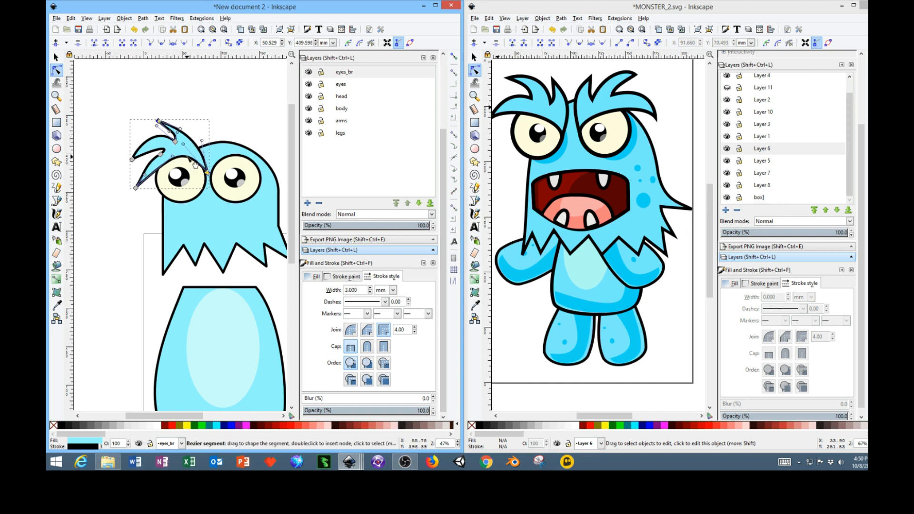
pyautogui.click(205, 117)
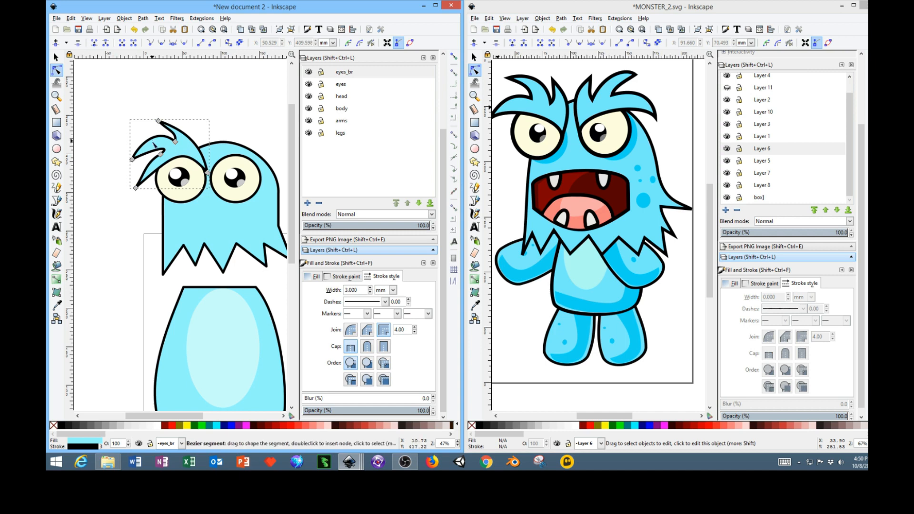
pyautogui.click(166, 146)
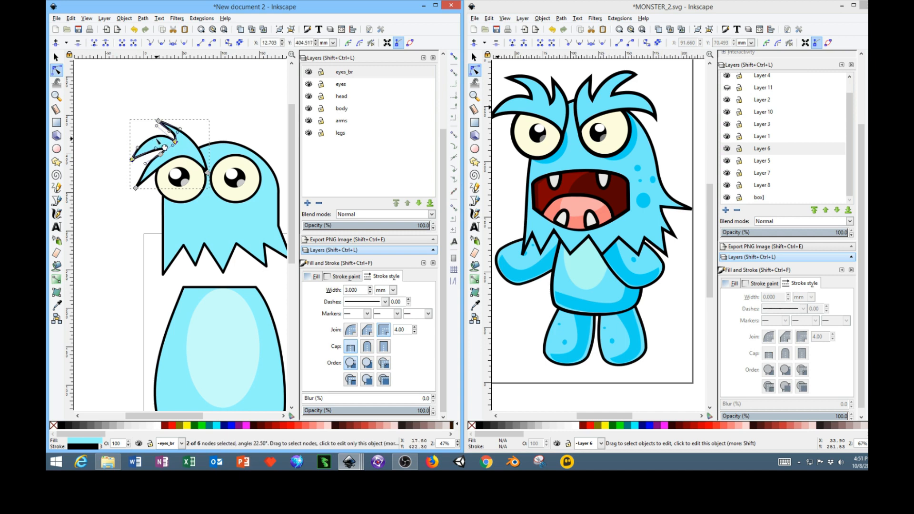
pyautogui.click(130, 113)
pyautogui.click(130, 113)
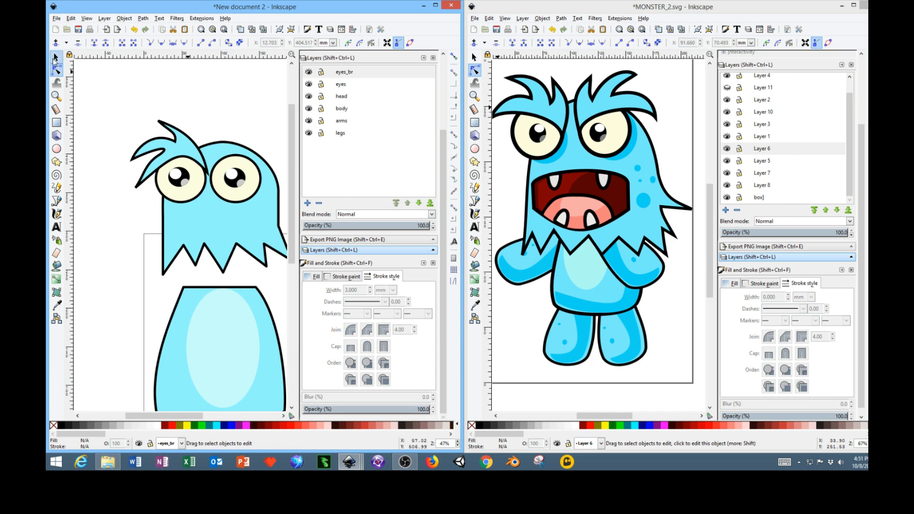
pyautogui.click(56, 57)
pyautogui.click(191, 150)
pyautogui.rightClick(190, 150)
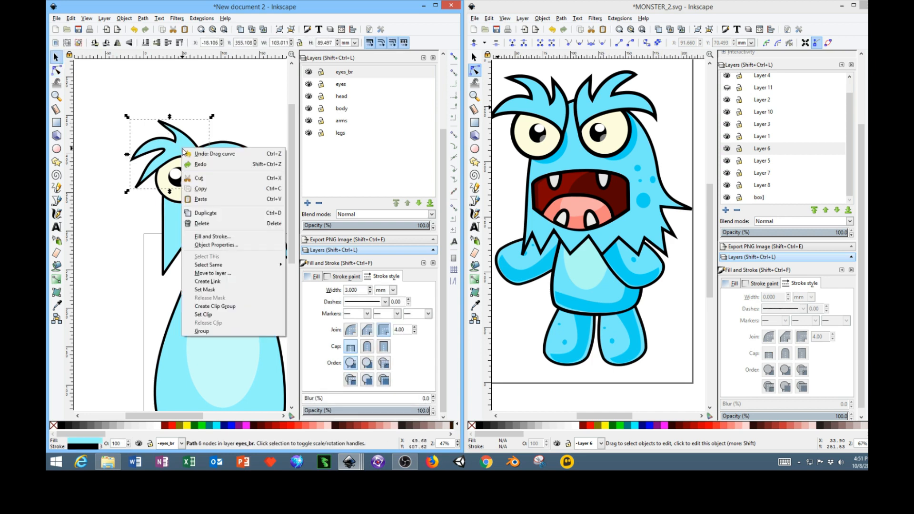
pyautogui.click(245, 180)
pyautogui.rightClick(232, 116)
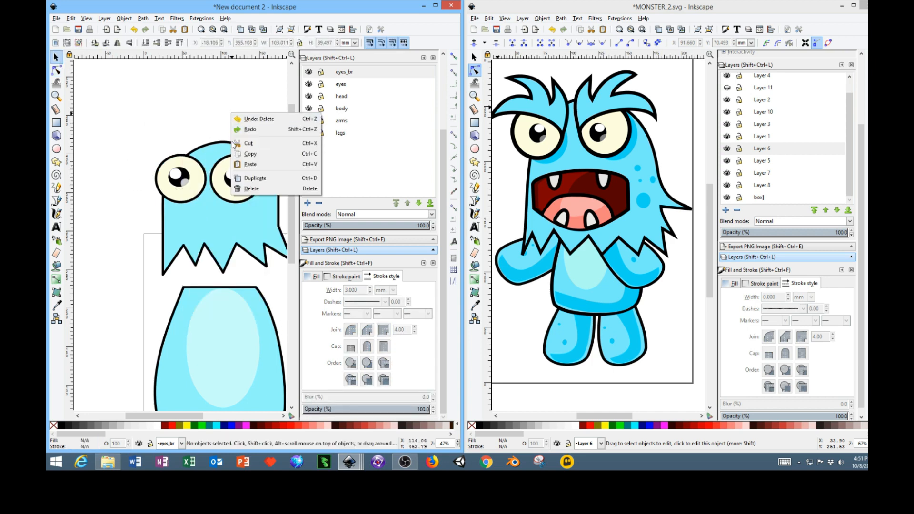
pyautogui.click(195, 118)
pyautogui.hotkey('ctrl', 'z')
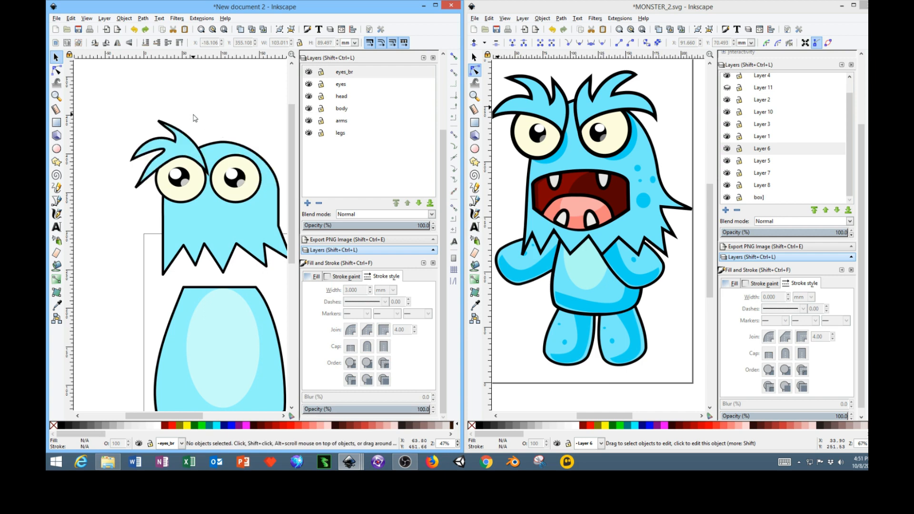
# Duplicate the left eyebrow and move the copy over the right eye.
pyautogui.click(183, 145)
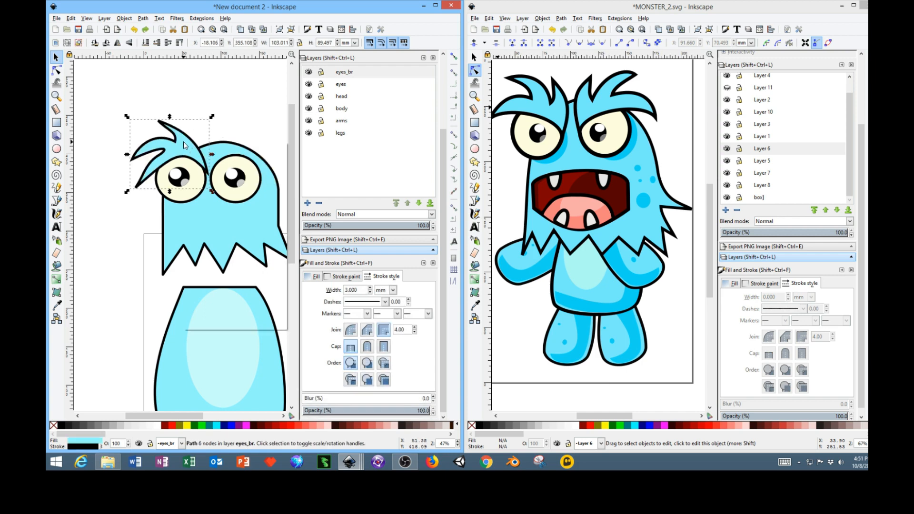
pyautogui.rightClick(184, 142)
pyautogui.click(178, 147)
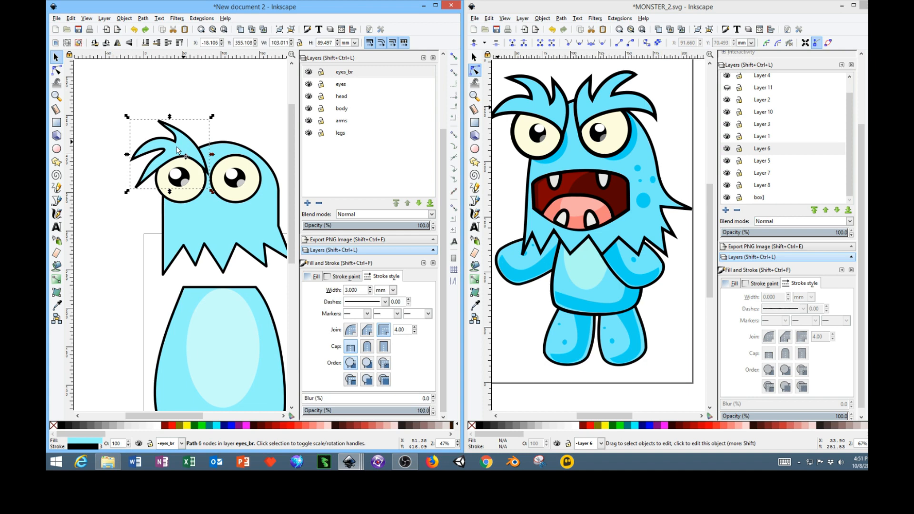
pyautogui.rightClick(178, 150)
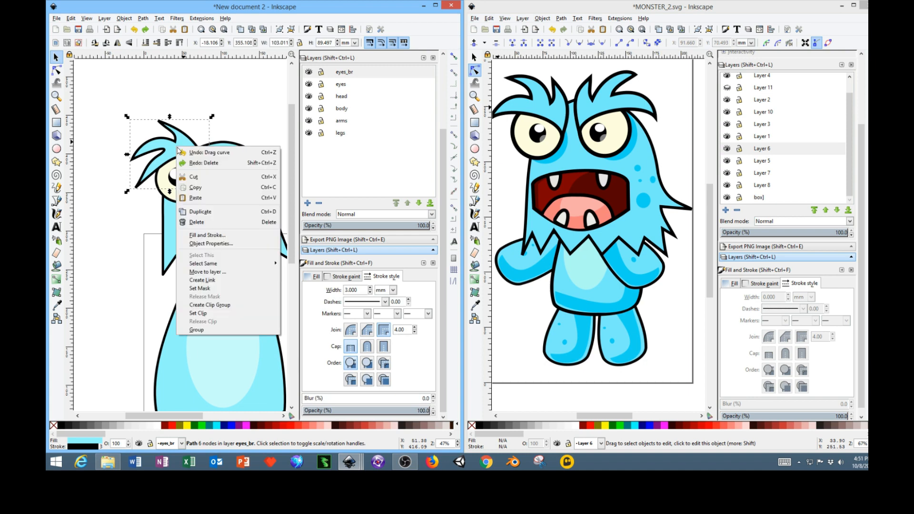
pyautogui.click(197, 212)
pyautogui.press('h')
pyautogui.moveTo(186, 152); pyautogui.dragTo(262, 144)
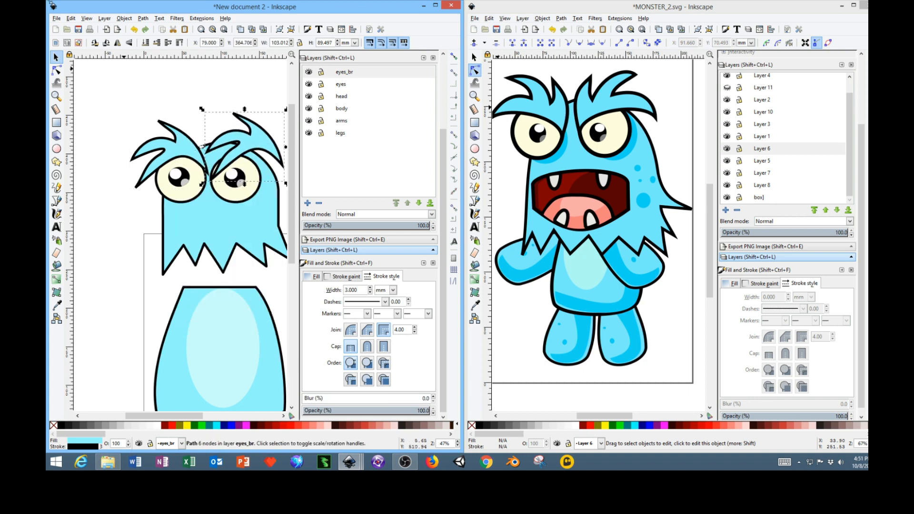
pyautogui.click(57, 58)
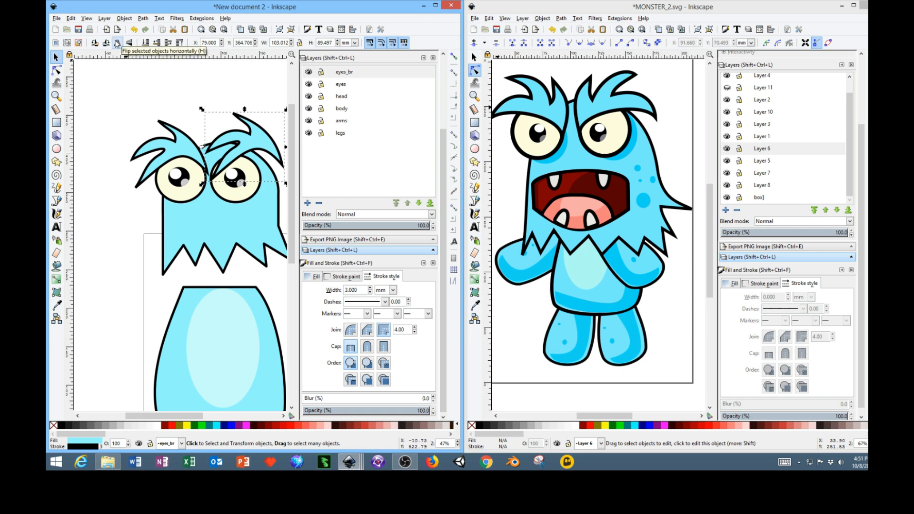
pyautogui.click(56, 70)
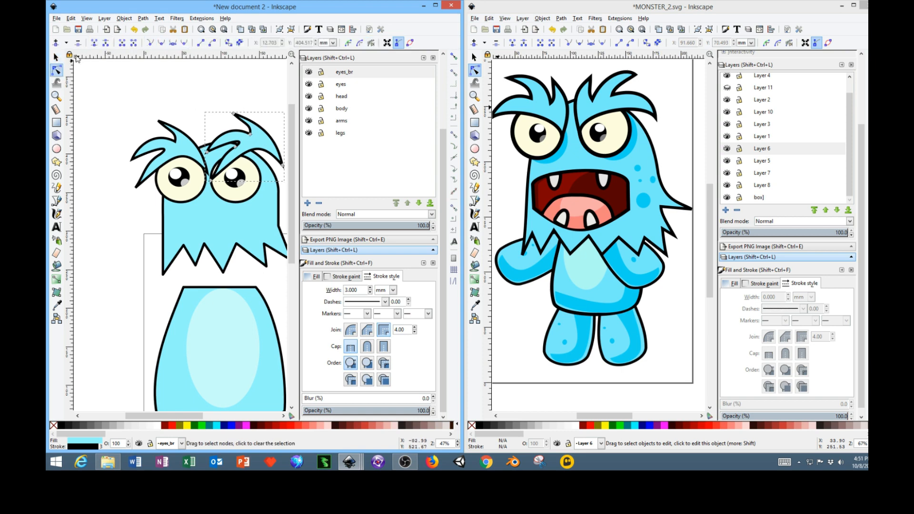
pyautogui.click(57, 57)
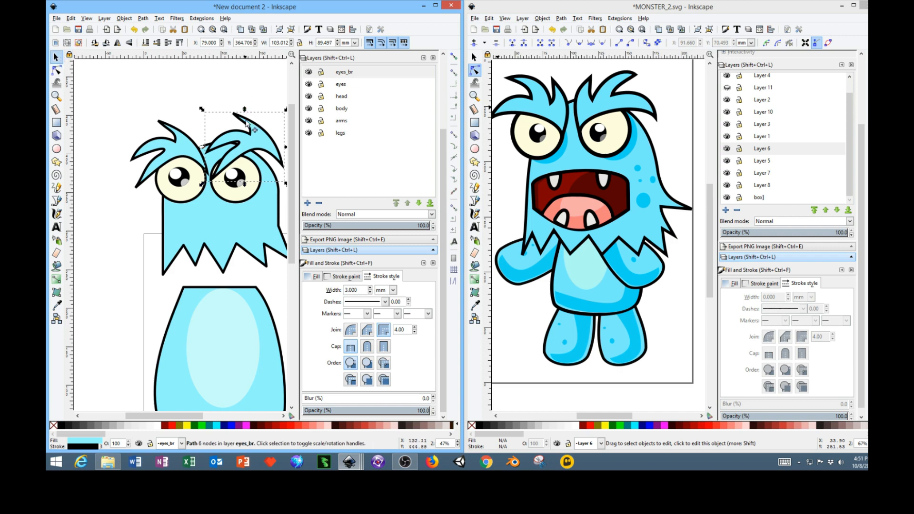
pyautogui.moveTo(253, 132); pyautogui.dragTo(237, 121)
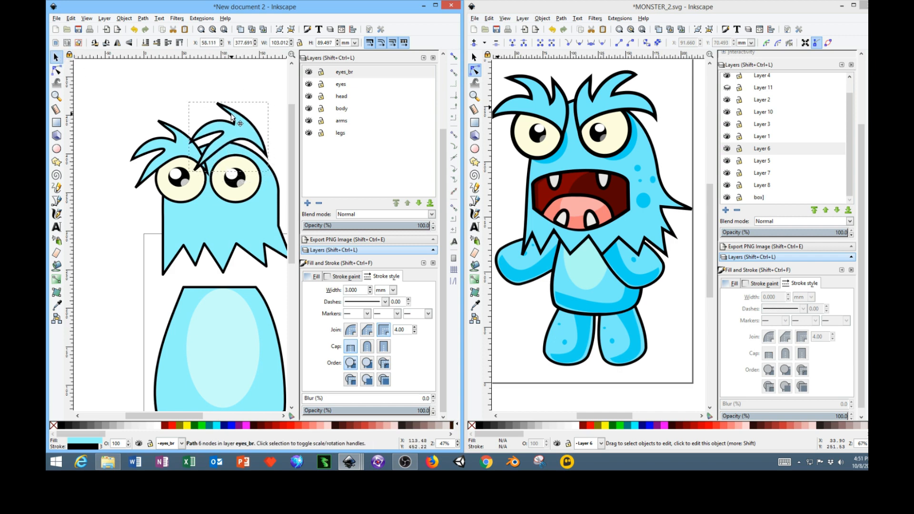
pyautogui.click(128, 43)
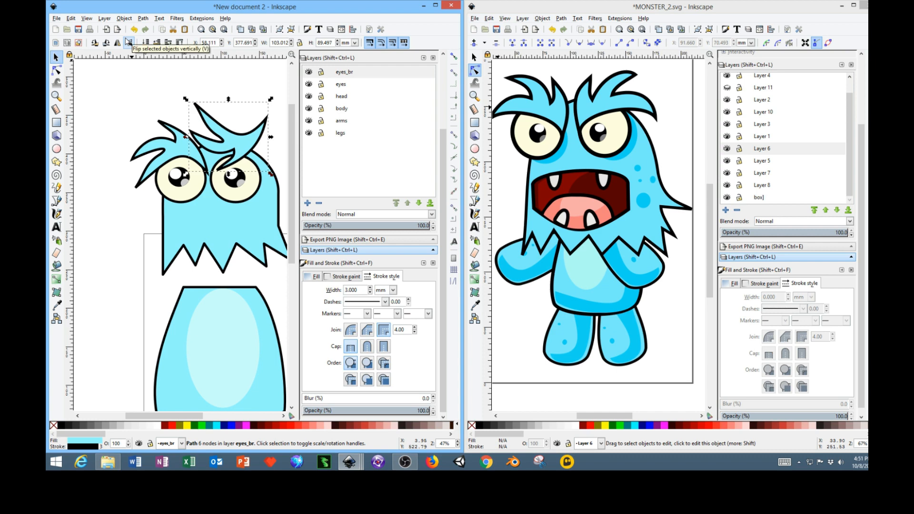
pyautogui.click(128, 43)
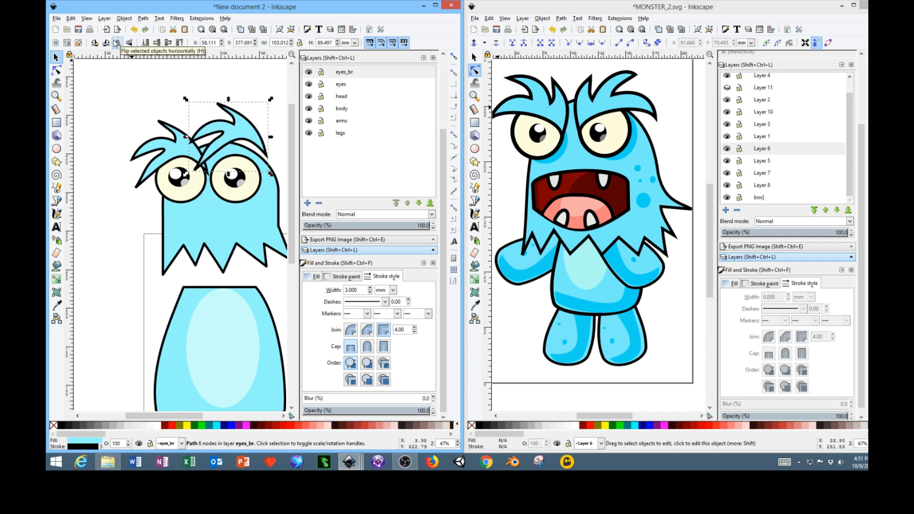
# Flip the eyebrow copy horizontally and fit both eyebrows closely above their eyes as a mirrored pair.
pyautogui.click(128, 42)
pyautogui.moveTo(190, 132); pyautogui.dragTo(226, 153)
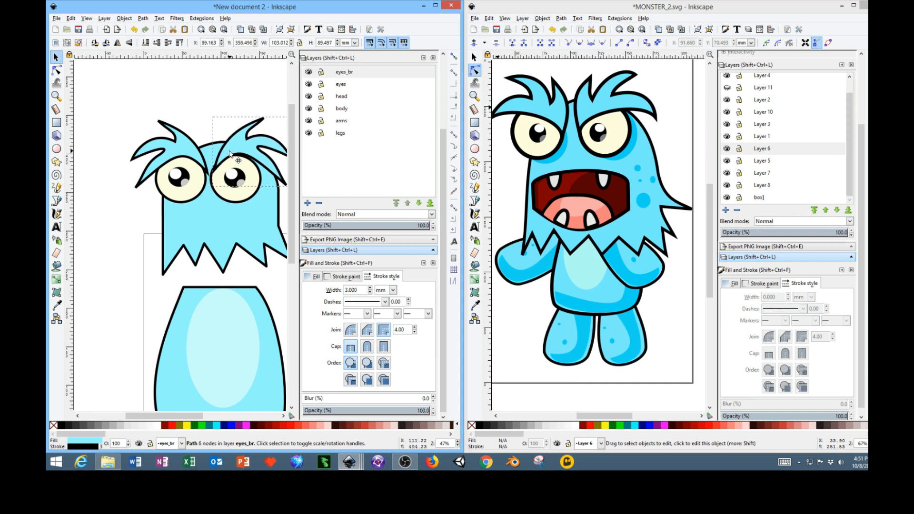
pyautogui.moveTo(199, 159); pyautogui.dragTo(235, 144)
pyautogui.click(237, 145)
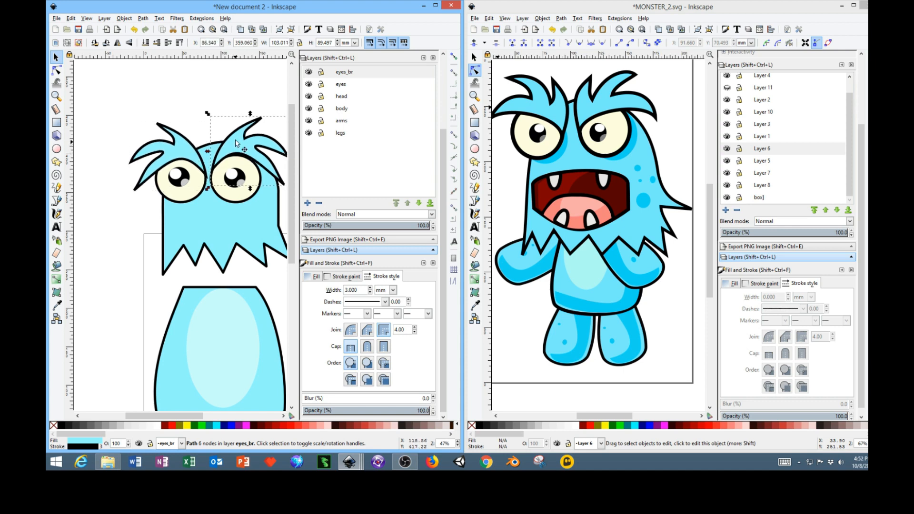
pyautogui.click(202, 101)
pyautogui.moveTo(197, 155); pyautogui.dragTo(195, 157)
pyautogui.click(220, 107)
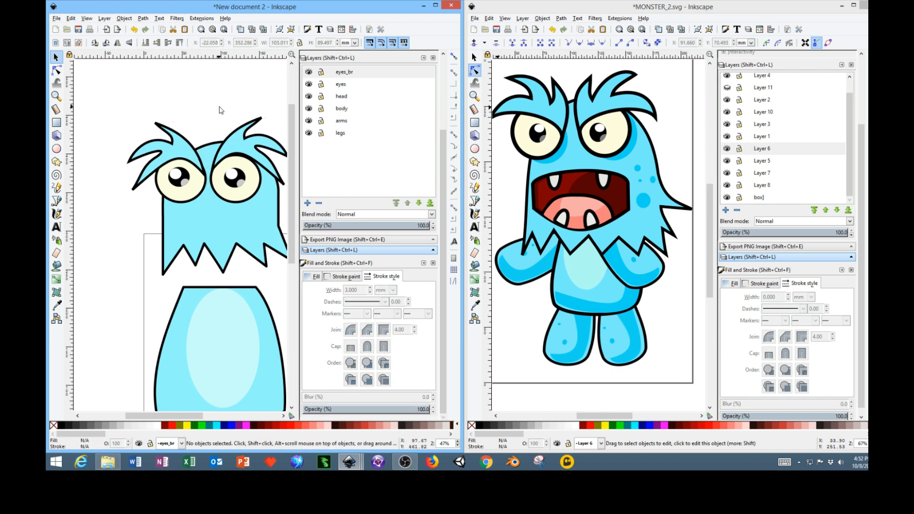
# Select the right eye and the head shape in the reference drawing MONSTER_2.svg to examine the shading around the eyes.
pyautogui.scroll(-3, 233, 264)
pyautogui.scroll(3, 234, 264)
pyautogui.scroll(-2, 235, 267)
pyautogui.moveTo(269, 274); pyautogui.dragTo(228, 201)
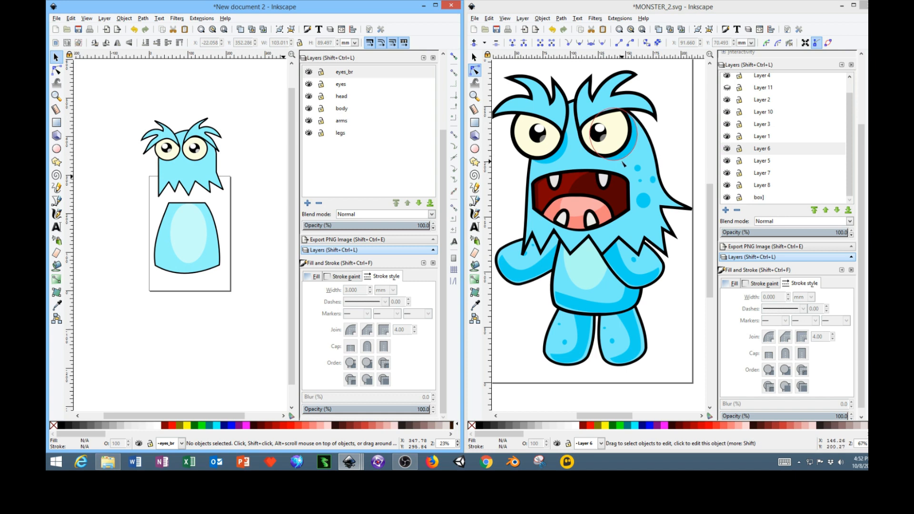
pyautogui.click(623, 157)
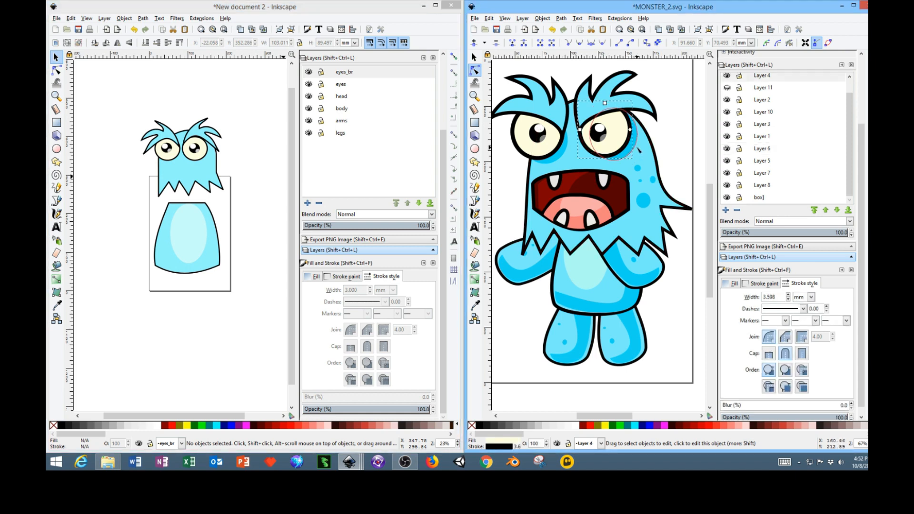
pyautogui.click(641, 177)
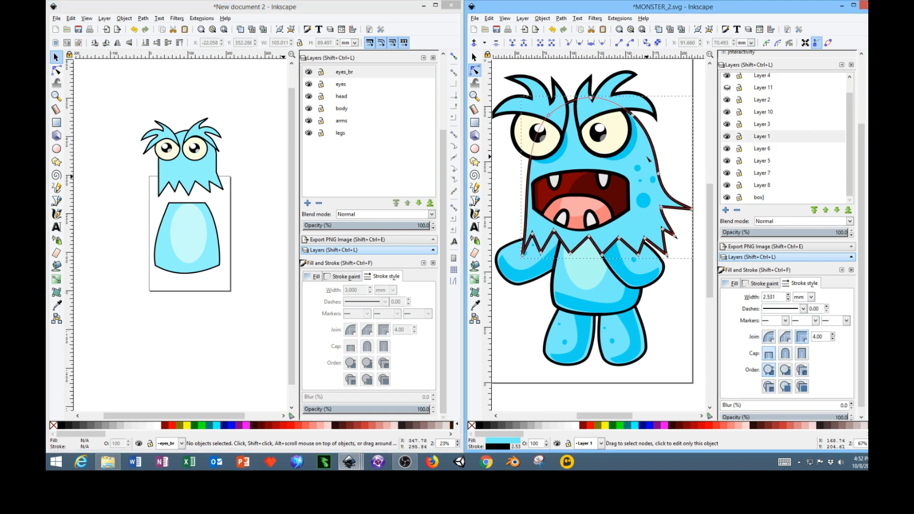
# Add a layer named "shadow" directly above the head layer in the new document.
pyautogui.click(344, 99)
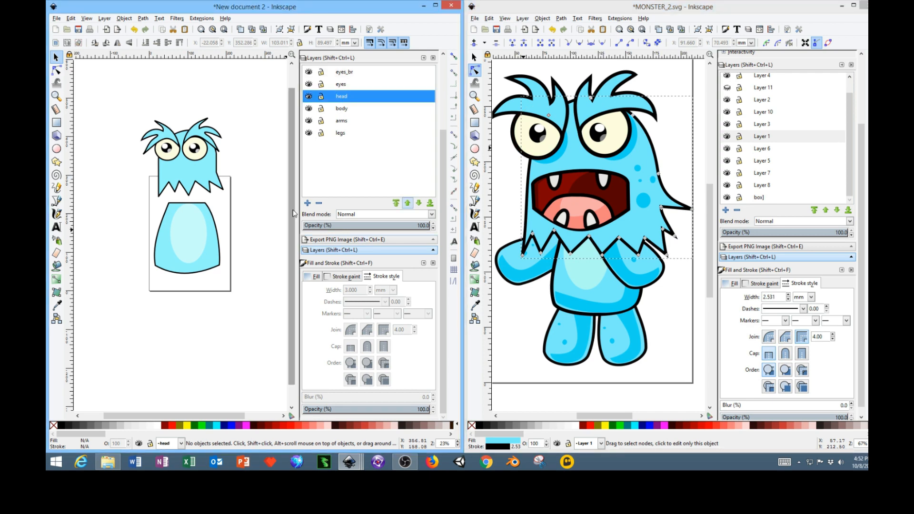
pyautogui.click(307, 203)
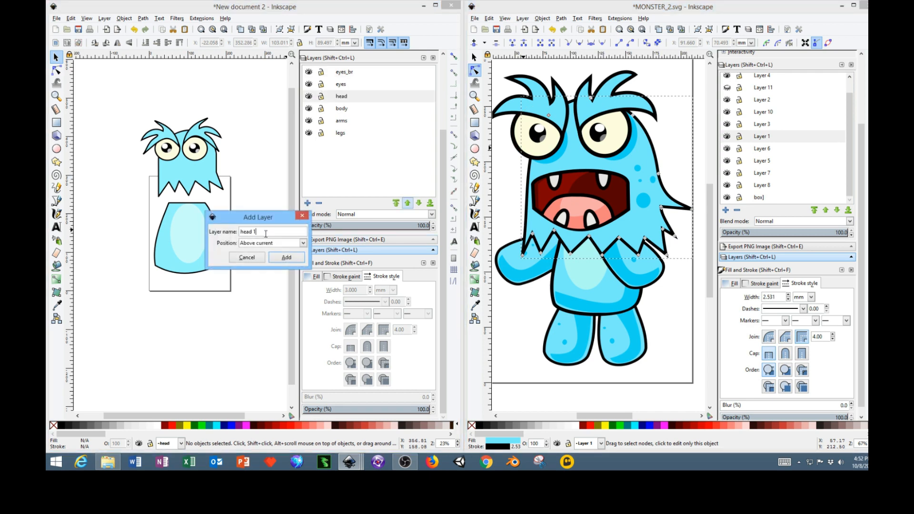
pyautogui.write('s')
pyautogui.press('Return')
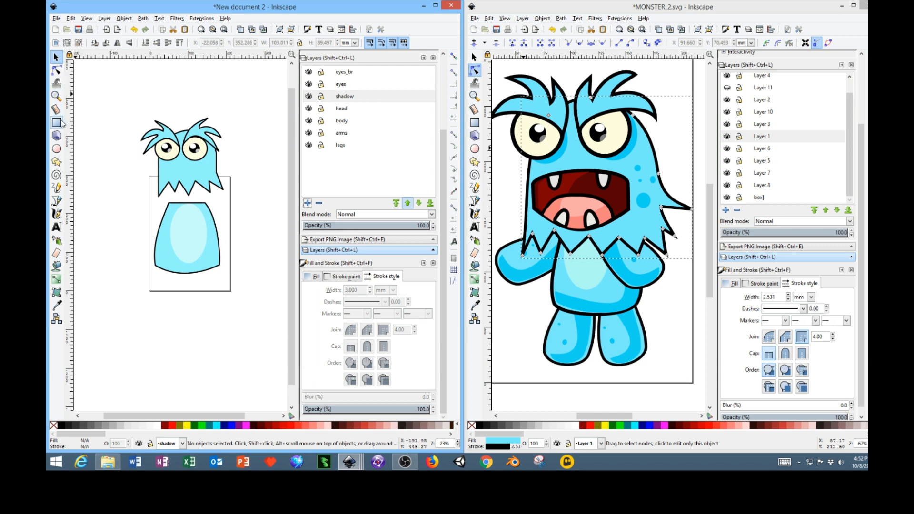
# Draw an ellipse about 70 by 81 mm on the shadow layer and place it behind the left eye.
pyautogui.click(57, 148)
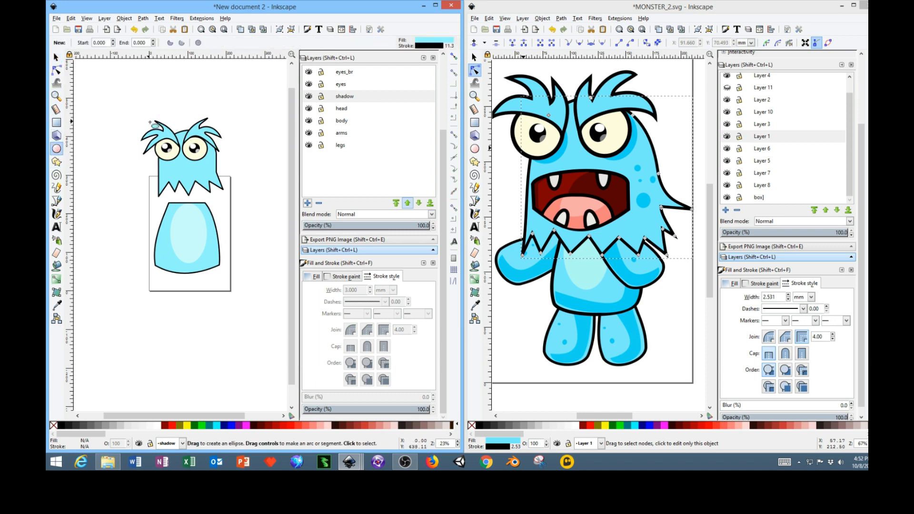
pyautogui.moveTo(167, 153); pyautogui.dragTo(187, 168)
pyautogui.click(56, 57)
pyautogui.moveTo(175, 166); pyautogui.dragTo(189, 171)
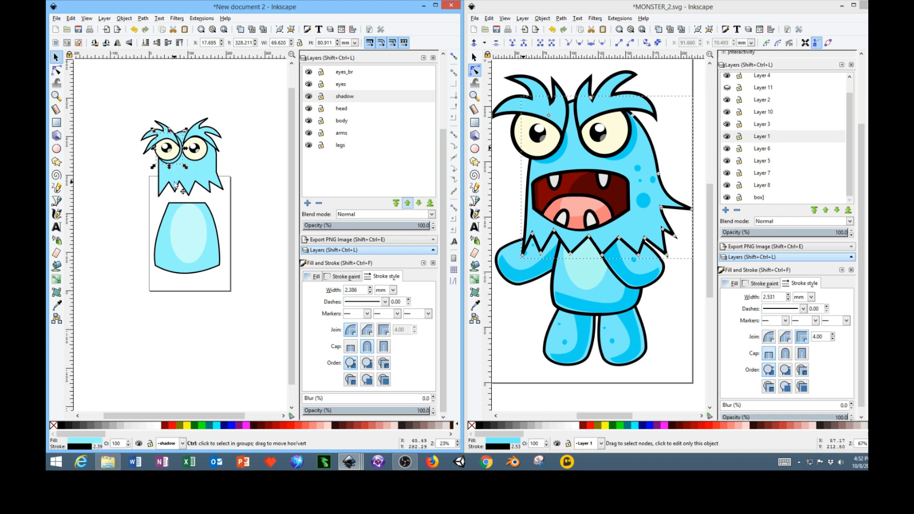
# Nudge the shadow ellipse slightly inward and down so it forms a crescent beneath the left eye, and deselect it.
pyautogui.keyDown('ctrl'); pyautogui.scroll(3, 175, 185); pyautogui.keyUp('ctrl')
pyautogui.keyDown('ctrl'); pyautogui.scroll(-1, 175, 185); pyautogui.keyUp('ctrl')
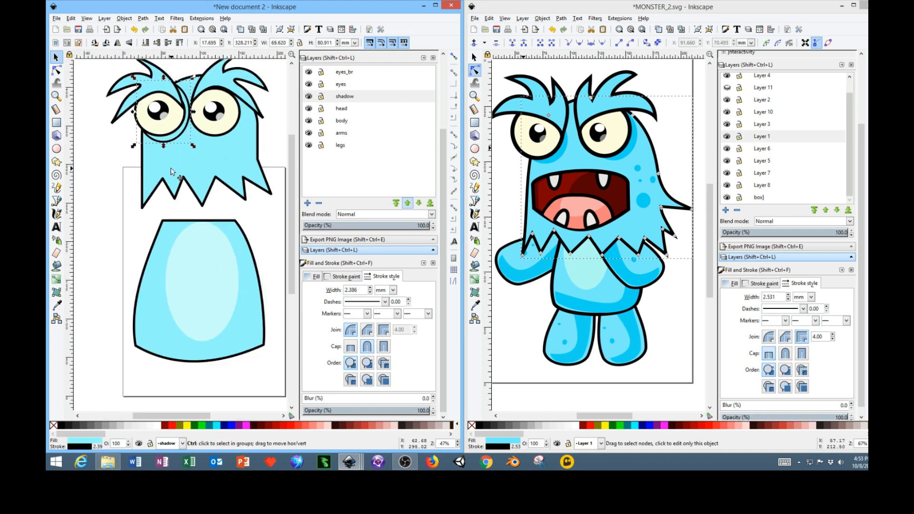
pyautogui.keyDown('ctrl'); pyautogui.scroll(1, 173, 171); pyautogui.keyUp('ctrl')
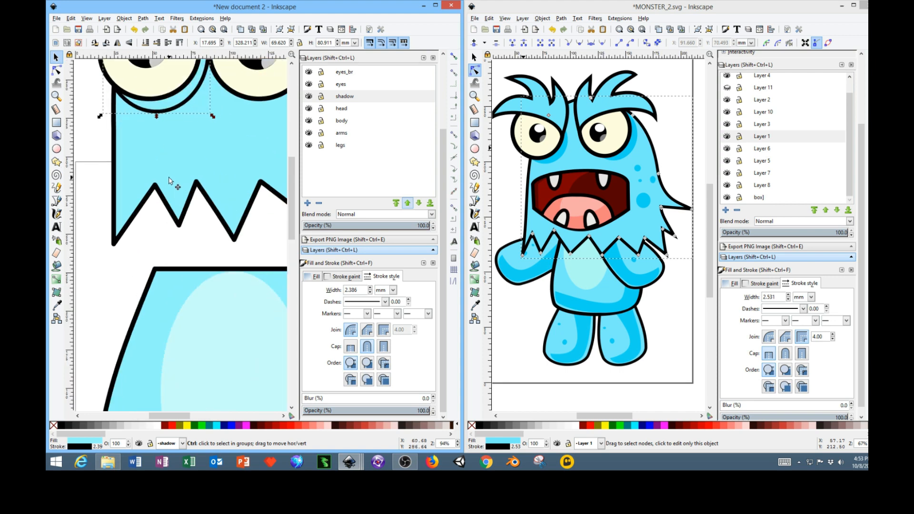
pyautogui.keyDown('ctrl'); pyautogui.scroll(-1, 169, 180); pyautogui.keyUp('ctrl')
pyautogui.click(170, 181)
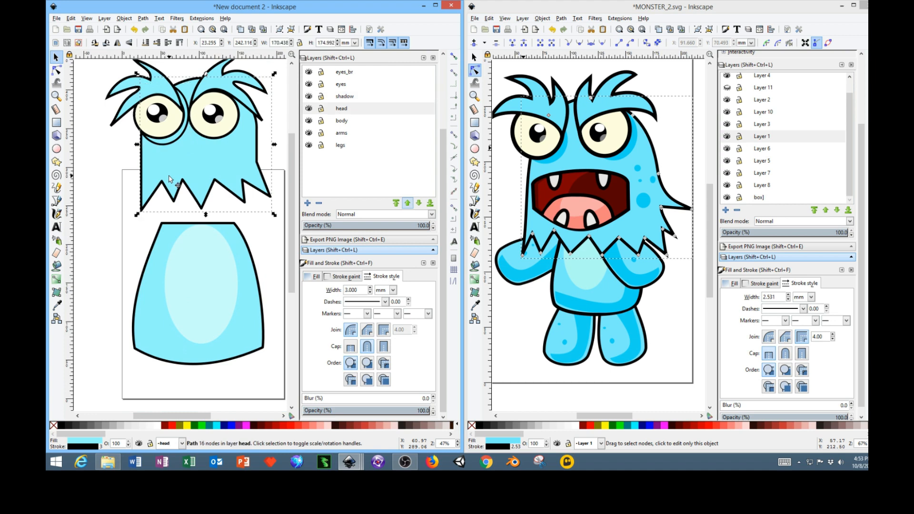
pyautogui.click(169, 145)
pyautogui.moveTo(169, 146); pyautogui.dragTo(170, 149)
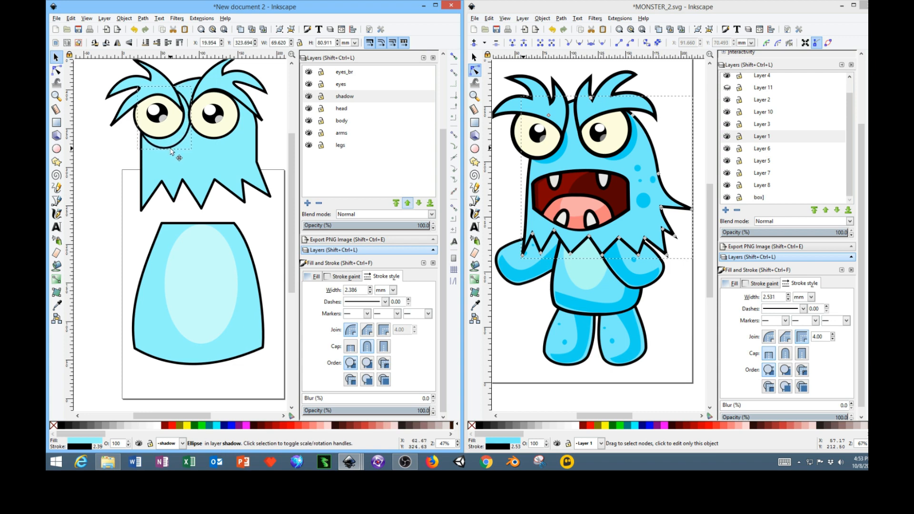
pyautogui.click(269, 139)
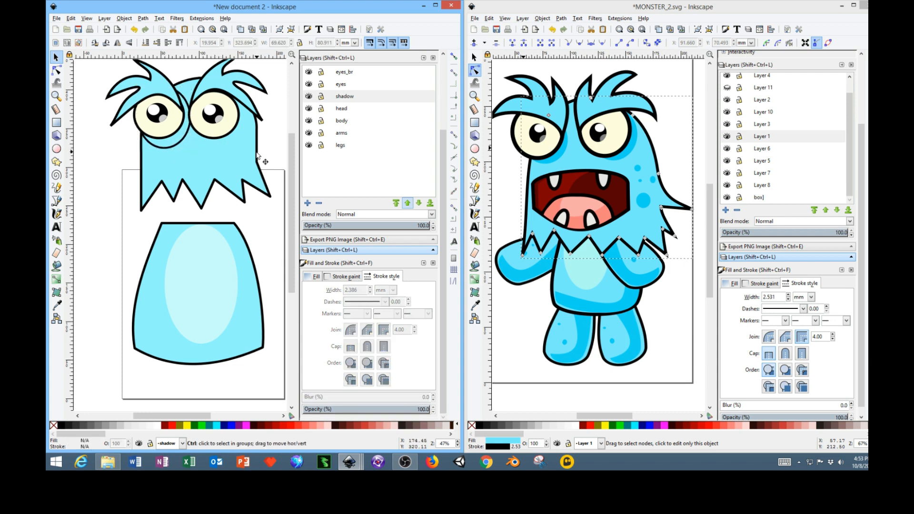
# Move the right eye together with its eyebrow slightly inward and down on the monster's head, and deselect it.
pyautogui.moveTo(264, 229); pyautogui.dragTo(229, 274)
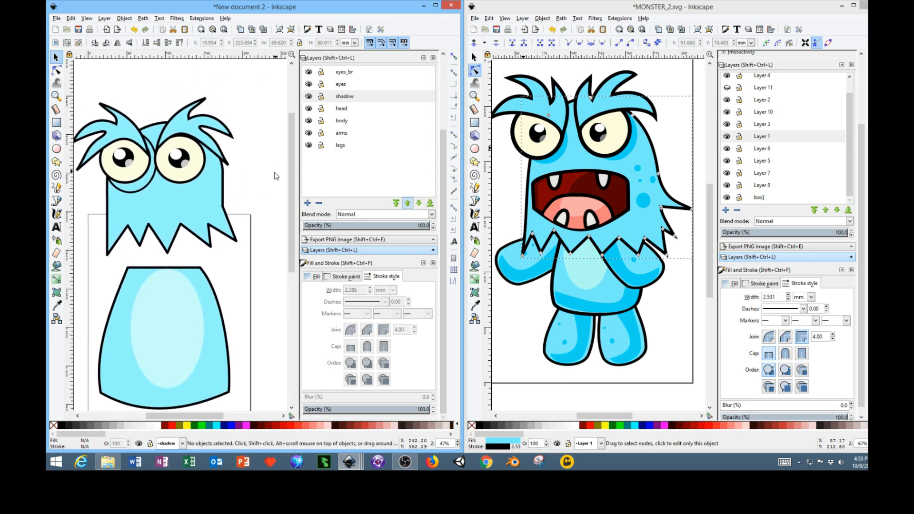
pyautogui.moveTo(269, 205); pyautogui.dragTo(150, 88)
pyautogui.moveTo(172, 140); pyautogui.dragTo(186, 155)
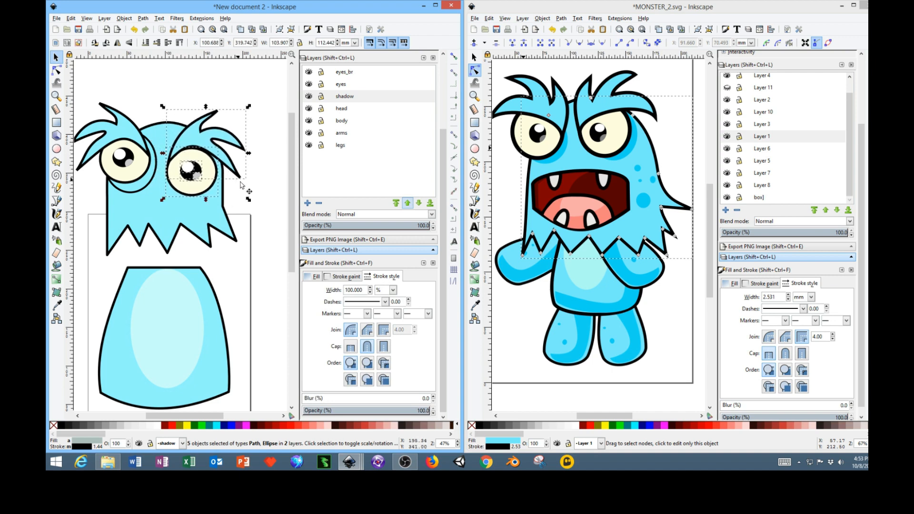
pyautogui.click(269, 212)
pyautogui.moveTo(273, 219); pyautogui.dragTo(149, 95)
pyautogui.moveTo(197, 152); pyautogui.dragTo(194, 145)
pyautogui.press('Escape')
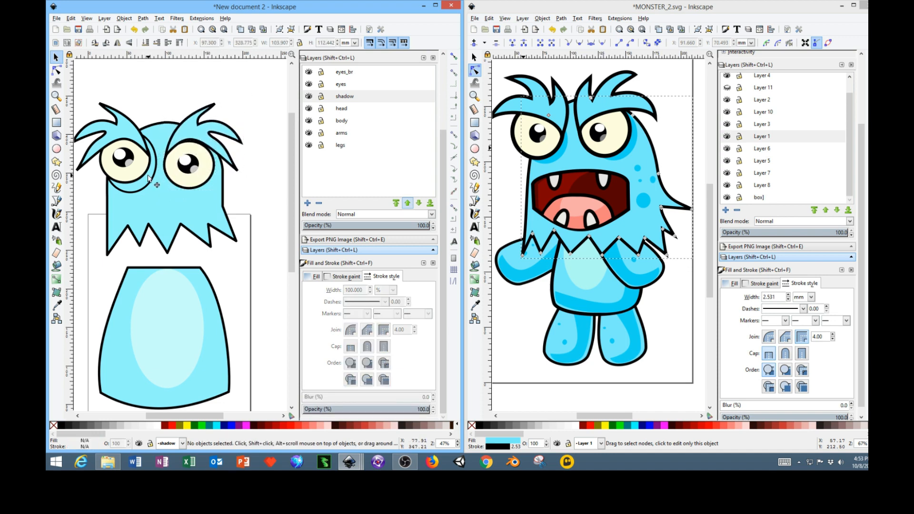
# Remove the outline of the shadow ellipse behind the left eye by setting its stroke width to 0 mm.
pyautogui.click(149, 180)
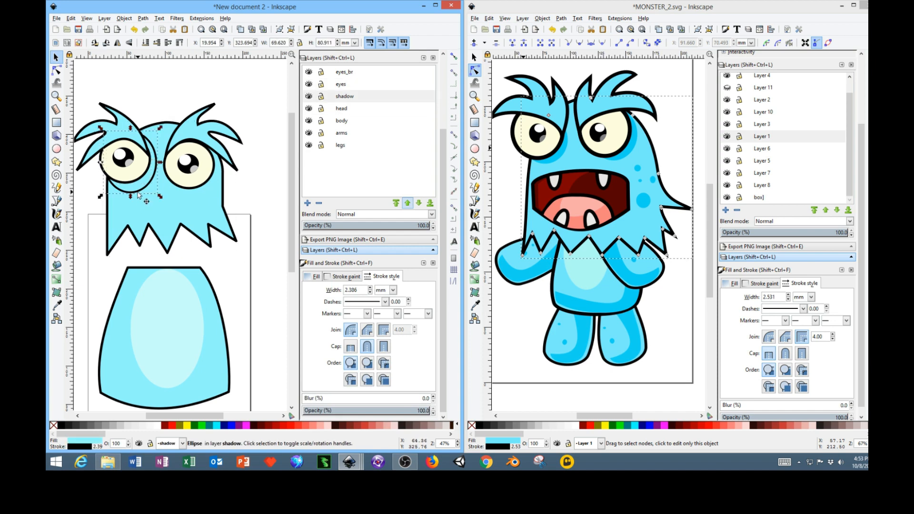
pyautogui.doubleClick(364, 291)
pyautogui.press('Return')
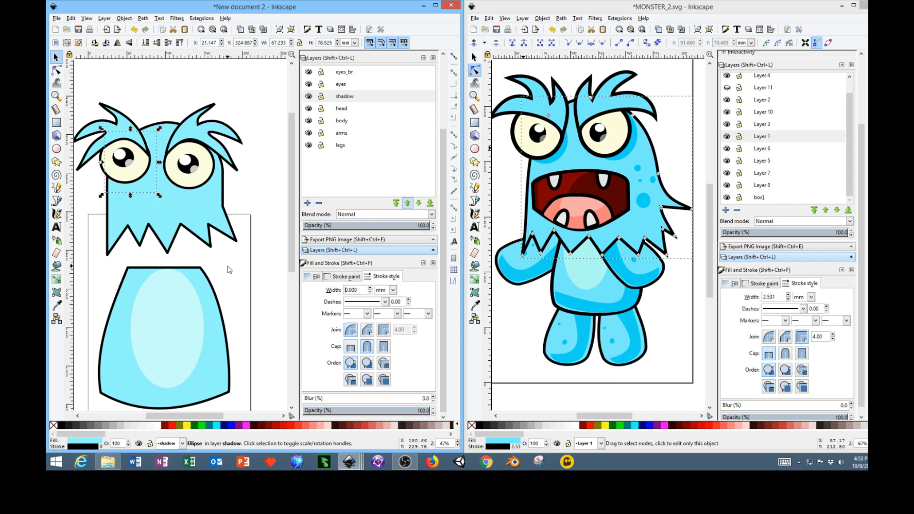
# Try a dark teal fill with hue 128, saturation 255 and lightness 95 on the left eye's shadow.
pyautogui.click(272, 425)
pyautogui.click(314, 277)
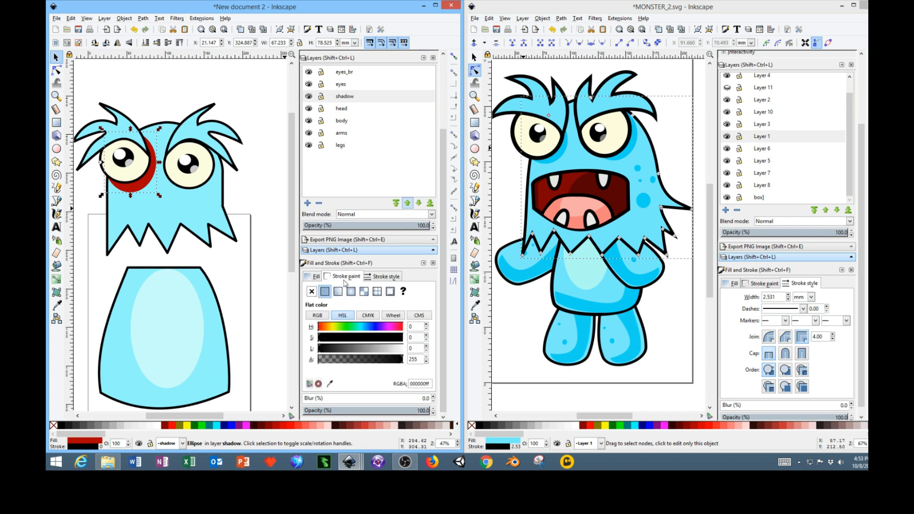
pyautogui.click(361, 327)
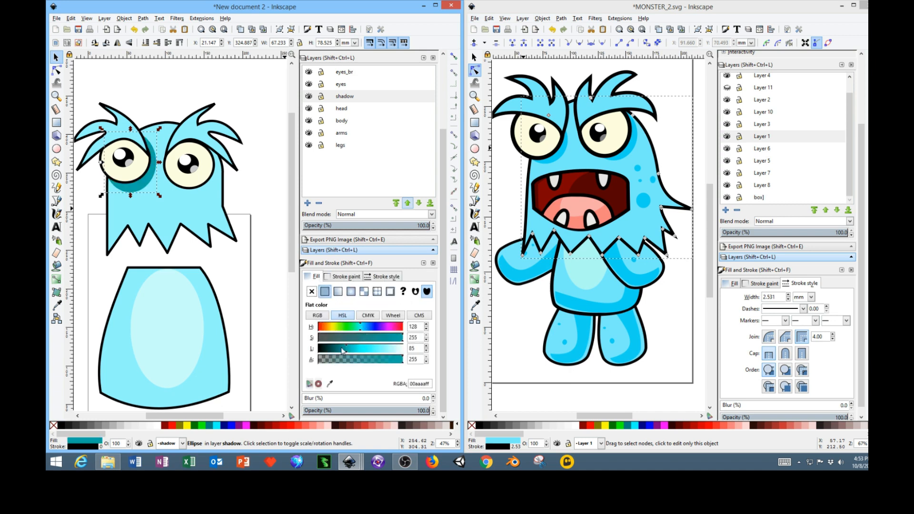
pyautogui.moveTo(358, 352)
pyautogui.mouseDown()
pyautogui.moveTo(369, 351)
pyautogui.moveTo(349, 351)
pyautogui.mouseUp()
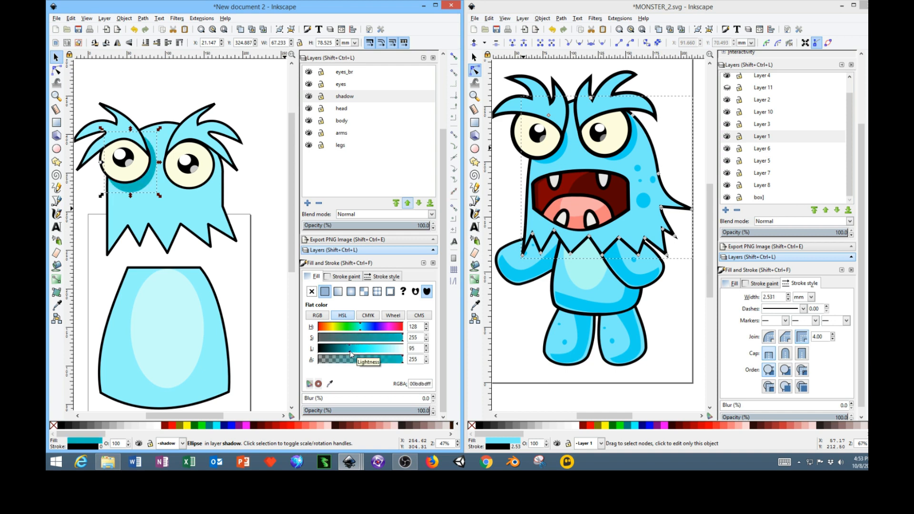
# Sample the head's light blue for the left eye's shadow and darken it to hue 130, saturation 186 and lightness 155.
pyautogui.click(330, 384)
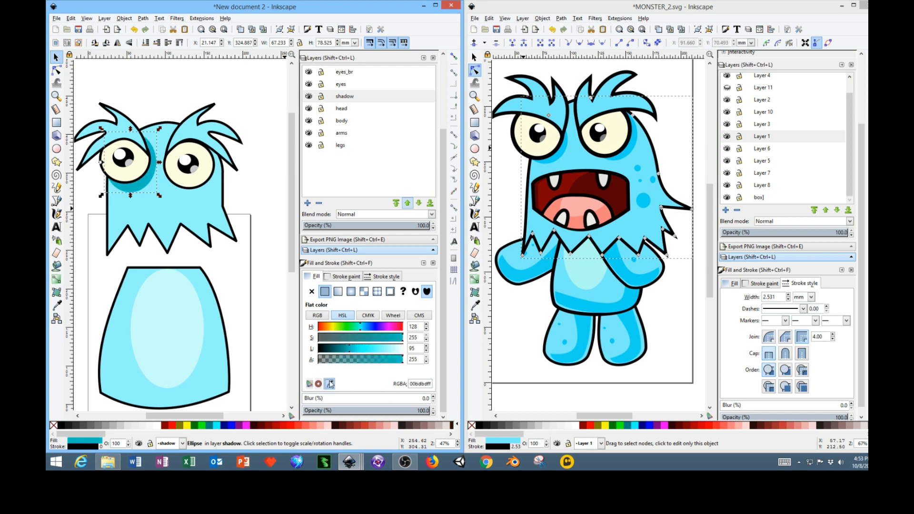
pyautogui.click(162, 215)
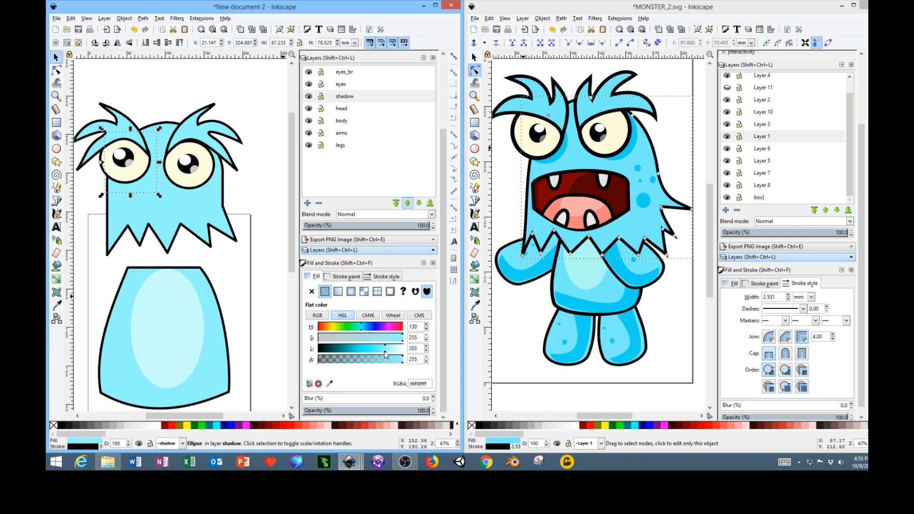
pyautogui.moveTo(385, 353)
pyautogui.mouseDown()
pyautogui.moveTo(370, 353)
pyautogui.moveTo(381, 342)
pyautogui.mouseUp()
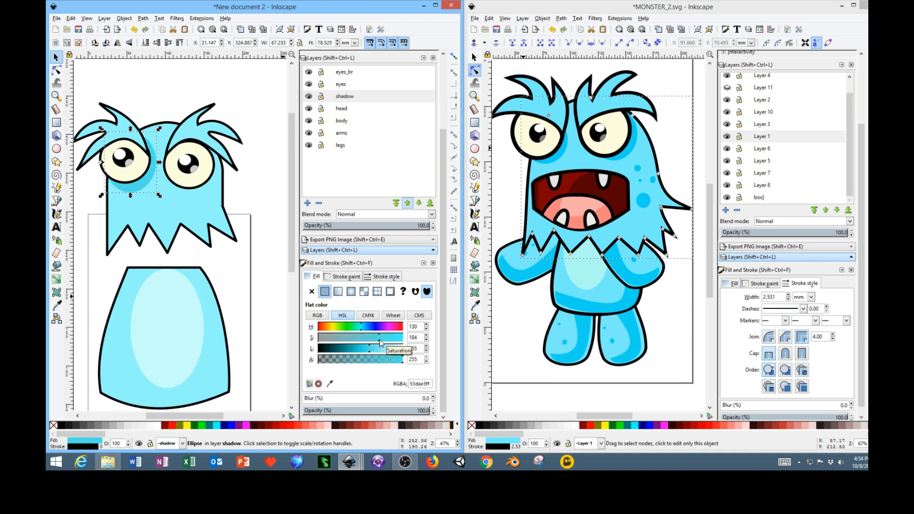
pyautogui.click(245, 243)
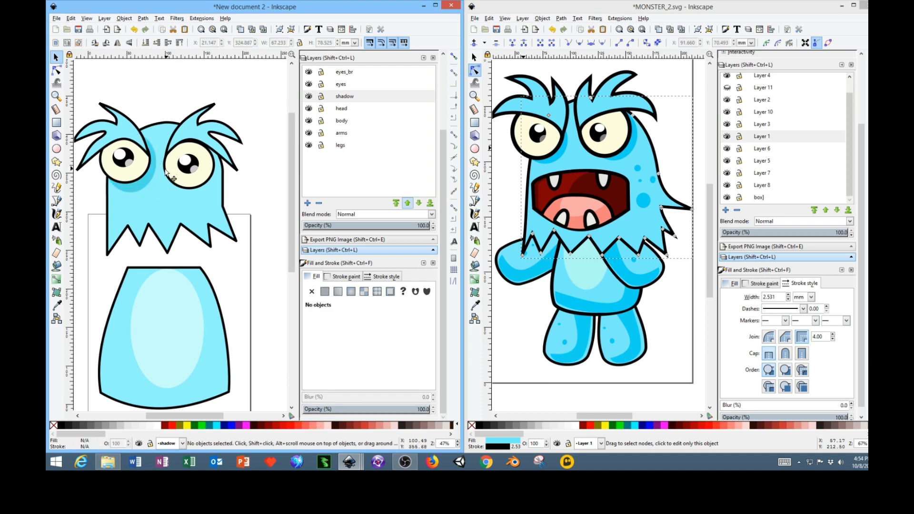
# Copy the left eye's shadow ellipse and place the copy behind the right eye, showing as a crescent beneath it.
pyautogui.rightClick(145, 189)
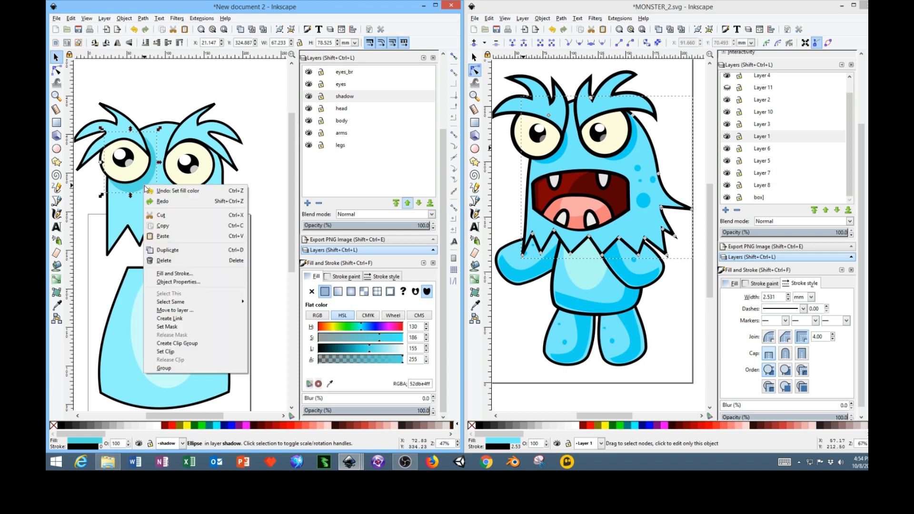
pyautogui.click(170, 228)
pyautogui.rightClick(253, 178)
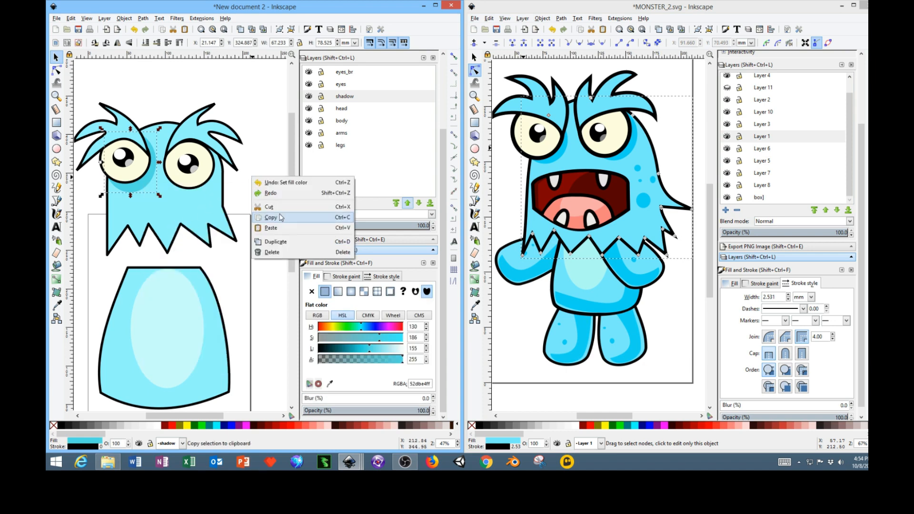
pyautogui.click(272, 228)
pyautogui.moveTo(274, 224); pyautogui.dragTo(186, 153)
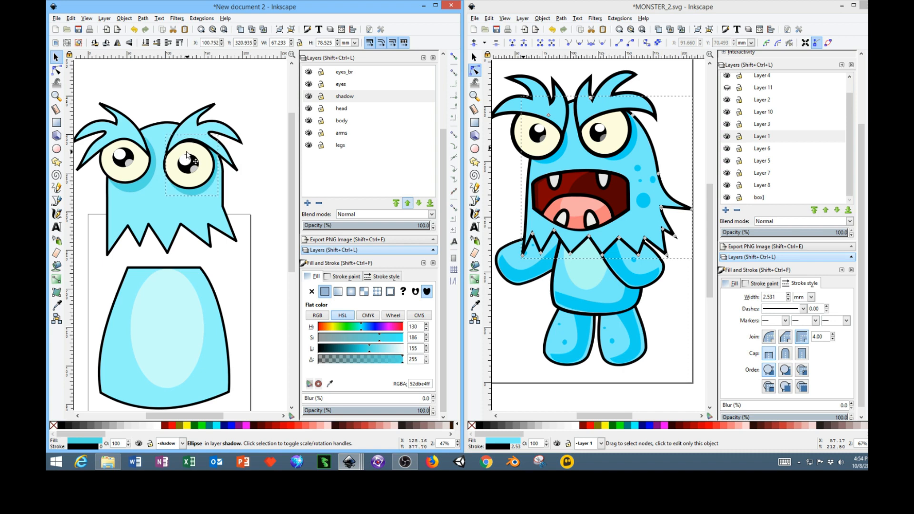
pyautogui.click(137, 99)
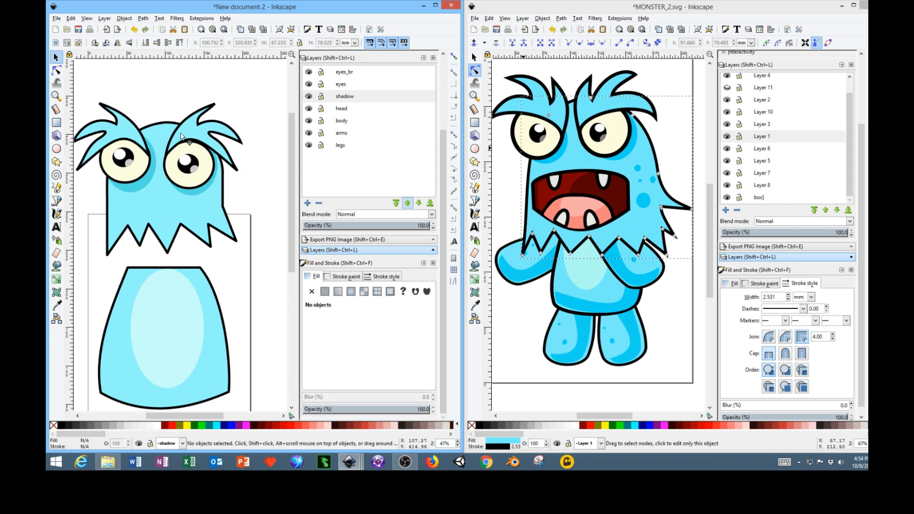
# Shrink the left eye's shadow ellipse to about 65 by 71 mm and shift it so the crescent lies along the inner lower edge.
pyautogui.click(143, 185)
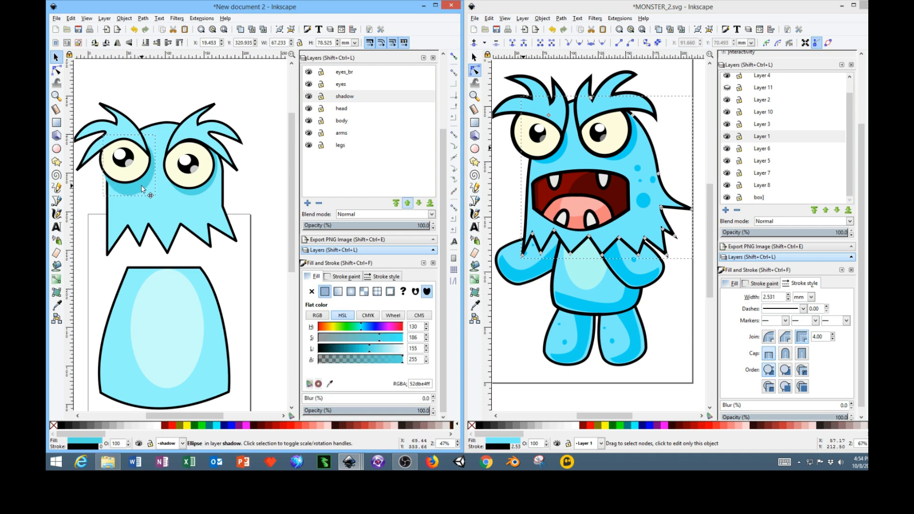
pyautogui.moveTo(143, 186); pyautogui.dragTo(144, 185)
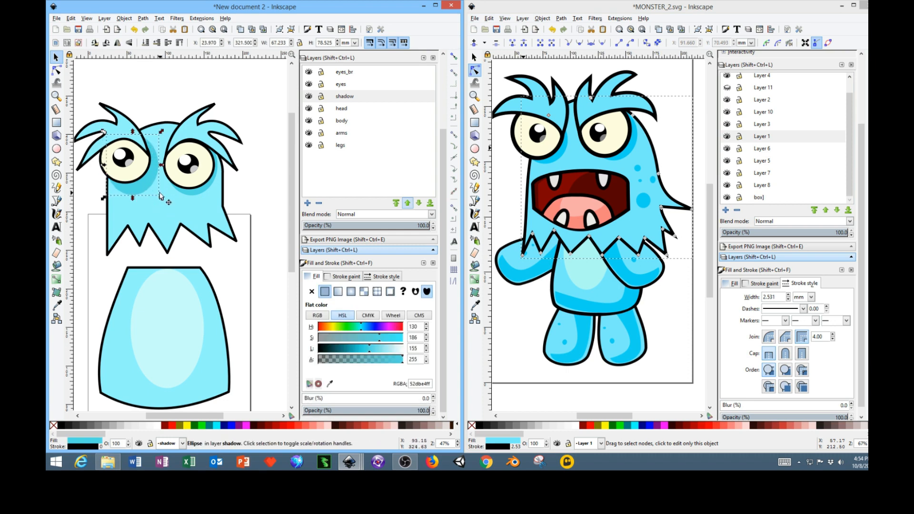
pyautogui.moveTo(162, 199); pyautogui.dragTo(158, 194)
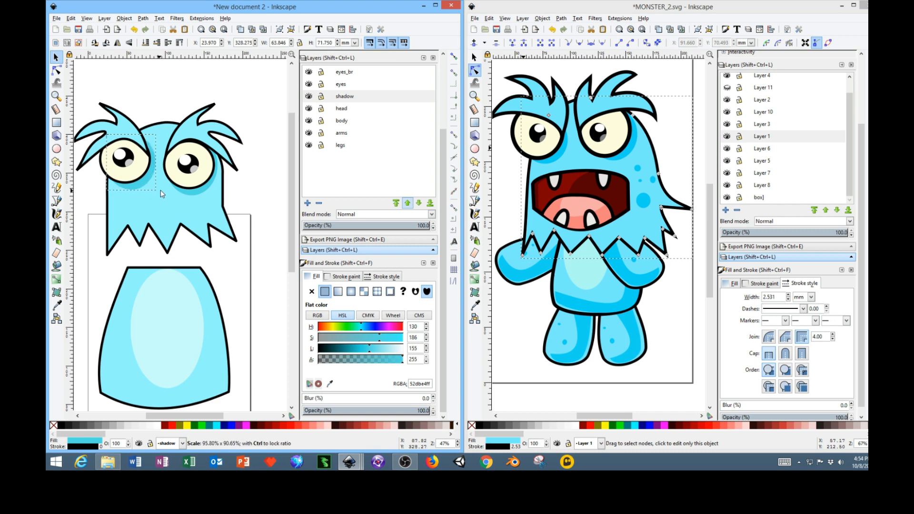
pyautogui.moveTo(143, 184); pyautogui.dragTo(142, 188)
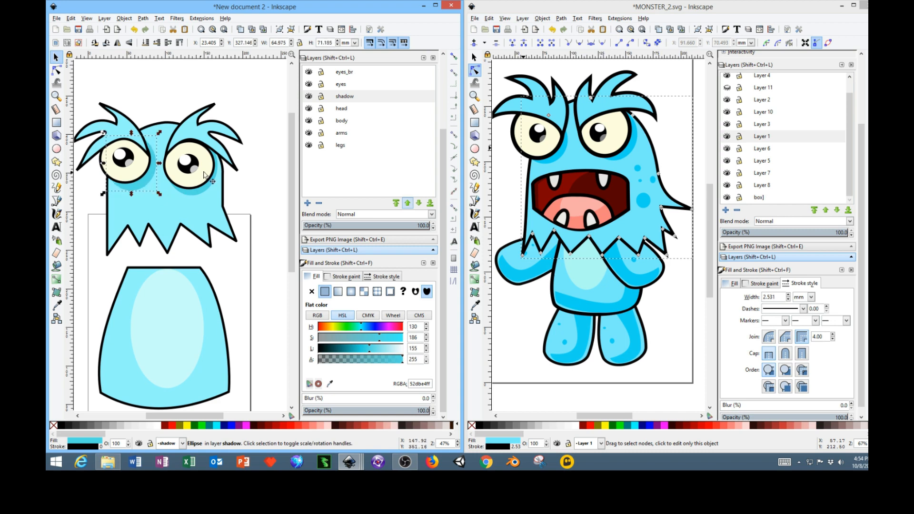
# Nudge the right eye's shadow ellipse slightly outward so its crescent matches the left one, and deselect it.
pyautogui.click(247, 182)
pyautogui.click(206, 193)
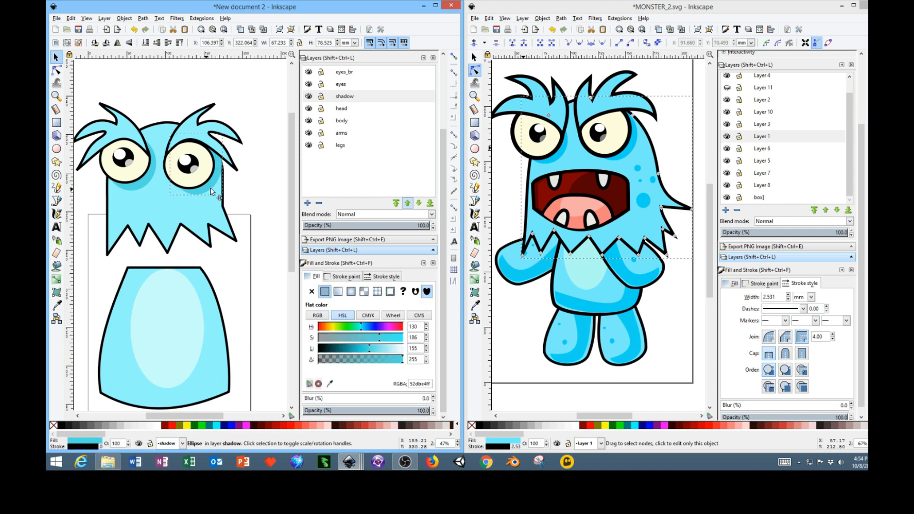
pyautogui.click(241, 188)
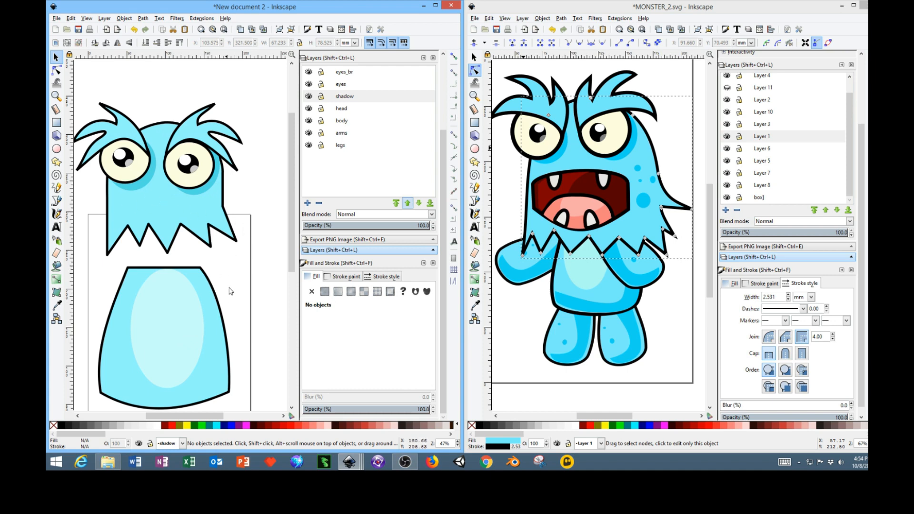
# Draw four small round spots of different sizes in the shadow blue on the head below the right eye.
pyautogui.click(56, 148)
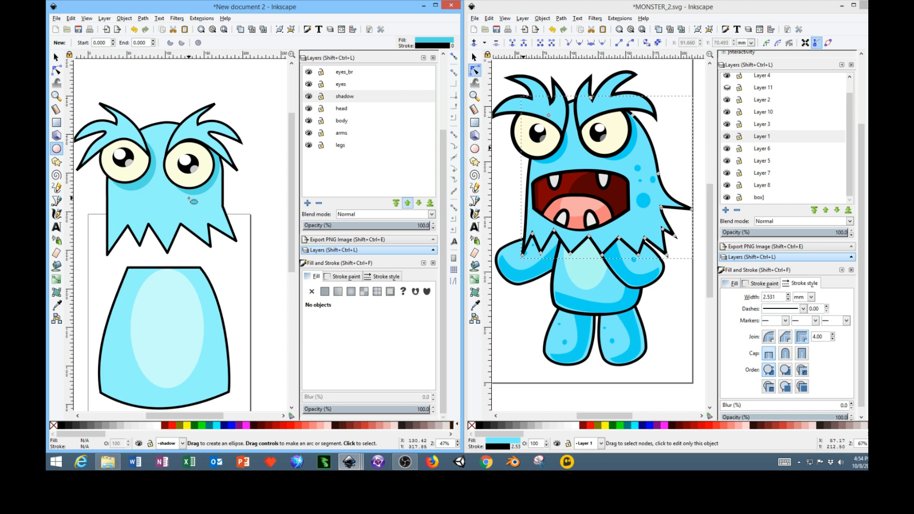
pyautogui.moveTo(188, 199); pyautogui.dragTo(218, 224)
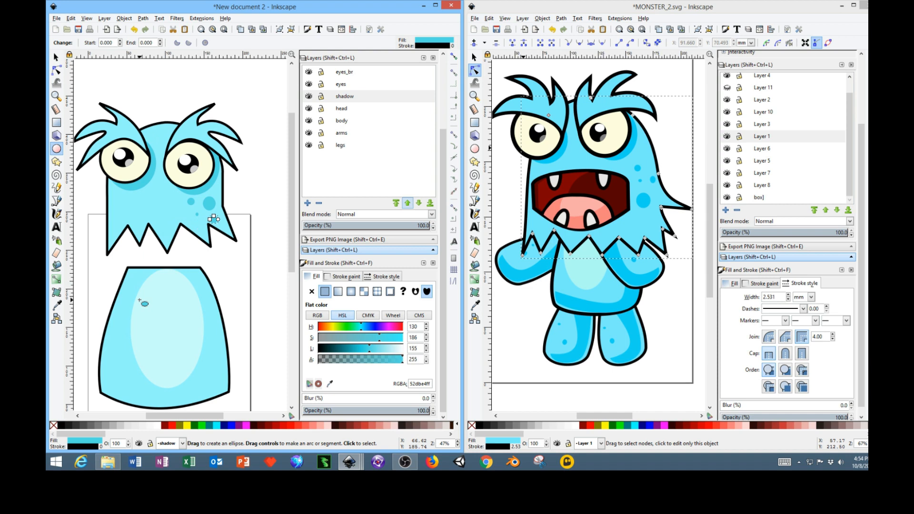
pyautogui.scroll(-1, 213, 218)
pyautogui.keyDown('ctrl'); pyautogui.scroll(1, 214, 219); pyautogui.keyUp('ctrl')
pyautogui.keyDown('ctrl'); pyautogui.scroll(-3, 192, 218); pyautogui.keyUp('ctrl')
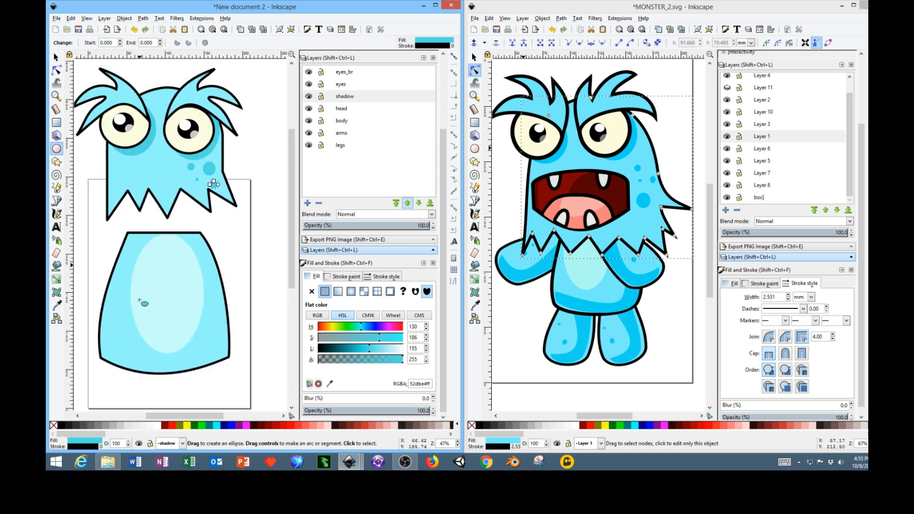
pyautogui.keyDown('ctrl'); pyautogui.scroll(-1, 140, 301); pyautogui.keyUp('ctrl')
pyautogui.keyDown('ctrl'); pyautogui.scroll(1, 140, 300); pyautogui.keyUp('ctrl')
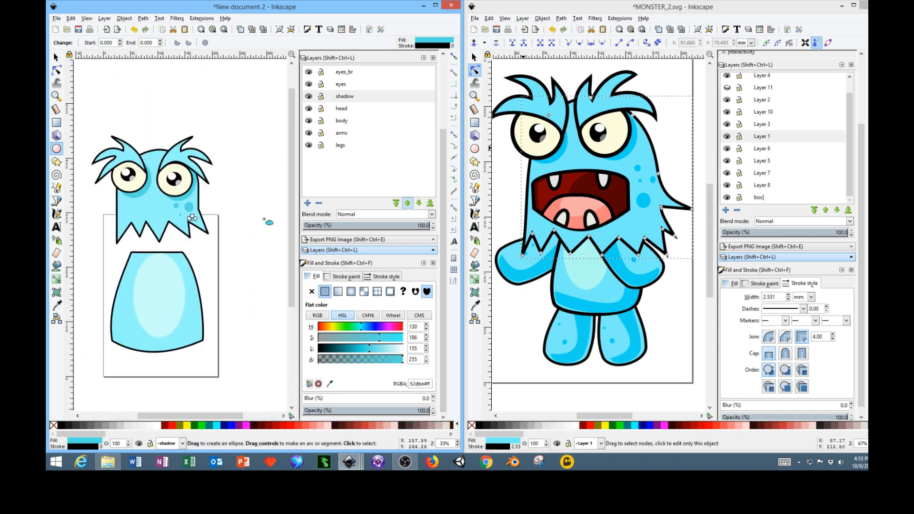
pyautogui.click(56, 57)
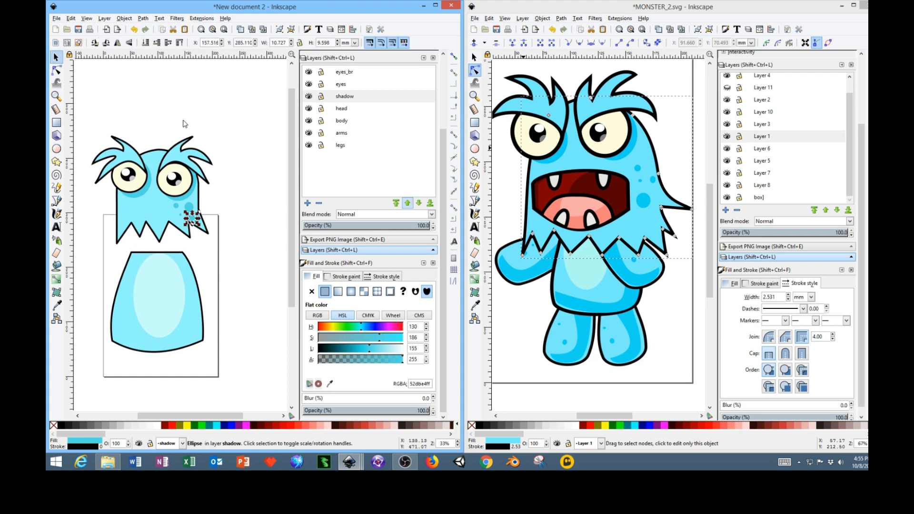
pyautogui.click(252, 231)
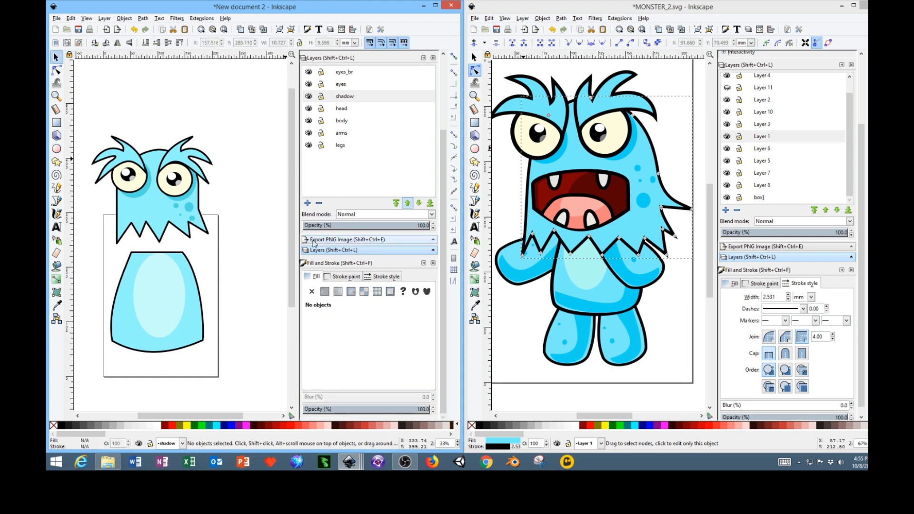
# Add a layer named "mouth", move it below the shadow layer and make it the current layer.
pyautogui.click(308, 203)
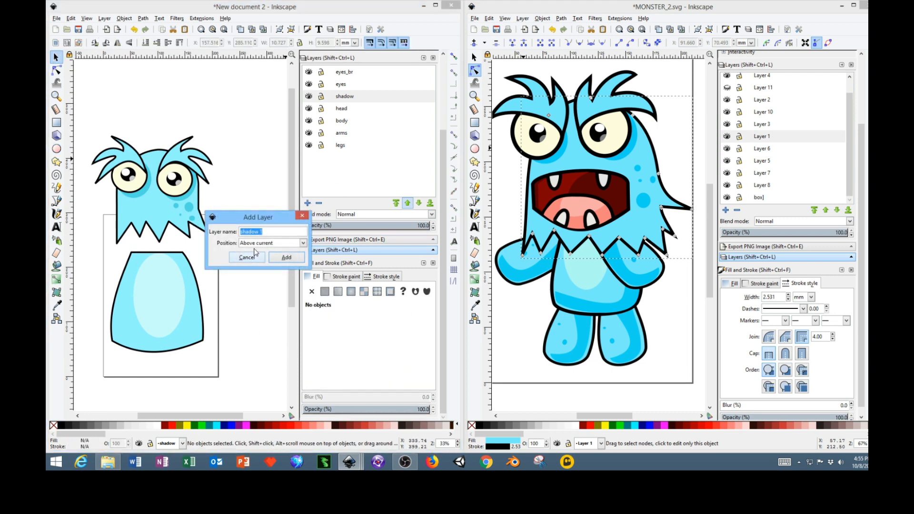
pyautogui.write('mouth')
pyautogui.press('Return')
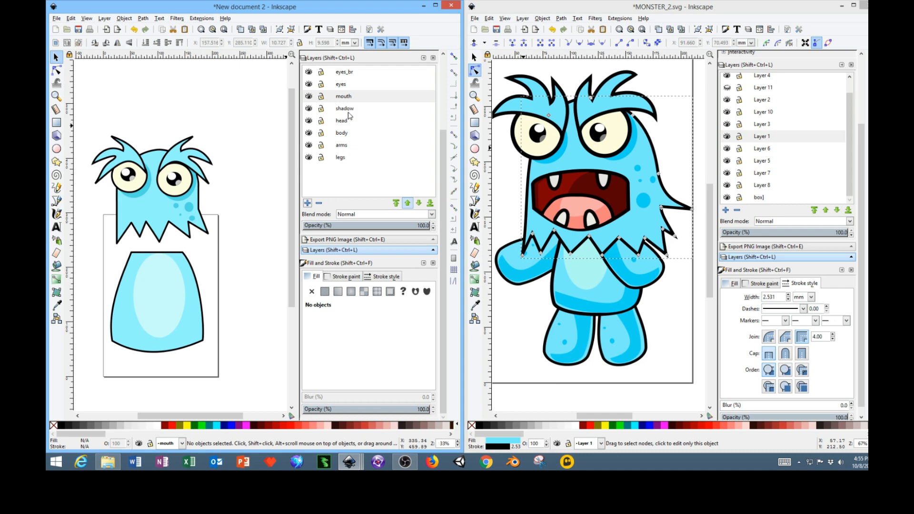
pyautogui.click(344, 96)
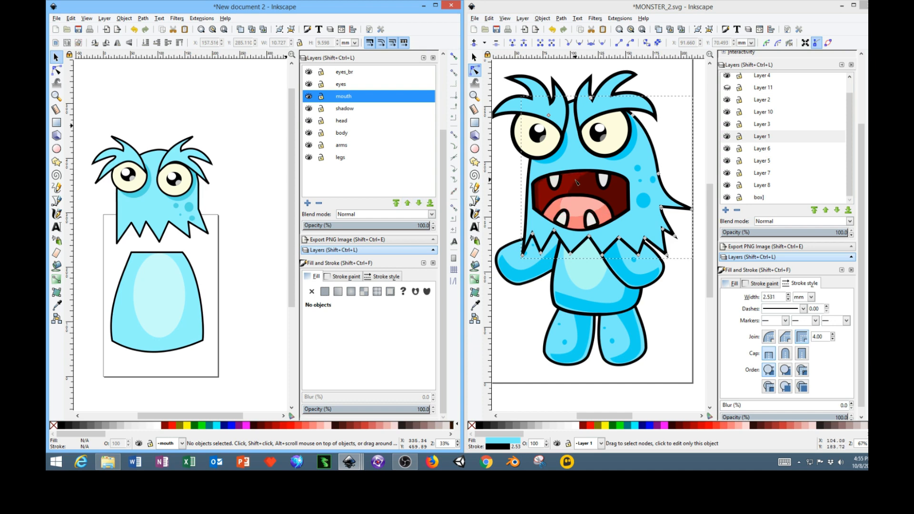
pyautogui.click(419, 205)
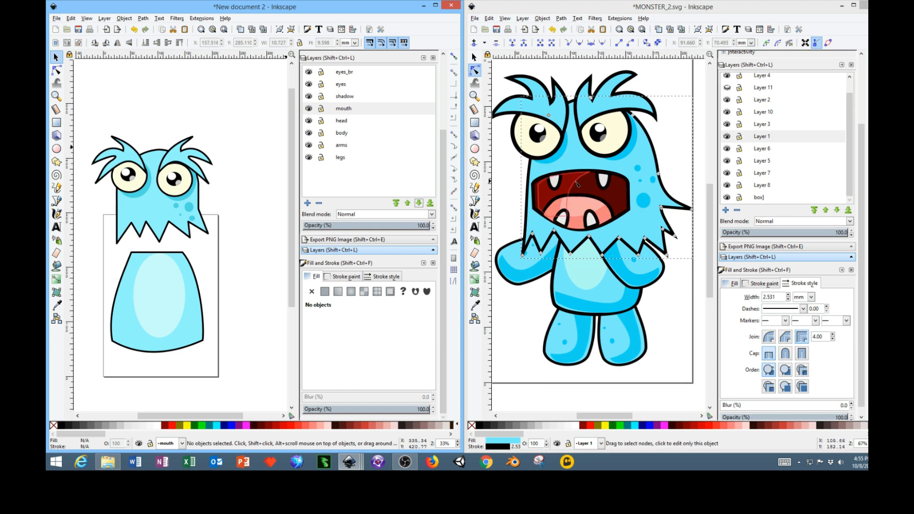
pyautogui.click(351, 97)
pyautogui.click(348, 112)
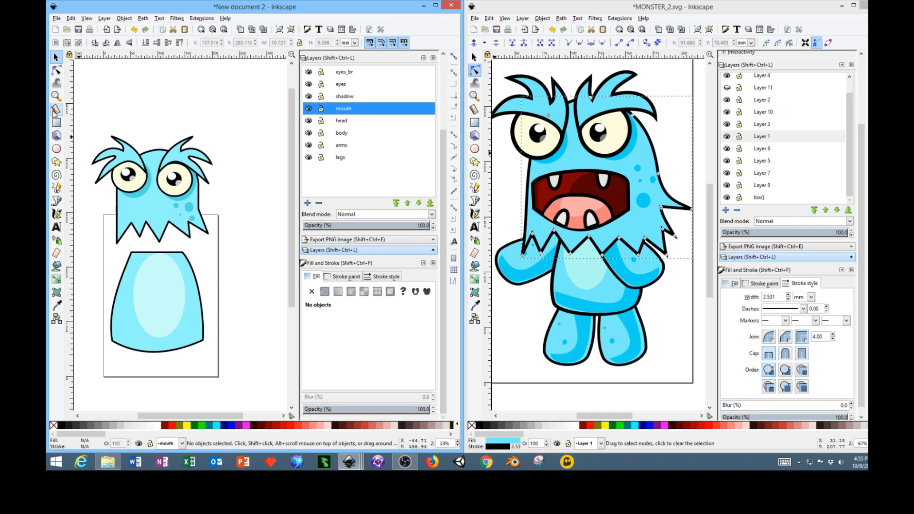
# Draw a closed four-sided path about 163 by 95 mm above the head as the mouth shape.
pyautogui.click(56, 149)
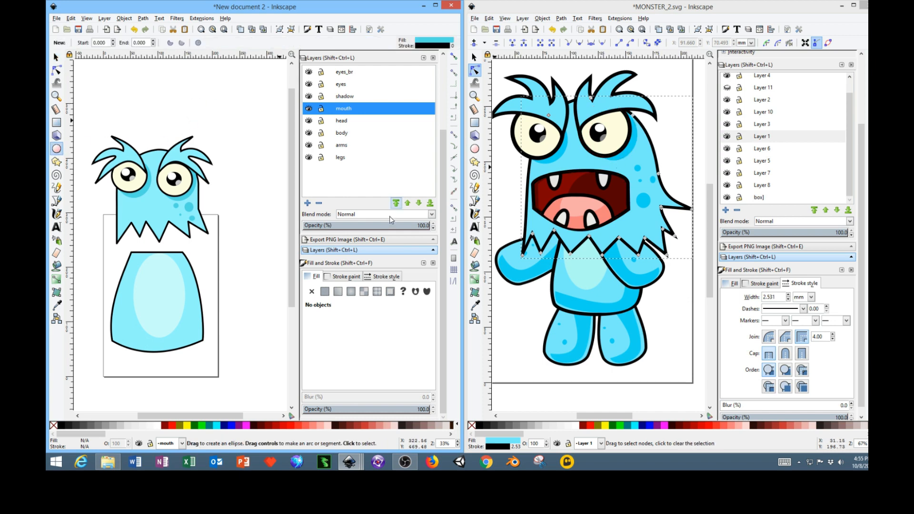
pyautogui.click(57, 200)
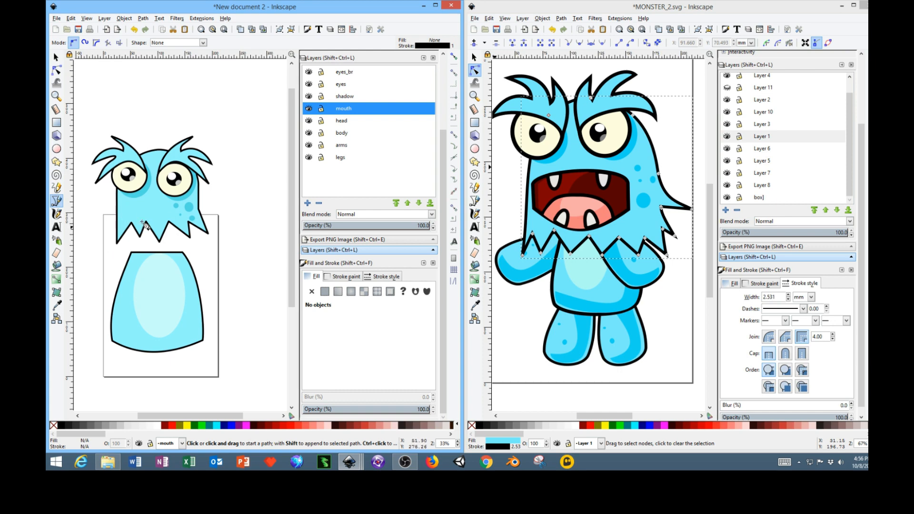
pyautogui.click(121, 83)
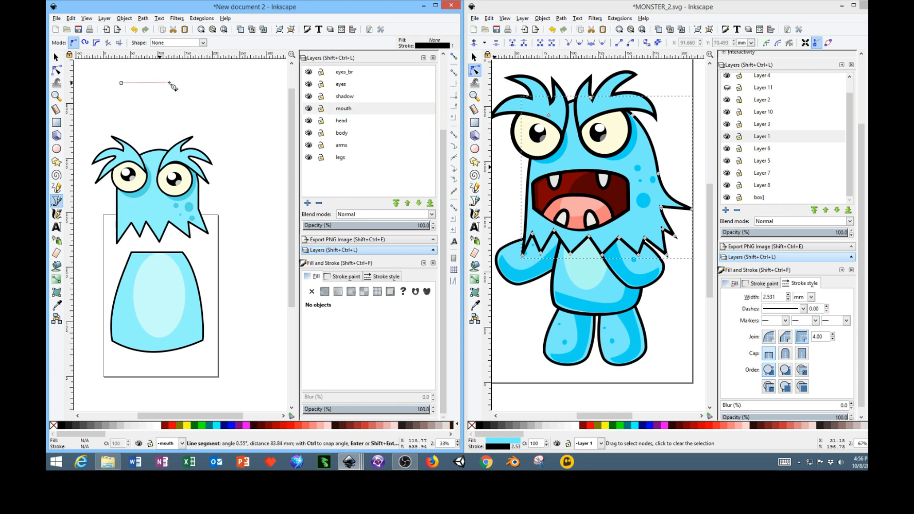
pyautogui.click(210, 82)
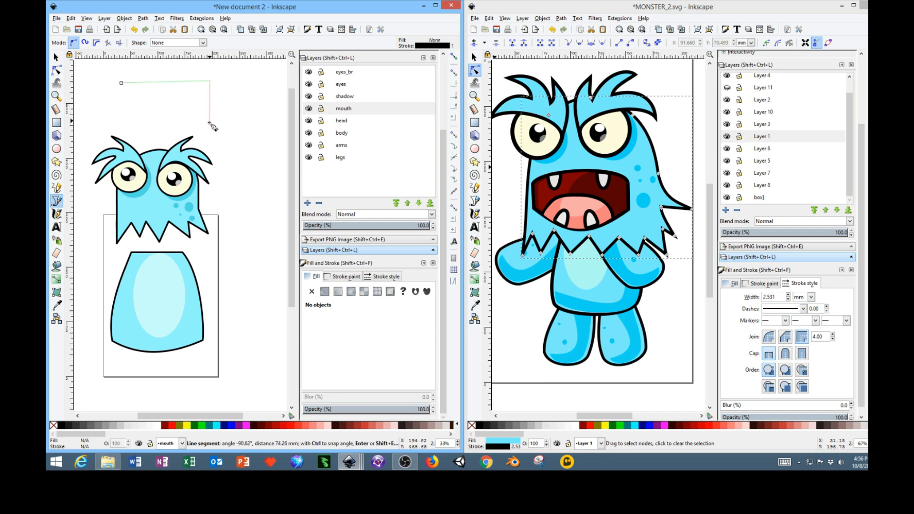
pyautogui.click(125, 133)
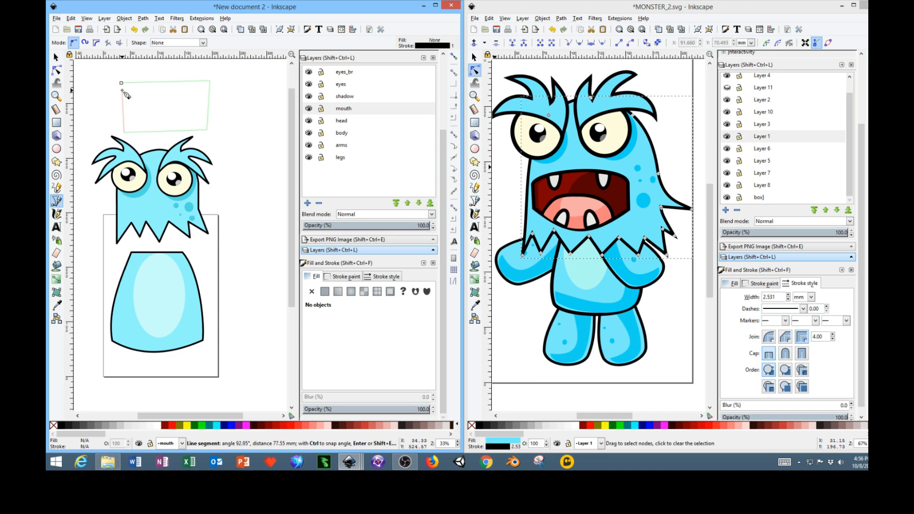
pyautogui.click(122, 83)
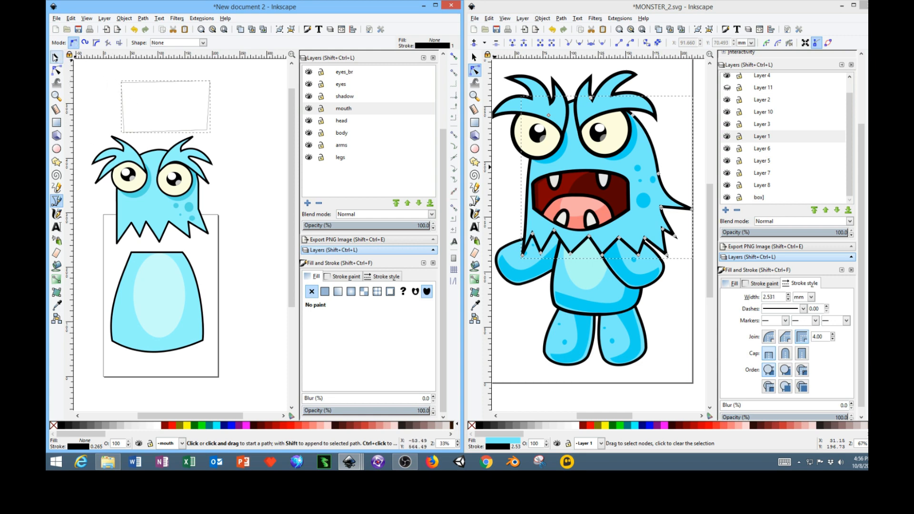
pyautogui.click(238, 102)
pyautogui.click(277, 97)
pyautogui.click(270, 150)
pyautogui.click(239, 141)
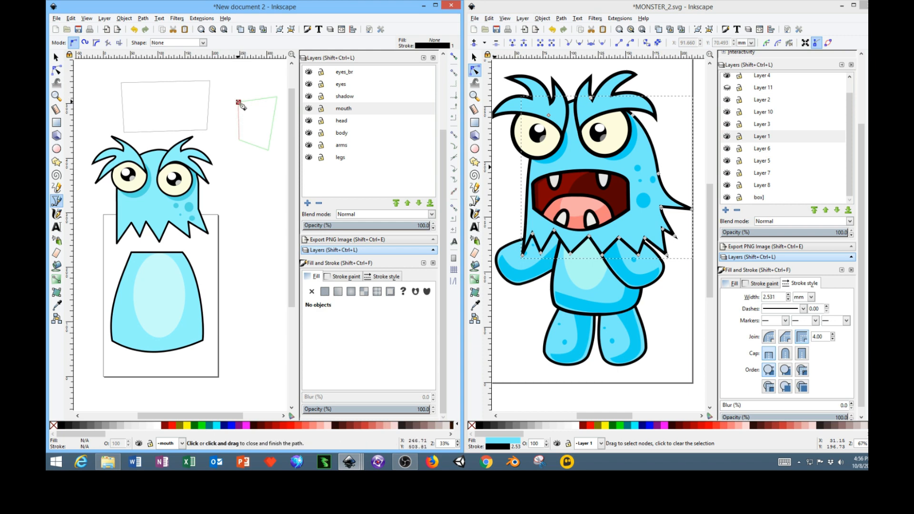
pyautogui.click(239, 103)
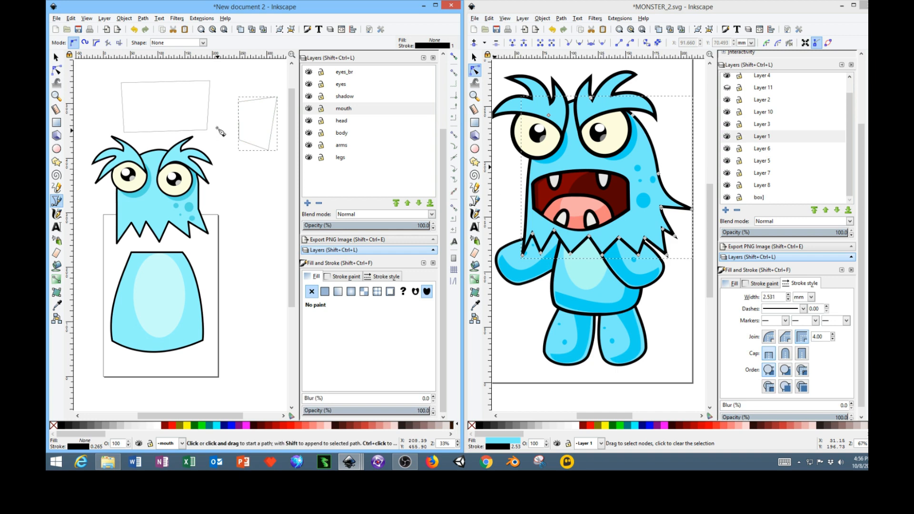
pyautogui.press('Delete')
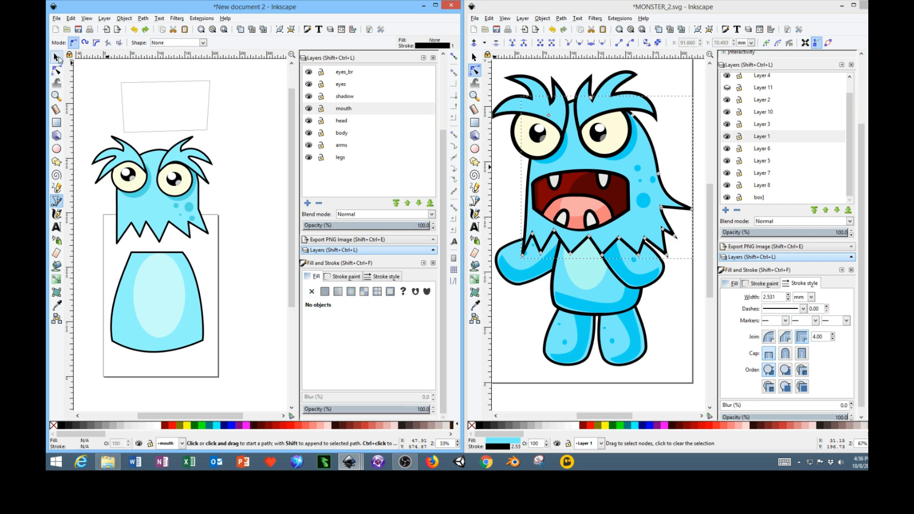
# Fill the mouth shape with dark red 550000 and shrink it to about 63 by 35 mm on the face below the eyes.
pyautogui.click(56, 57)
pyautogui.click(142, 82)
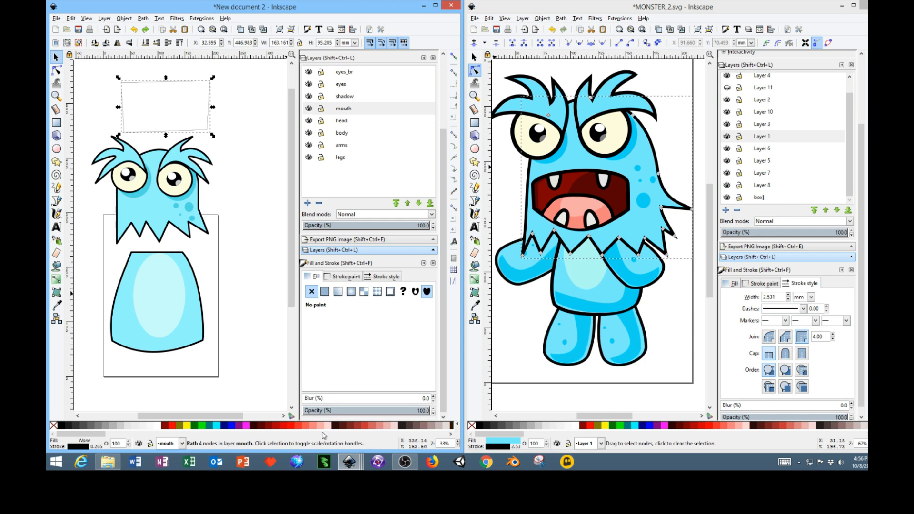
pyautogui.click(263, 426)
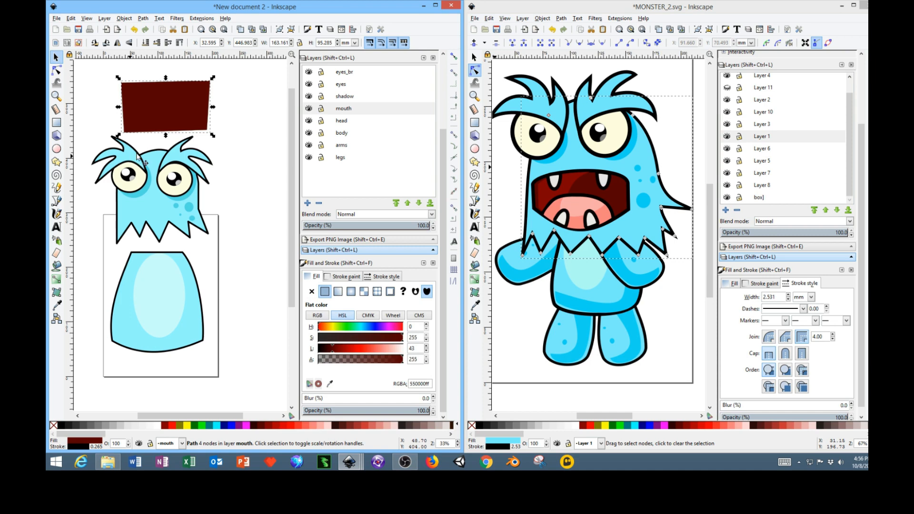
pyautogui.moveTo(166, 119)
pyautogui.mouseDown()
pyautogui.moveTo(164, 208)
pyautogui.moveTo(163, 98)
pyautogui.moveTo(165, 110)
pyautogui.mouseUp()
pyautogui.moveTo(212, 135); pyautogui.dragTo(166, 215)
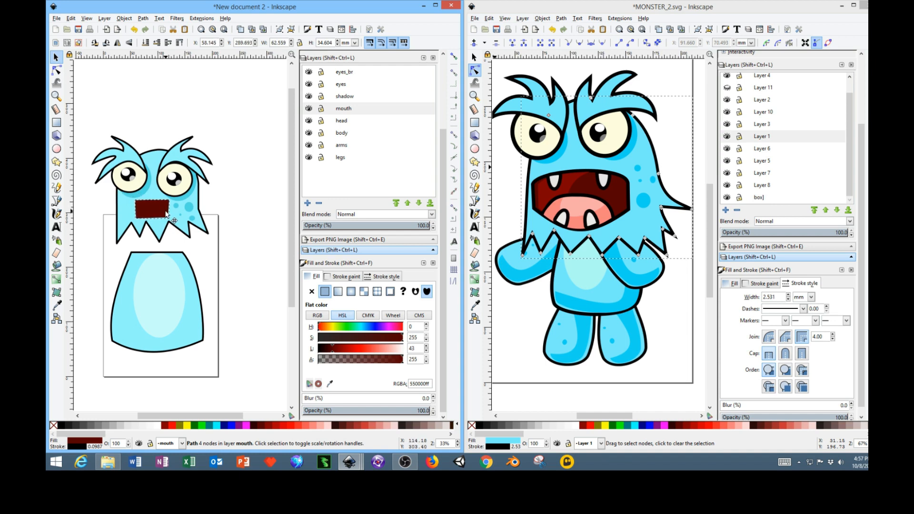
pyautogui.click(207, 258)
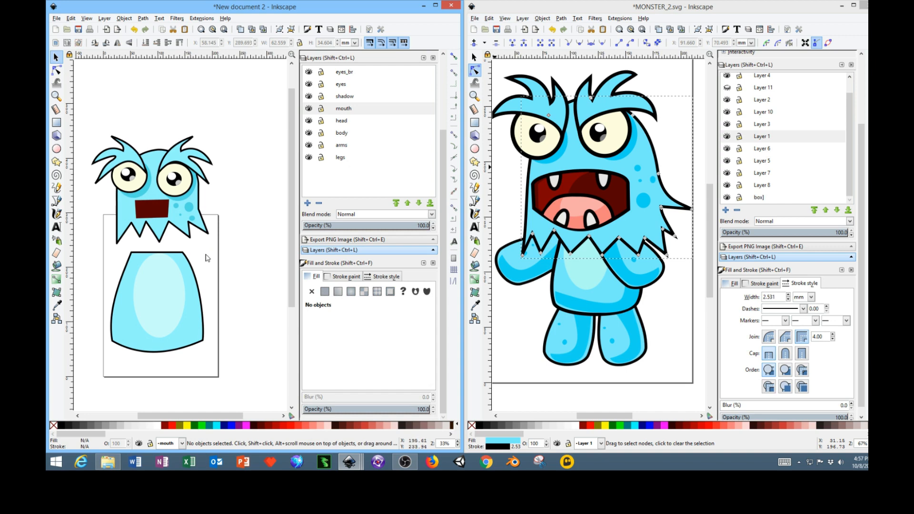
# Widen the new document's window and shift the mouth shape slightly left on the face.
pyautogui.scroll(3, 201, 266)
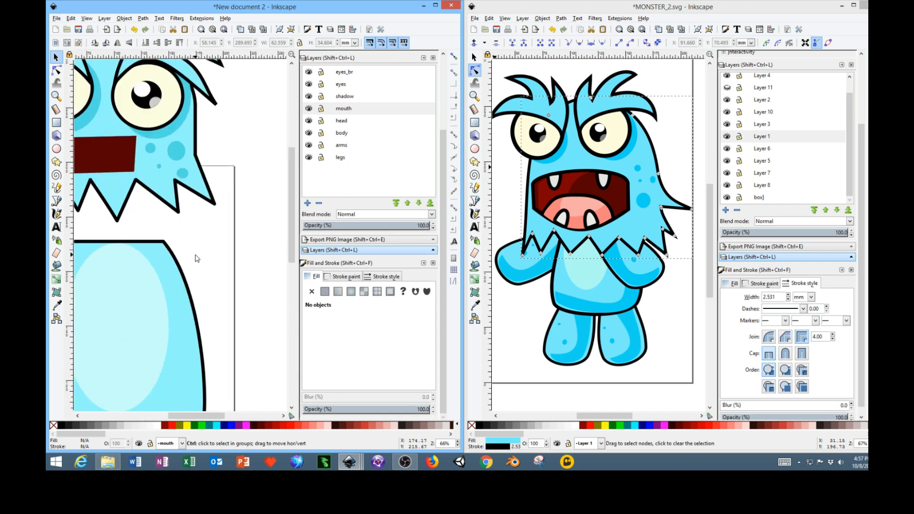
pyautogui.moveTo(189, 260); pyautogui.dragTo(238, 298)
pyautogui.moveTo(176, 284)
pyautogui.mouseDown()
pyautogui.moveTo(188, 306)
pyautogui.moveTo(219, 253)
pyautogui.moveTo(207, 338)
pyautogui.moveTo(225, 262)
pyautogui.moveTo(224, 310)
pyautogui.moveTo(188, 317)
pyautogui.moveTo(223, 241)
pyautogui.moveTo(217, 269)
pyautogui.moveTo(147, 241)
pyautogui.moveTo(229, 256)
pyautogui.moveTo(236, 233)
pyautogui.mouseUp()
pyautogui.moveTo(249, 244)
pyautogui.mouseDown()
pyautogui.moveTo(194, 324)
pyautogui.moveTo(241, 248)
pyautogui.moveTo(215, 286)
pyautogui.moveTo(233, 260)
pyautogui.moveTo(270, 260)
pyautogui.moveTo(241, 261)
pyautogui.mouseUp()
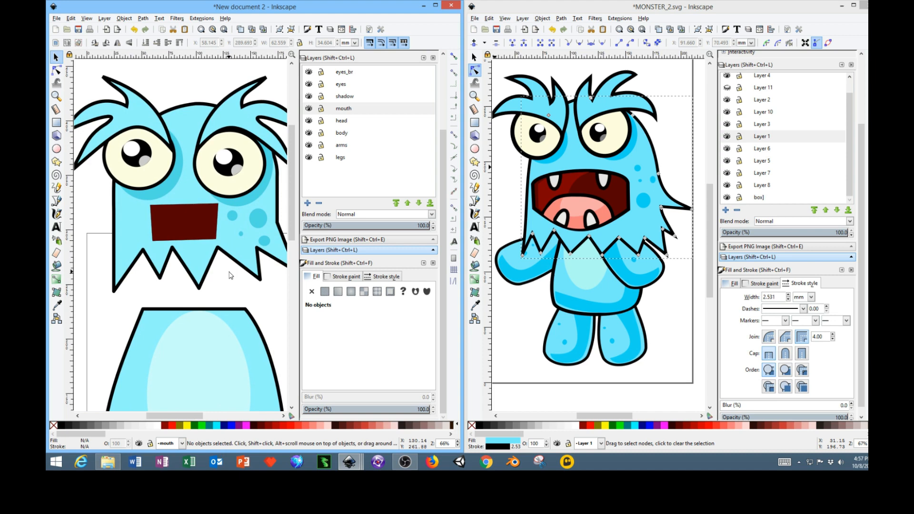
pyautogui.moveTo(167, 297); pyautogui.dragTo(203, 296)
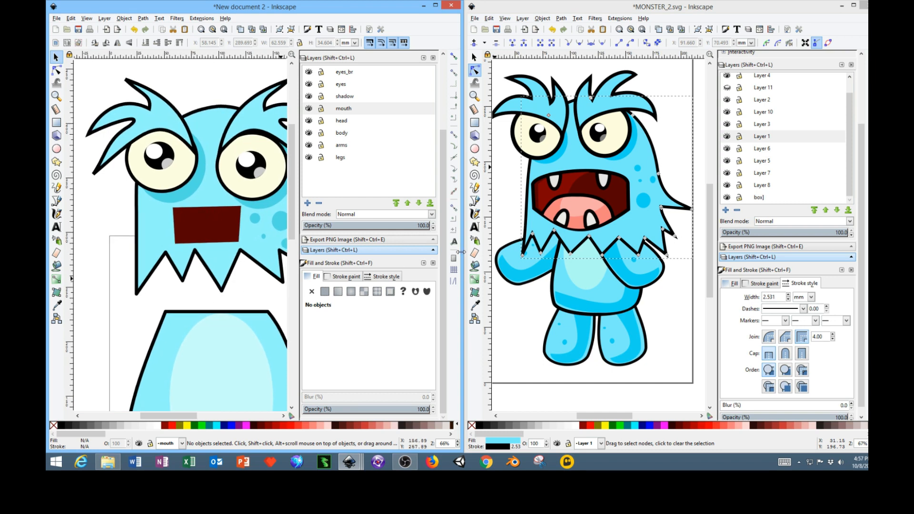
pyautogui.moveTo(460, 252); pyautogui.dragTo(489, 257)
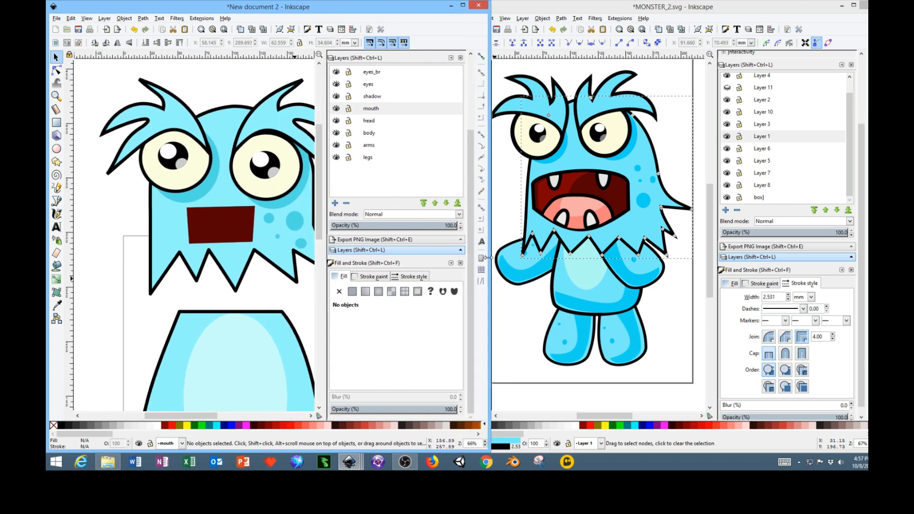
pyautogui.moveTo(292, 293); pyautogui.dragTo(262, 305)
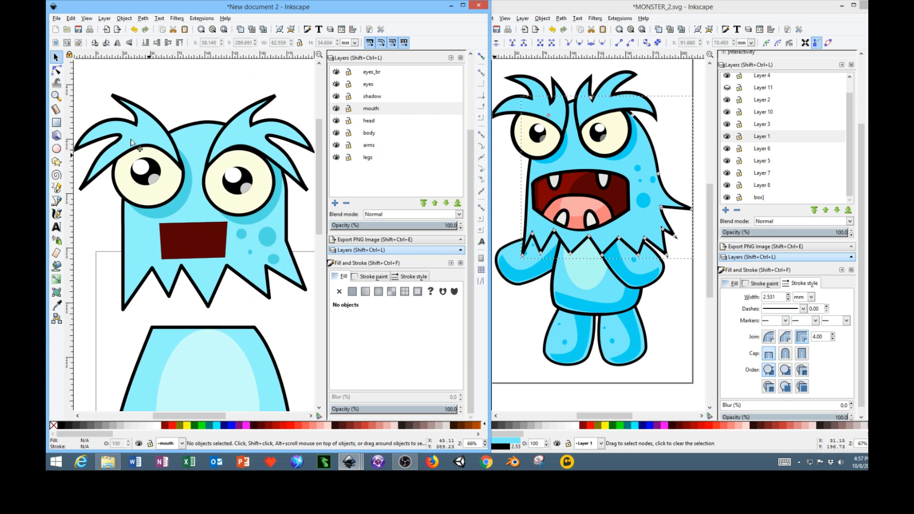
pyautogui.click(206, 245)
pyautogui.moveTo(205, 242); pyautogui.dragTo(193, 241)
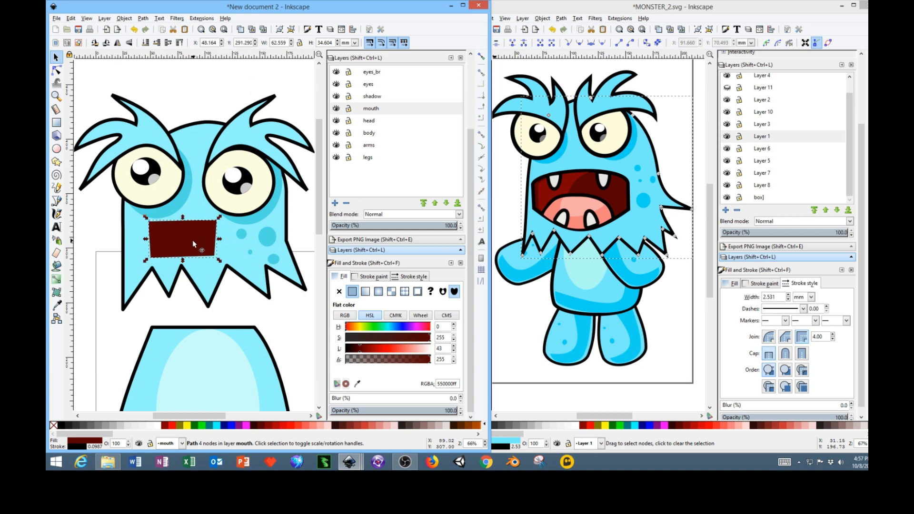
# Move the mouth's four corner nodes outward to form a near rectangle about 82 by 36 mm.
pyautogui.click(57, 70)
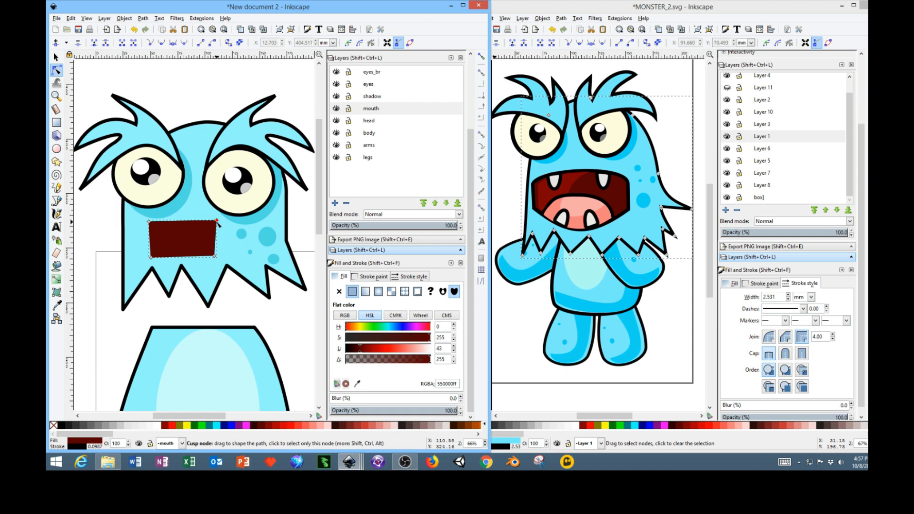
pyautogui.moveTo(217, 221); pyautogui.dragTo(227, 223)
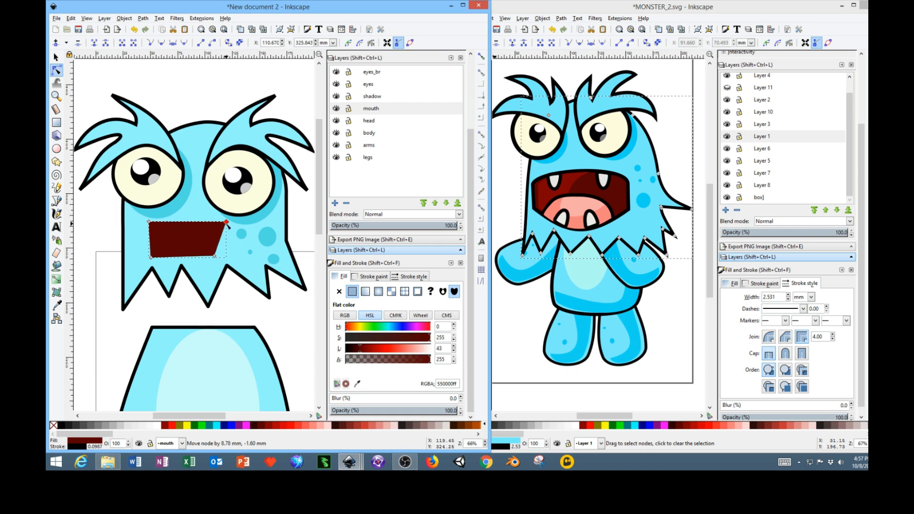
pyautogui.moveTo(216, 257); pyautogui.dragTo(226, 259)
pyautogui.moveTo(149, 222); pyautogui.dragTo(137, 220)
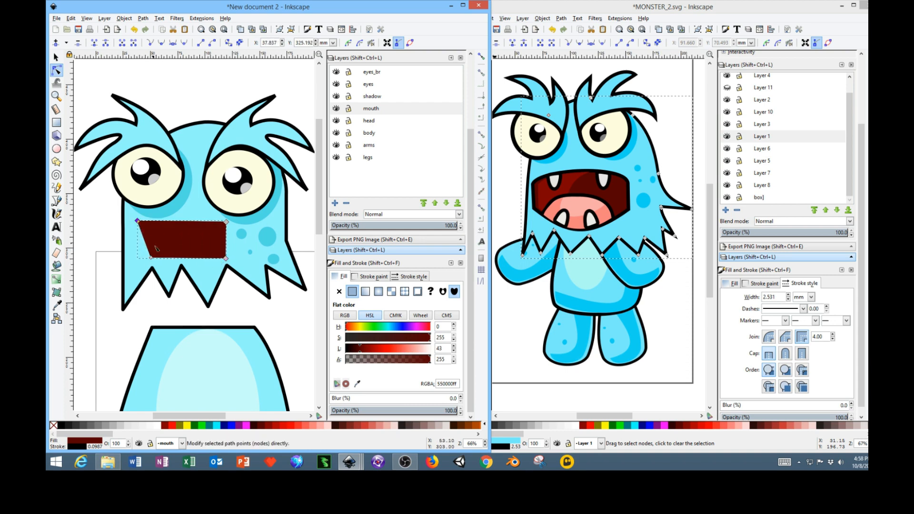
pyautogui.moveTo(151, 257); pyautogui.dragTo(137, 261)
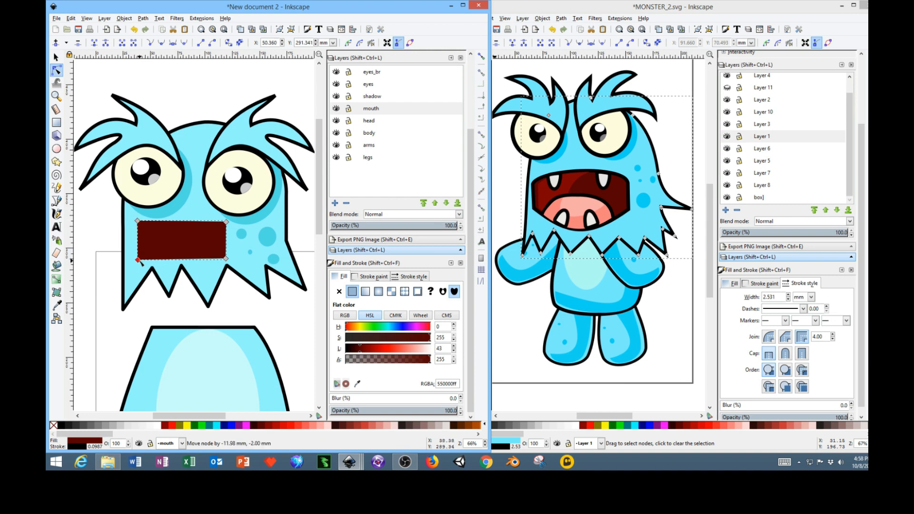
# Narrow the mouth to about 78 mm and place it centrally below the eyes.
pyautogui.click(56, 57)
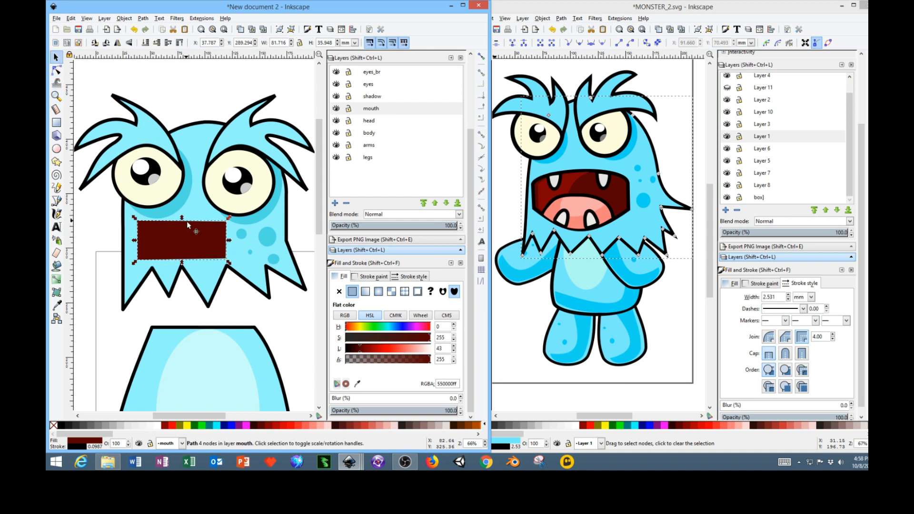
pyautogui.moveTo(190, 233); pyautogui.dragTo(193, 232)
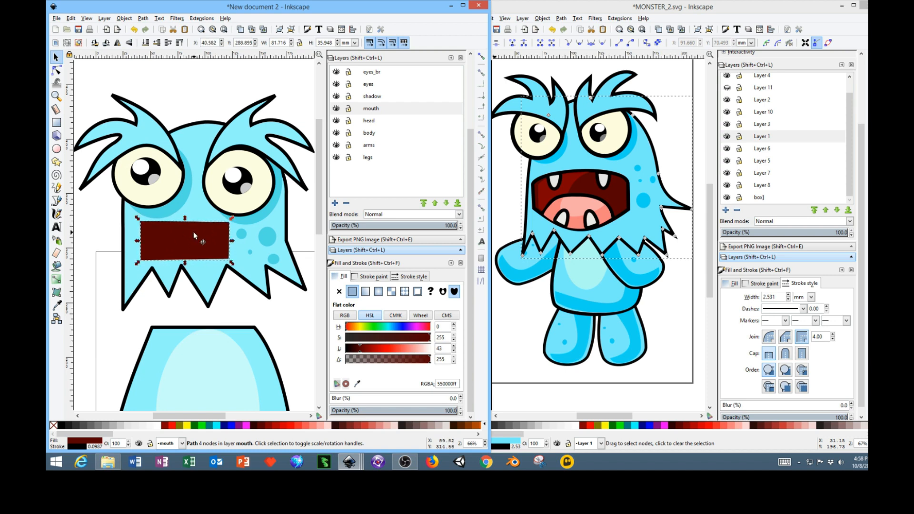
pyautogui.moveTo(233, 241); pyautogui.dragTo(210, 228)
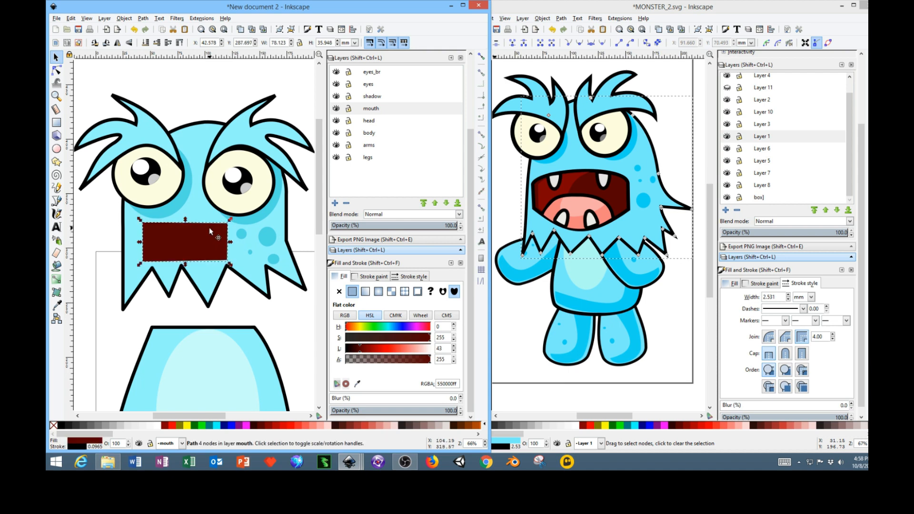
# Bend the mouth's lower edge downward and its upper edge upward into curves.
pyautogui.click(57, 70)
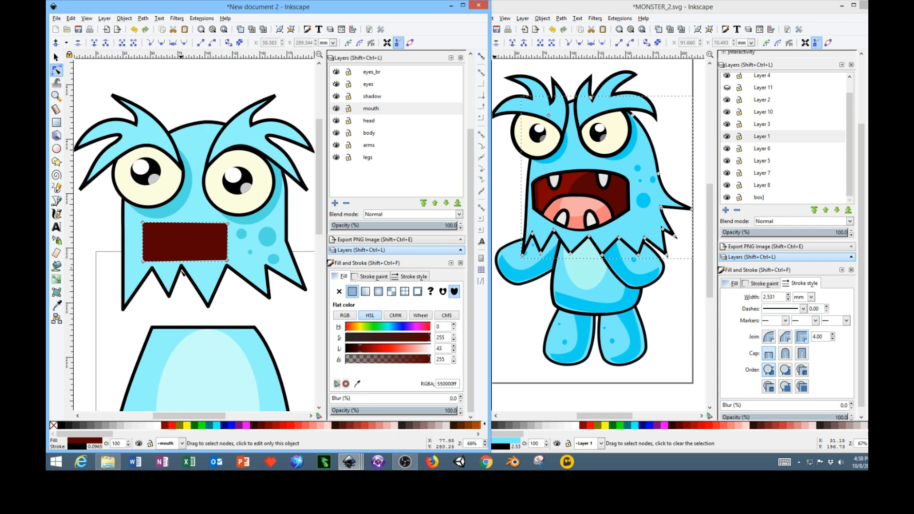
pyautogui.moveTo(183, 262); pyautogui.dragTo(187, 276)
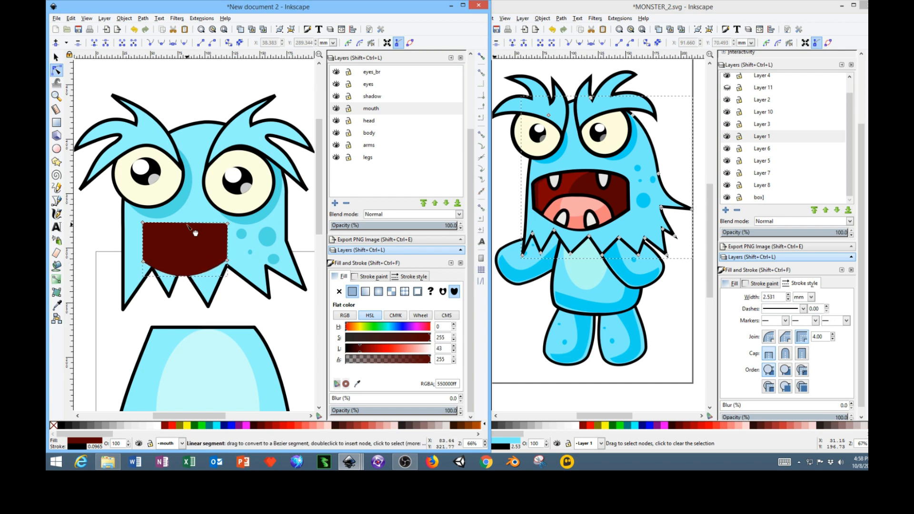
pyautogui.moveTo(187, 224); pyautogui.dragTo(186, 214)
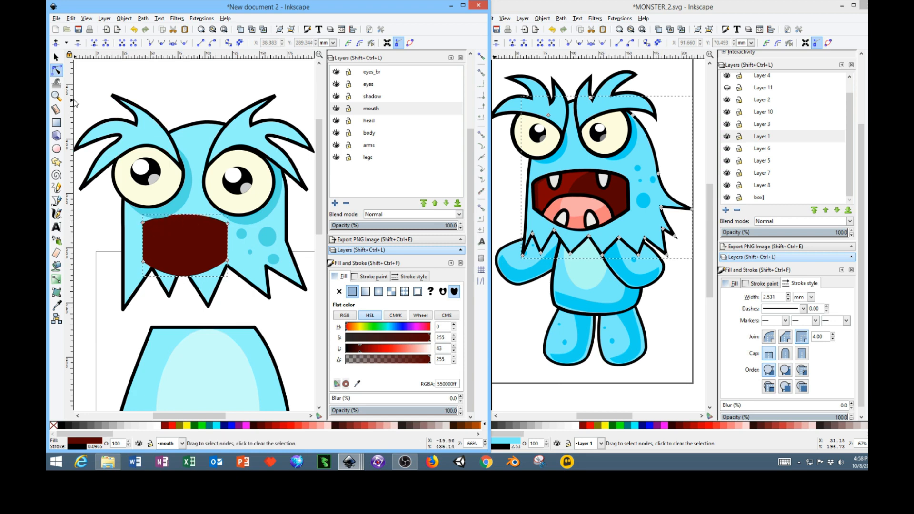
# Scale the curved mouth down to about 63 by 39 mm and move it between the eyes and the jagged fringe.
pyautogui.click(56, 57)
pyautogui.click(182, 237)
pyautogui.click(232, 214)
pyautogui.moveTo(231, 213); pyautogui.dragTo(214, 235)
pyautogui.moveTo(190, 272); pyautogui.dragTo(207, 260)
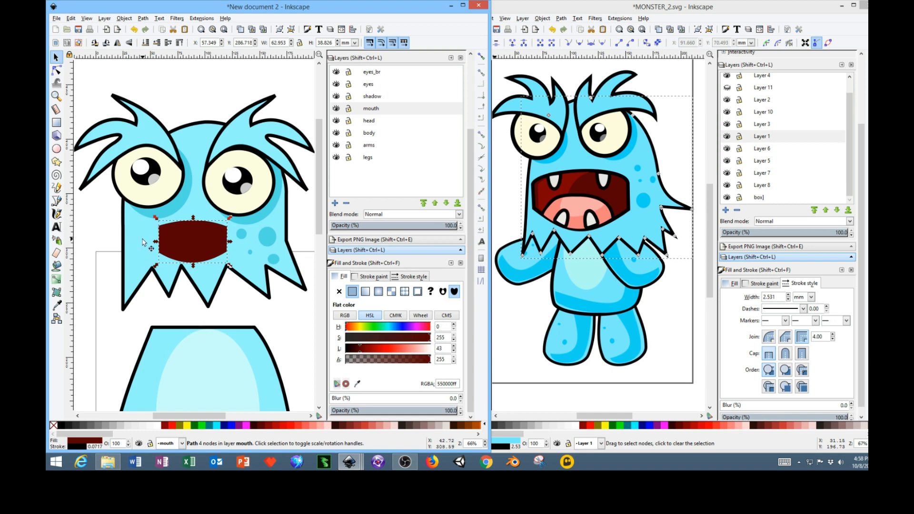
pyautogui.moveTo(202, 242); pyautogui.dragTo(204, 241)
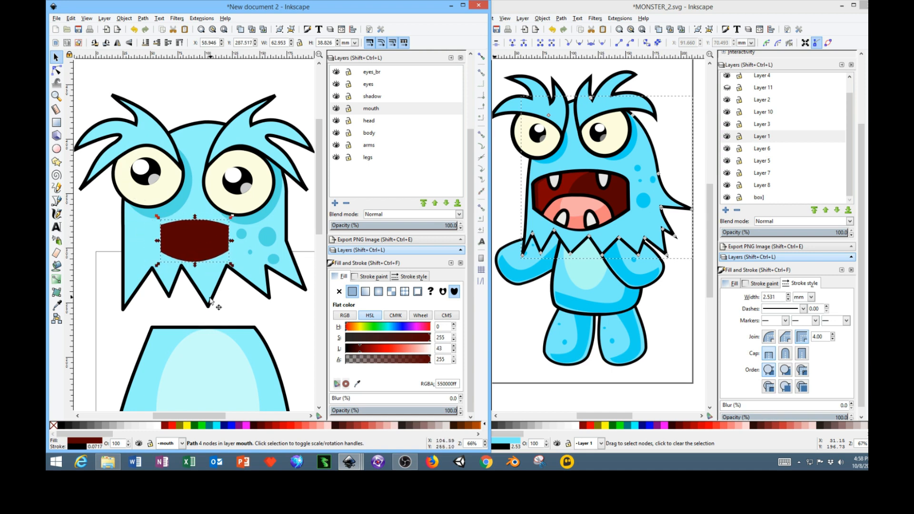
# Draw a pink ffaaaa ellipse about 44 by 42 mm over the lower part of the mouth as the tongue.
pyautogui.click(56, 149)
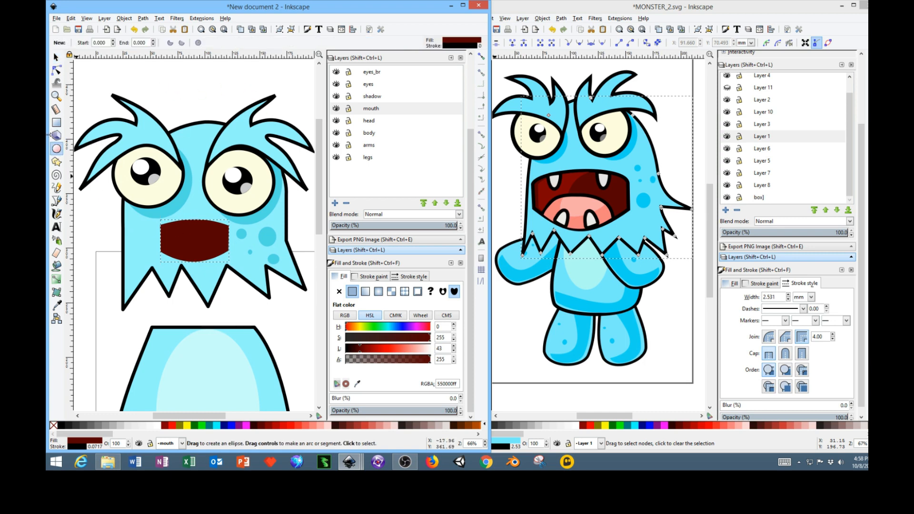
pyautogui.click(321, 425)
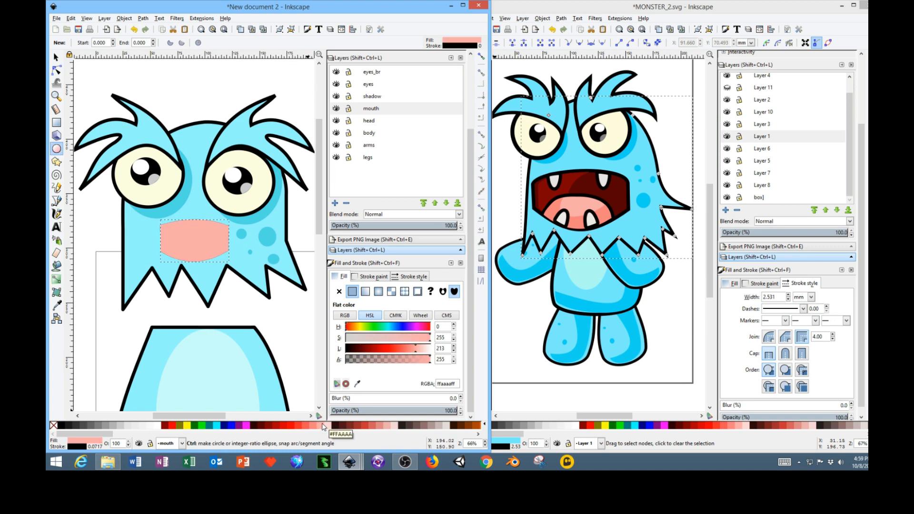
pyautogui.hotkey('ctrl', 'z')
pyautogui.moveTo(168, 78)
pyautogui.mouseDown()
pyautogui.moveTo(216, 125)
pyautogui.moveTo(219, 245)
pyautogui.moveTo(201, 115)
pyautogui.moveTo(232, 248)
pyautogui.moveTo(212, 252)
pyautogui.mouseUp()
pyautogui.click(56, 57)
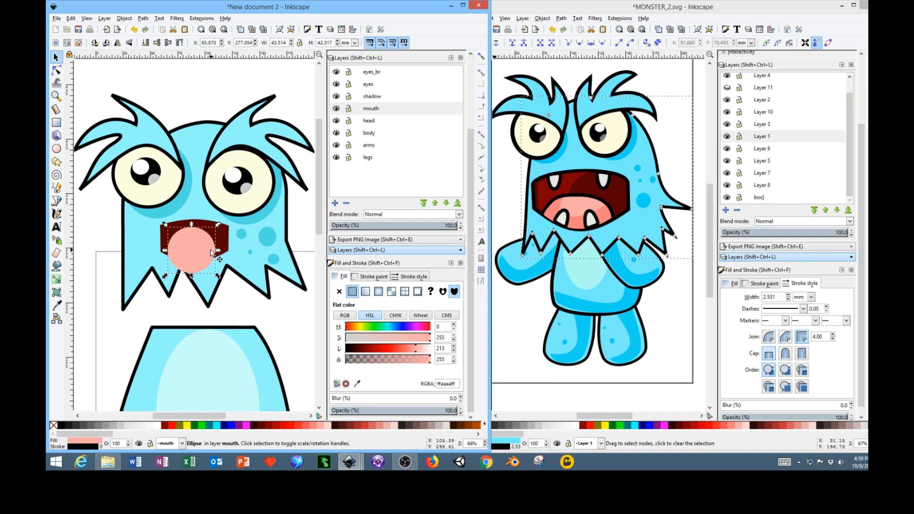
# Cut off the tongue ellipse's lower half by subtracting a rectangle about 74 by 30 mm with Difference.
pyautogui.click(56, 122)
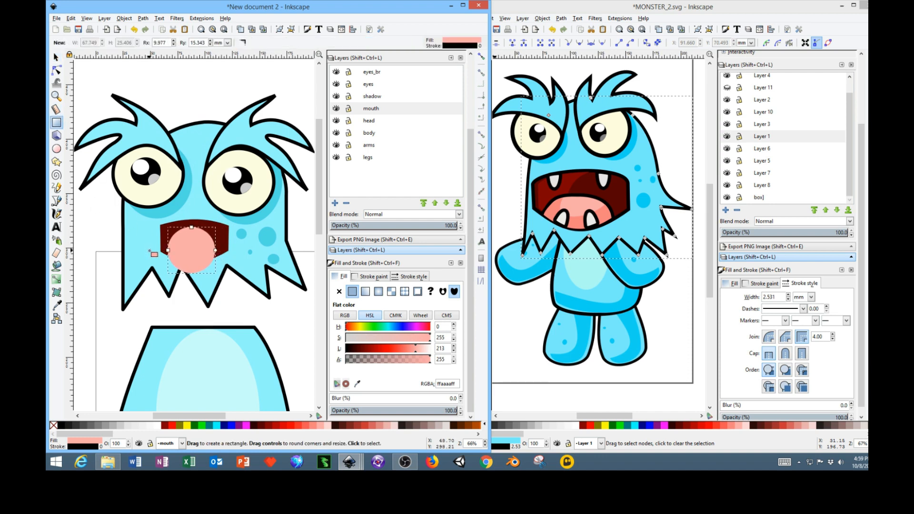
pyautogui.moveTo(152, 251); pyautogui.dragTo(233, 284)
pyautogui.click(56, 56)
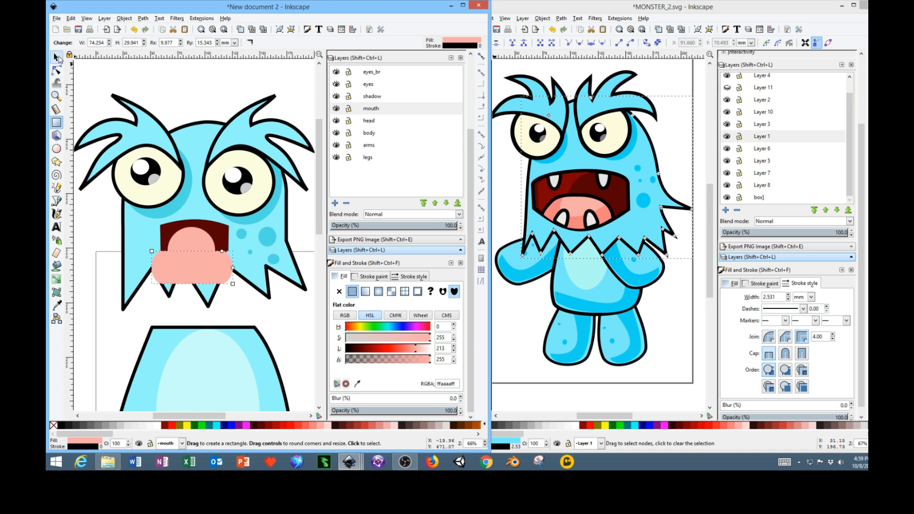
pyautogui.click(204, 244)
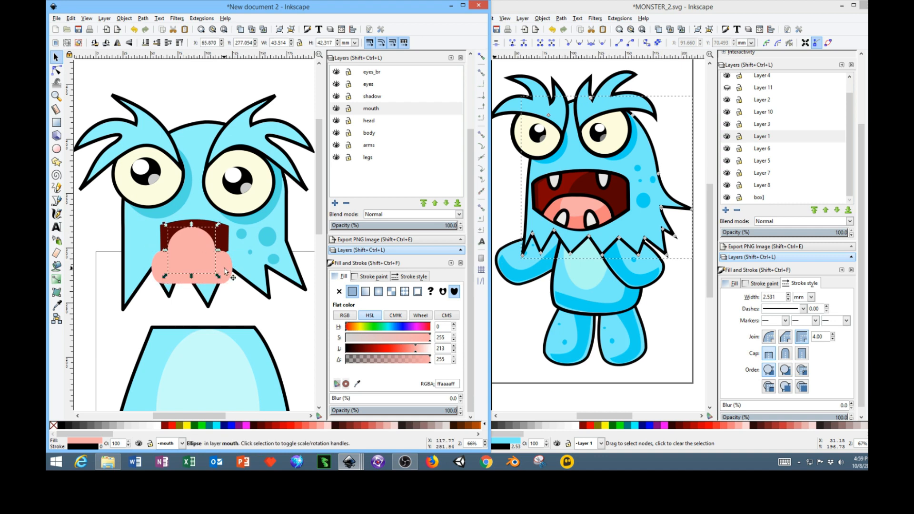
pyautogui.hotkey('ctrl', 'a')
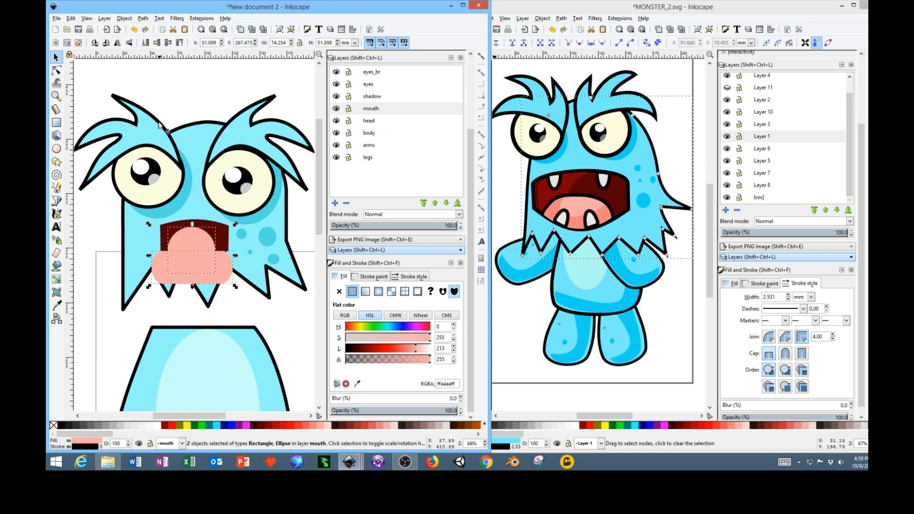
pyautogui.click(148, 19)
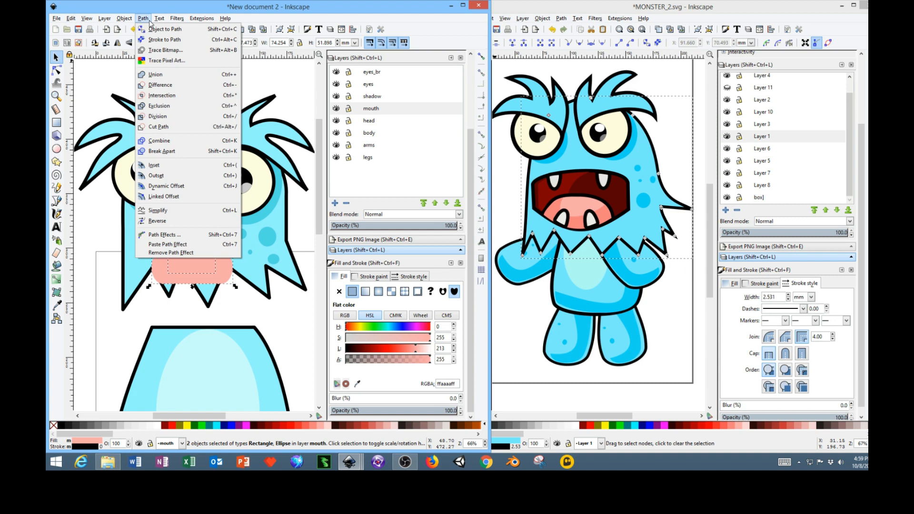
pyautogui.click(159, 87)
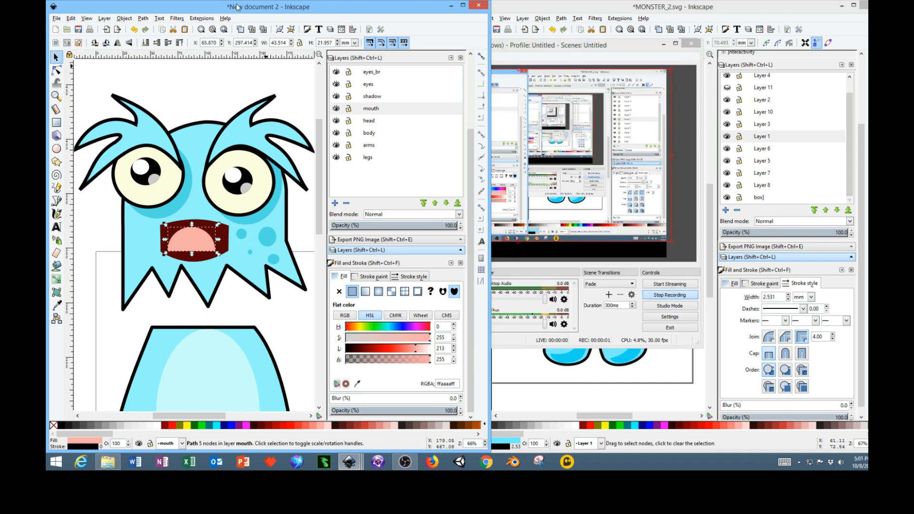
# Bend the tongue's flat lower edge downward into a curve and shift the tongue slightly down within the mouth.
pyautogui.click(631, 5)
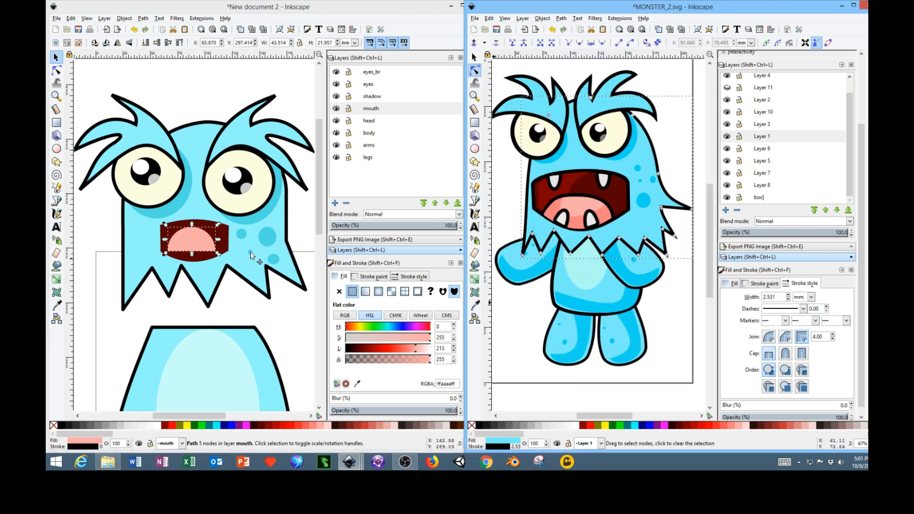
pyautogui.click(56, 71)
pyautogui.moveTo(195, 252); pyautogui.dragTo(192, 261)
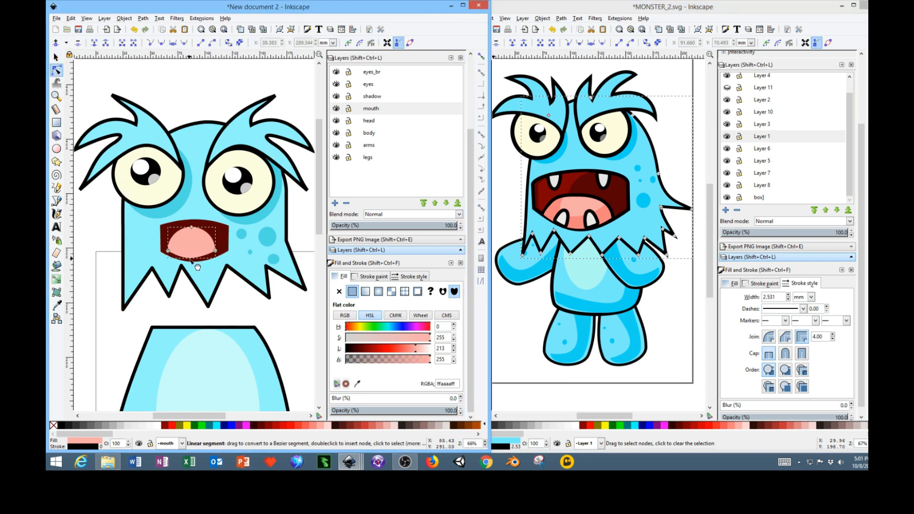
pyautogui.click(56, 57)
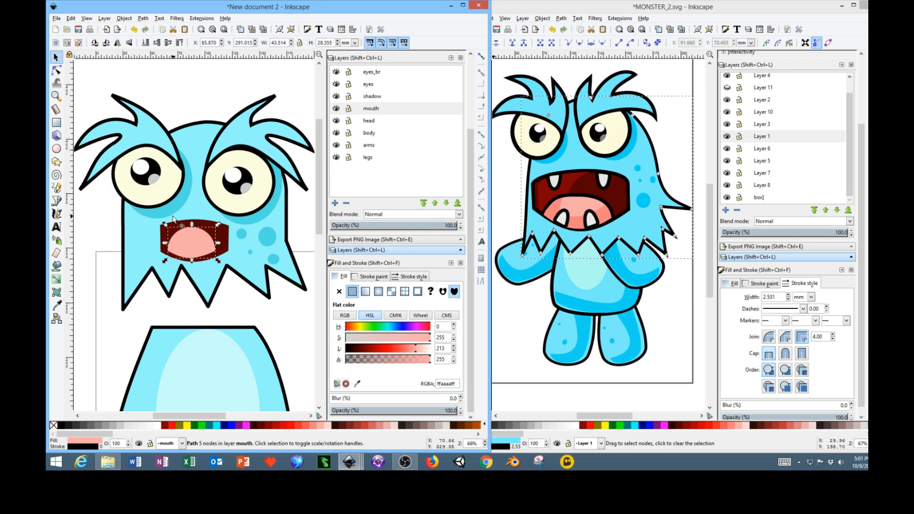
pyautogui.moveTo(198, 248); pyautogui.dragTo(199, 248)
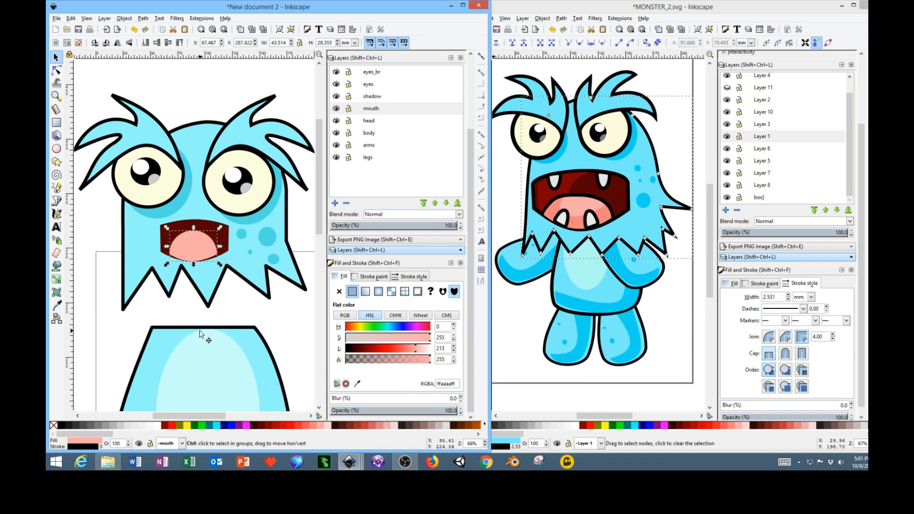
# Remove the surplus duplicate nodes at the tongue's two lower corners.
pyautogui.keyDown('ctrl'); pyautogui.scroll(3, 205, 329); pyautogui.keyUp('ctrl')
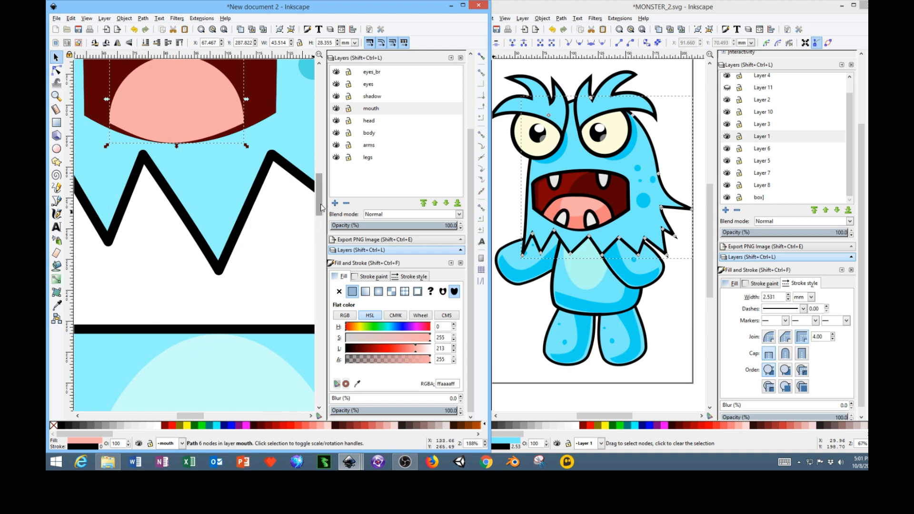
pyautogui.scroll(6, 266, 224)
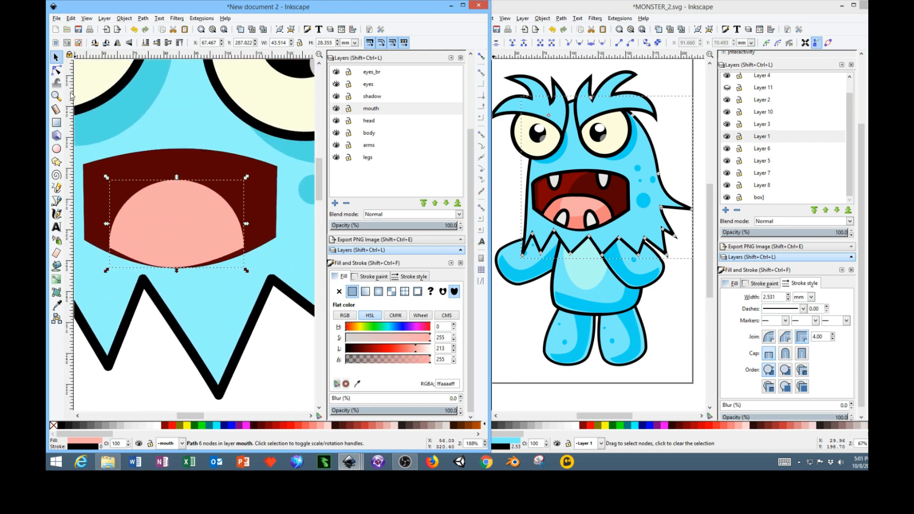
pyautogui.click(57, 70)
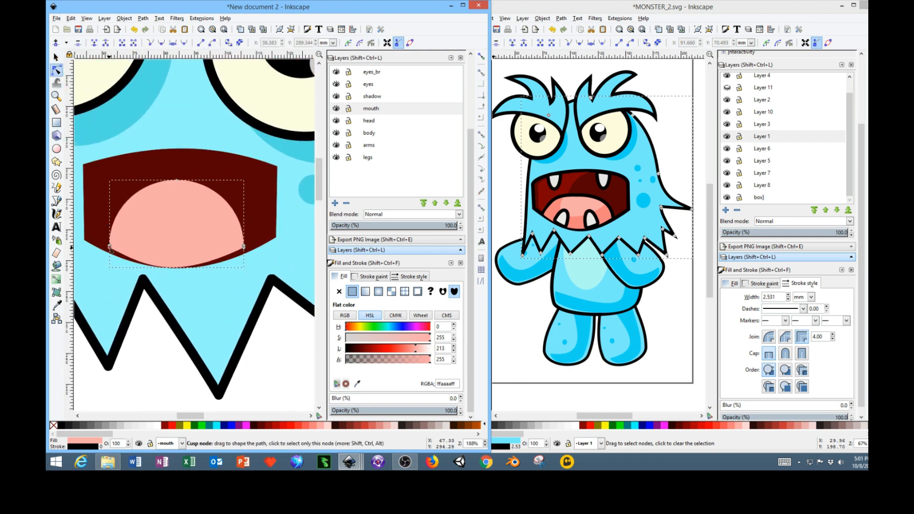
pyautogui.moveTo(109, 246); pyautogui.dragTo(110, 253)
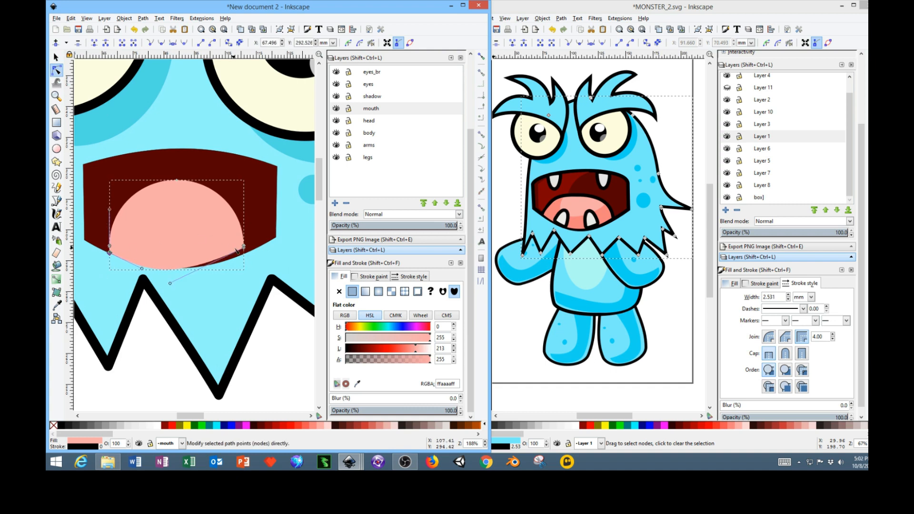
pyautogui.moveTo(245, 250); pyautogui.dragTo(254, 248)
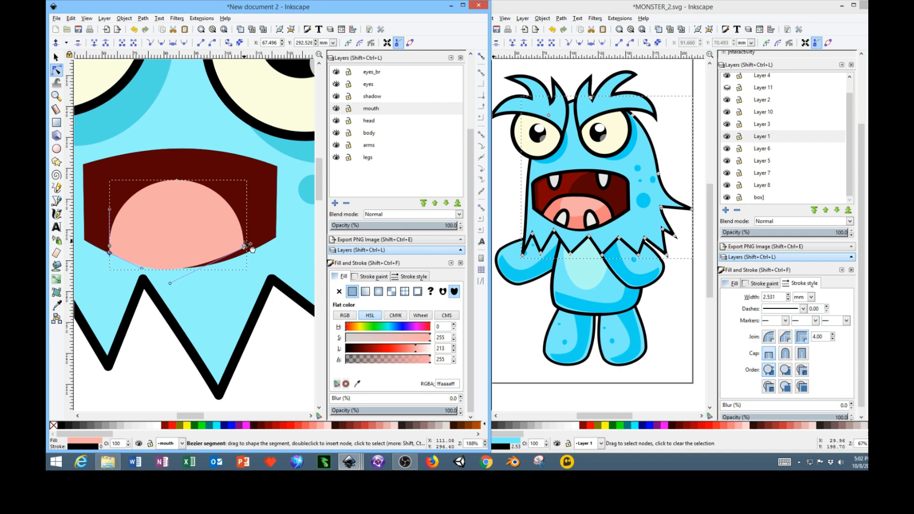
pyautogui.press('Delete')
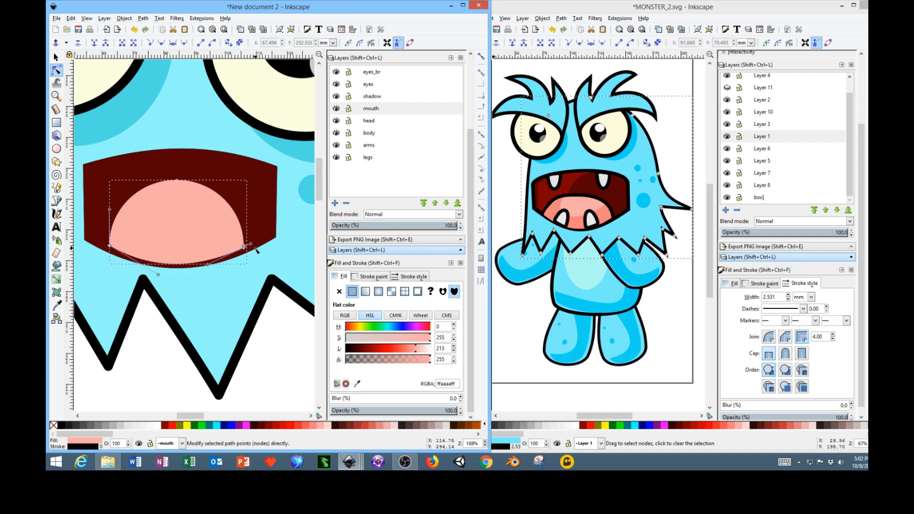
pyautogui.click(244, 246)
pyautogui.press('Delete')
# Reshape the tongue's bottom edge between its two corner nodes so that it bulges down along the mouth's lower edge.
pyautogui.click(243, 246)
pyautogui.click(109, 247)
pyautogui.moveTo(183, 257); pyautogui.dragTo(185, 270)
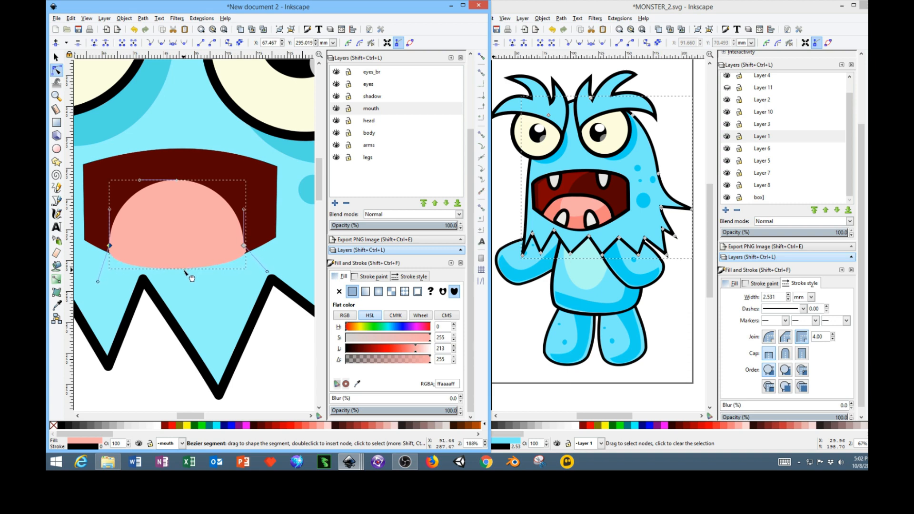
pyautogui.moveTo(268, 273); pyautogui.dragTo(248, 277)
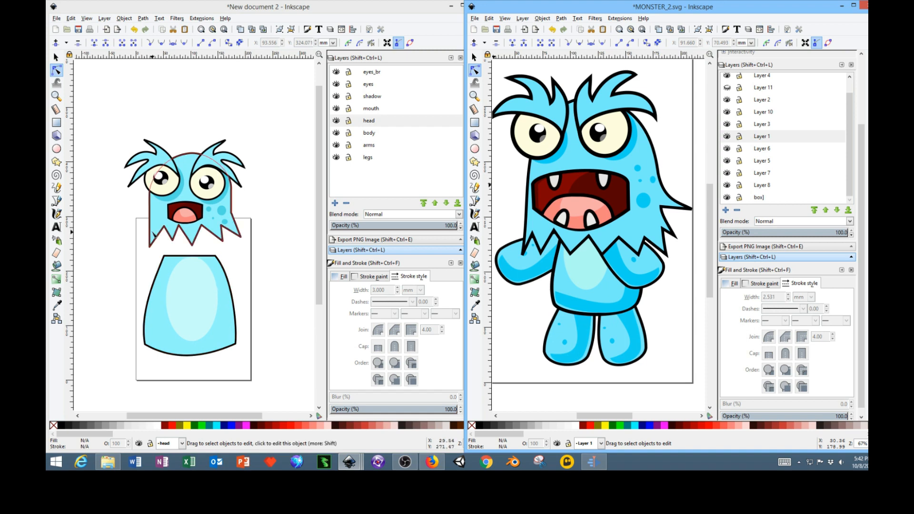
# Make the legs layer current and bring the area below the body into view.
pyautogui.scroll(1, 153, 234)
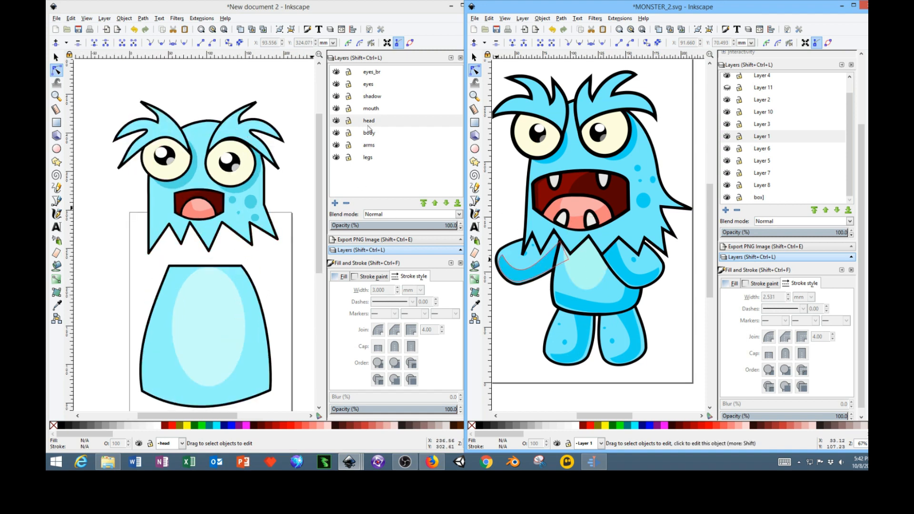
pyautogui.click(369, 163)
pyautogui.click(374, 146)
pyautogui.click(371, 157)
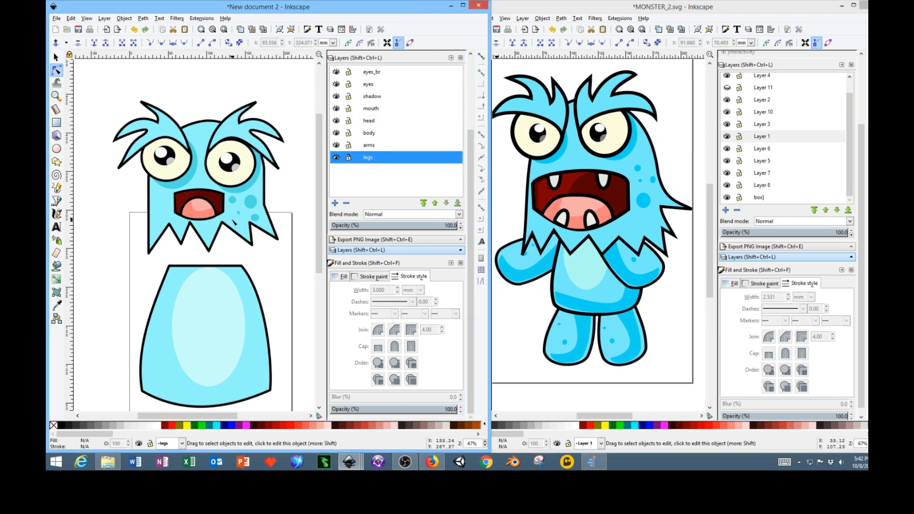
pyautogui.scroll(-6, 236, 223)
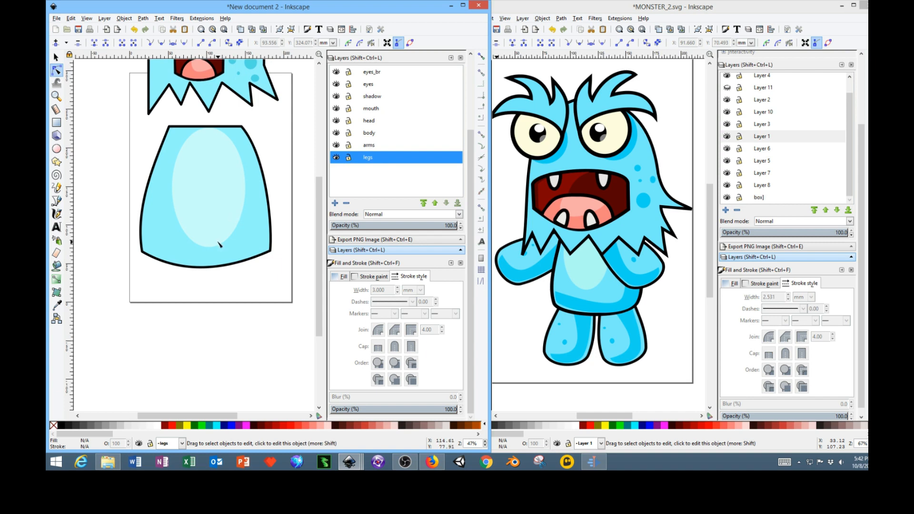
pyautogui.scroll(3, 219, 245)
pyautogui.keyDown('ctrl'); pyautogui.scroll(-3, 205, 247); pyautogui.keyUp('ctrl')
pyautogui.keyDown('ctrl'); pyautogui.scroll(2, 191, 249); pyautogui.keyUp('ctrl')
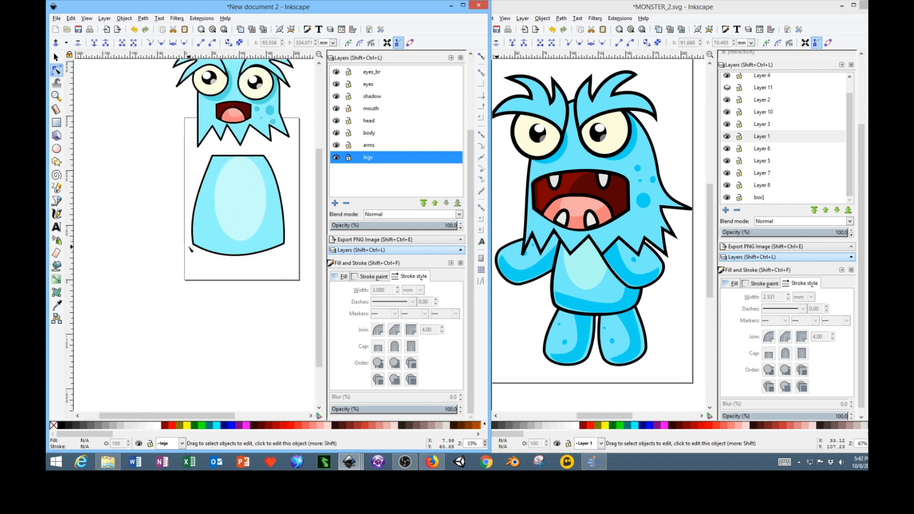
# Draw a square-cornered rectangle about 76 by 158 mm as the first leg and place it just below the body.
pyautogui.click(56, 122)
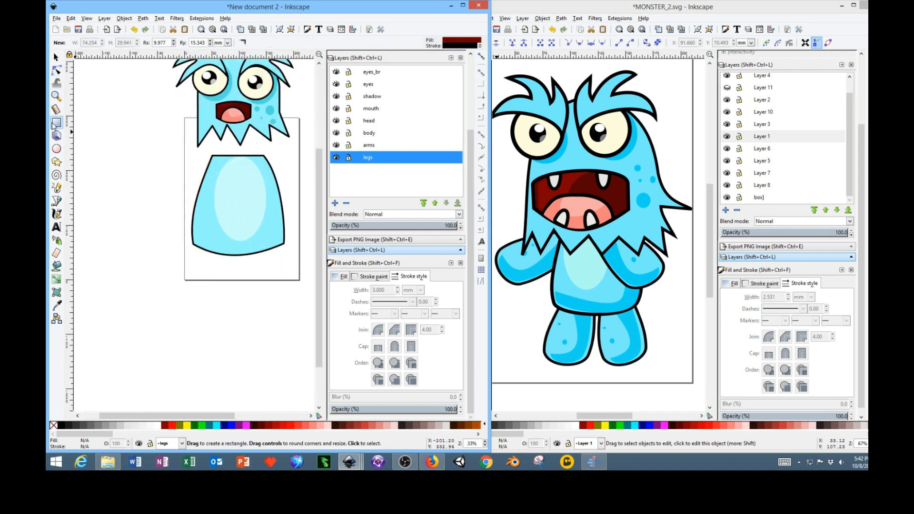
pyautogui.moveTo(186, 256); pyautogui.dragTo(227, 341)
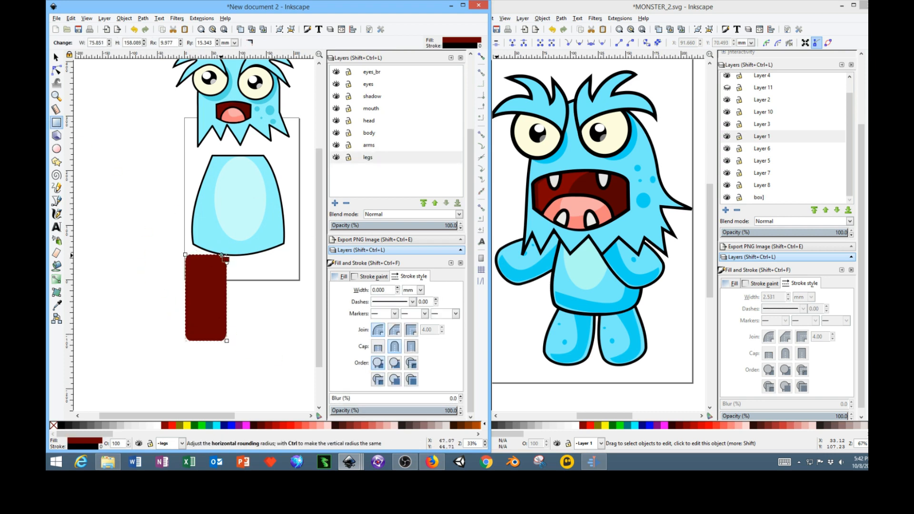
pyautogui.moveTo(221, 254)
pyautogui.mouseDown()
pyautogui.moveTo(232, 257)
pyautogui.moveTo(202, 242)
pyautogui.moveTo(229, 269)
pyautogui.moveTo(227, 255)
pyautogui.mouseUp()
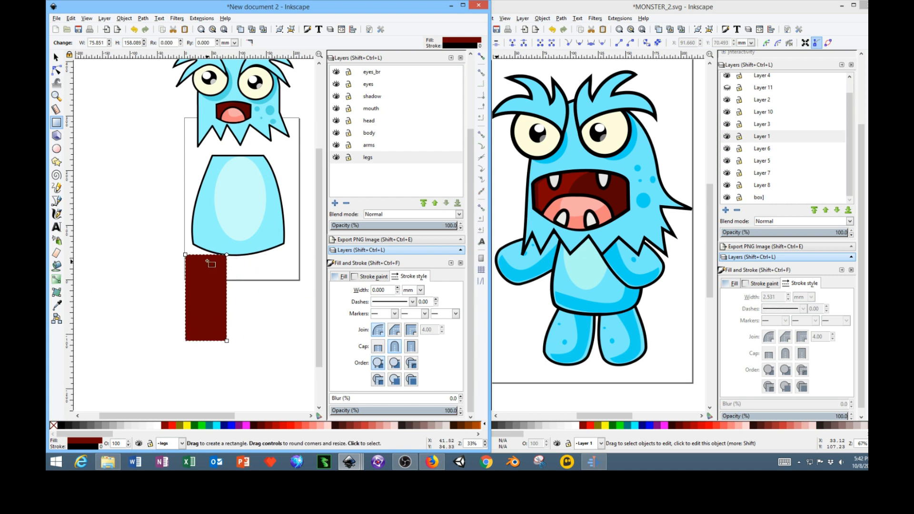
pyautogui.click(56, 57)
pyautogui.click(138, 320)
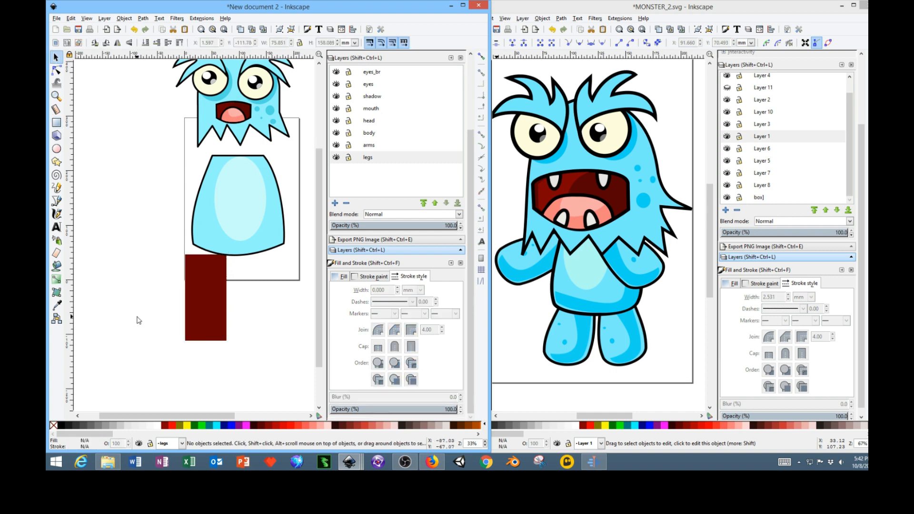
pyautogui.moveTo(202, 301); pyautogui.dragTo(209, 320)
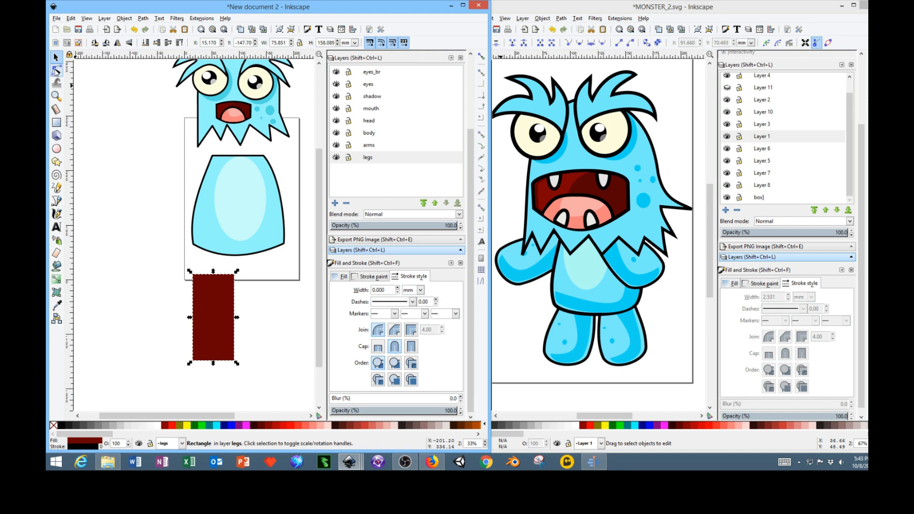
# Draw an ellipse, scale it to about 75 by 81 mm and fit it over the leg rectangle's lower end as a rounded foot.
pyautogui.click(56, 149)
pyautogui.moveTo(174, 331); pyautogui.dragTo(229, 390)
pyautogui.click(56, 57)
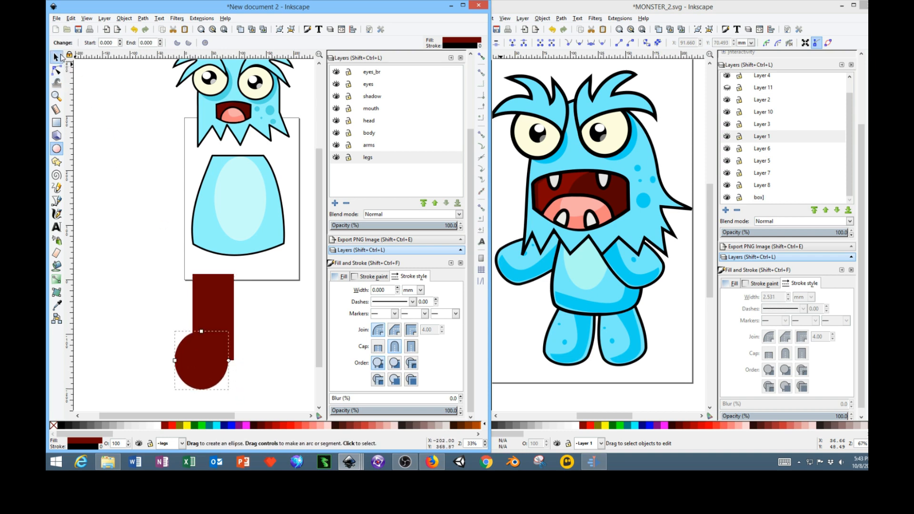
pyautogui.moveTo(214, 360); pyautogui.dragTo(227, 366)
pyautogui.moveTo(242, 397)
pyautogui.mouseDown()
pyautogui.moveTo(224, 373)
pyautogui.moveTo(236, 384)
pyautogui.mouseUp()
pyautogui.click(243, 363)
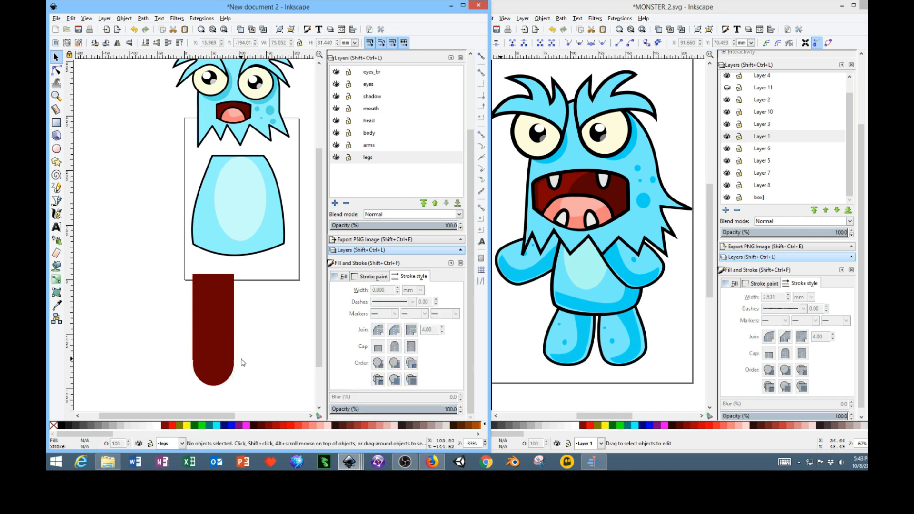
# Merge the leg rectangle and foot ellipse into one path with Union and open its nodes for editing.
pyautogui.scroll(2, 252, 356)
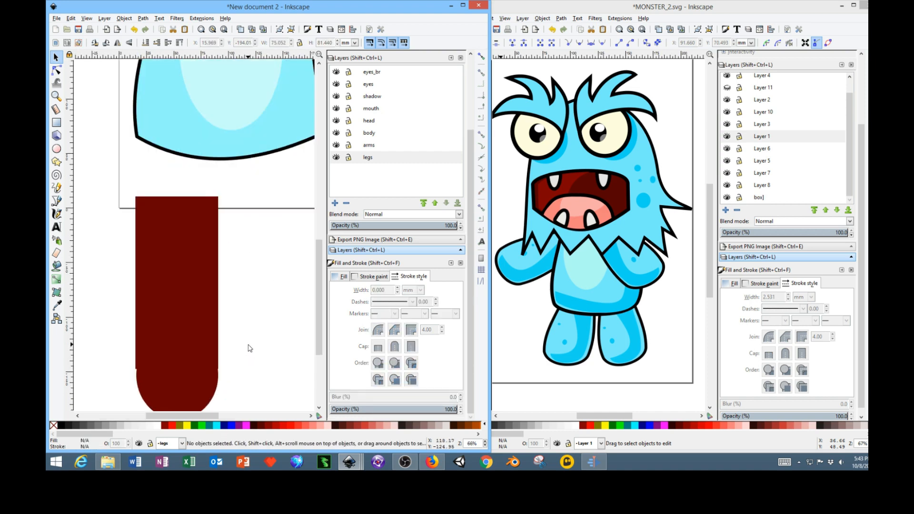
pyautogui.moveTo(245, 337); pyautogui.dragTo(286, 265)
pyautogui.click(227, 212)
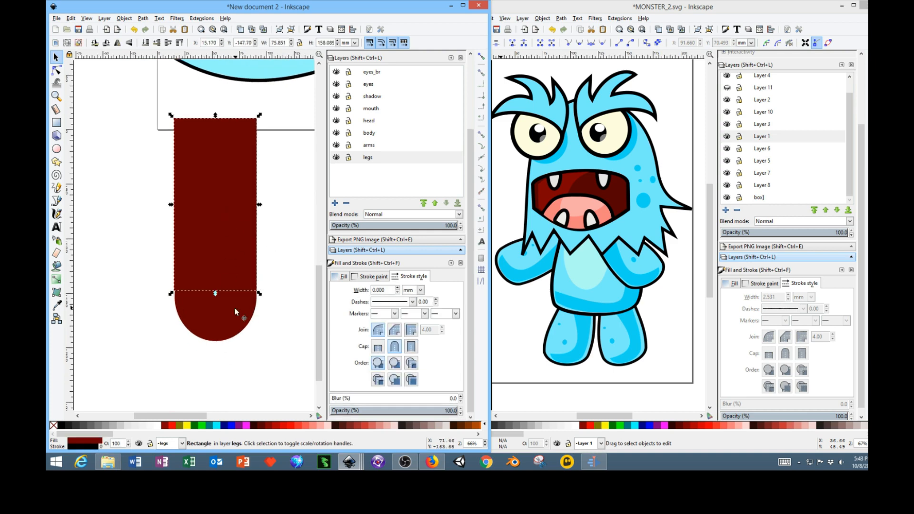
pyautogui.keyDown('shift'); pyautogui.click(222, 292); pyautogui.keyUp('shift')
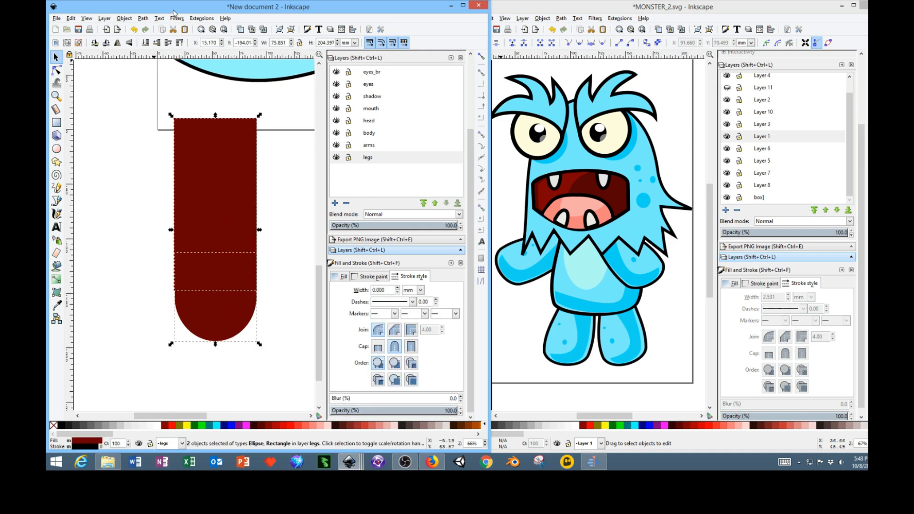
pyautogui.click(143, 19)
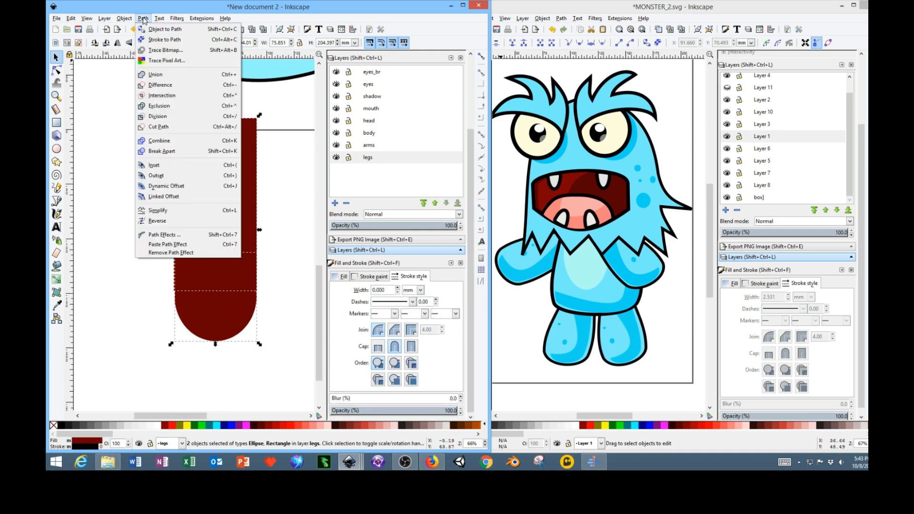
pyautogui.click(155, 75)
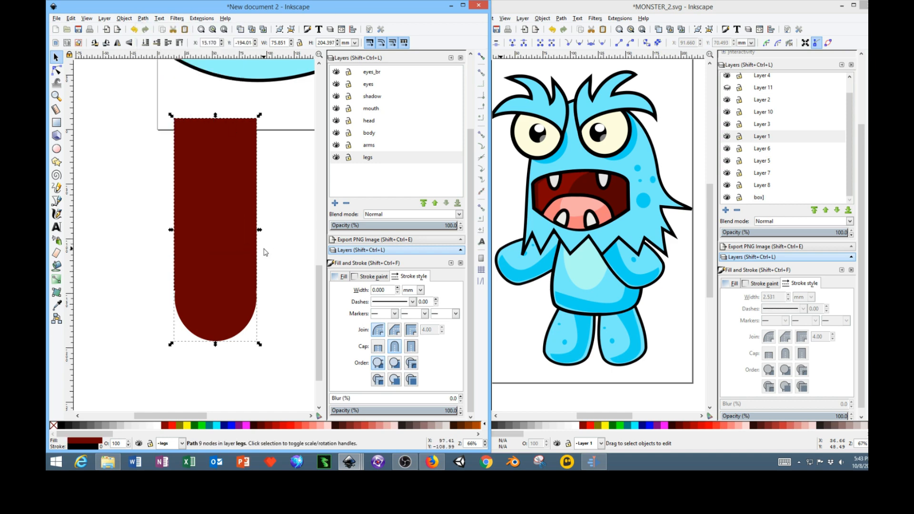
pyautogui.click(56, 70)
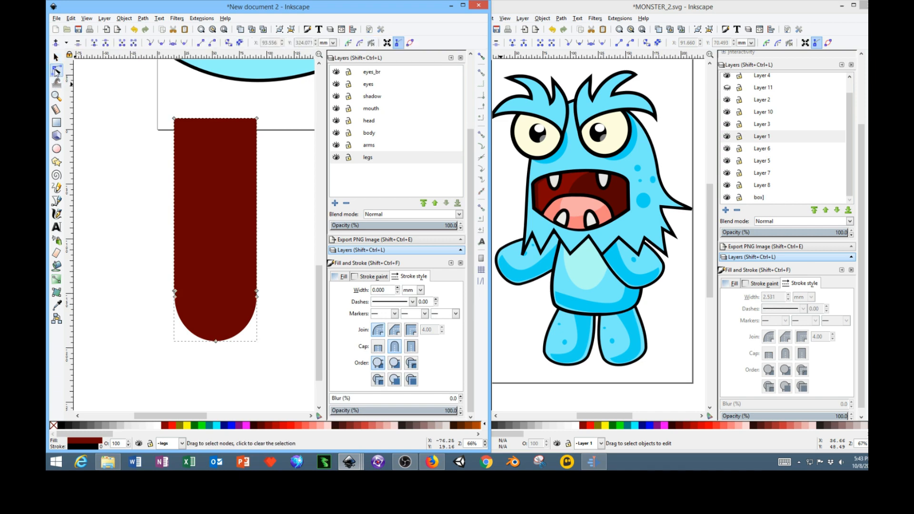
# Delete the surplus nodes on both sides of the leg outline where the straight sides meet the rounded foot.
pyautogui.click(174, 291)
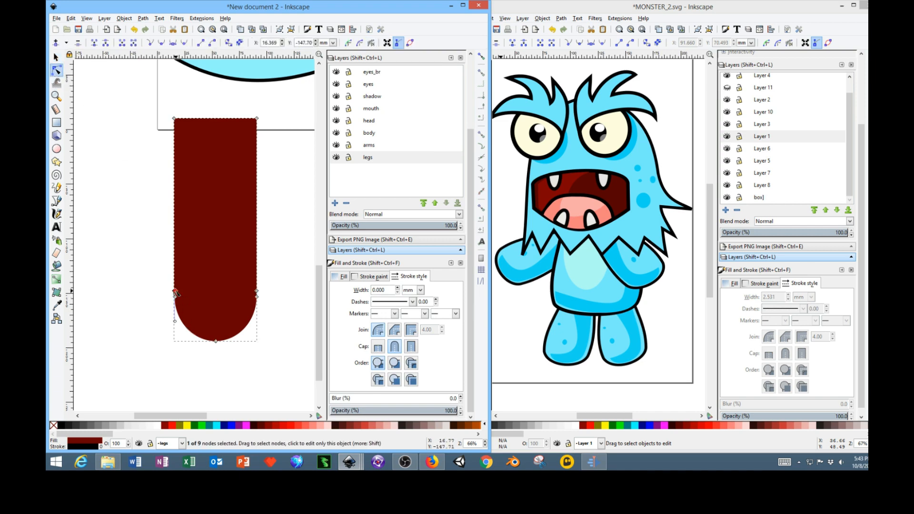
pyautogui.press('Delete')
pyautogui.click(174, 291)
pyautogui.press('Delete')
pyautogui.click(257, 292)
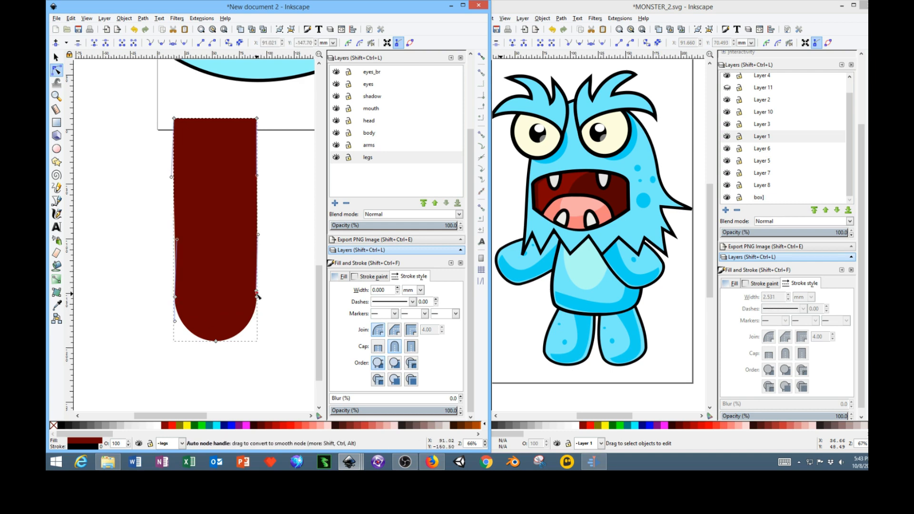
pyautogui.click(266, 302)
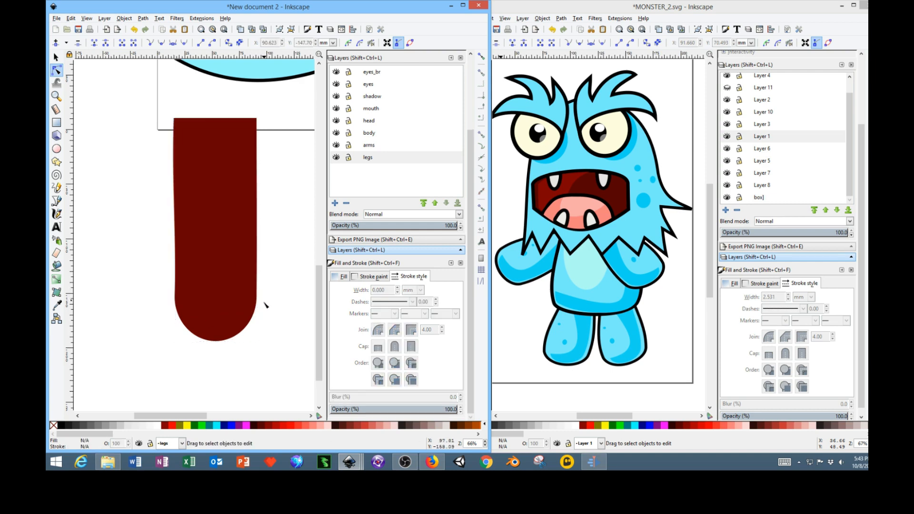
# Widen the lower part of the leg by moving both side nodes outward and bulging the curves above them.
pyautogui.click(219, 261)
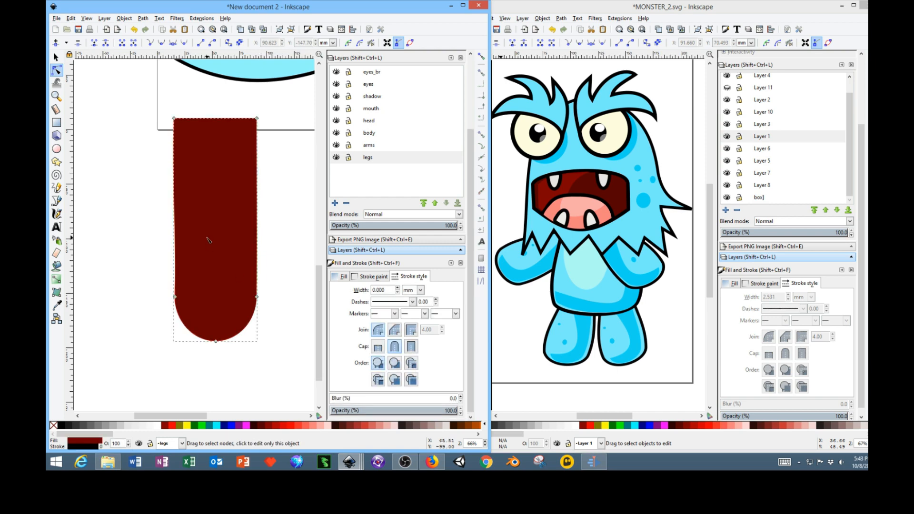
pyautogui.click(256, 297)
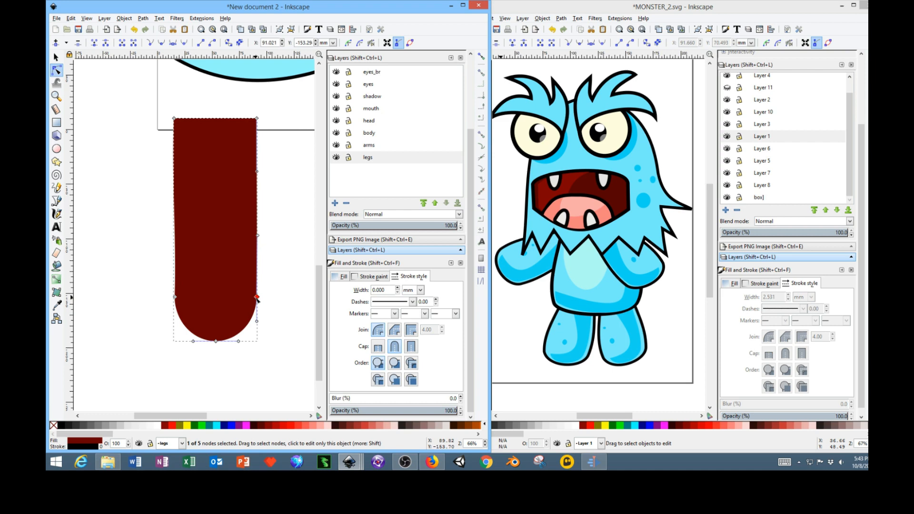
pyautogui.moveTo(257, 297); pyautogui.dragTo(277, 301)
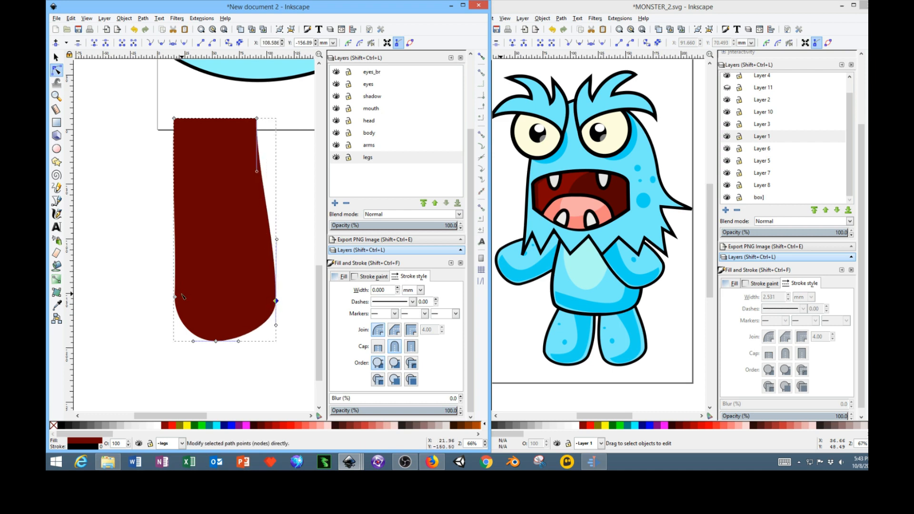
pyautogui.moveTo(175, 298); pyautogui.dragTo(157, 296)
pyautogui.moveTo(161, 240)
pyautogui.mouseDown()
pyautogui.moveTo(143, 237)
pyautogui.moveTo(150, 247)
pyautogui.mouseUp()
pyautogui.click(276, 301)
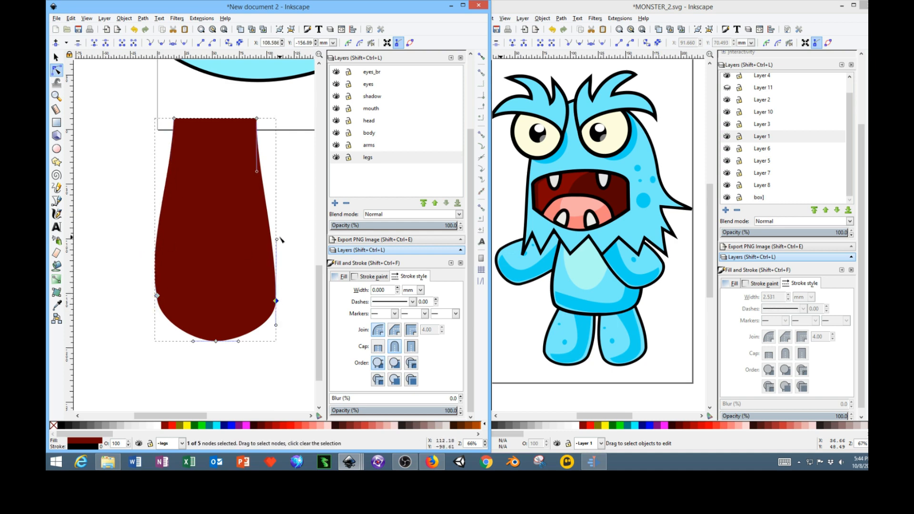
pyautogui.moveTo(277, 240); pyautogui.dragTo(284, 242)
pyautogui.click(289, 299)
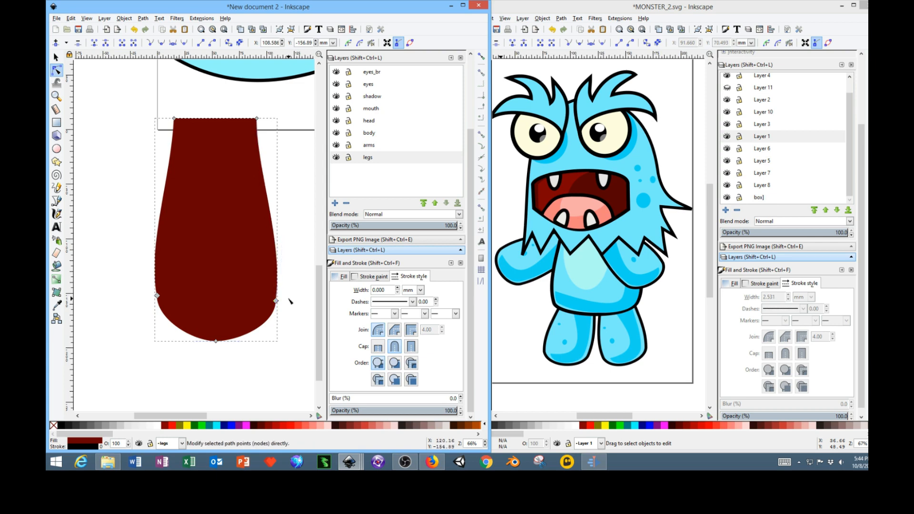
pyautogui.click(288, 299)
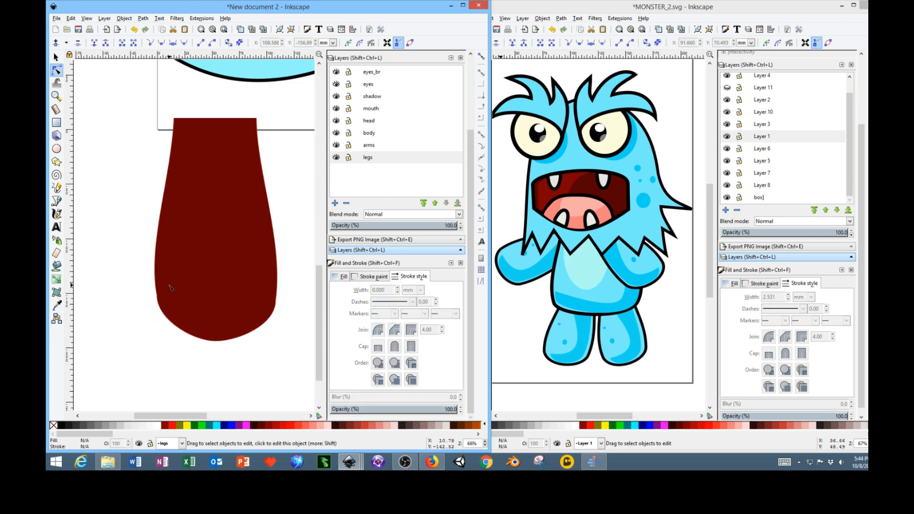
# Round out the foot's lower curve by adjusting the lower handles of the left and right side nodes.
pyautogui.click(170, 288)
pyautogui.click(157, 296)
pyautogui.moveTo(158, 321); pyautogui.dragTo(168, 332)
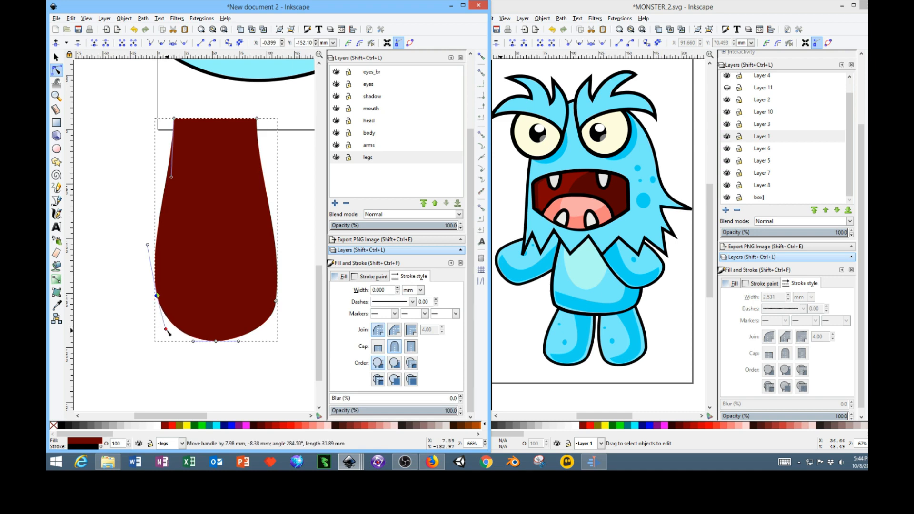
pyautogui.click(276, 301)
pyautogui.click(276, 327)
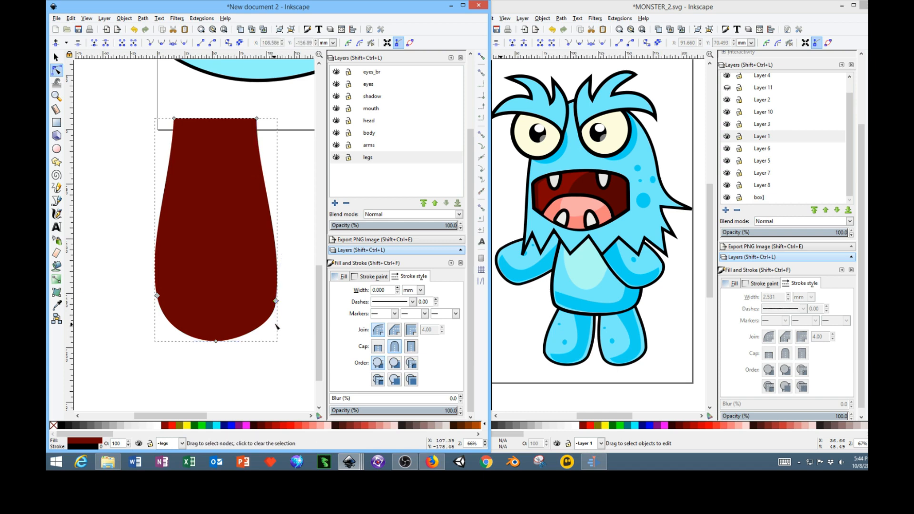
pyautogui.click(276, 302)
pyautogui.moveTo(276, 326); pyautogui.dragTo(272, 327)
pyautogui.click(291, 192)
pyautogui.click(277, 263)
pyautogui.click(293, 212)
# Fill the leg with the light blue sampled from the body and set its outline width to 3 mm.
pyautogui.click(56, 57)
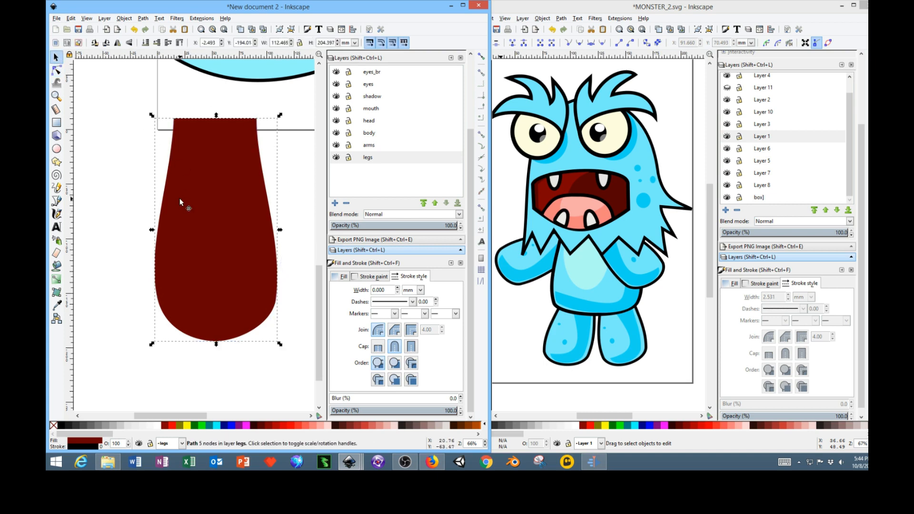
pyautogui.keyDown('ctrl'); pyautogui.scroll(-1, 197, 253); pyautogui.keyUp('ctrl')
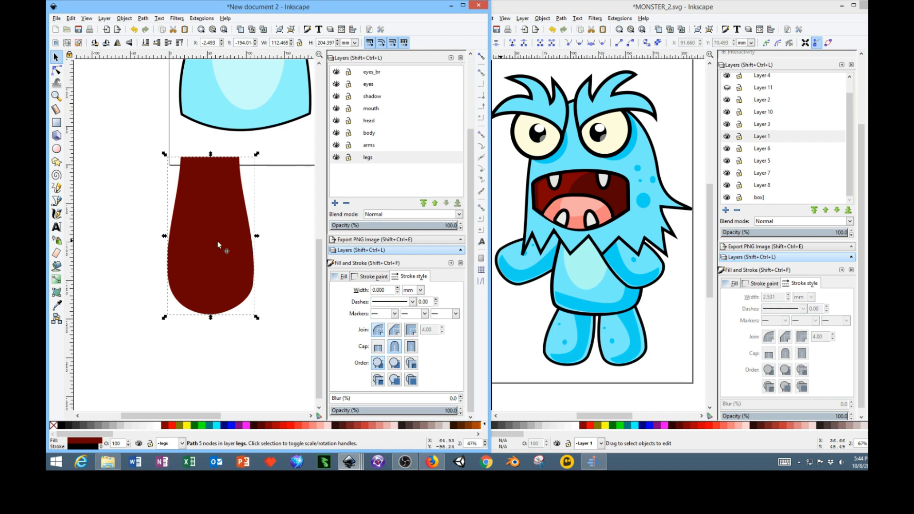
pyautogui.click(344, 277)
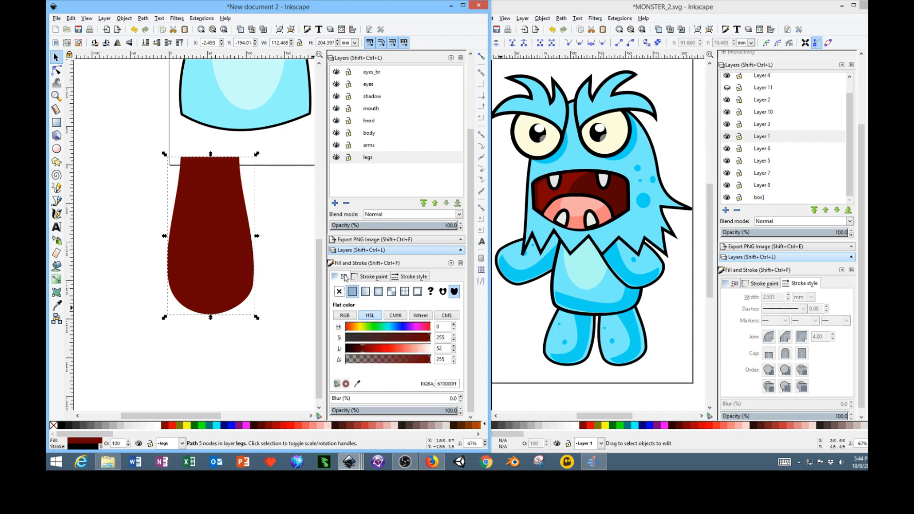
pyautogui.click(358, 384)
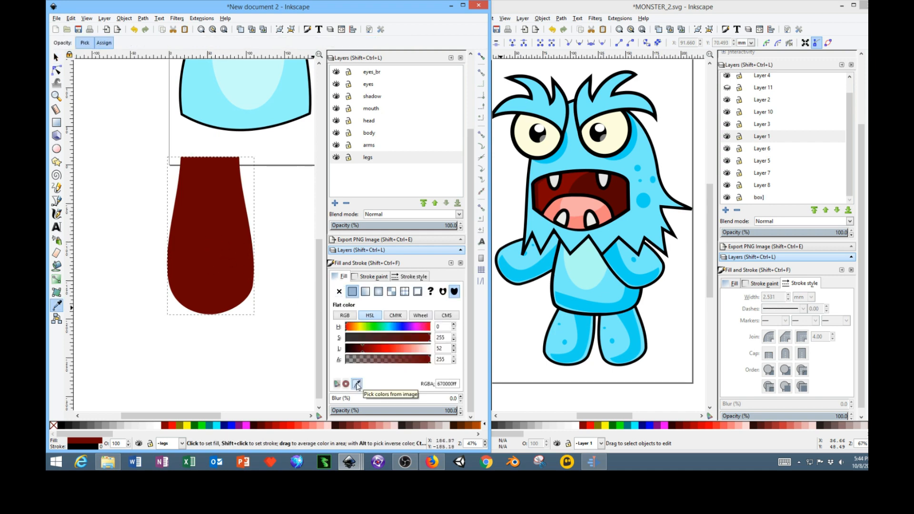
pyautogui.click(284, 102)
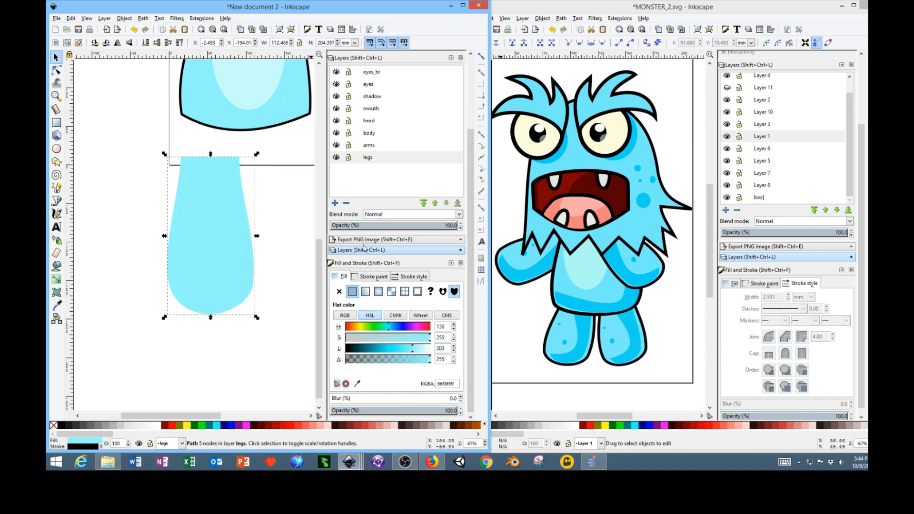
pyautogui.click(409, 278)
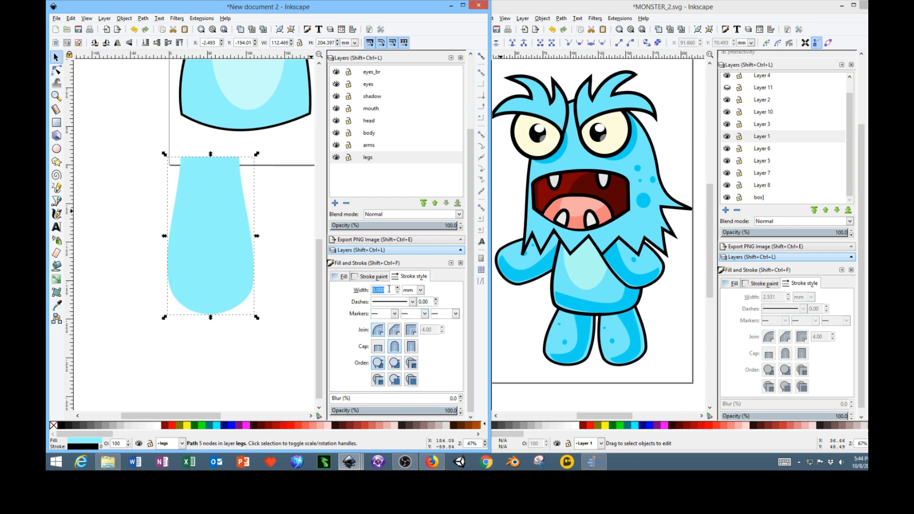
pyautogui.write('3')
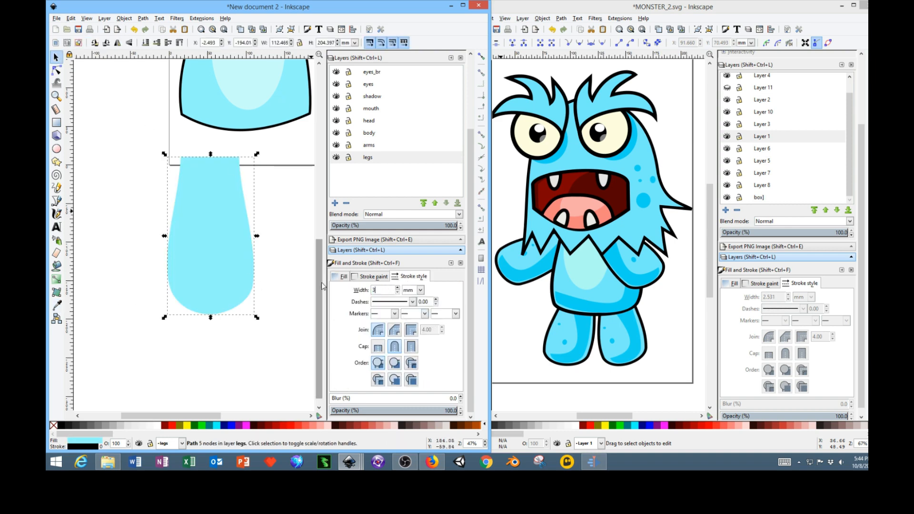
pyautogui.press('Return')
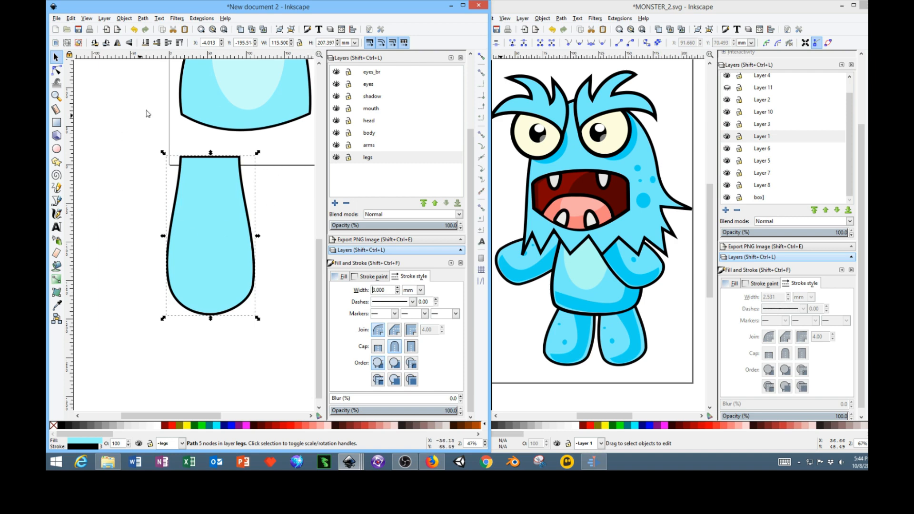
# Tuck the leg's upper end behind the body's lower edge and scale the leg to about 69 by 126 mm.
pyautogui.moveTo(195, 207); pyautogui.dragTo(205, 151)
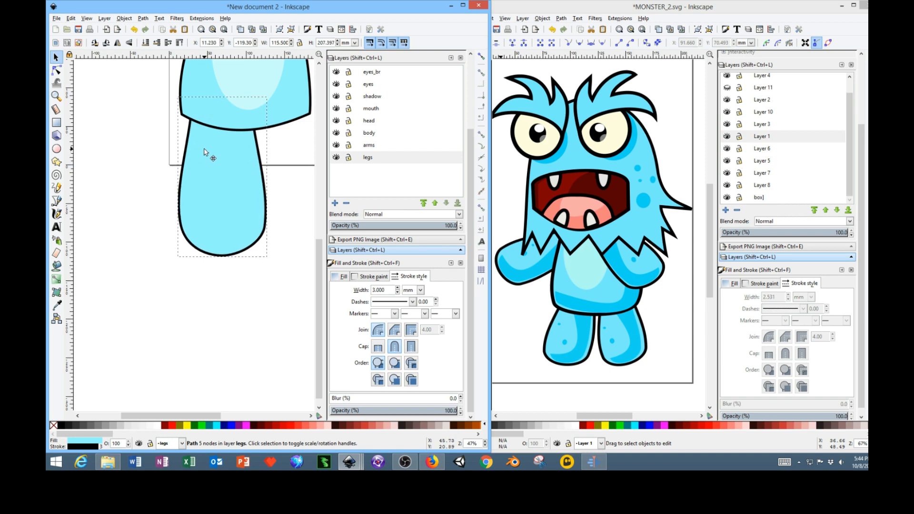
pyautogui.scroll(-3, 204, 185)
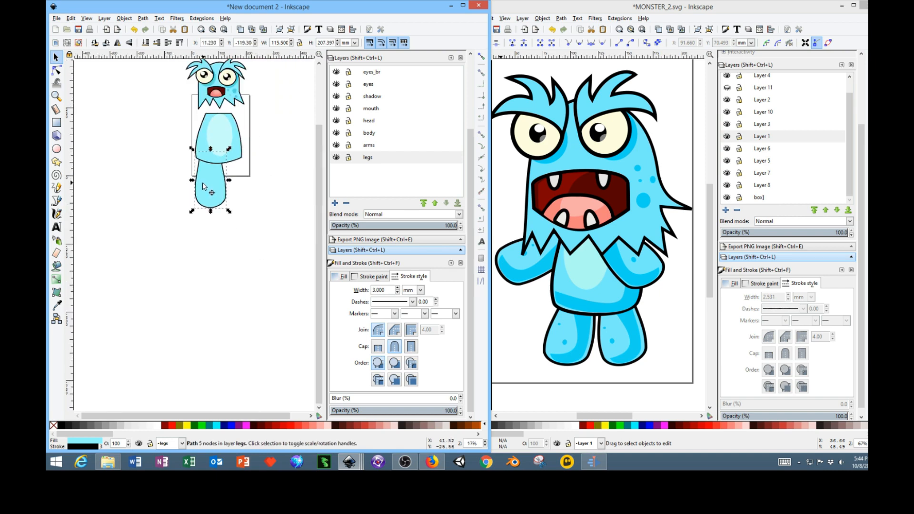
pyautogui.moveTo(229, 211); pyautogui.dragTo(259, 320)
pyautogui.scroll(2, 268, 201)
pyautogui.moveTo(230, 271); pyautogui.dragTo(235, 298)
pyautogui.click(178, 322)
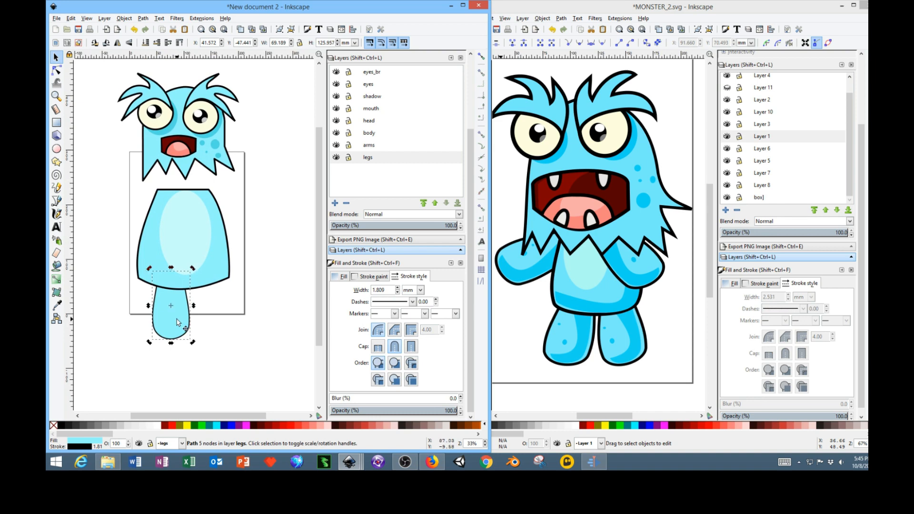
# Flip the leg horizontally, duplicate it and place the copy beside it as the right leg.
pyautogui.click(117, 44)
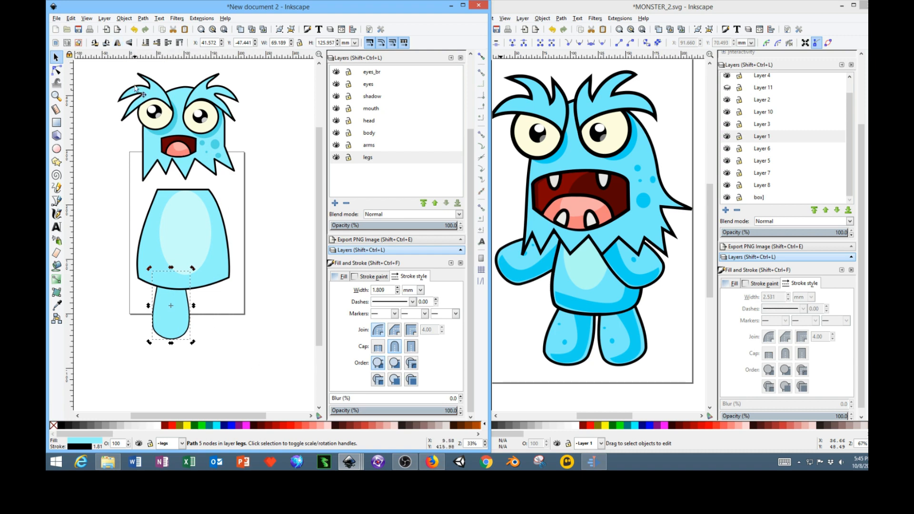
pyautogui.click(118, 44)
pyautogui.click(118, 44)
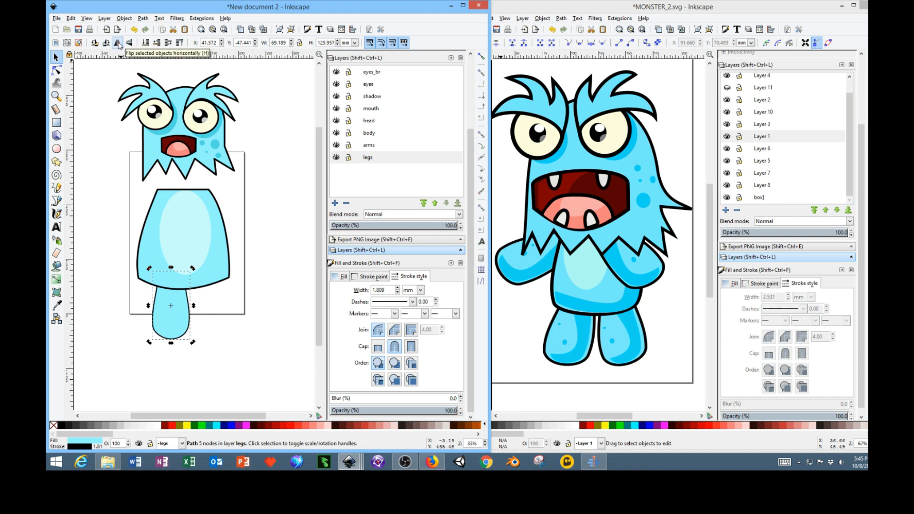
pyautogui.rightClick(185, 323)
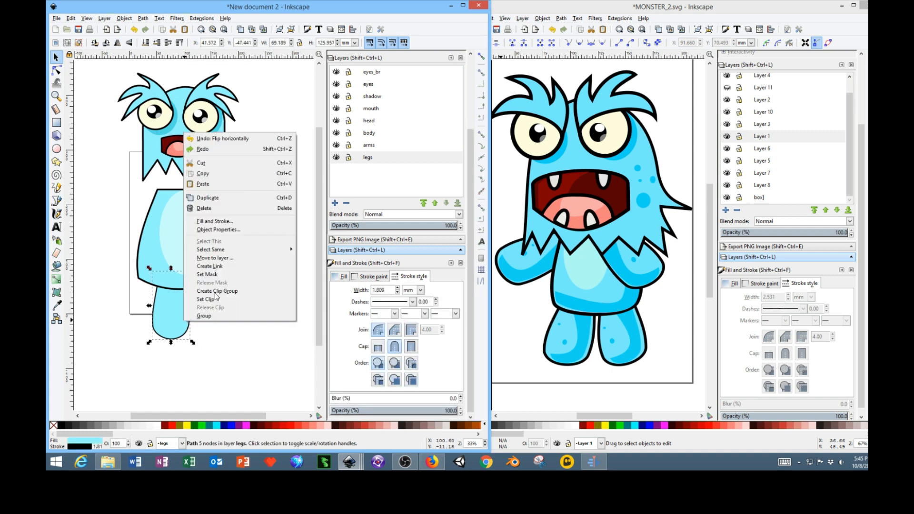
pyautogui.click(216, 198)
pyautogui.moveTo(182, 321); pyautogui.dragTo(216, 321)
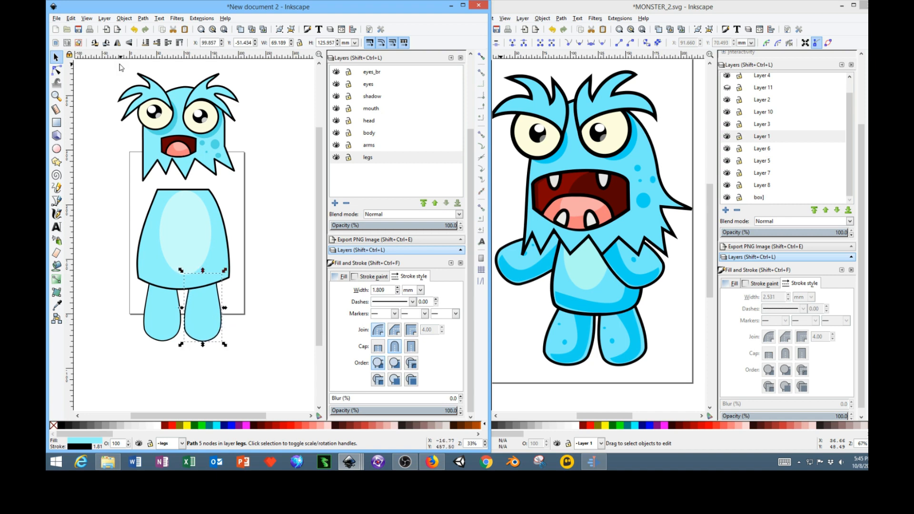
# Flip the left leg horizontally and shift it slightly closer to the right leg.
pyautogui.click(173, 309)
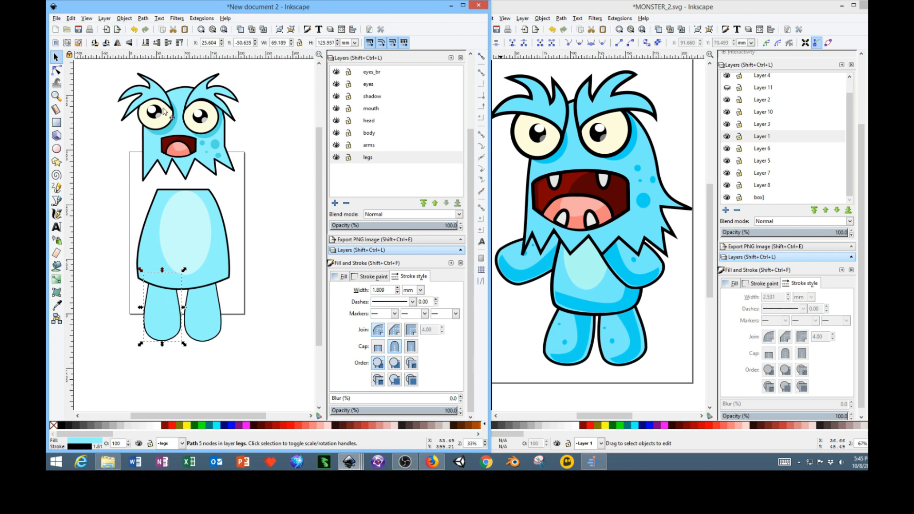
pyautogui.click(117, 43)
pyautogui.moveTo(162, 305); pyautogui.dragTo(164, 304)
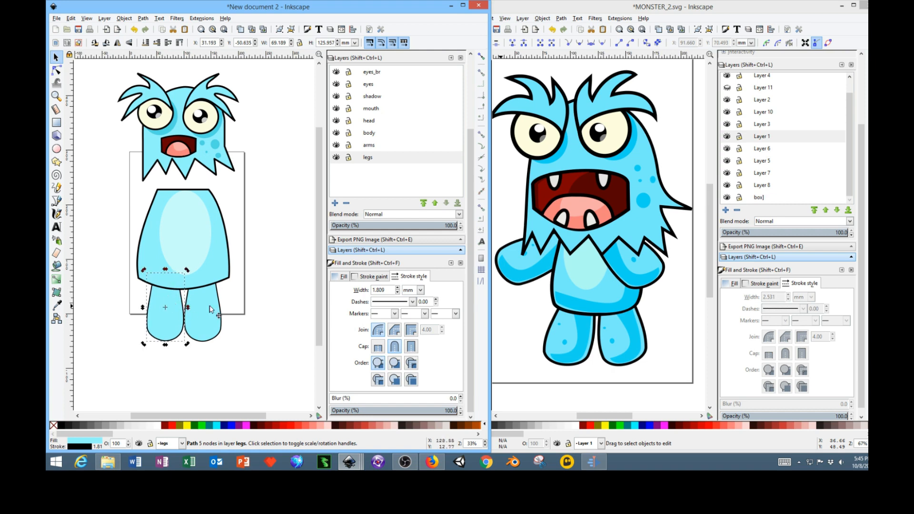
# Try to rotate the left leg under the body and undo the attempt.
pyautogui.click(226, 307)
pyautogui.click(164, 309)
pyautogui.click(164, 306)
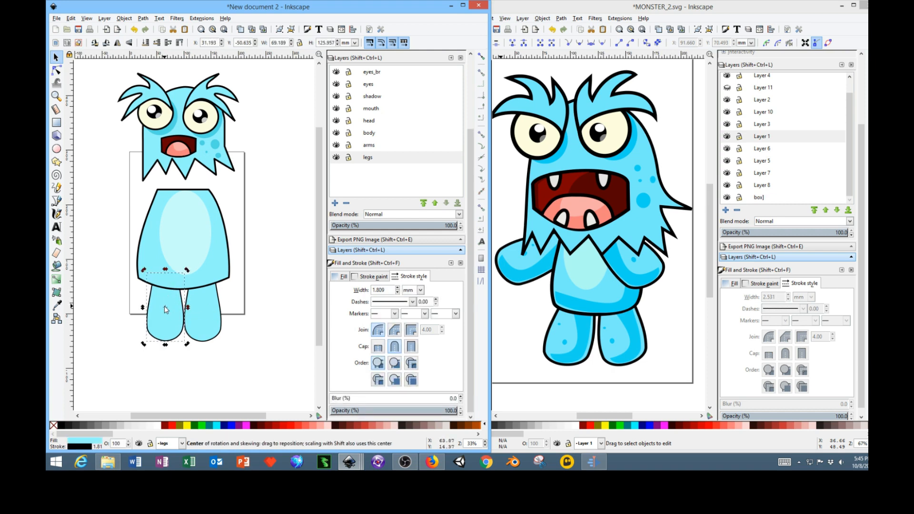
pyautogui.moveTo(189, 272); pyautogui.dragTo(158, 359)
pyautogui.hotkey('ctrl', 'z')
pyautogui.hotkey('ctrl', 'z')
# Move the legs down clear of the body and set the left leg's rotation centre near its upper end.
pyautogui.moveTo(205, 337); pyautogui.dragTo(201, 366)
pyautogui.click(149, 350)
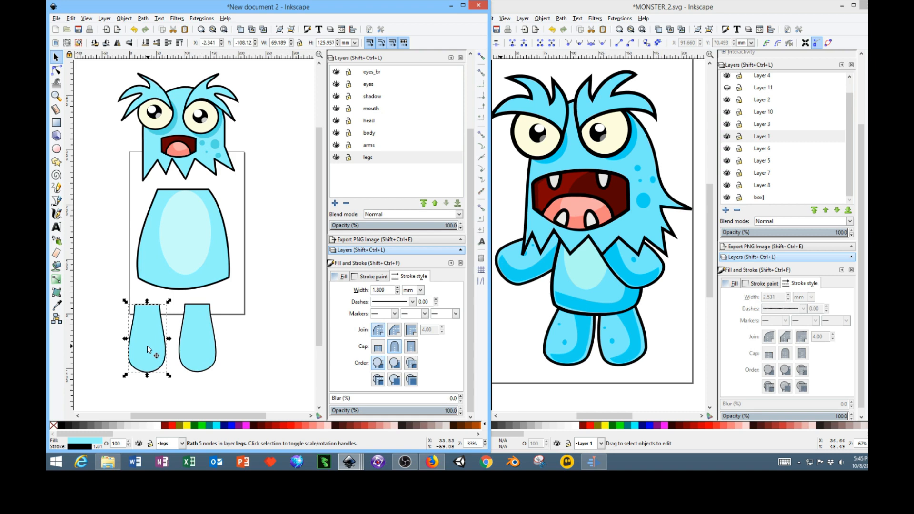
pyautogui.click(149, 350)
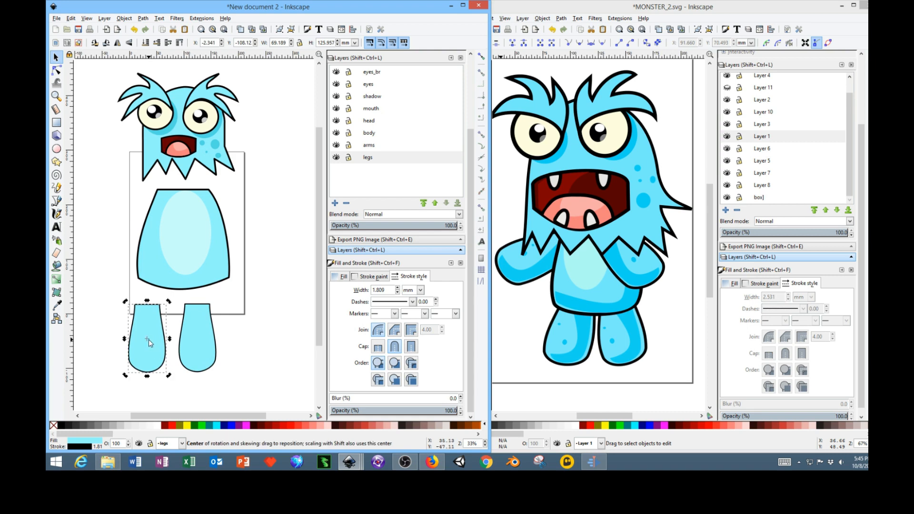
pyautogui.moveTo(149, 342); pyautogui.dragTo(147, 316)
pyautogui.moveTo(147, 309); pyautogui.dragTo(148, 304)
# Rotate the right leg very slightly and set its rotation centre near its upper end.
pyautogui.click(204, 340)
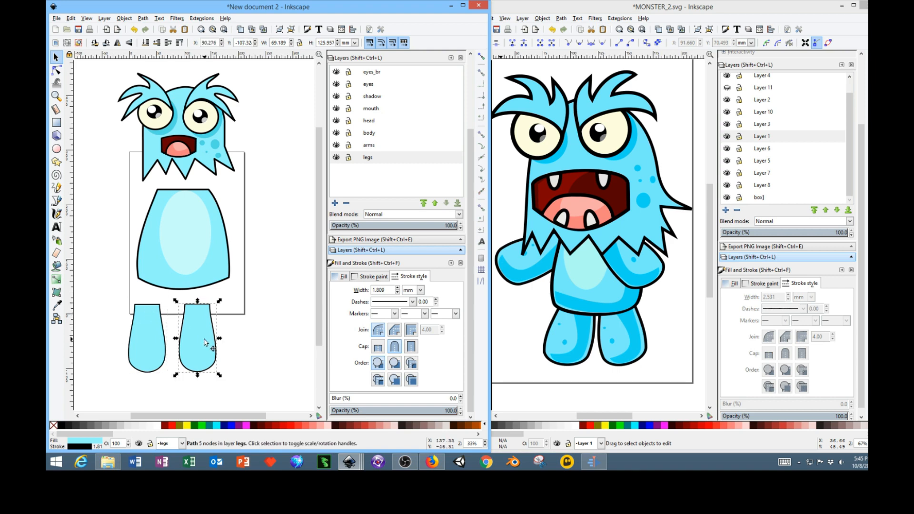
pyautogui.press('n')
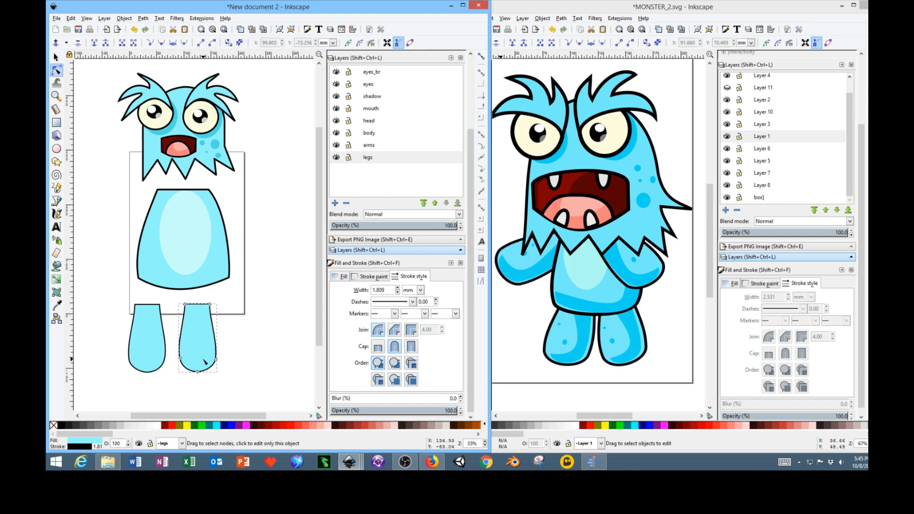
pyautogui.click(57, 57)
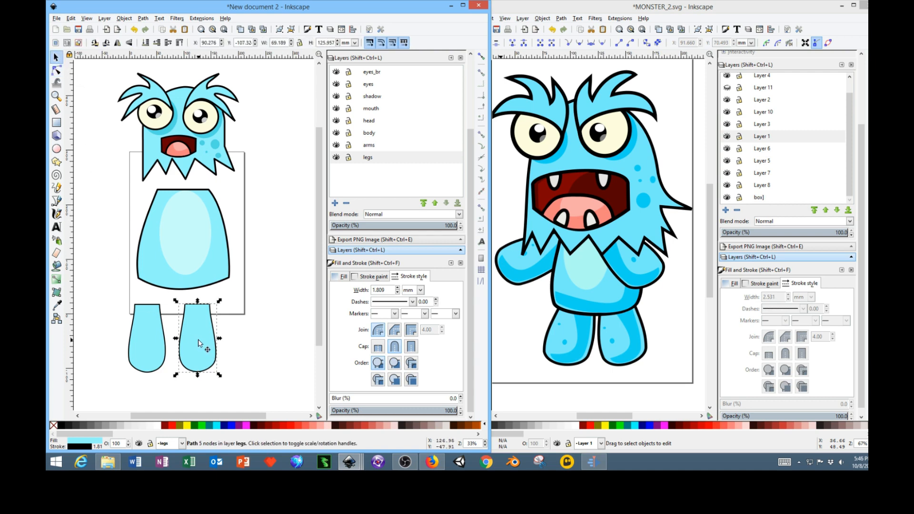
pyautogui.moveTo(196, 337); pyautogui.dragTo(248, 299)
pyautogui.click(216, 312)
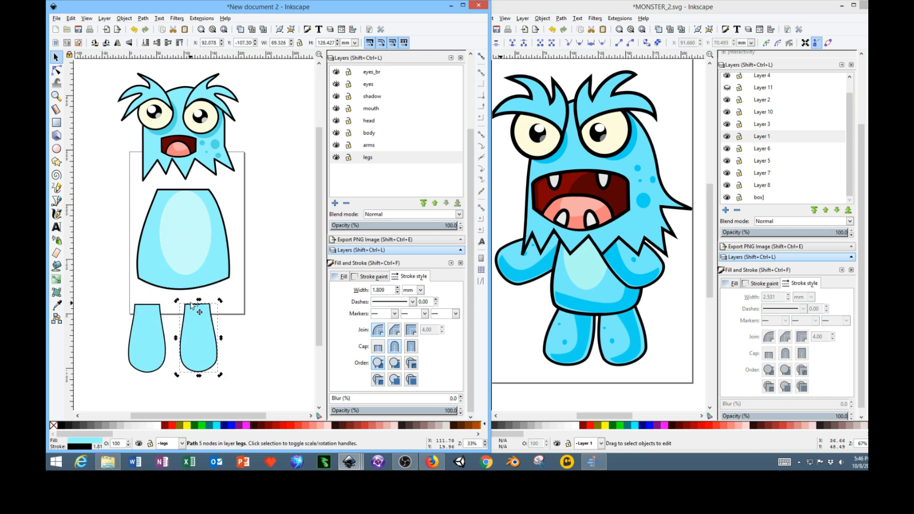
pyautogui.moveTo(198, 313)
pyautogui.mouseDown()
pyautogui.moveTo(185, 327)
pyautogui.moveTo(199, 309)
pyautogui.mouseUp()
# Move the right and left legs up so their upper ends sit behind the body's lower edge.
pyautogui.moveTo(205, 347); pyautogui.dragTo(206, 309)
pyautogui.click(149, 333)
pyautogui.moveTo(149, 333); pyautogui.dragTo(162, 302)
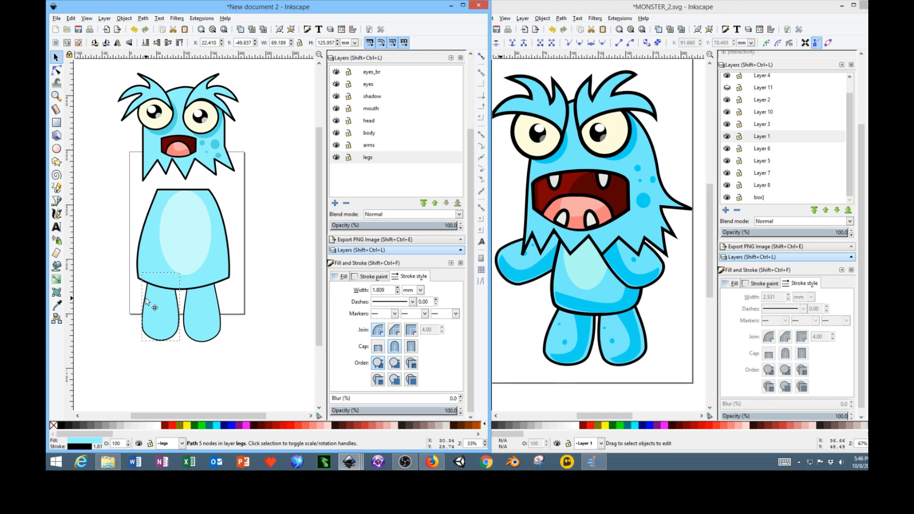
# Rotate the left leg outward about its upper end and shift it closer to the right leg.
pyautogui.click(160, 296)
pyautogui.moveTo(182, 269); pyautogui.dragTo(156, 298)
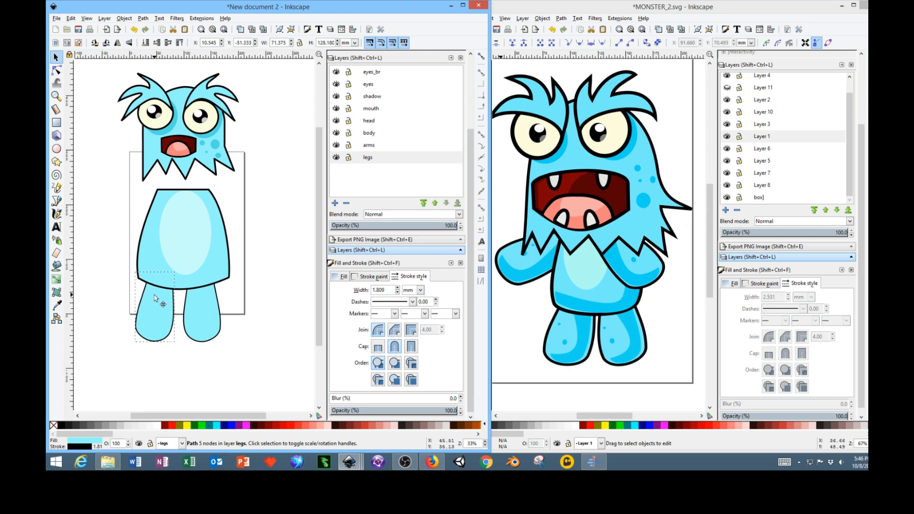
pyautogui.moveTo(177, 269); pyautogui.dragTo(179, 272)
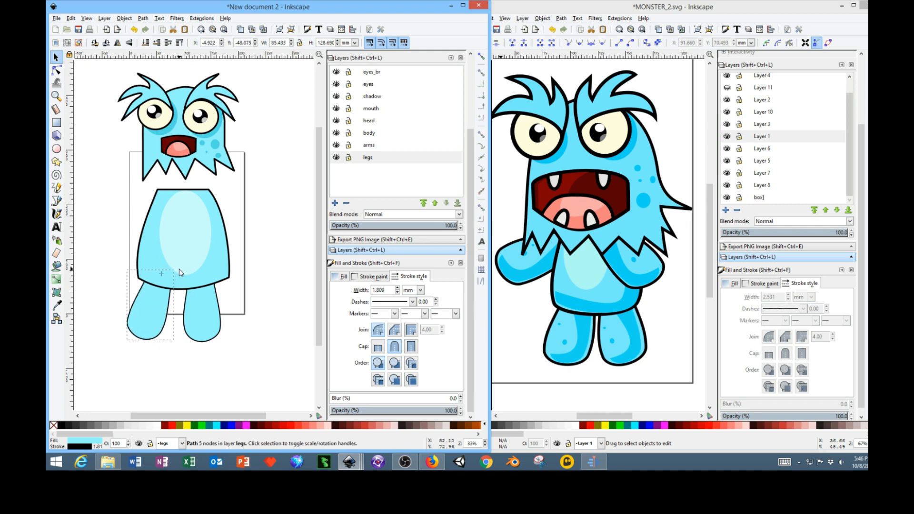
pyautogui.moveTo(153, 312); pyautogui.dragTo(163, 313)
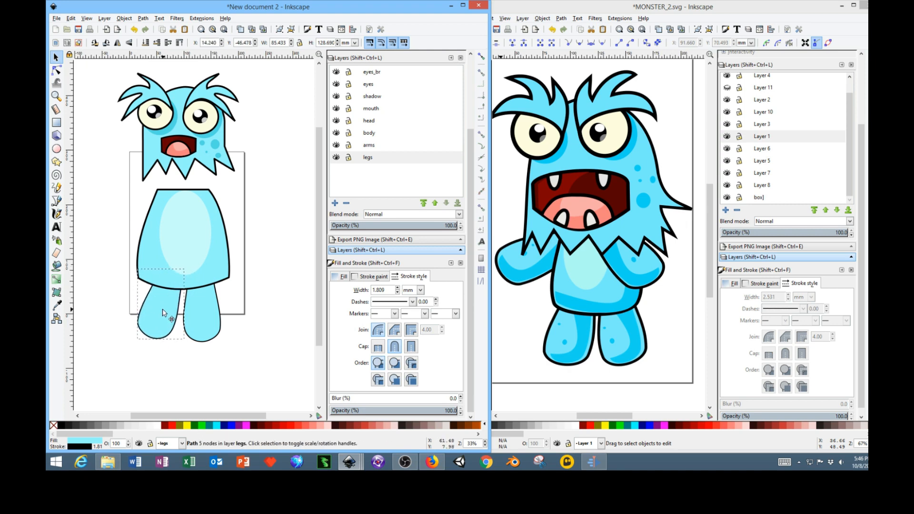
# Nudge the right leg slightly upward under the body.
pyautogui.click(235, 309)
pyautogui.scroll(-1, 242, 342)
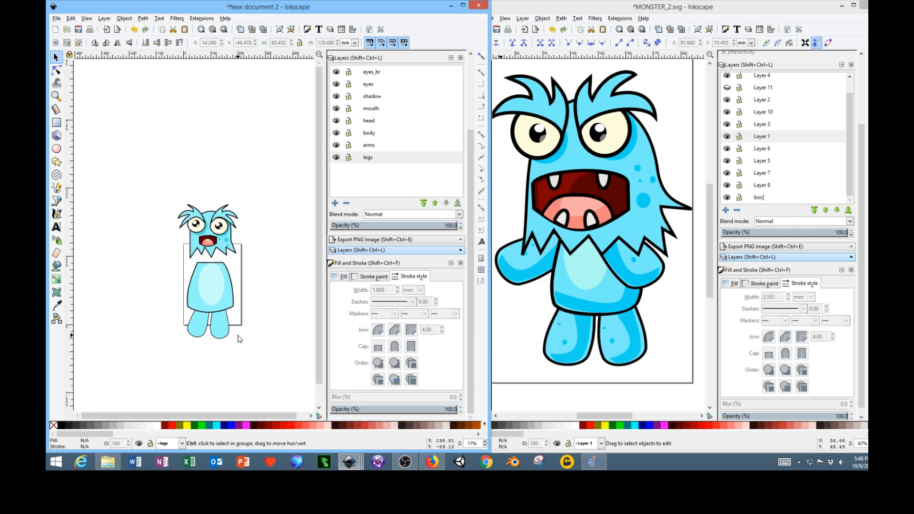
pyautogui.moveTo(248, 328); pyautogui.dragTo(268, 299)
pyautogui.click(231, 288)
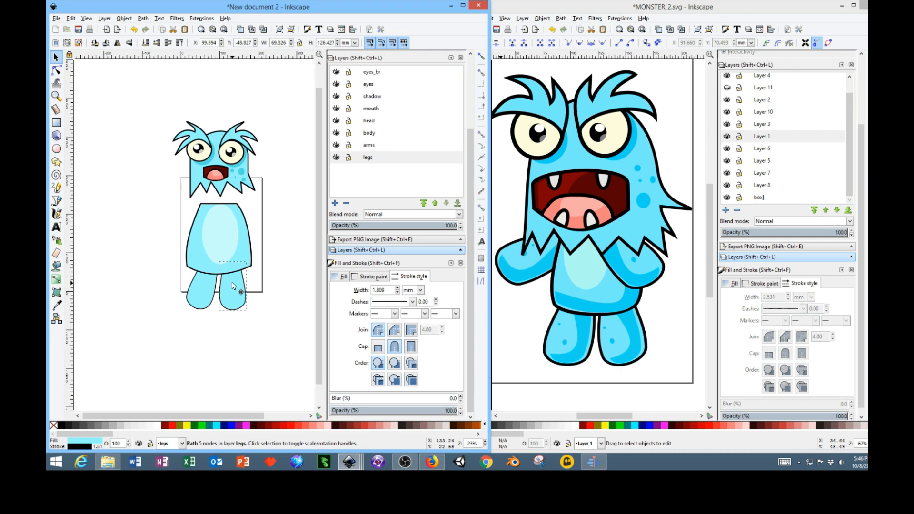
pyautogui.click(284, 261)
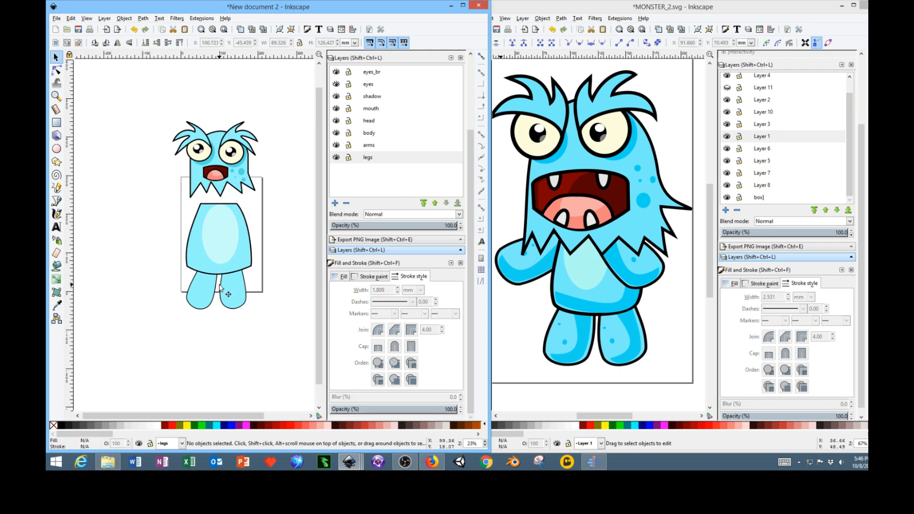
# Copy the right leg and paste the copy into the arms layer.
pyautogui.click(233, 291)
pyautogui.rightClick(236, 293)
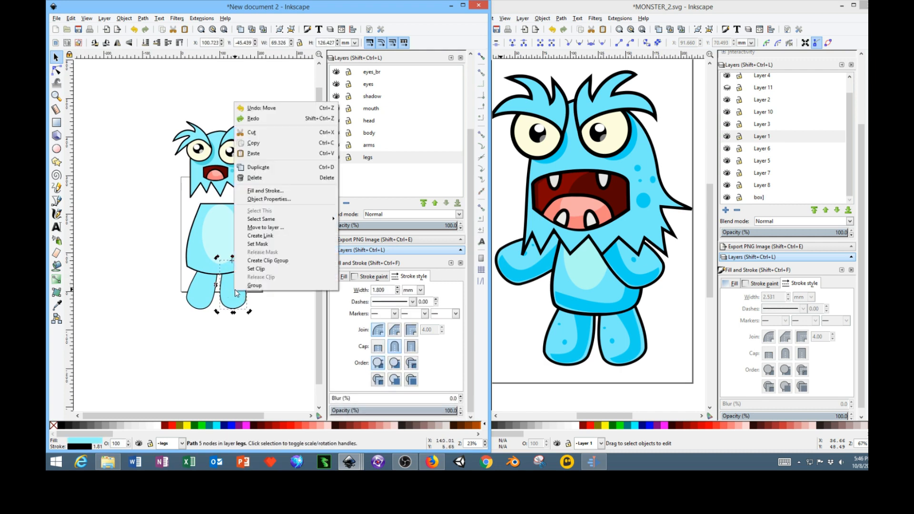
pyautogui.click(254, 142)
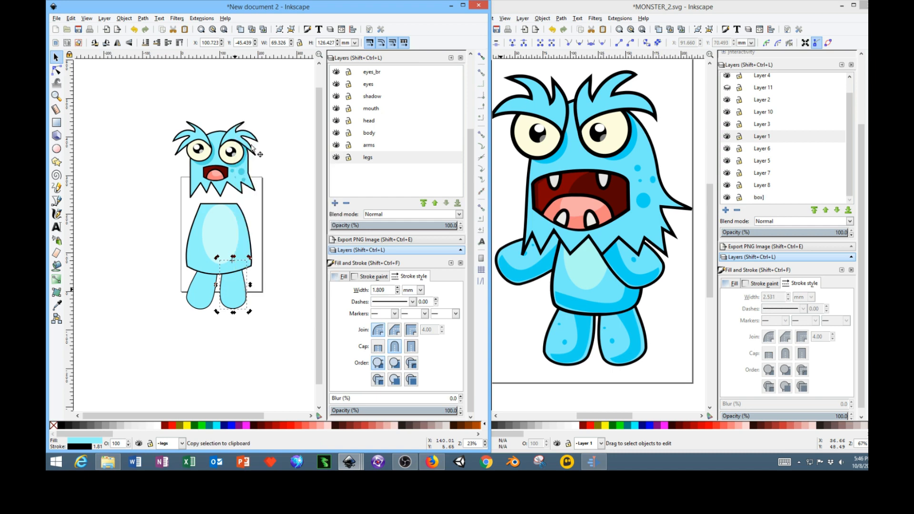
pyautogui.click(374, 146)
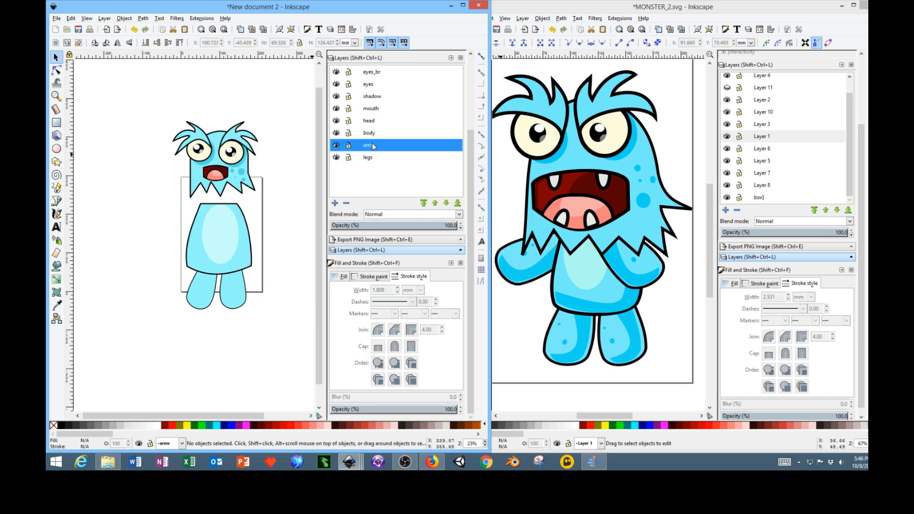
pyautogui.rightClick(267, 220)
pyautogui.click(297, 265)
# Rotate the pasted limb to horizontal and place it at the body's left shoulder as an arm.
pyautogui.moveTo(295, 275); pyautogui.dragTo(159, 222)
pyautogui.click(159, 221)
pyautogui.moveTo(177, 204); pyautogui.dragTo(176, 250)
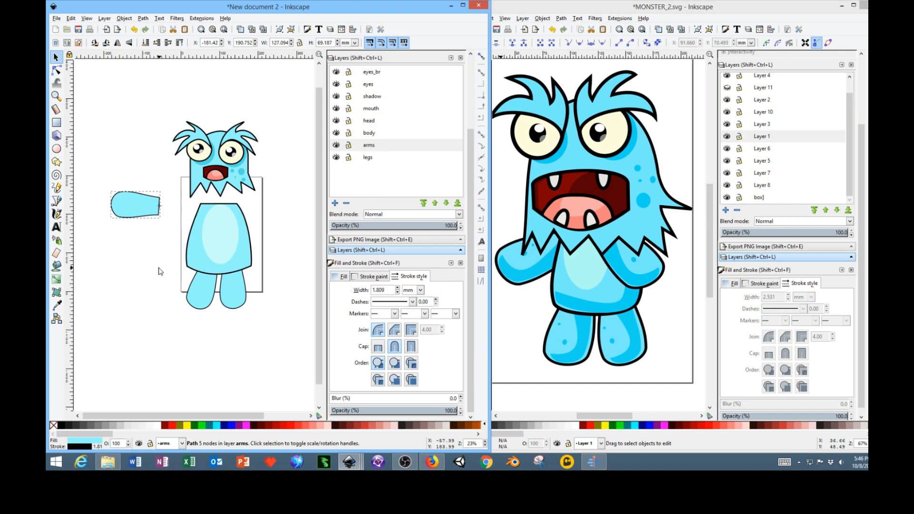
pyautogui.moveTo(136, 213); pyautogui.dragTo(178, 221)
# Copy and paste the left arm, flip the copy horizontally and place it at the body's right shoulder.
pyautogui.rightClick(177, 221)
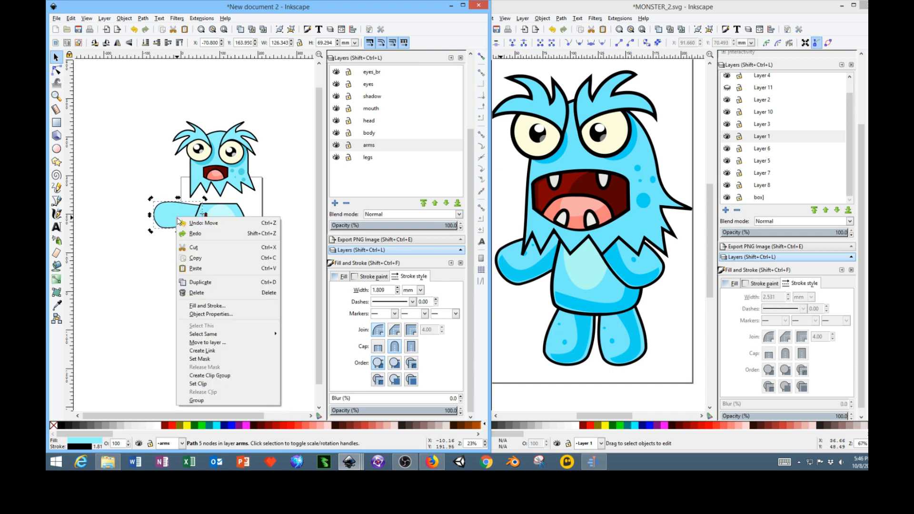
pyautogui.click(204, 261)
pyautogui.rightClick(268, 210)
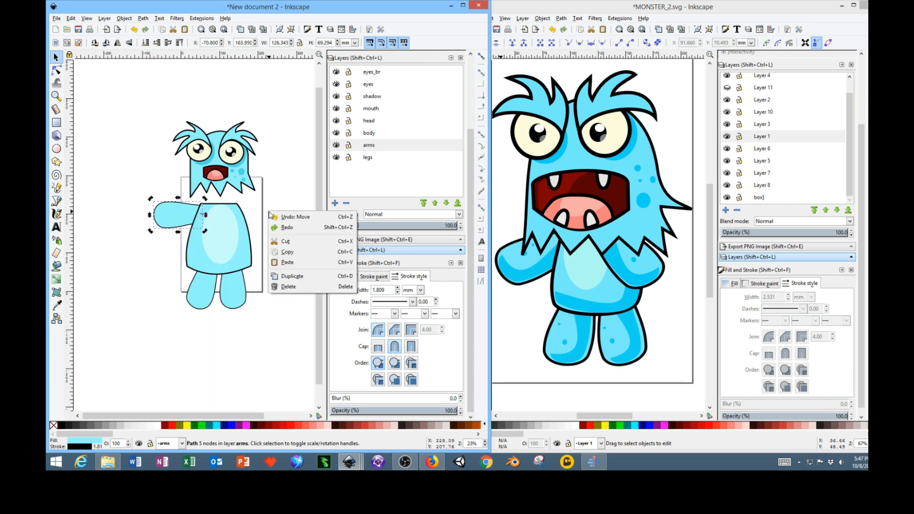
pyautogui.click(282, 254)
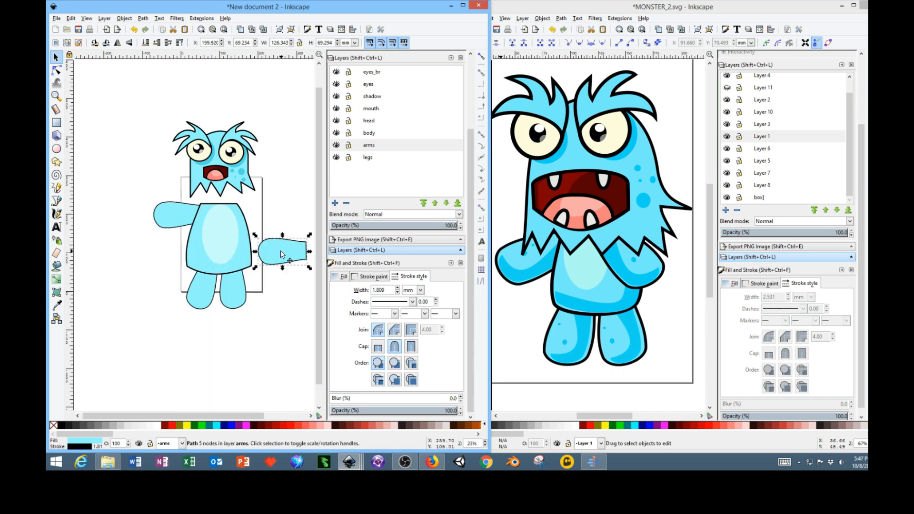
pyautogui.press('h')
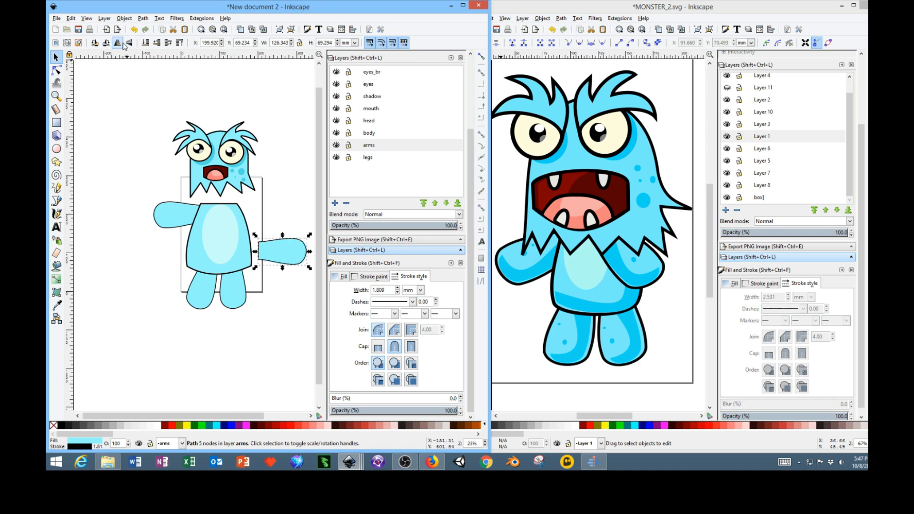
pyautogui.moveTo(275, 260); pyautogui.dragTo(252, 220)
pyautogui.click(272, 148)
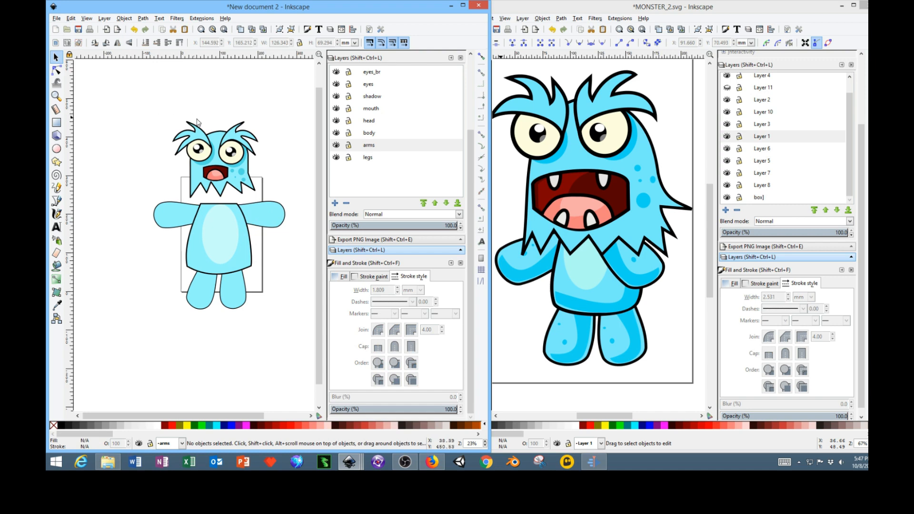
# Select all the head, hair, eye and mouth objects and move them down to overlap the top of the body.
pyautogui.moveTo(152, 105); pyautogui.dragTo(279, 209)
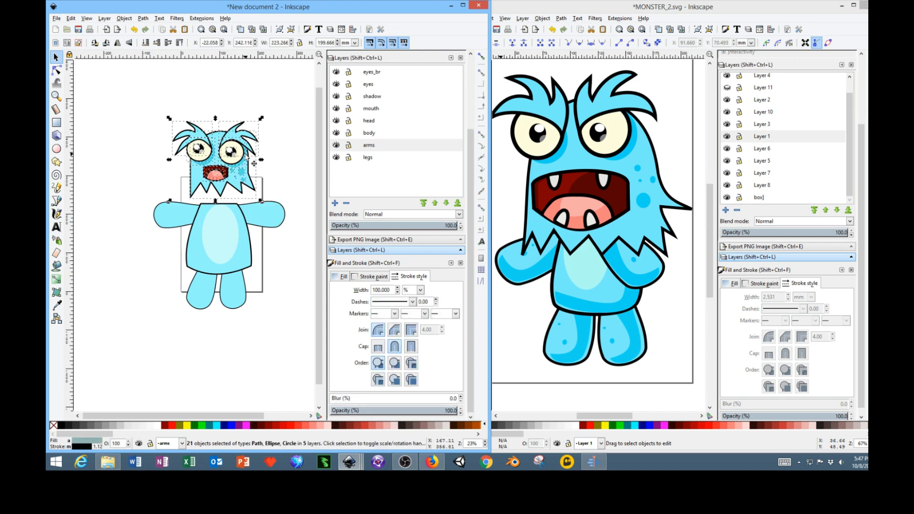
pyautogui.moveTo(251, 170); pyautogui.dragTo(247, 182)
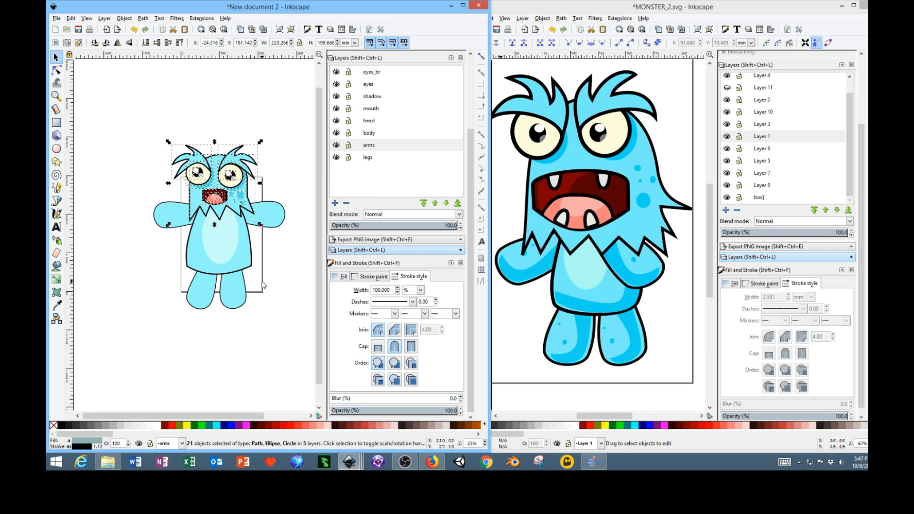
pyautogui.click(253, 347)
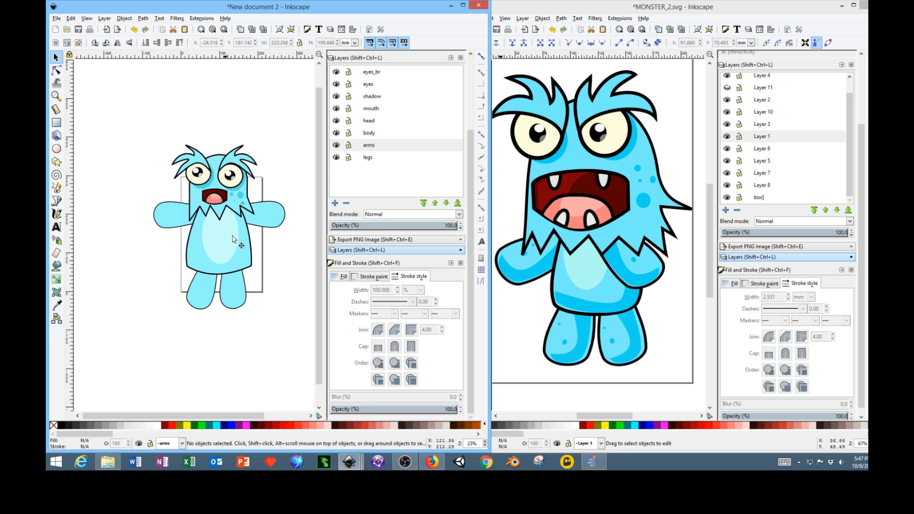
# Shorten the body to about 86% of its height and the belly patch to about 87%.
pyautogui.click(248, 272)
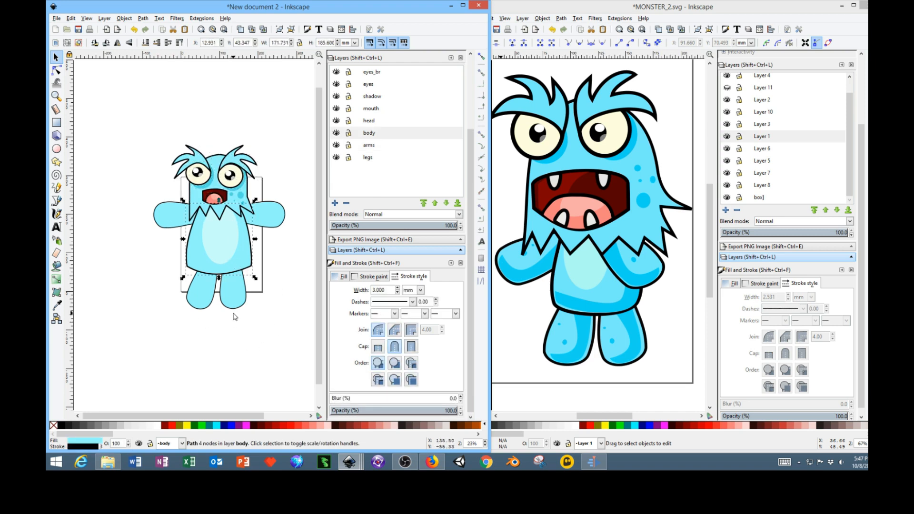
pyautogui.click(220, 266)
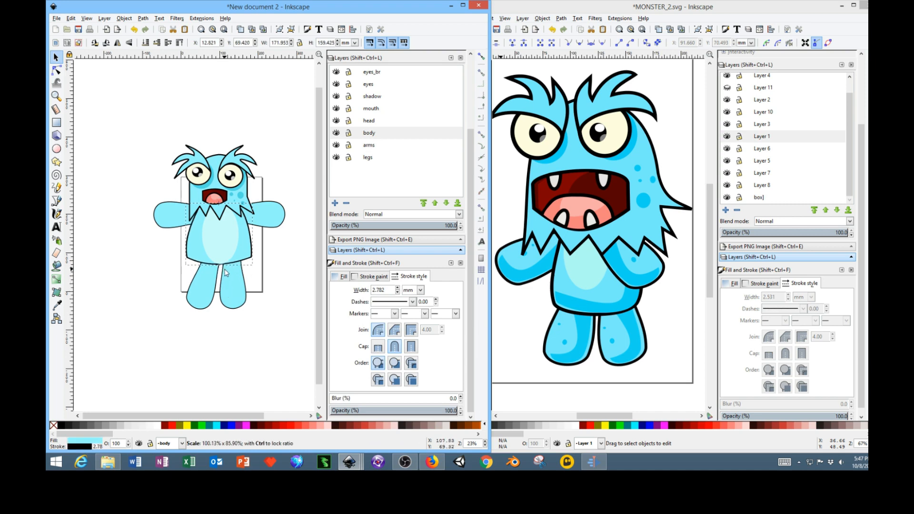
pyautogui.moveTo(221, 265); pyautogui.dragTo(221, 253)
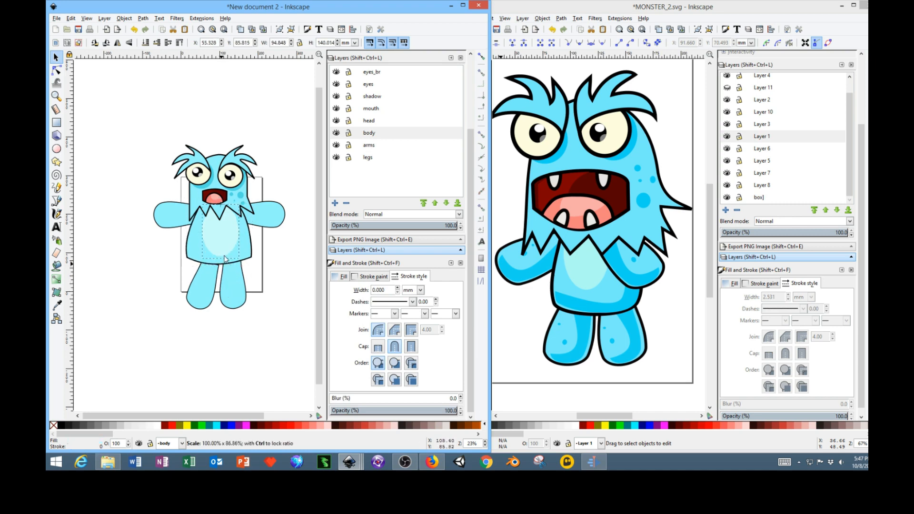
# Rotate the left leg more upright and move both legs up beneath the shortened body.
pyautogui.click(214, 287)
pyautogui.moveTo(210, 286); pyautogui.dragTo(221, 251)
pyautogui.click(208, 277)
pyautogui.moveTo(208, 288); pyautogui.dragTo(233, 285)
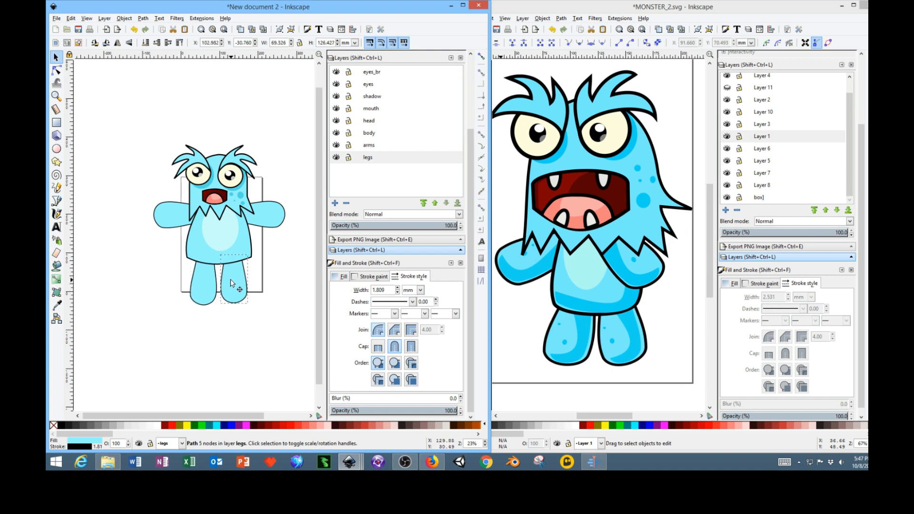
pyautogui.click(276, 253)
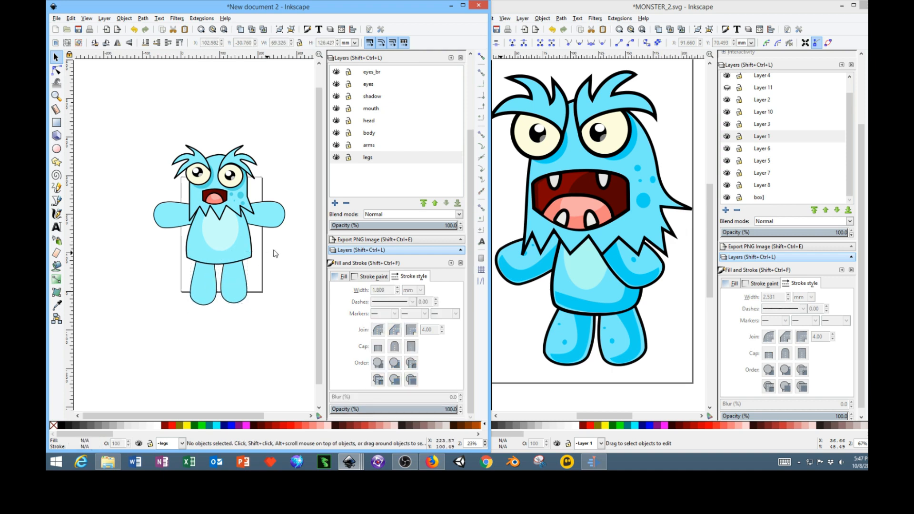
# Move the body's lower-right corner node inward by about 10 mm and adjust its handles to round the corner.
pyautogui.click(240, 260)
pyautogui.keyDown('ctrl'); pyautogui.scroll(4, 255, 279); pyautogui.keyUp('ctrl')
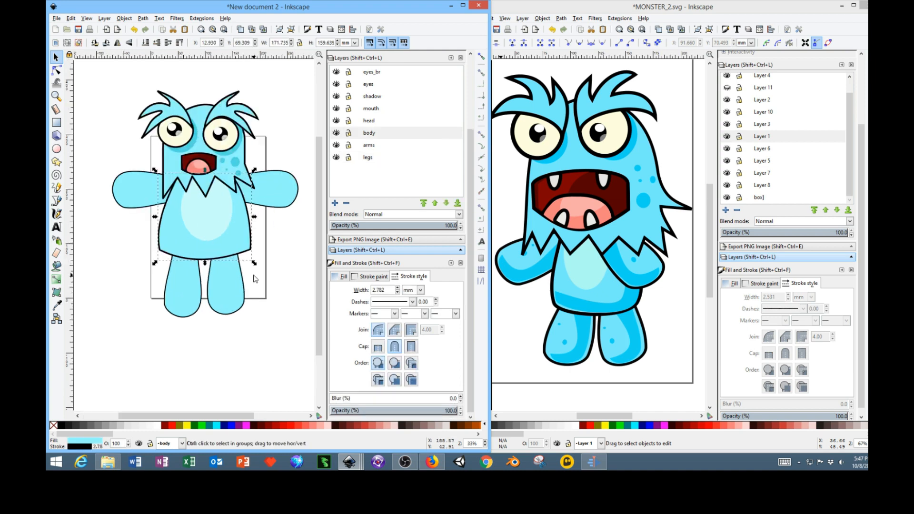
pyautogui.keyDown('ctrl'); pyautogui.scroll(-1, 256, 278); pyautogui.keyUp('ctrl')
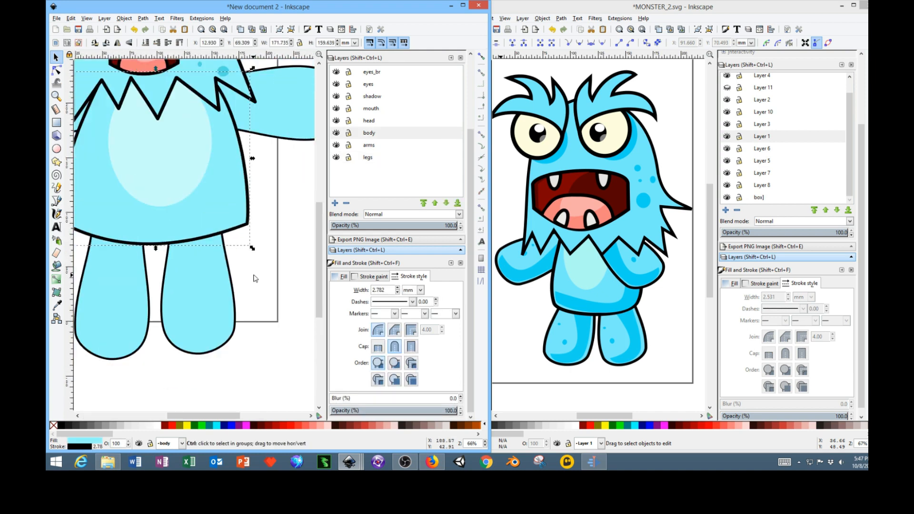
pyautogui.click(243, 231)
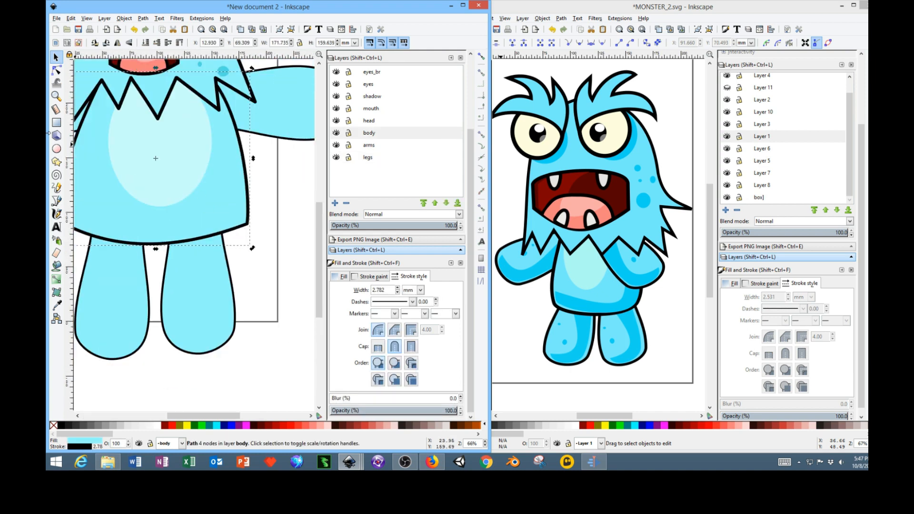
pyautogui.click(56, 70)
pyautogui.moveTo(248, 224); pyautogui.dragTo(236, 224)
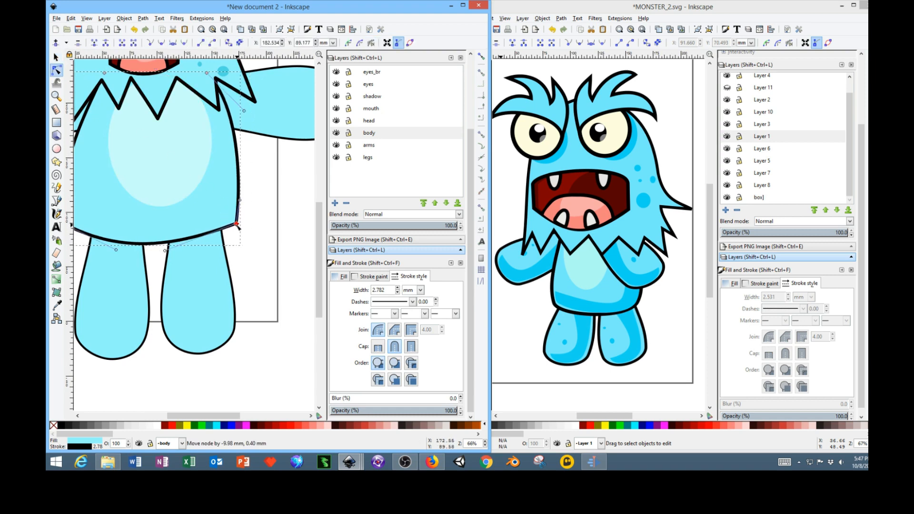
pyautogui.click(170, 253)
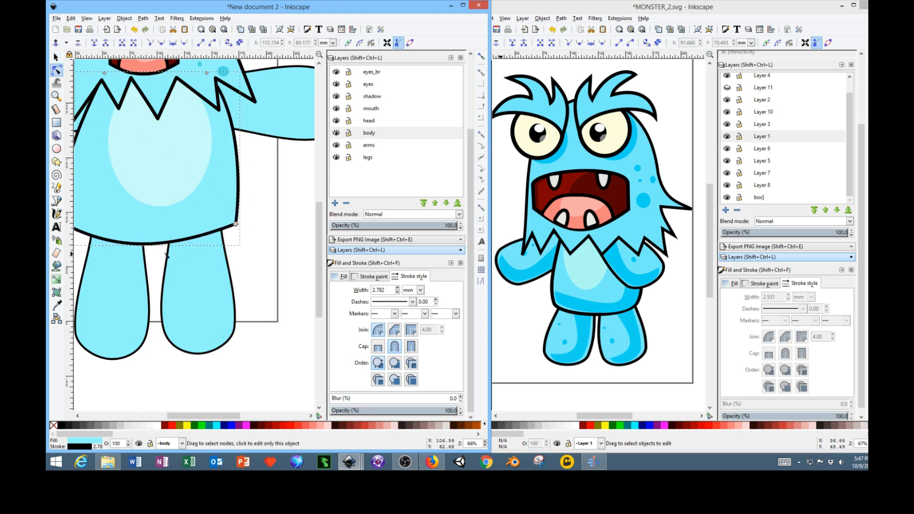
pyautogui.moveTo(236, 224); pyautogui.dragTo(228, 251)
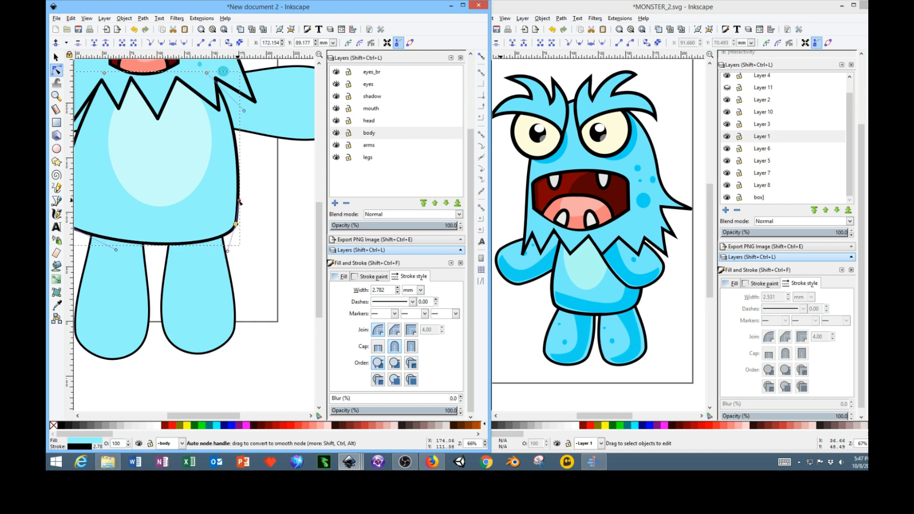
pyautogui.moveTo(239, 201); pyautogui.dragTo(242, 202)
pyautogui.click(264, 240)
# Adjust the curve handle of the body's lower-left corner node to round that corner to match the other side.
pyautogui.moveTo(199, 297); pyautogui.dragTo(270, 285)
pyautogui.click(137, 213)
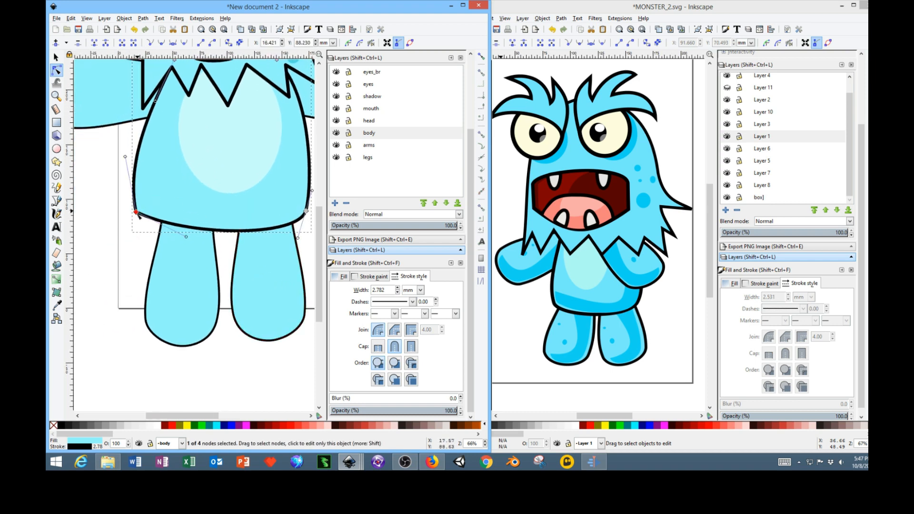
pyautogui.moveTo(185, 240)
pyautogui.mouseDown()
pyautogui.moveTo(167, 257)
pyautogui.moveTo(151, 249)
pyautogui.mouseUp()
pyautogui.click(117, 191)
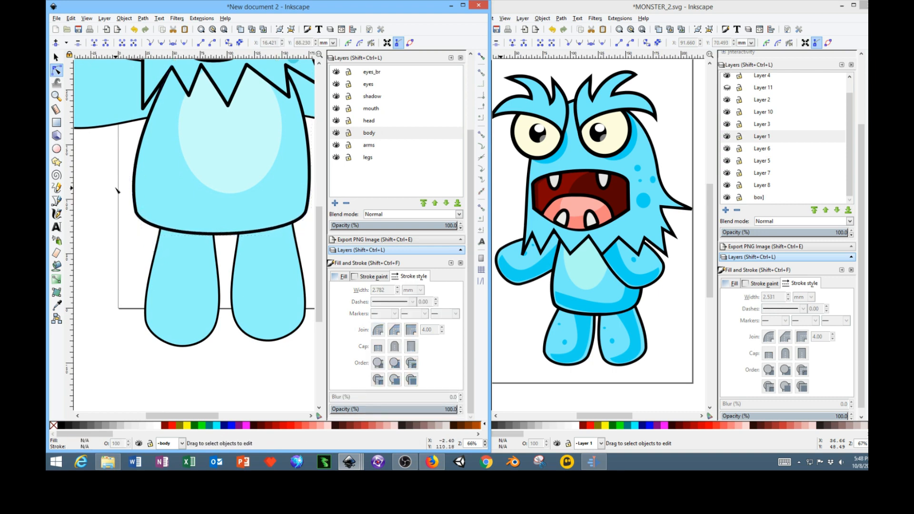
# Select the body path and set its stroke width to 3 mm.
pyautogui.scroll(-3, 102, 216)
pyautogui.moveTo(186, 259); pyautogui.dragTo(247, 256)
pyautogui.click(56, 58)
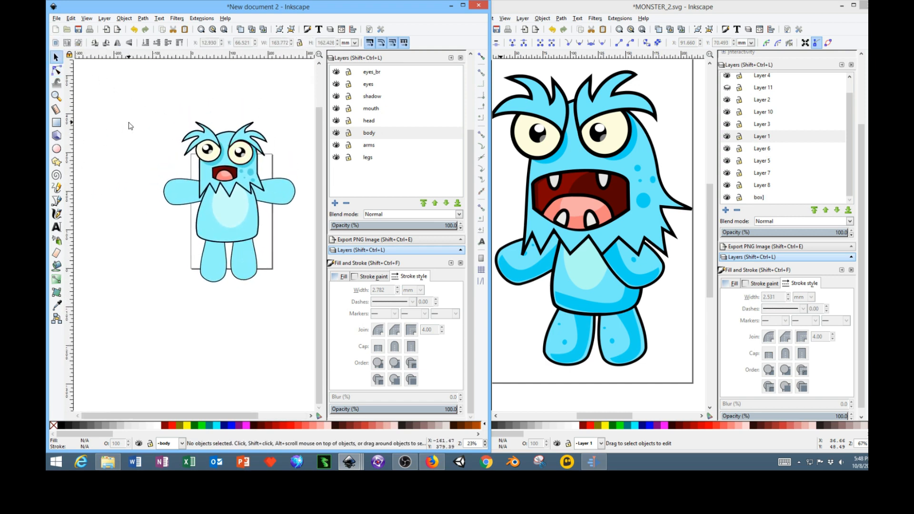
pyautogui.click(251, 230)
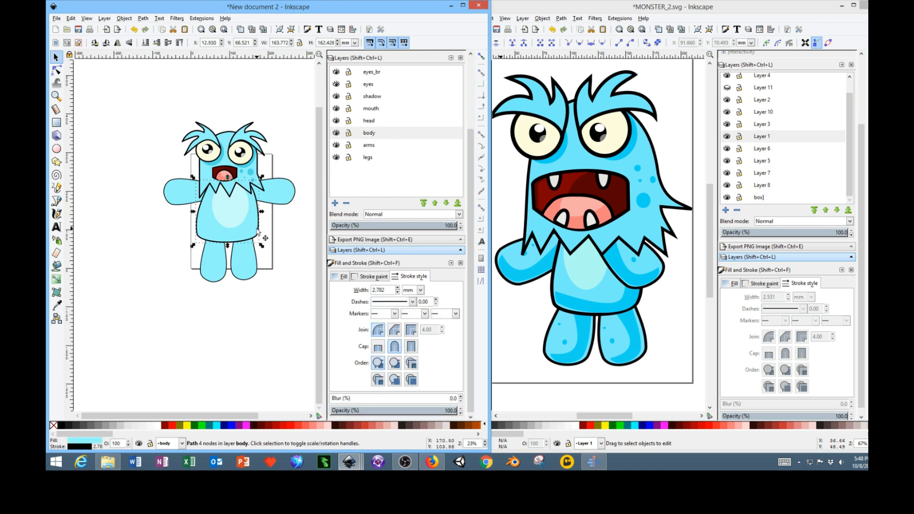
pyautogui.doubleClick(383, 290)
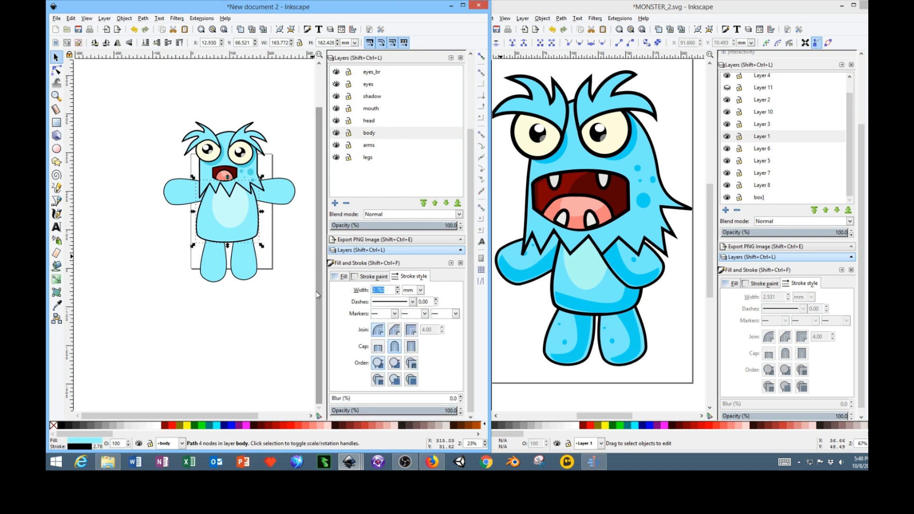
pyautogui.write('3')
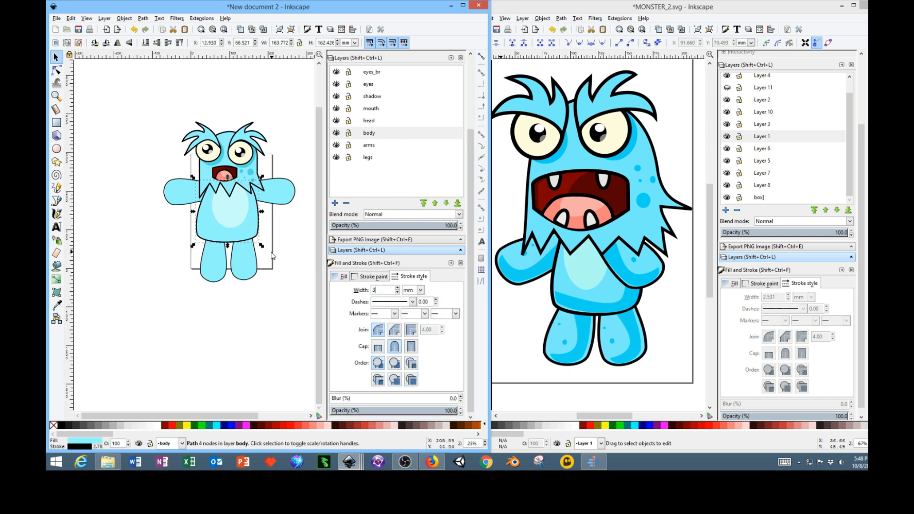
# Set the stroke width of both legs and both arms to 3 mm, matching the body outline.
pyautogui.click(250, 266)
pyautogui.doubleClick(381, 290)
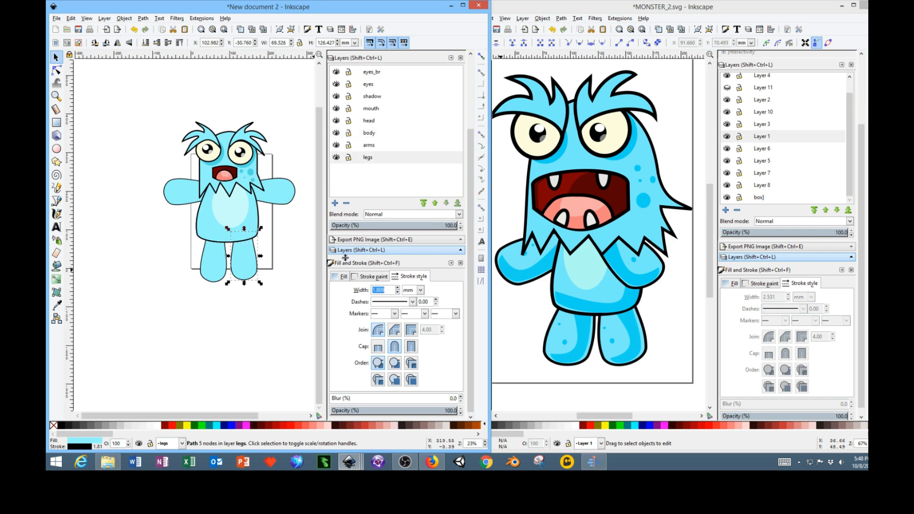
pyautogui.write('3')
pyautogui.click(224, 267)
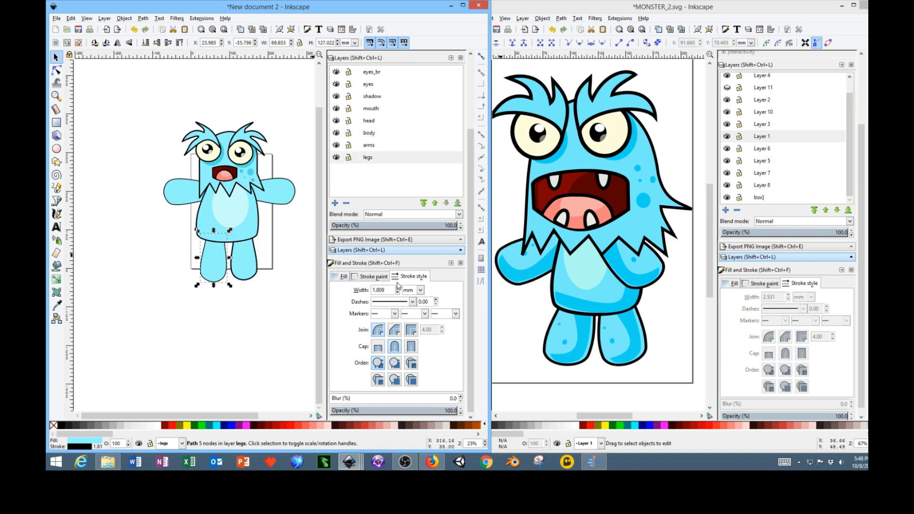
pyautogui.write('3')
pyautogui.click(186, 195)
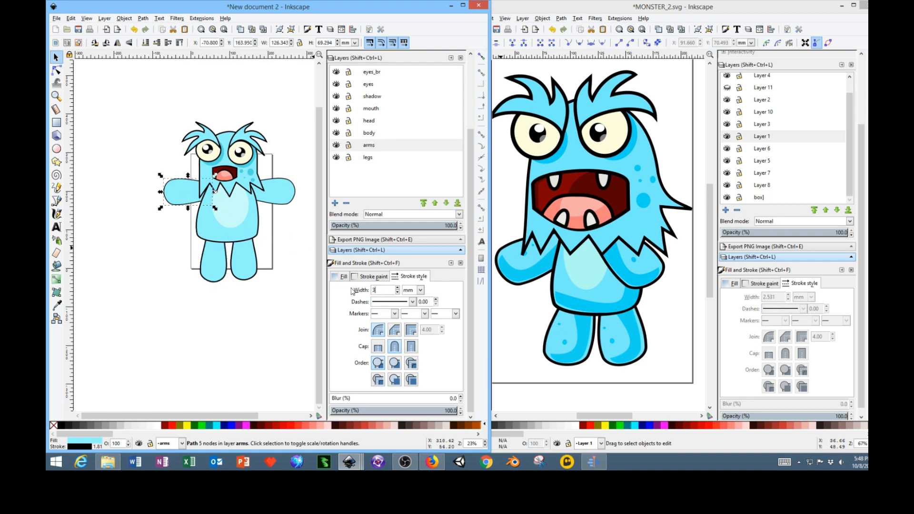
pyautogui.click(277, 196)
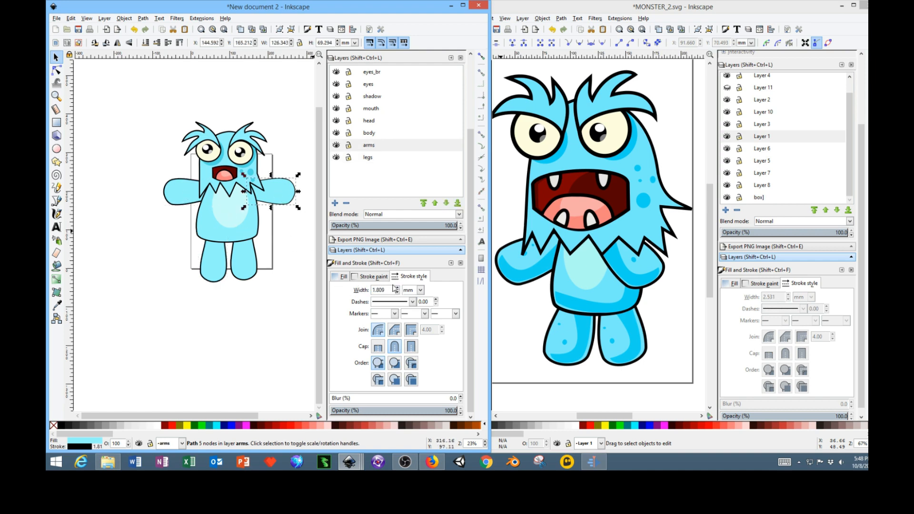
# Check the stroke widths of the eye, mouth and tongue objects and look over the figure's outlines.
pyautogui.click(236, 154)
pyautogui.click(241, 163)
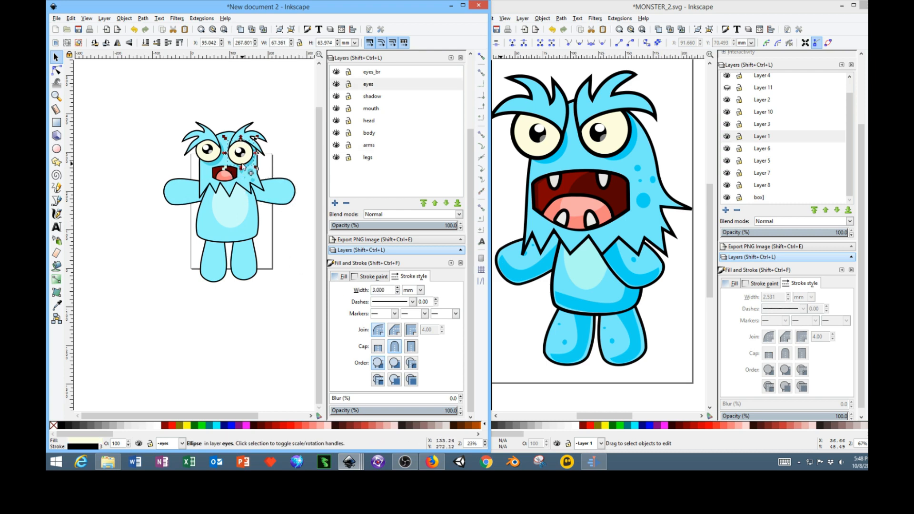
pyautogui.click(197, 193)
pyautogui.click(218, 174)
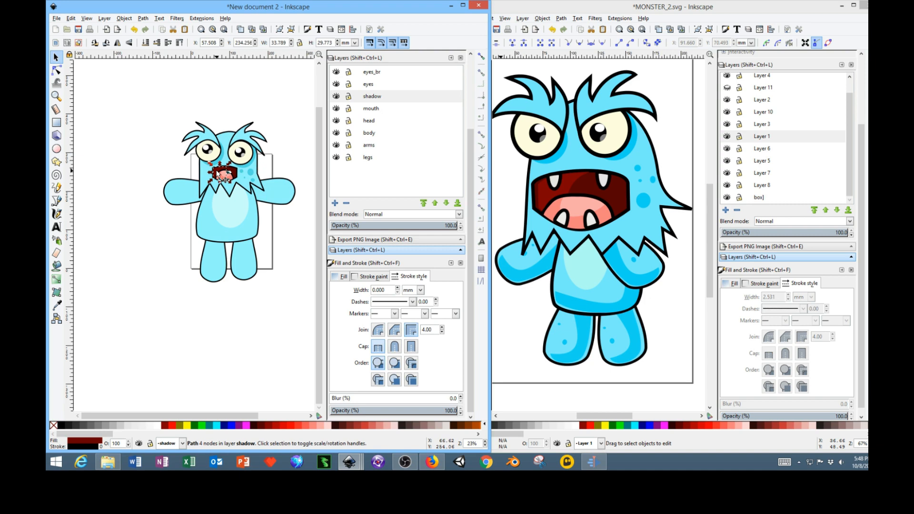
pyautogui.click(234, 178)
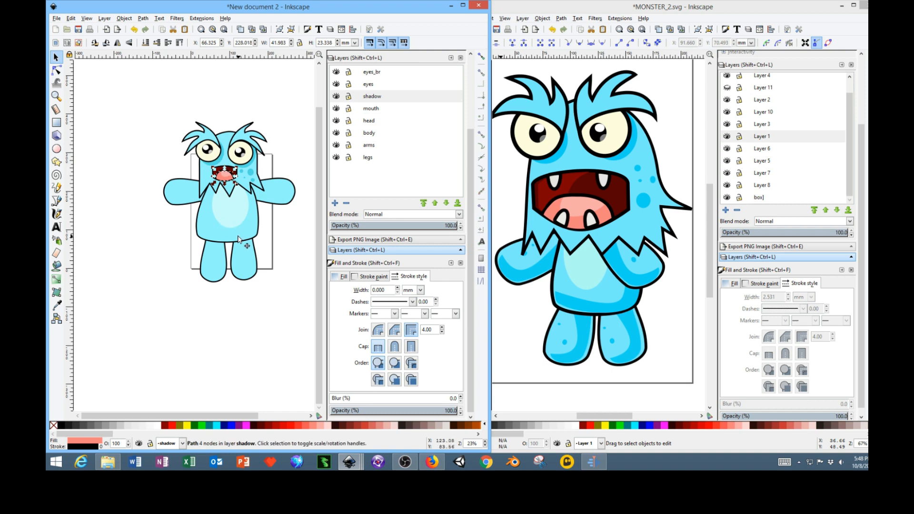
pyautogui.keyDown('ctrl'); pyautogui.scroll(2, 224, 233); pyautogui.keyUp('ctrl')
pyautogui.moveTo(249, 235); pyautogui.dragTo(228, 281)
pyautogui.keyDown('ctrl'); pyautogui.scroll(-1, 228, 281); pyautogui.keyUp('ctrl')
pyautogui.keyDown('ctrl'); pyautogui.scroll(1, 232, 274); pyautogui.keyUp('ctrl')
pyautogui.moveTo(240, 94); pyautogui.dragTo(227, 151)
pyautogui.click(227, 152)
pyautogui.click(224, 101)
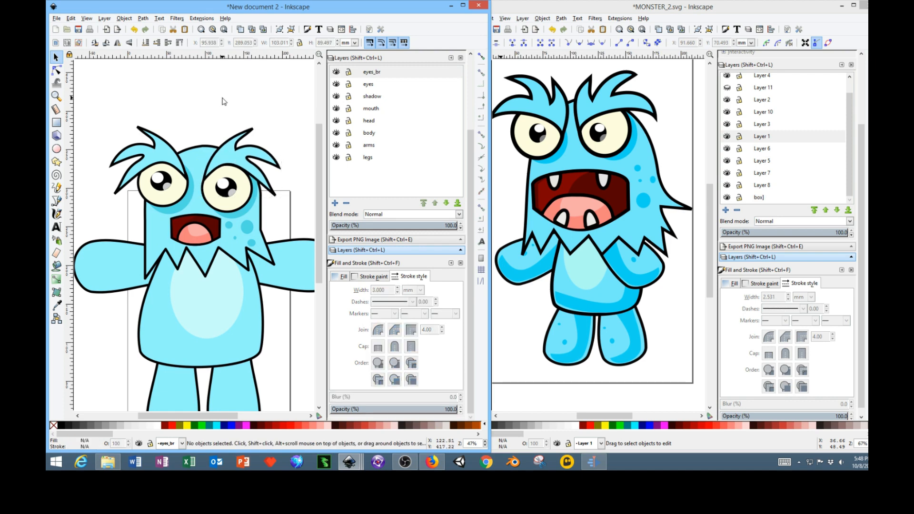
pyautogui.scroll(-2, 218, 251)
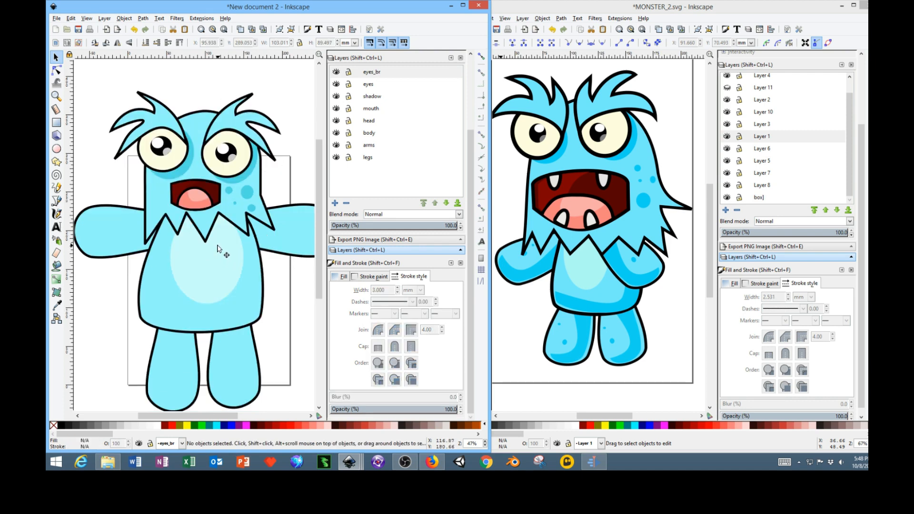
# Activate the shadow layer, select the four spots on the right cheek and copy them.
pyautogui.click(375, 99)
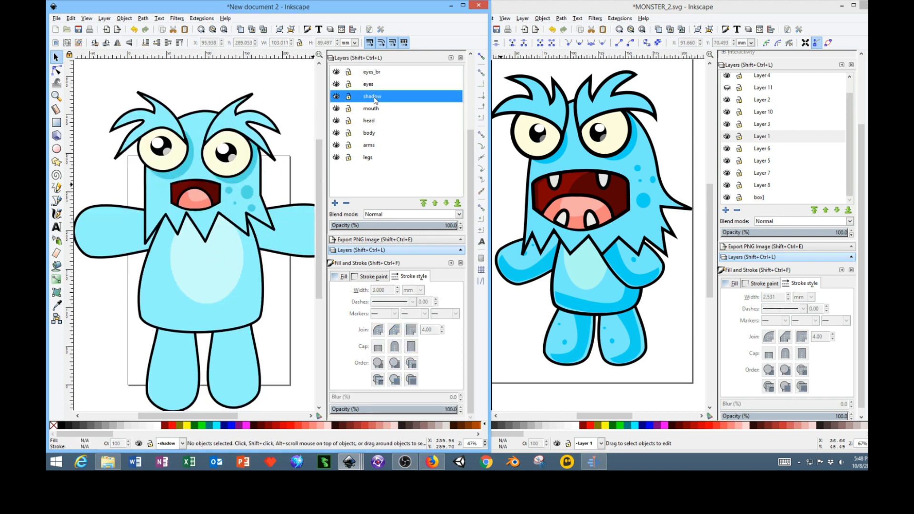
pyautogui.click(251, 189)
pyautogui.keyDown('shift'); pyautogui.click(251, 209); pyautogui.keyUp('shift')
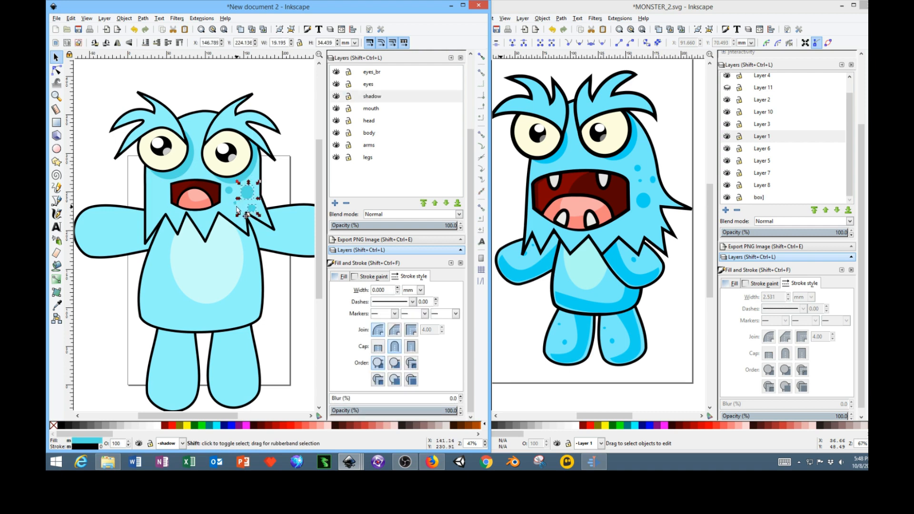
pyautogui.keyDown('shift'); pyautogui.click(229, 191); pyautogui.keyUp('shift')
pyautogui.keyDown('shift'); pyautogui.click(230, 191); pyautogui.keyUp('shift')
pyautogui.rightClick(229, 190)
pyautogui.click(246, 231)
# Paste a copy of the spot group and place it on the right arm.
pyautogui.scroll(-6, 247, 231)
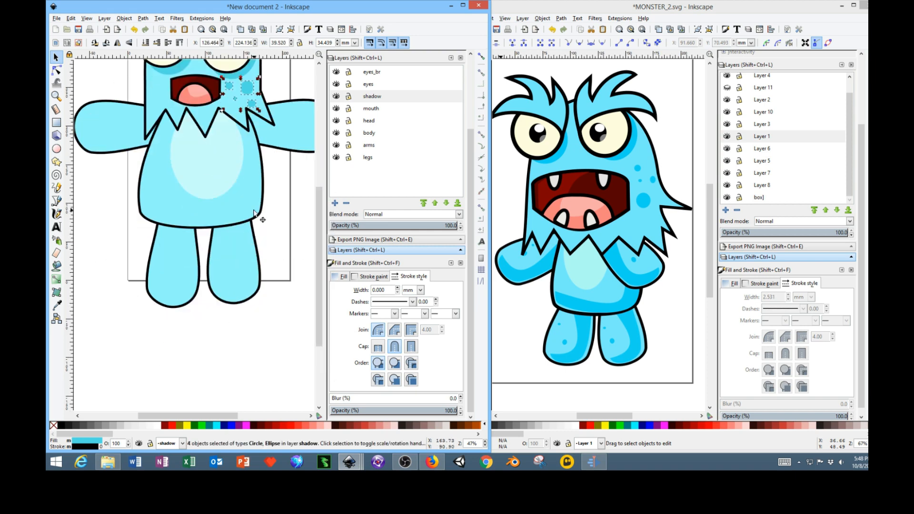
pyautogui.scroll(4, 254, 210)
pyautogui.moveTo(285, 249); pyautogui.dragTo(245, 251)
pyautogui.rightClick(266, 166)
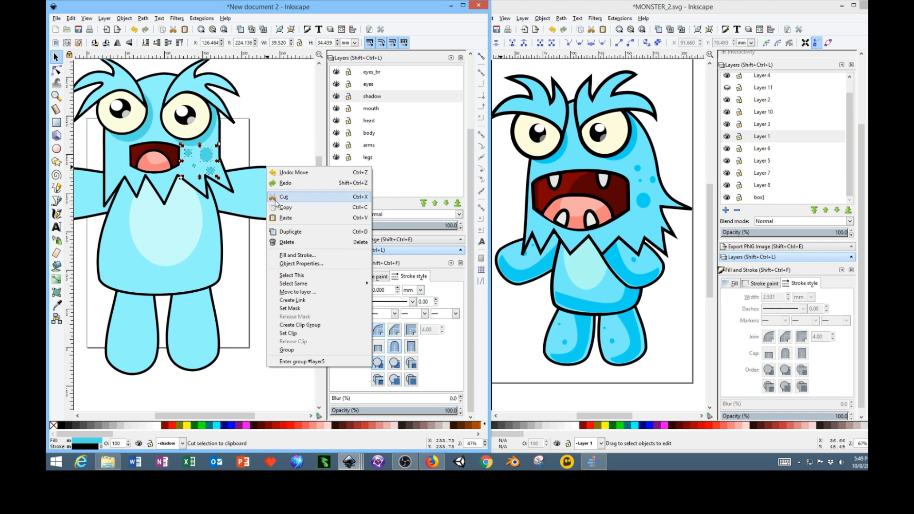
pyautogui.click(286, 217)
pyautogui.moveTo(292, 205); pyautogui.dragTo(274, 185)
# Paste another copy of the spots, flip it horizontally and place it near the end of the left arm.
pyautogui.moveTo(245, 137); pyautogui.dragTo(322, 128)
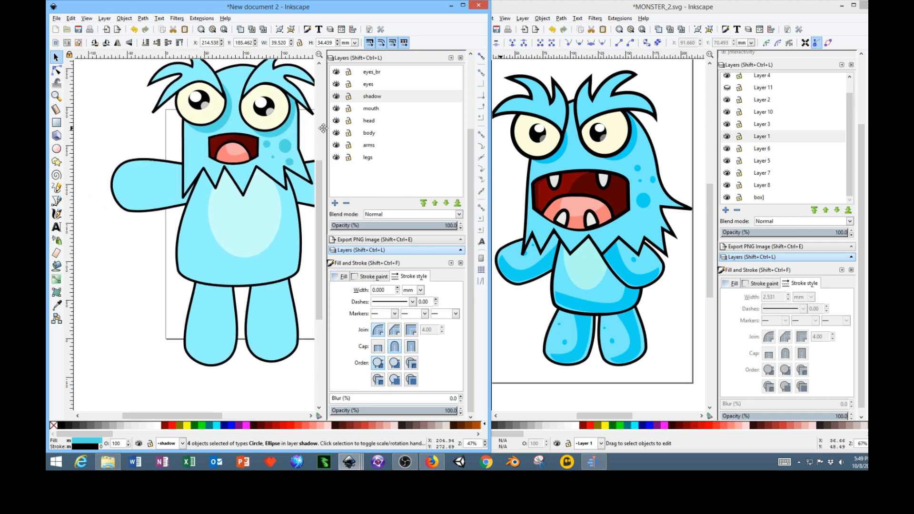
pyautogui.rightClick(120, 124)
pyautogui.click(149, 177)
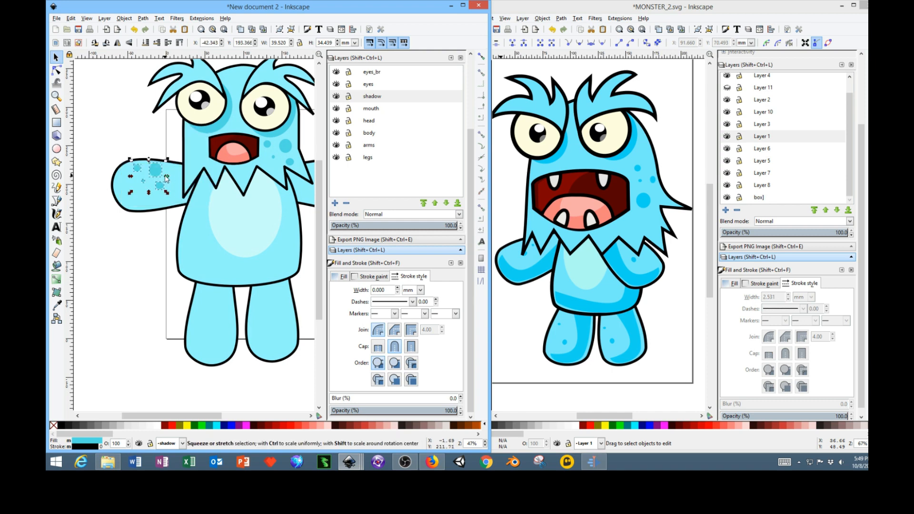
pyautogui.click(117, 43)
pyautogui.moveTo(145, 173); pyautogui.dragTo(132, 179)
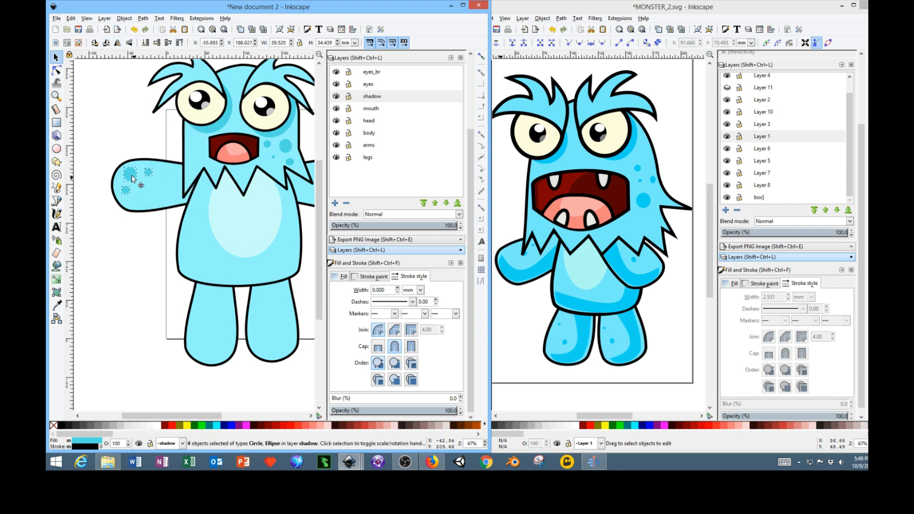
pyautogui.moveTo(160, 267); pyautogui.dragTo(126, 236)
# Paste another copy of the spots, flip it vertically and place it on the lower part of the left leg.
pyautogui.scroll(-1, 127, 236)
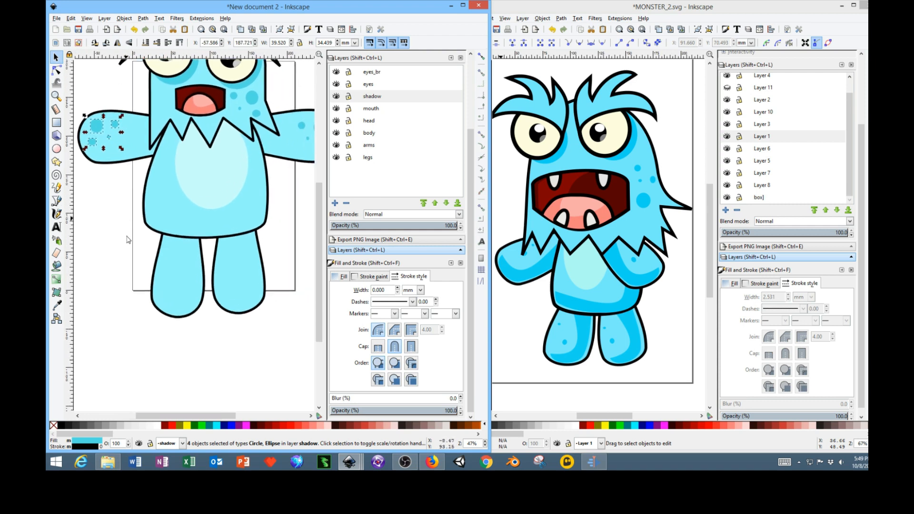
pyautogui.hscroll(1, 127, 236)
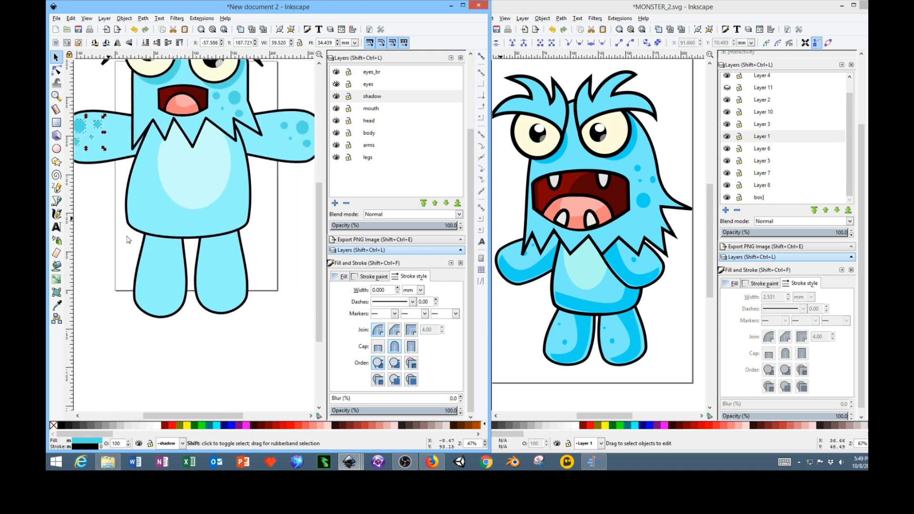
pyautogui.rightClick(102, 259)
pyautogui.click(128, 310)
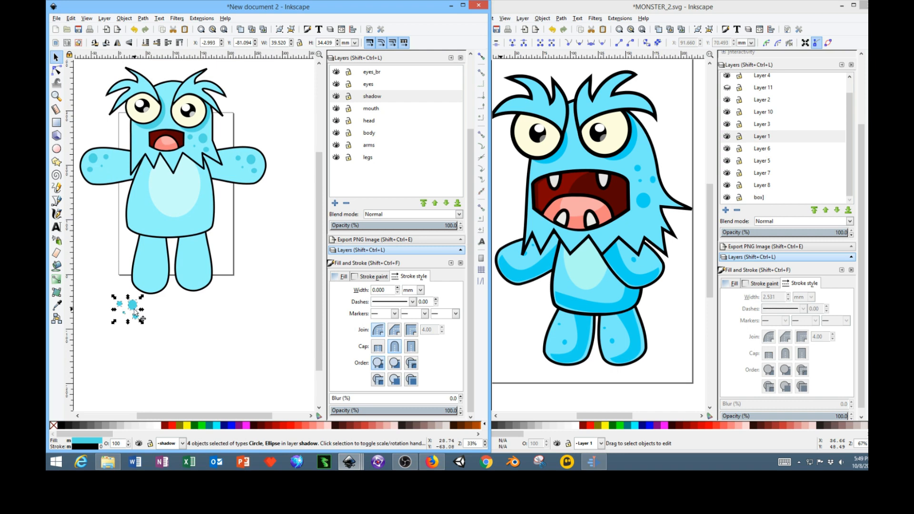
pyautogui.click(130, 43)
pyautogui.moveTo(137, 316); pyautogui.dragTo(162, 283)
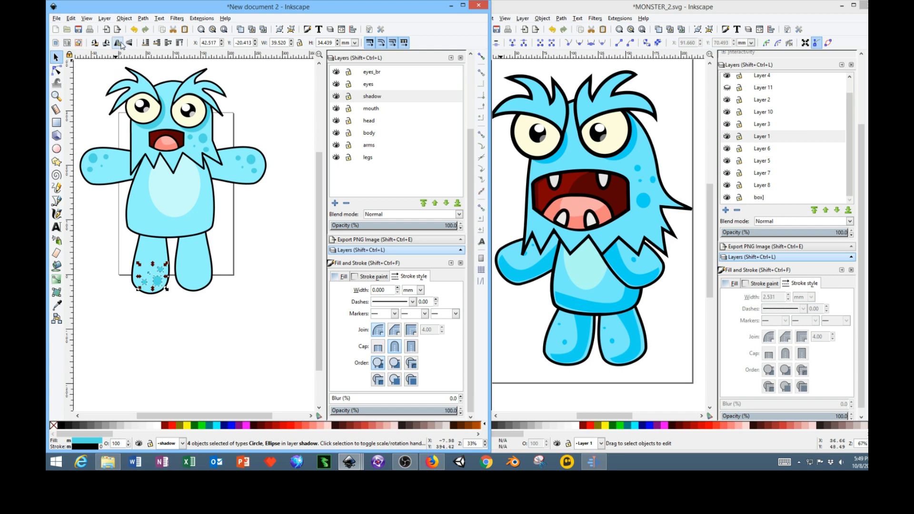
# Copy the left leg's spots, paste them, flip the copy horizontally and place it on the lower right leg.
pyautogui.rightClick(161, 280)
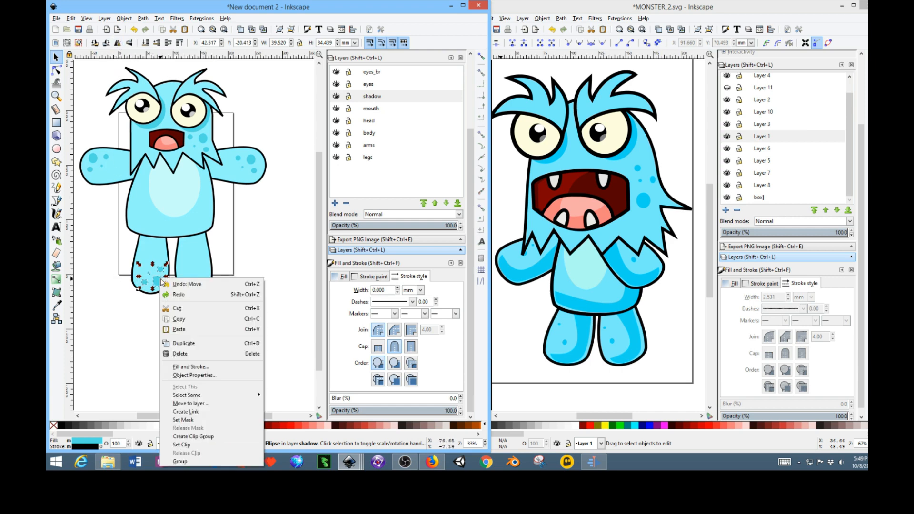
pyautogui.click(208, 319)
pyautogui.rightClick(227, 268)
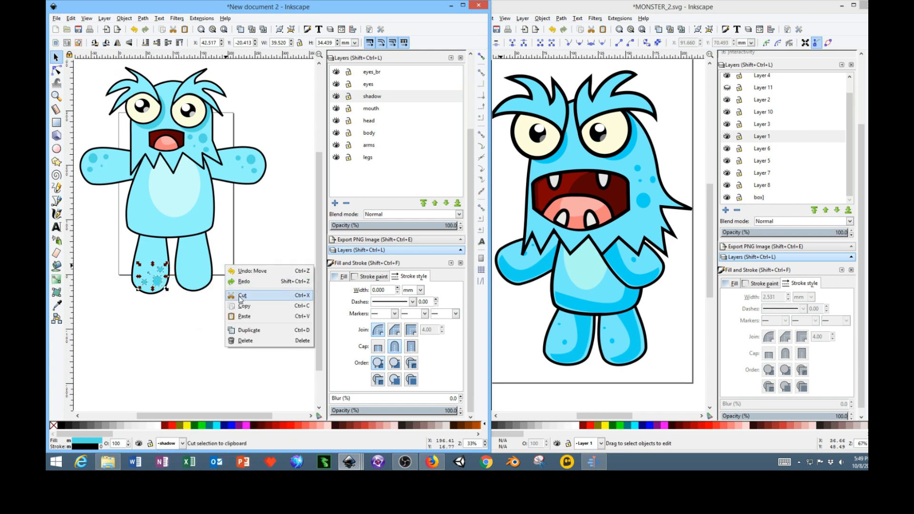
pyautogui.click(244, 317)
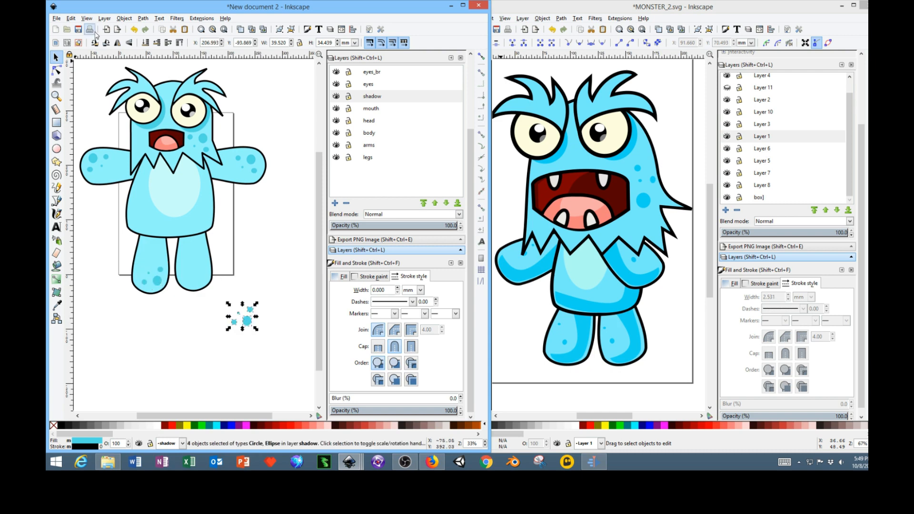
pyautogui.click(118, 42)
pyautogui.moveTo(239, 325); pyautogui.dragTo(190, 281)
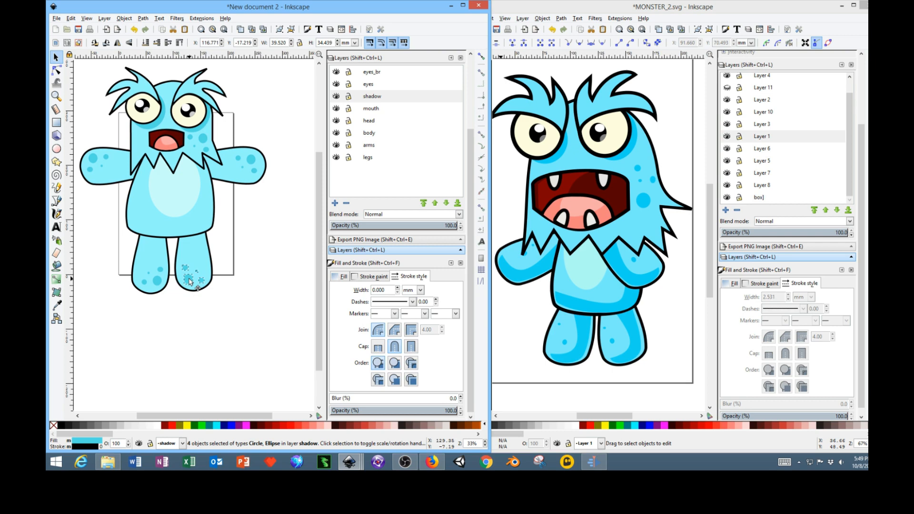
pyautogui.click(258, 245)
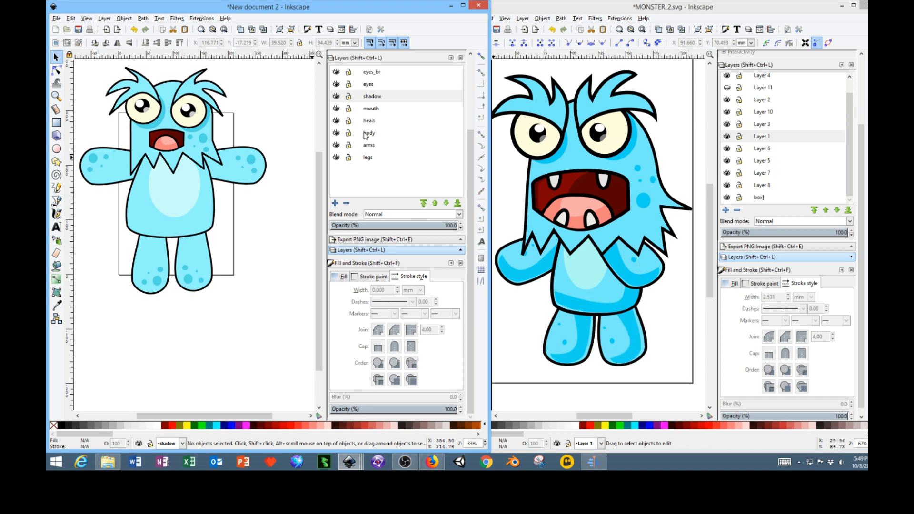
# Add a layer named shadow2 directly above the body layer and activate the Bezier pen tool.
pyautogui.click(379, 122)
pyautogui.click(365, 135)
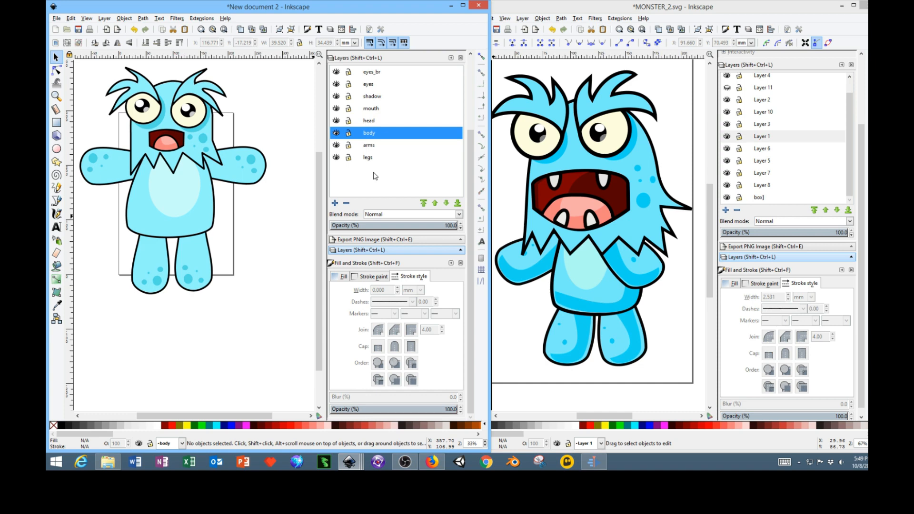
pyautogui.click(335, 203)
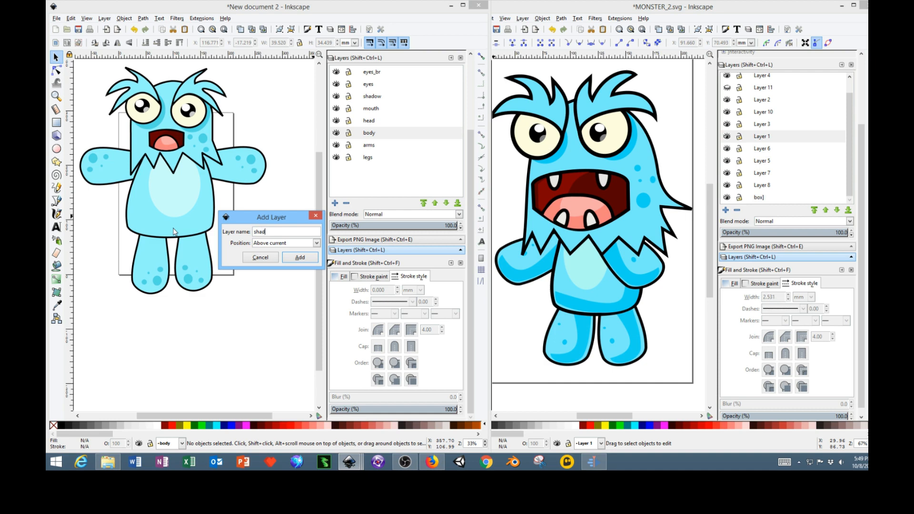
pyautogui.press('Return')
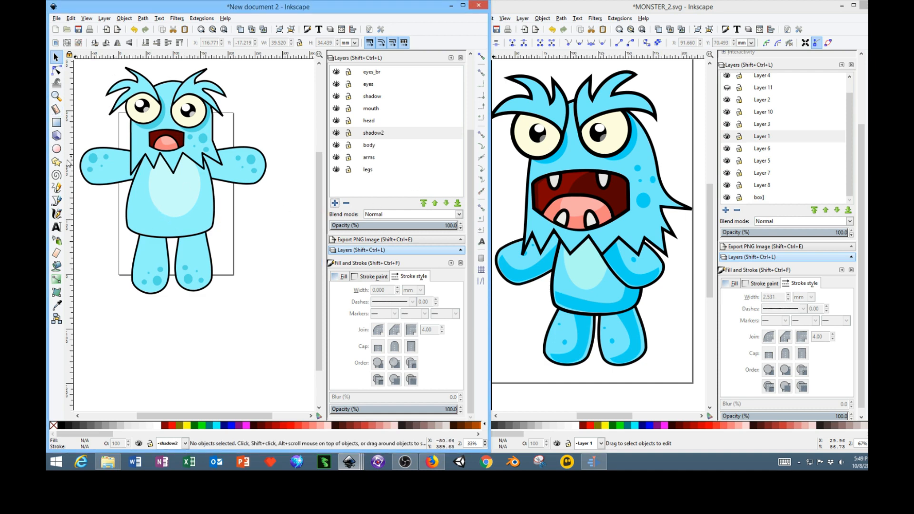
pyautogui.click(56, 200)
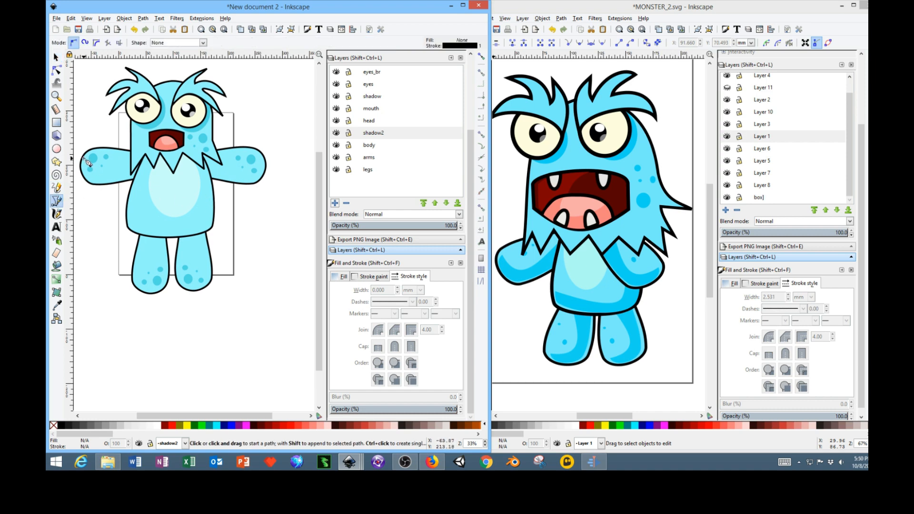
# Draw a closed four-cornered shadow shape with straight segments across the lower part of the left arm.
pyautogui.click(84, 158)
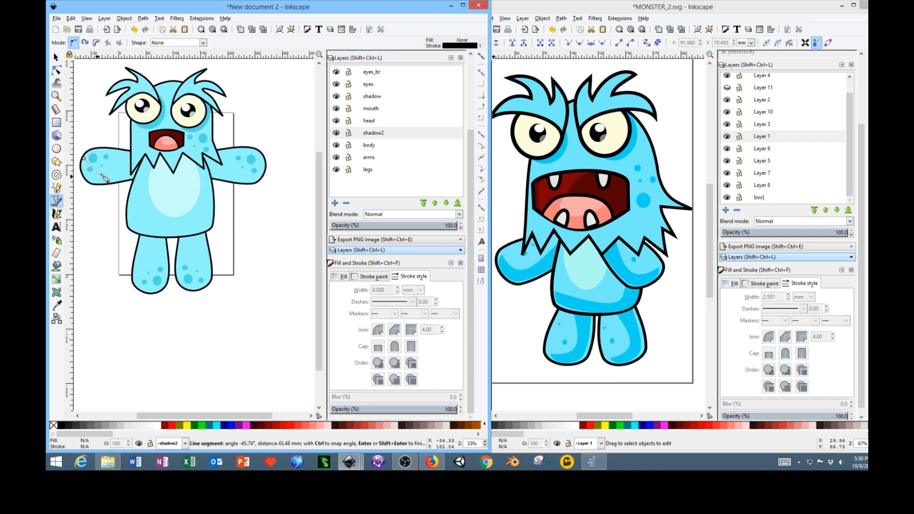
pyautogui.click(142, 173)
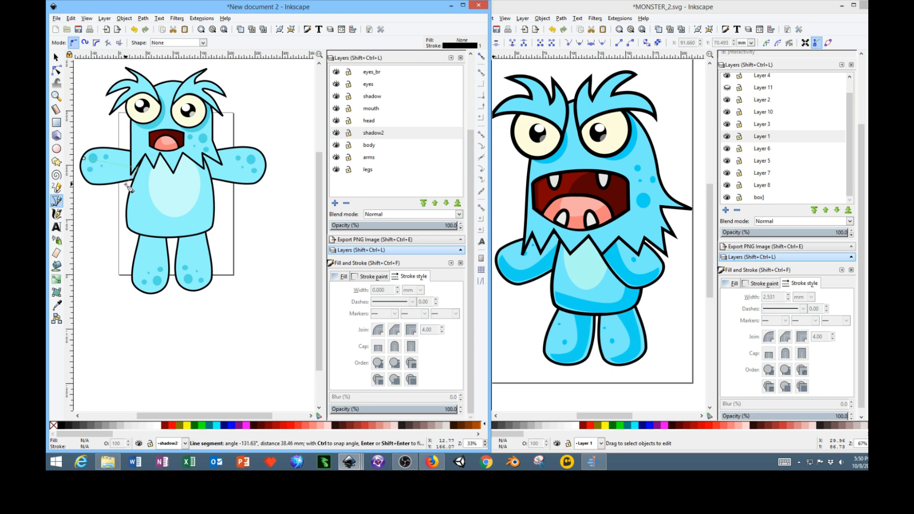
pyautogui.click(129, 188)
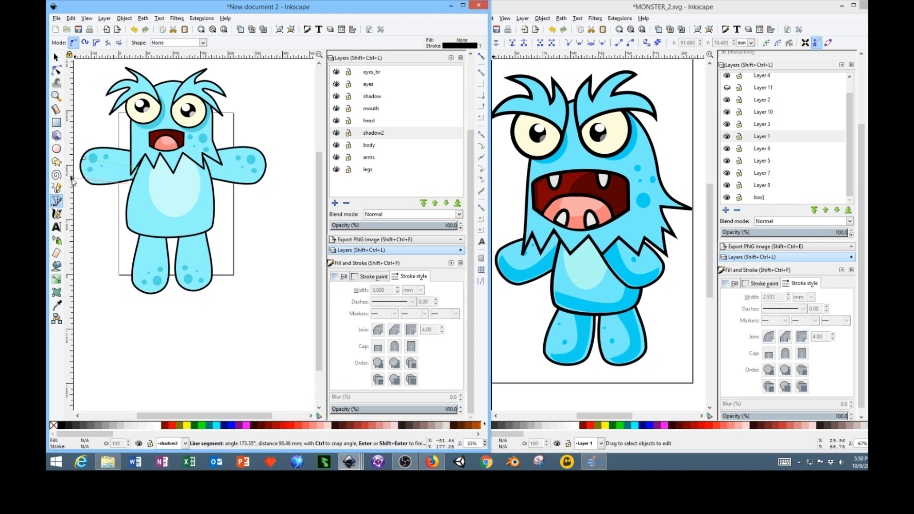
pyautogui.click(86, 159)
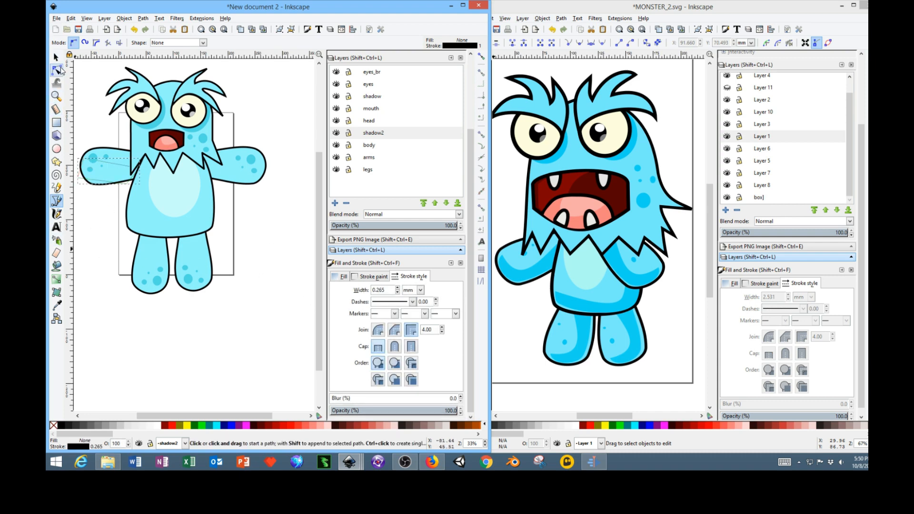
# Fill the left arm's shadow shape with the blue picked from a head spot and set its stroke width to 0.
pyautogui.click(56, 58)
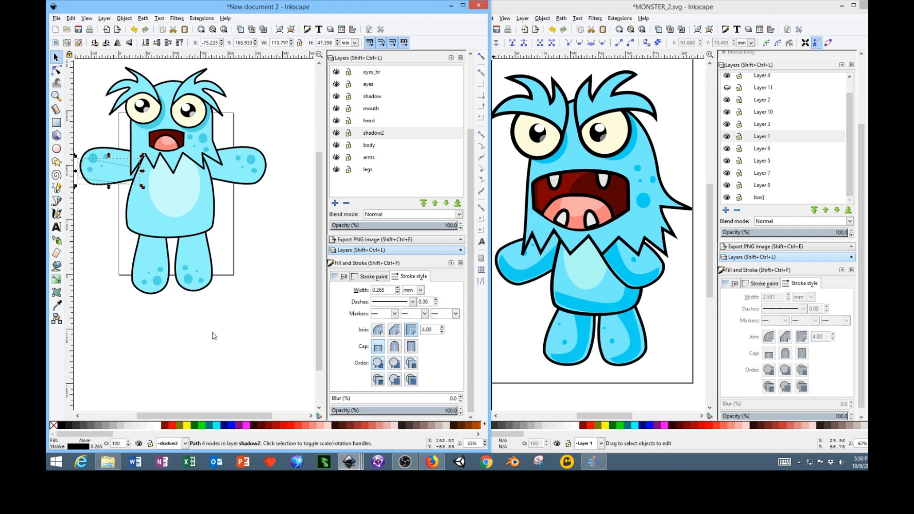
pyautogui.click(226, 426)
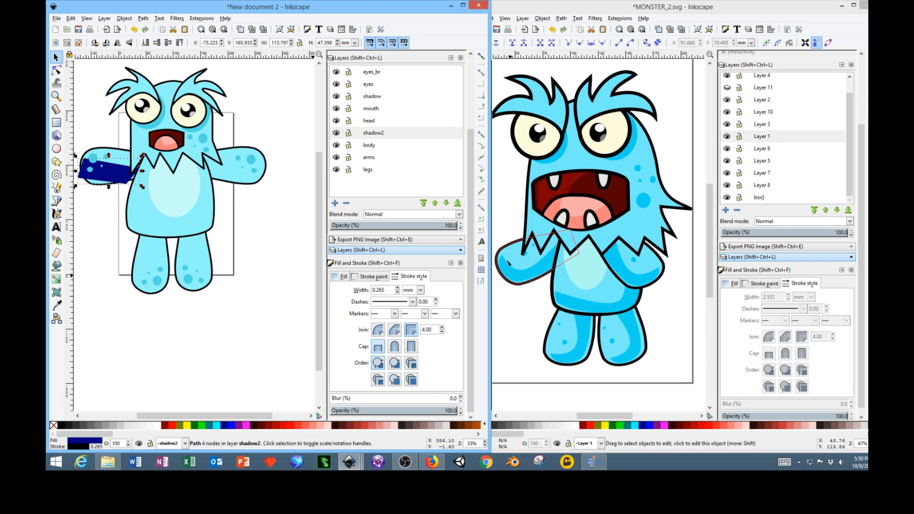
pyautogui.click(341, 277)
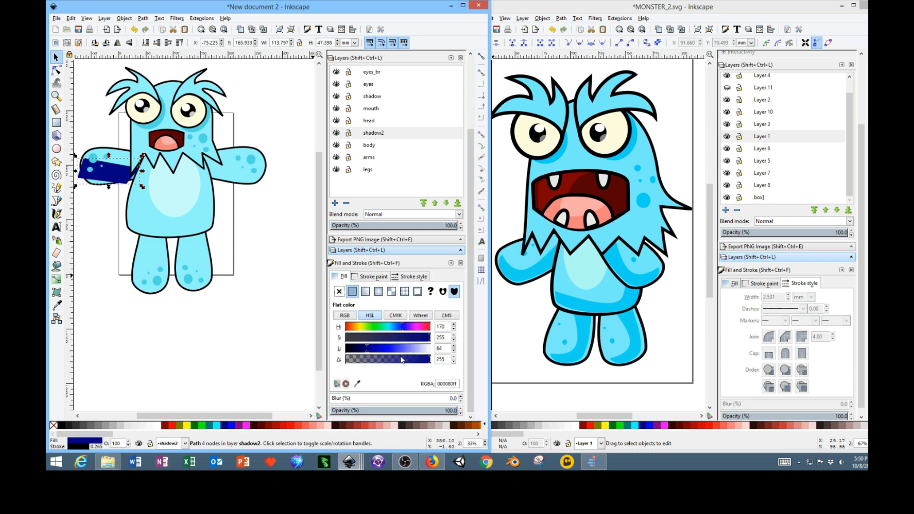
pyautogui.click(356, 383)
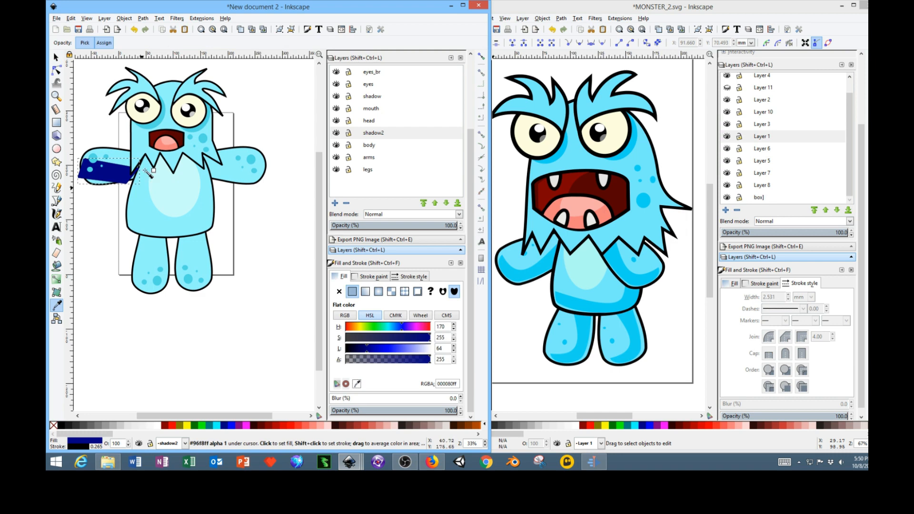
pyautogui.click(203, 129)
pyautogui.press('s')
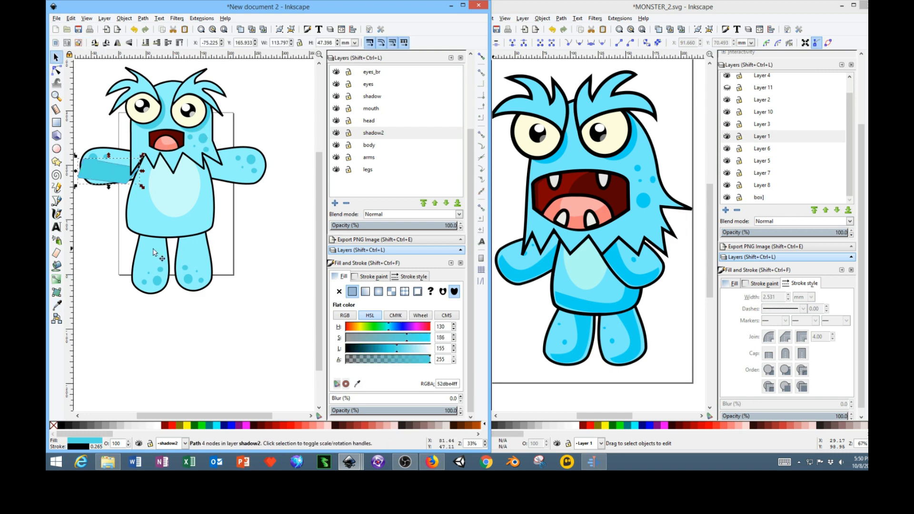
pyautogui.click(410, 277)
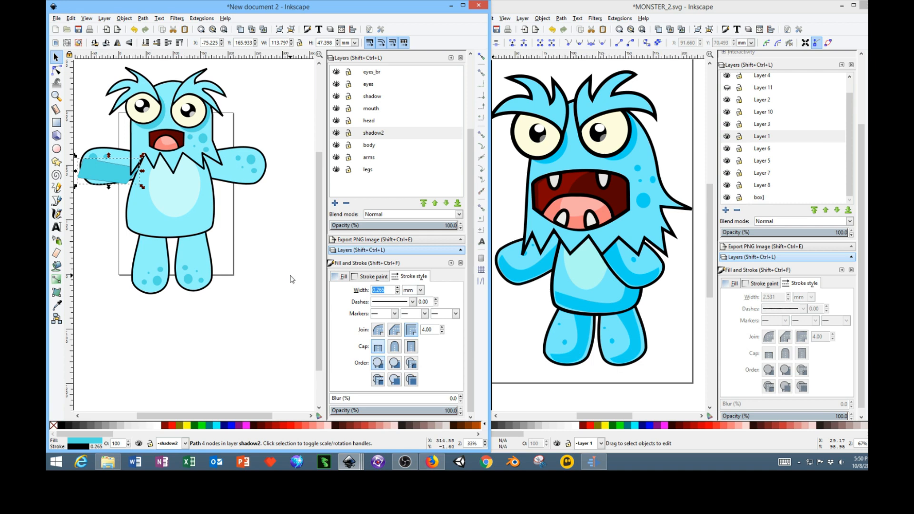
pyautogui.press('Return')
# Widen the arm shadow shape to about 132 mm toward the body and lower the shadow2 layer beneath the body layer.
pyautogui.scroll(2, 101, 175)
pyautogui.moveTo(101, 176); pyautogui.dragTo(149, 169)
pyautogui.moveTo(237, 191); pyautogui.dragTo(250, 189)
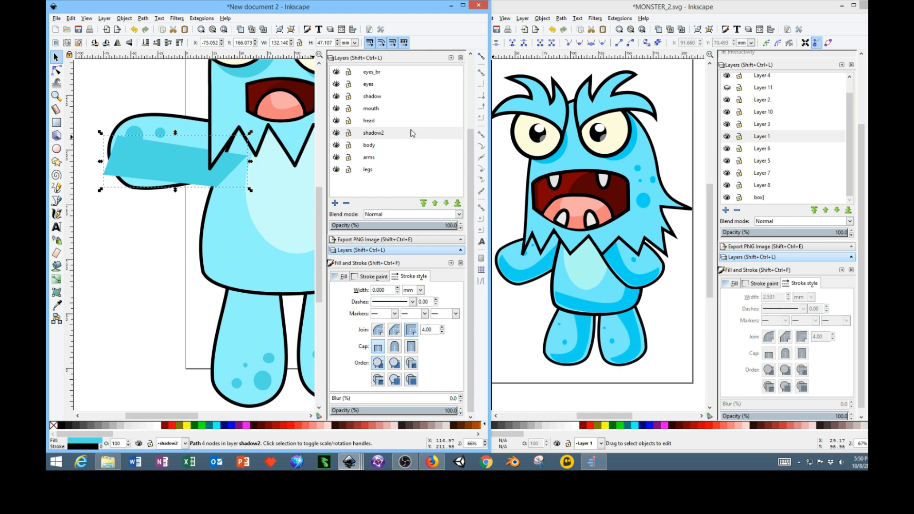
pyautogui.click(446, 204)
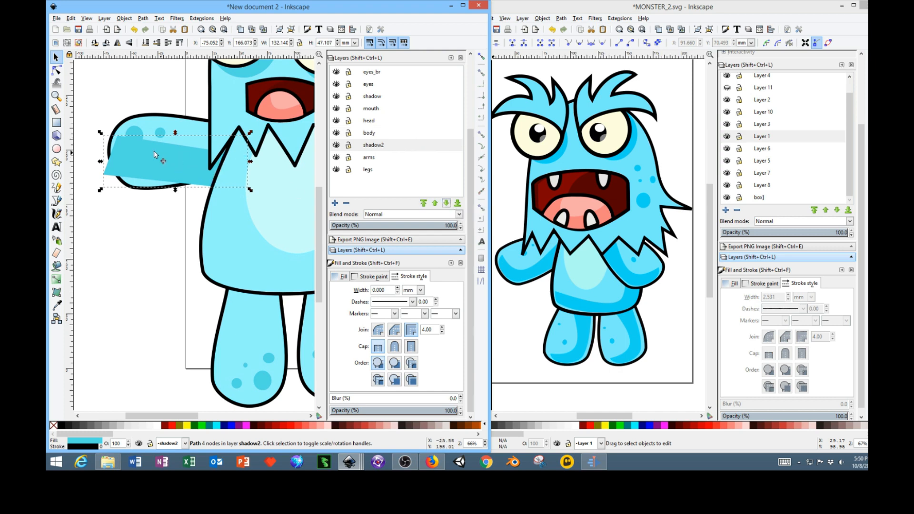
# Curve the shadow's edges and move its nodes inside the arm so it follows the left arm's underside.
pyautogui.click(57, 70)
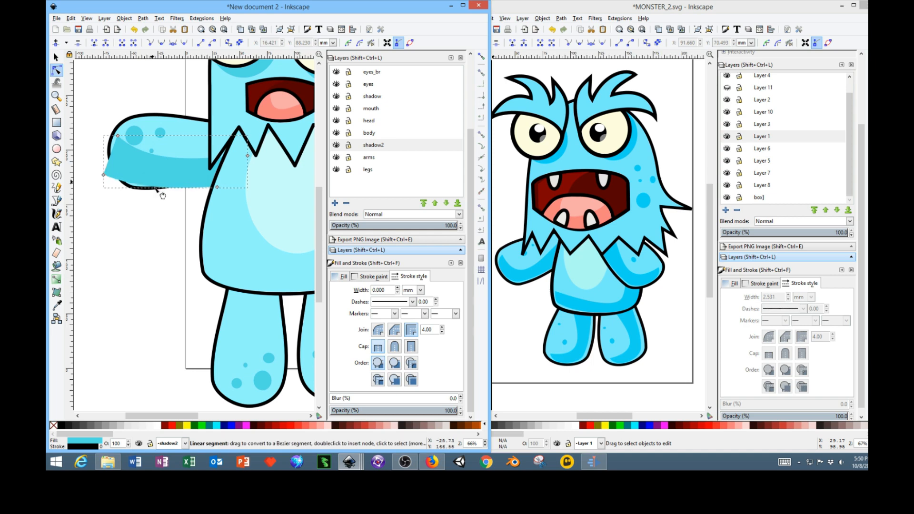
pyautogui.moveTo(117, 136); pyautogui.dragTo(130, 145)
pyautogui.moveTo(104, 176); pyautogui.dragTo(122, 177)
pyautogui.moveTo(217, 187); pyautogui.dragTo(214, 175)
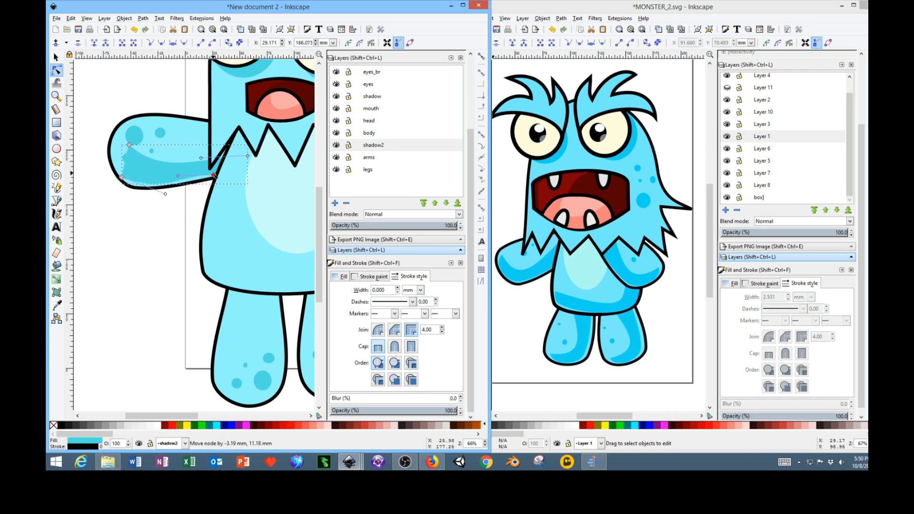
pyautogui.click(129, 145)
pyautogui.moveTo(129, 145); pyautogui.dragTo(143, 159)
pyautogui.click(123, 234)
pyautogui.scroll(-1, 178, 262)
pyautogui.moveTo(175, 255); pyautogui.dragTo(119, 257)
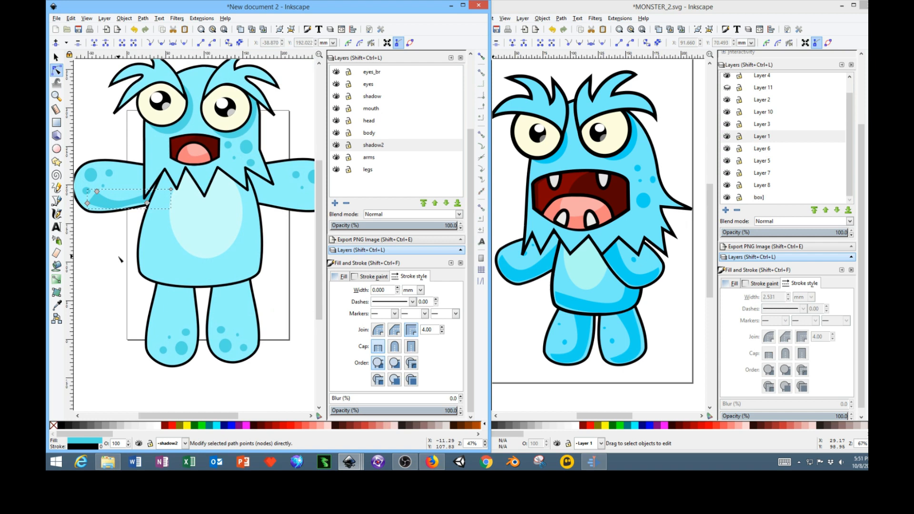
# Copy the left arm's shadow, paste it, flip the copy horizontally and place it along the underside of the right arm.
pyautogui.rightClick(97, 199)
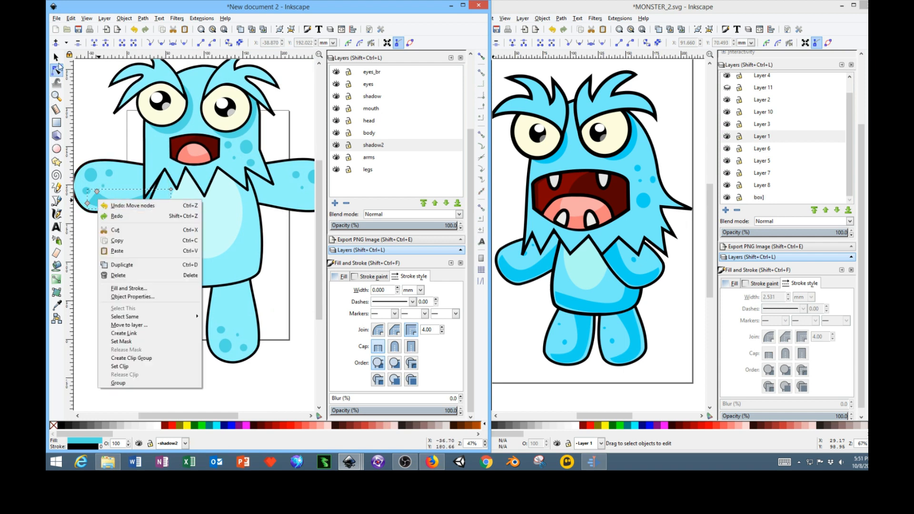
pyautogui.click(56, 57)
pyautogui.rightClick(113, 208)
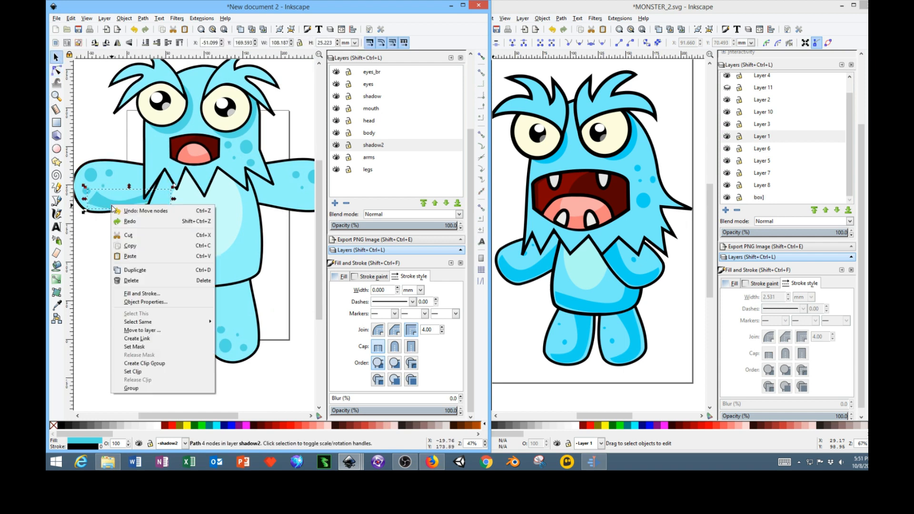
pyautogui.click(128, 246)
pyautogui.rightClick(294, 229)
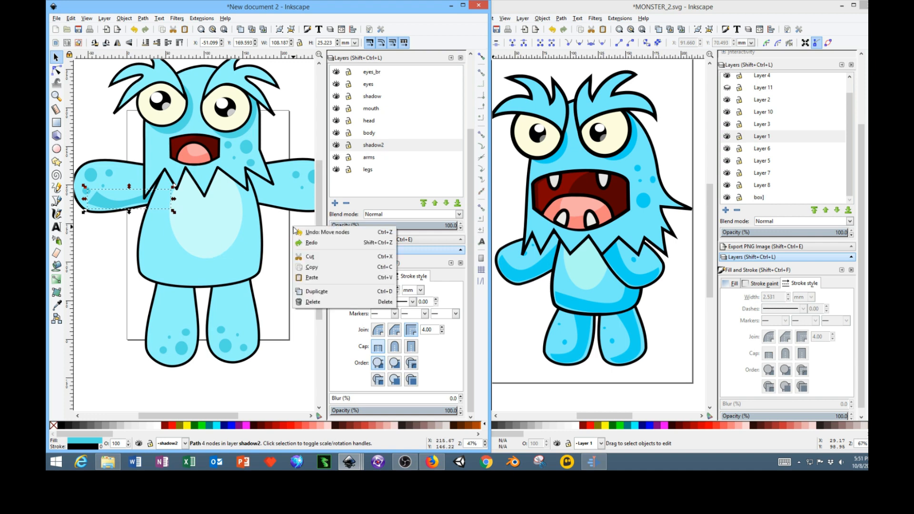
pyautogui.click(312, 278)
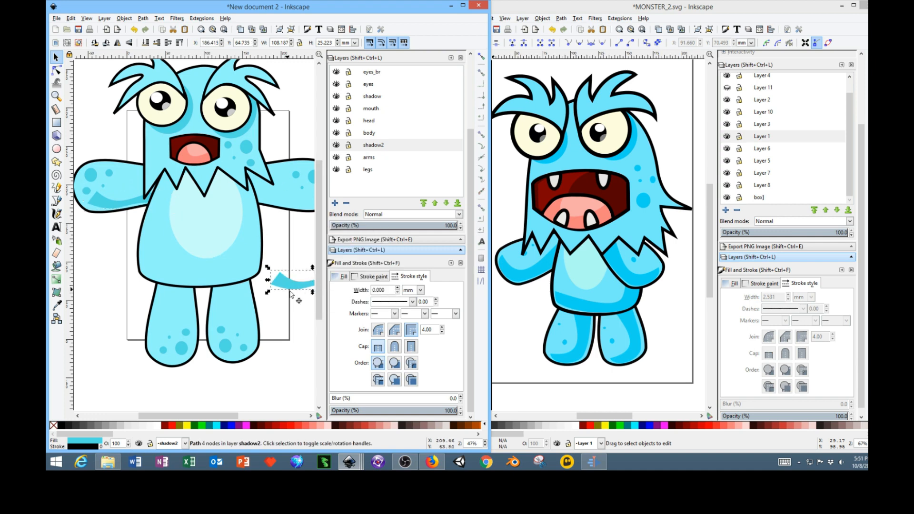
pyautogui.click(118, 43)
pyautogui.moveTo(292, 277); pyautogui.dragTo(239, 261)
pyautogui.moveTo(265, 188); pyautogui.dragTo(258, 188)
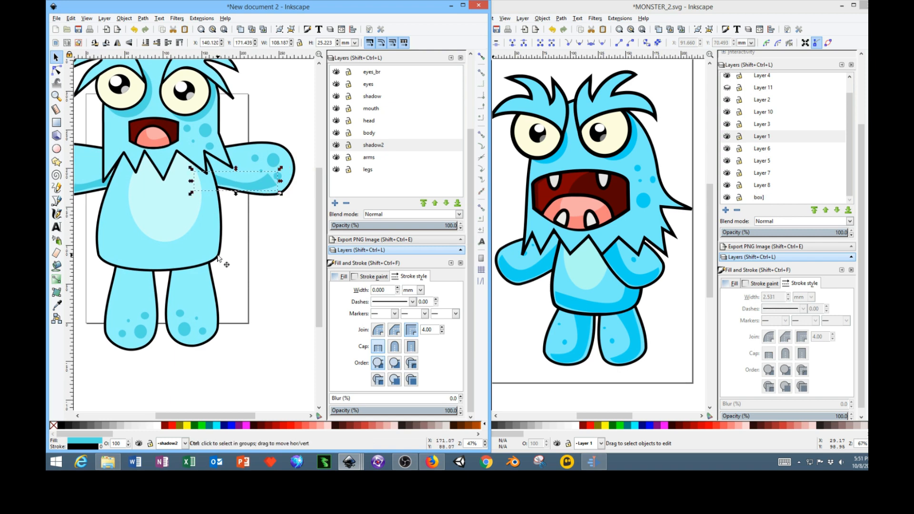
pyautogui.click(205, 289)
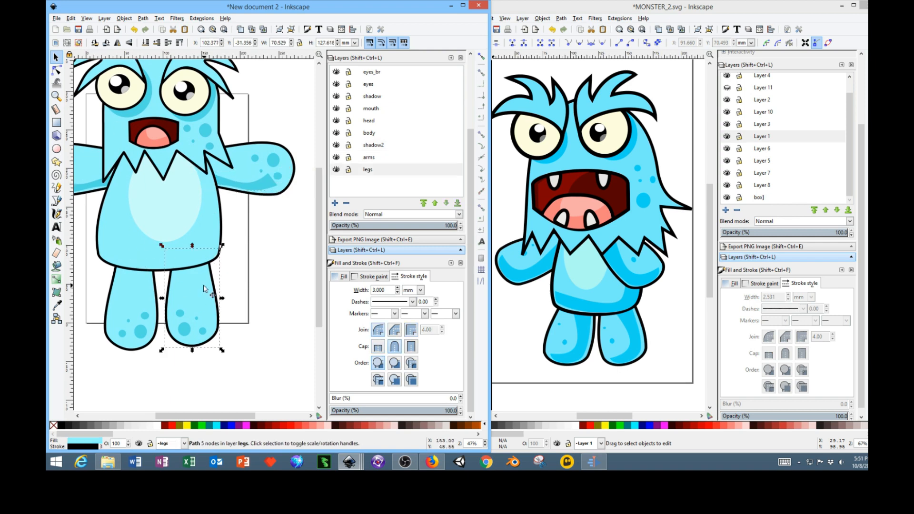
pyautogui.rightClick(203, 289)
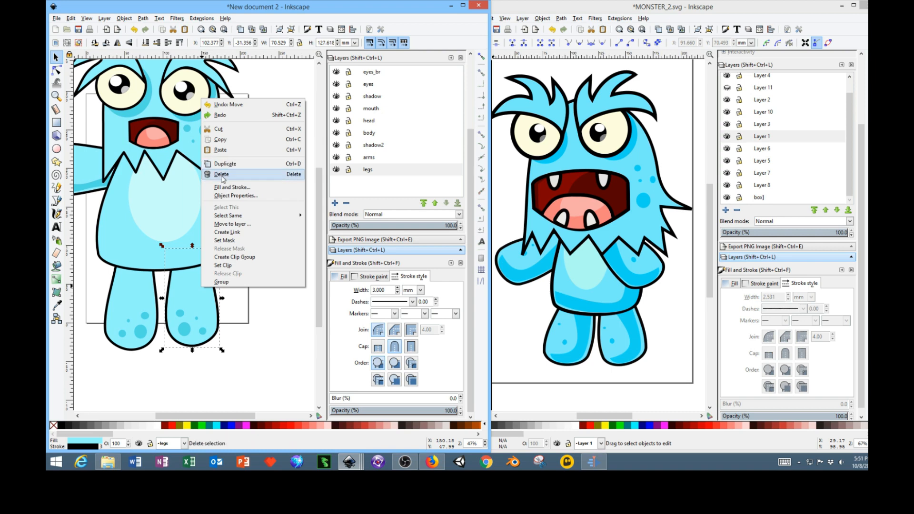
pyautogui.click(220, 149)
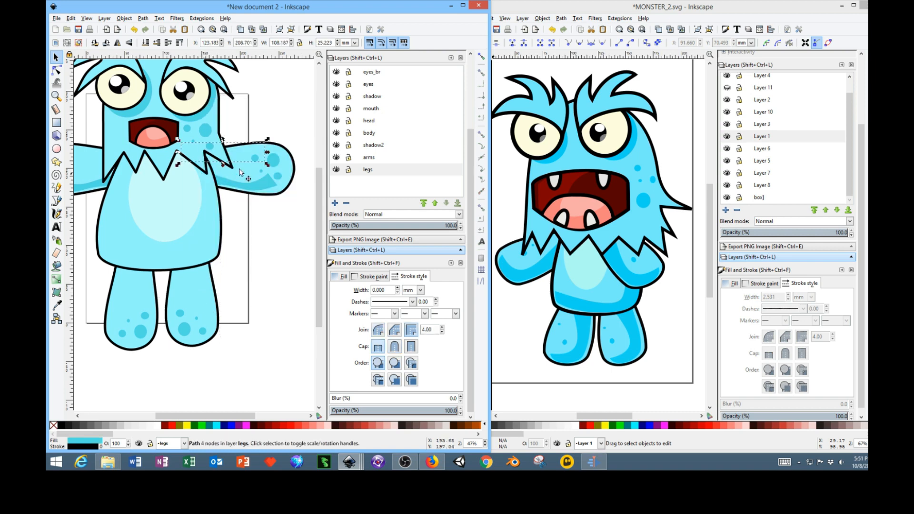
pyautogui.moveTo(230, 147); pyautogui.dragTo(229, 237)
pyautogui.hotkey('ctrl', 'z')
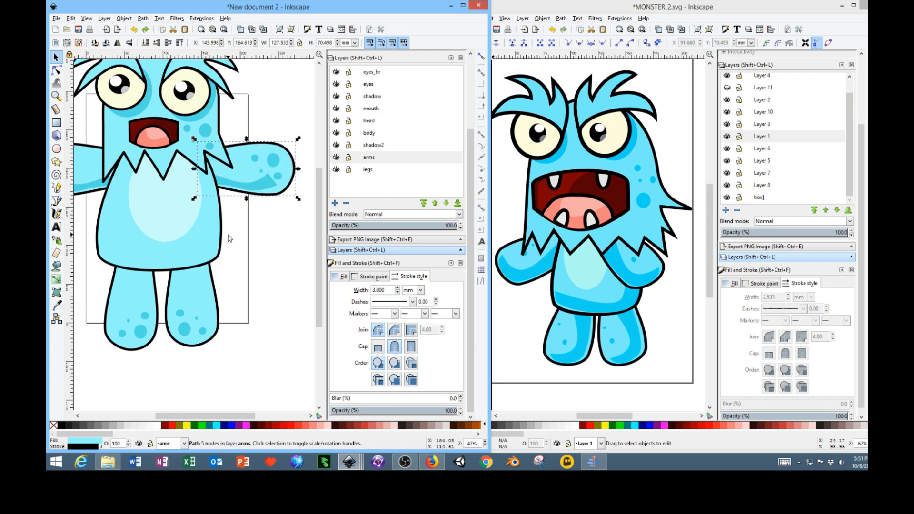
# Paste another copy of the arm shadow, move it onto the right leg and rotate it upright along the outer edge.
pyautogui.rightClick(237, 296)
pyautogui.click(206, 315)
pyautogui.rightClick(240, 307)
pyautogui.click(259, 362)
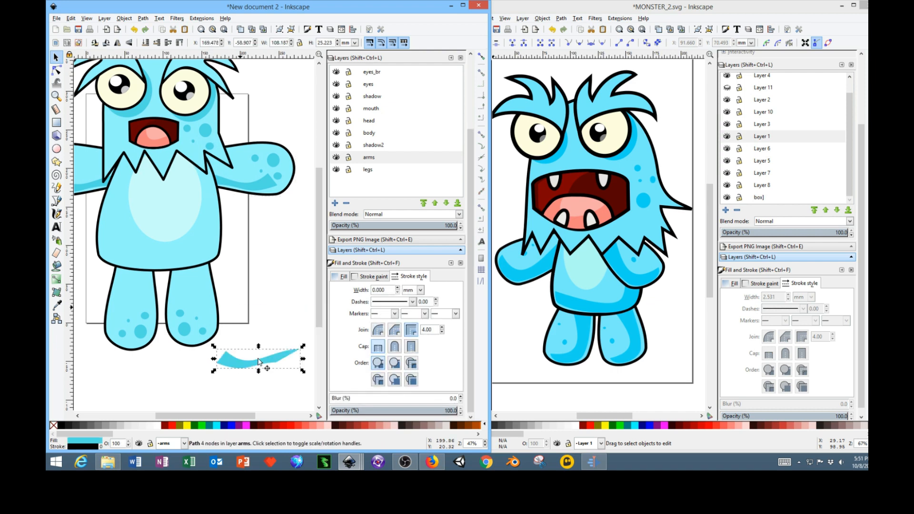
pyautogui.moveTo(256, 362); pyautogui.dragTo(198, 285)
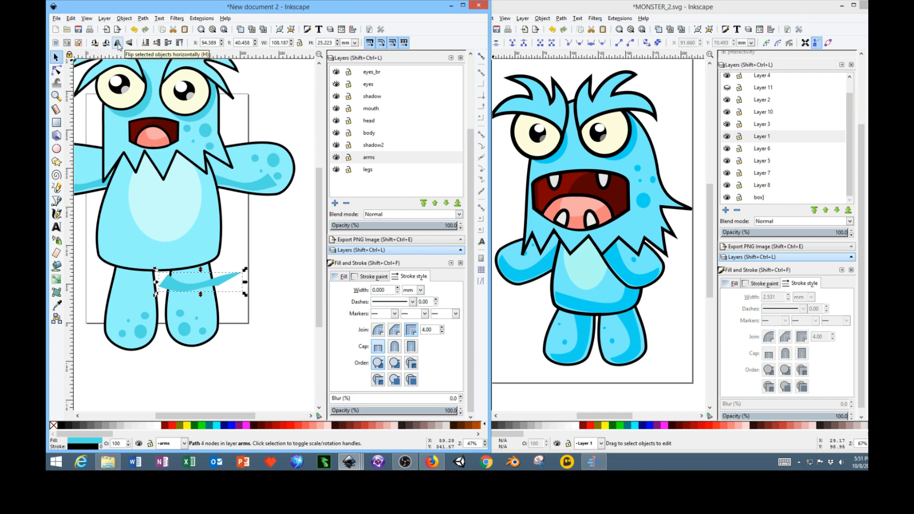
pyautogui.click(238, 280)
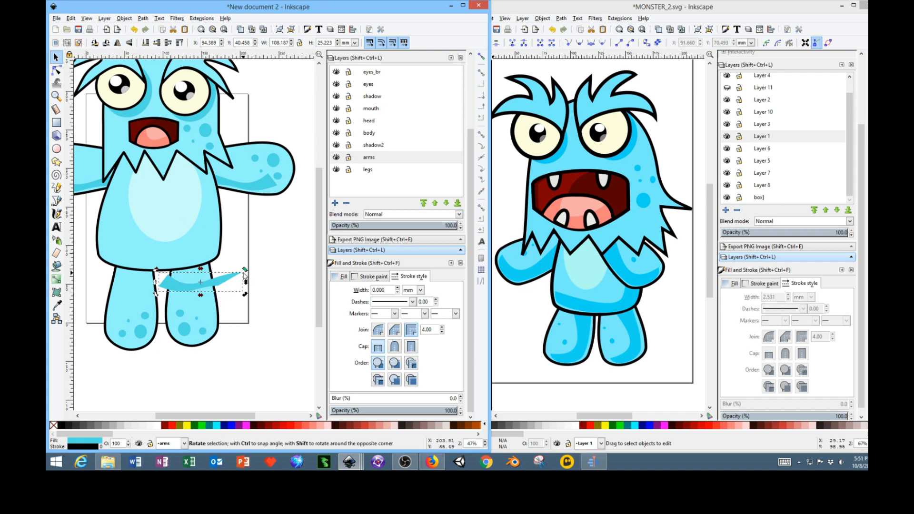
pyautogui.moveTo(245, 272); pyautogui.dragTo(180, 225)
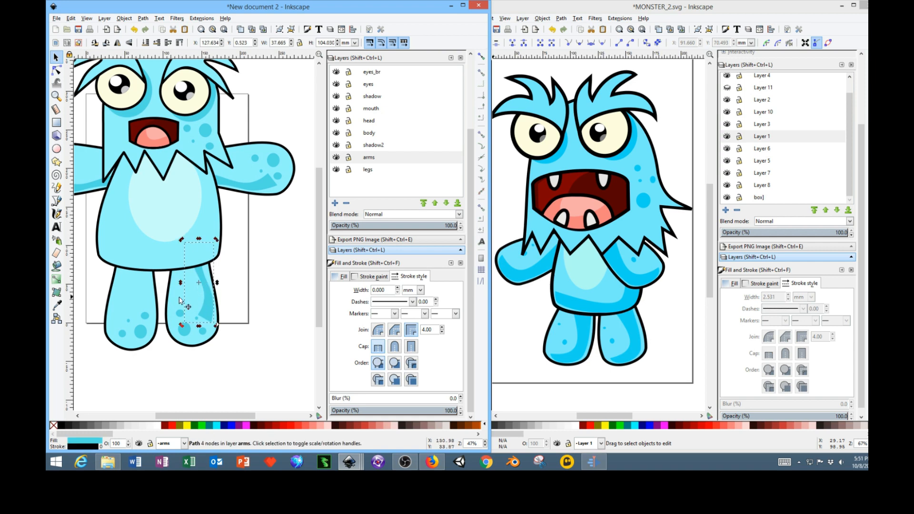
pyautogui.click(280, 290)
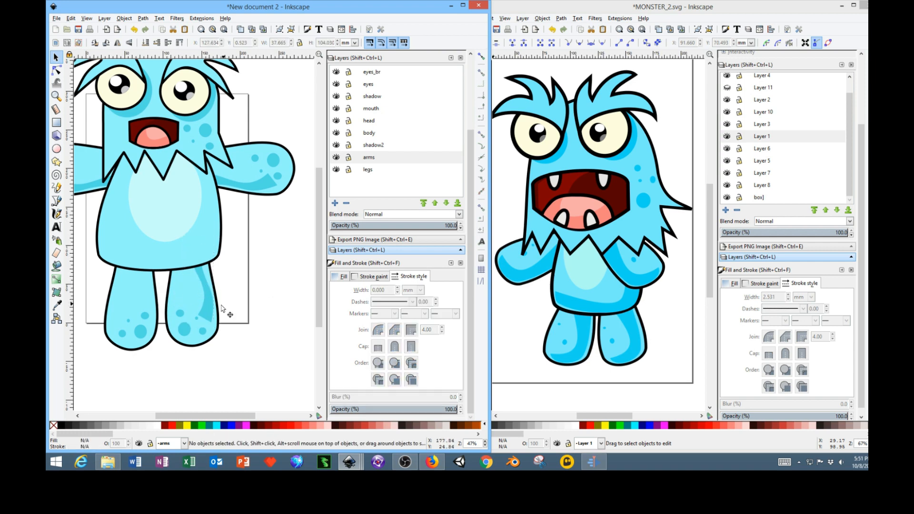
# Copy the right leg's shadow, paste it and place the copy along the inner edge of the left leg.
pyautogui.rightClick(98, 259)
pyautogui.click(208, 301)
pyautogui.click(208, 301)
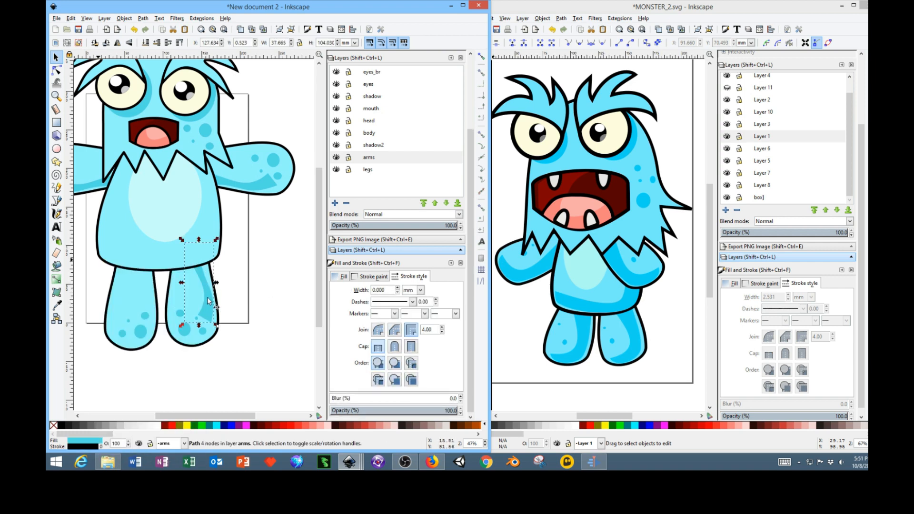
pyautogui.rightClick(208, 301)
pyautogui.click(228, 152)
pyautogui.rightClick(94, 271)
pyautogui.click(113, 322)
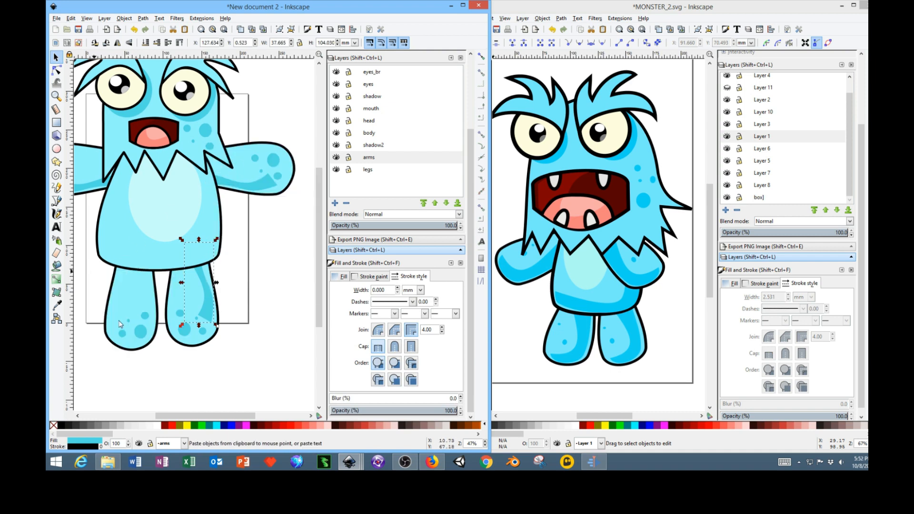
pyautogui.moveTo(124, 321); pyautogui.dragTo(144, 270)
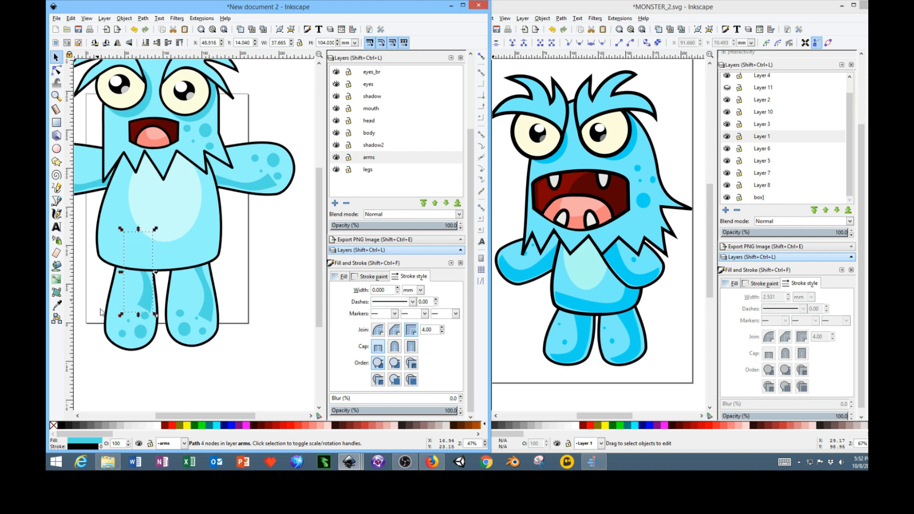
pyautogui.moveTo(248, 386); pyautogui.dragTo(89, 208)
pyautogui.rightClick(244, 247)
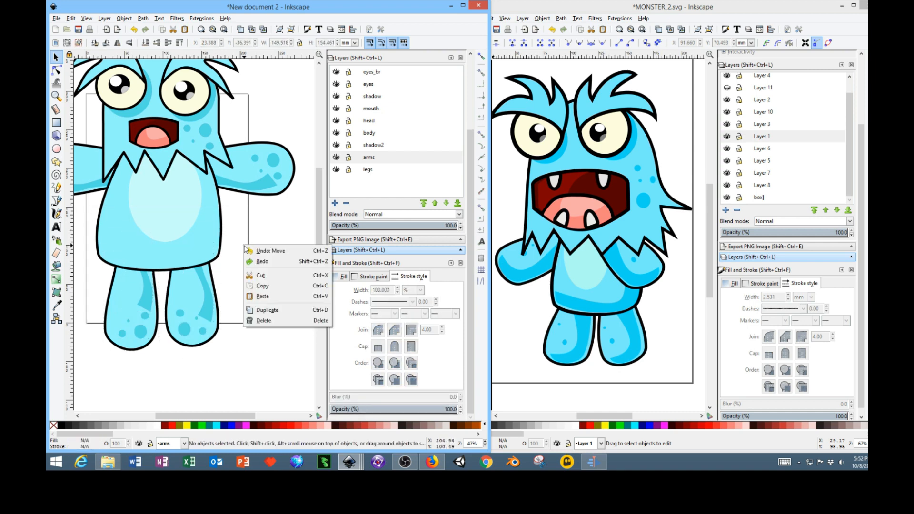
pyautogui.click(263, 296)
pyautogui.moveTo(249, 288); pyautogui.dragTo(268, 252)
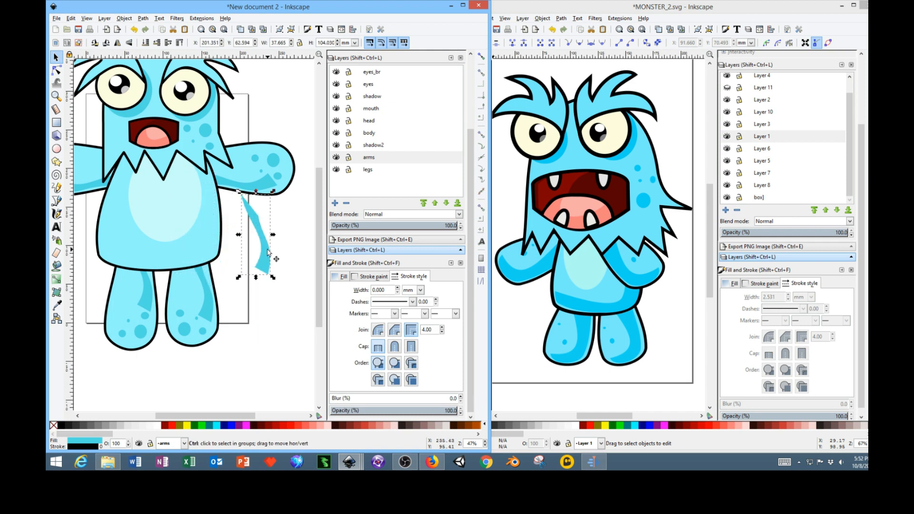
pyautogui.press('Delete')
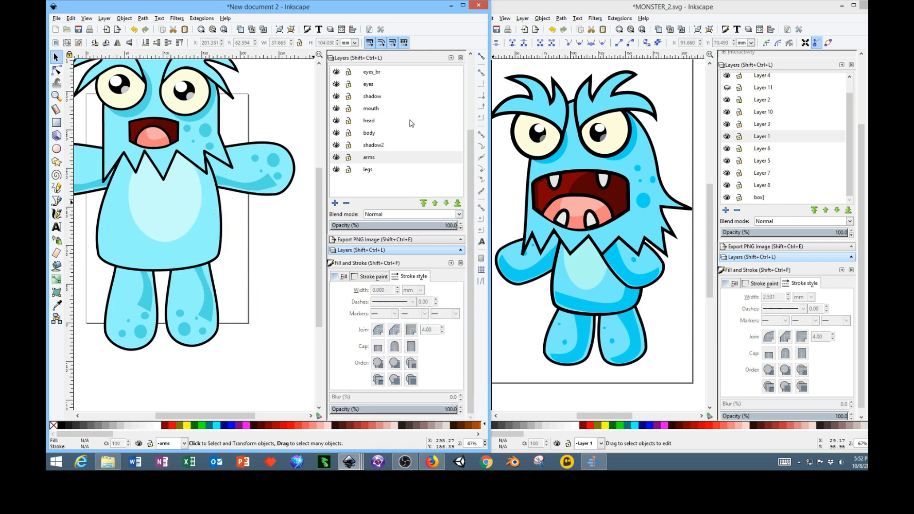
# Paste a copy of the leg shadow into the shadow layer and move it onto the right side of the monster's body.
pyautogui.click(376, 133)
pyautogui.click(371, 122)
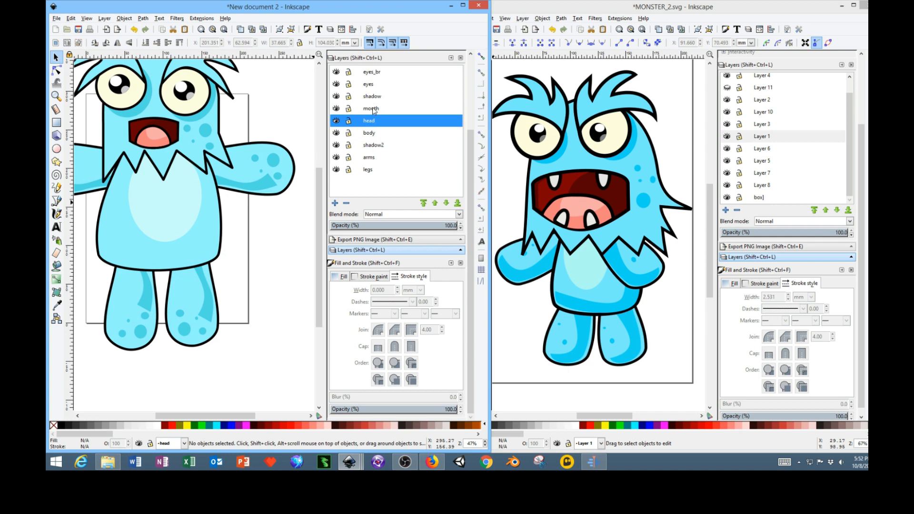
pyautogui.click(373, 110)
pyautogui.click(367, 97)
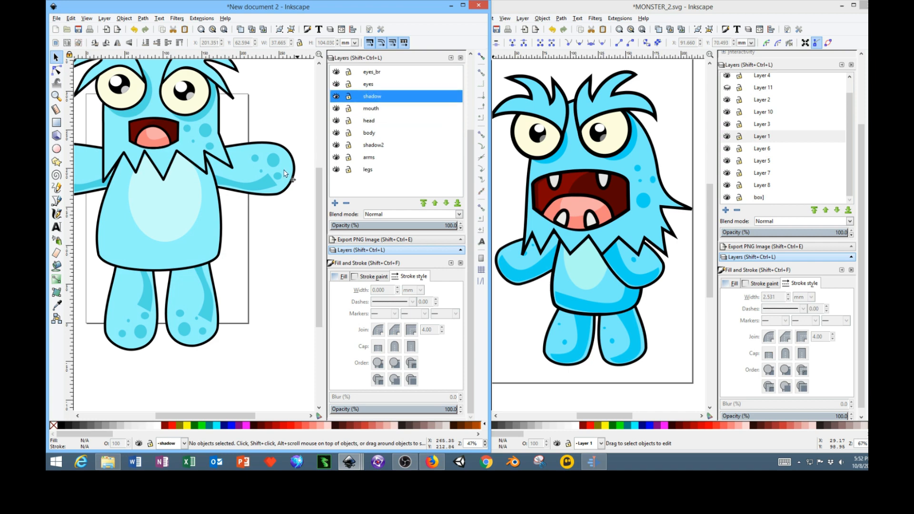
pyautogui.rightClick(266, 227)
pyautogui.click(273, 284)
pyautogui.moveTo(274, 286); pyautogui.dragTo(212, 228)
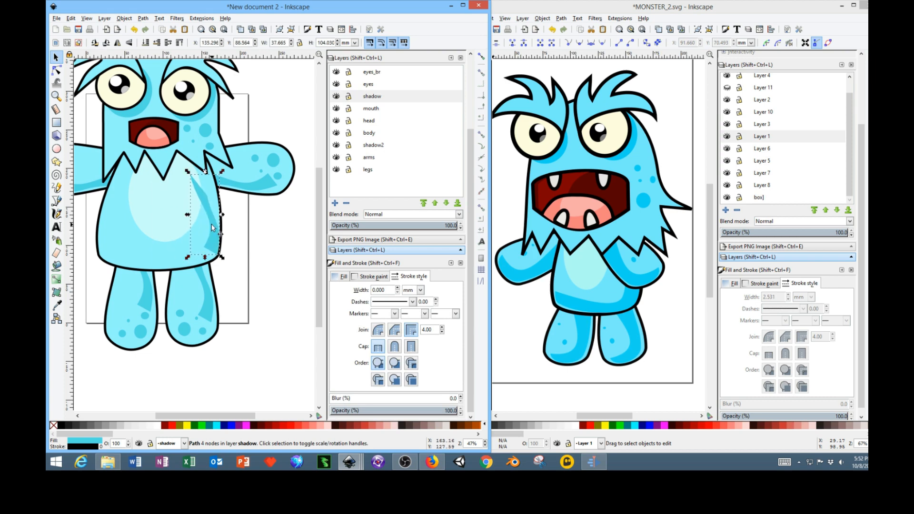
# Rotate the pasted shadow until it lies nearly horizontal and place it along the body's bottom edge.
pyautogui.click(213, 227)
pyautogui.moveTo(222, 171); pyautogui.dragTo(168, 256)
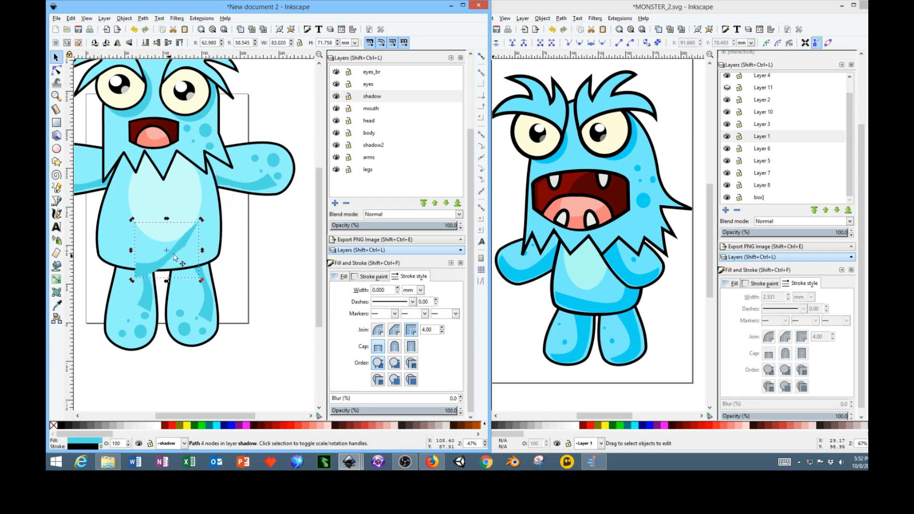
pyautogui.moveTo(205, 221); pyautogui.dragTo(194, 259)
pyautogui.click(275, 245)
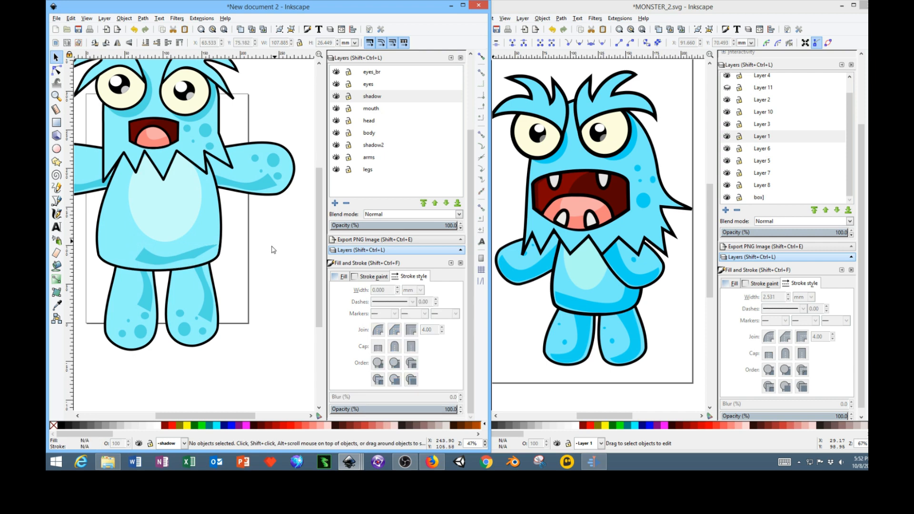
# Narrow the monster's body slightly from its left side, to about 157 mm wide.
pyautogui.keyDown('ctrl'); pyautogui.scroll(-3, 267, 259); pyautogui.keyUp('ctrl')
pyautogui.keyDown('ctrl'); pyautogui.scroll(4, 226, 284); pyautogui.keyUp('ctrl')
pyautogui.keyDown('ctrl'); pyautogui.scroll(-2, 226, 284); pyautogui.keyUp('ctrl')
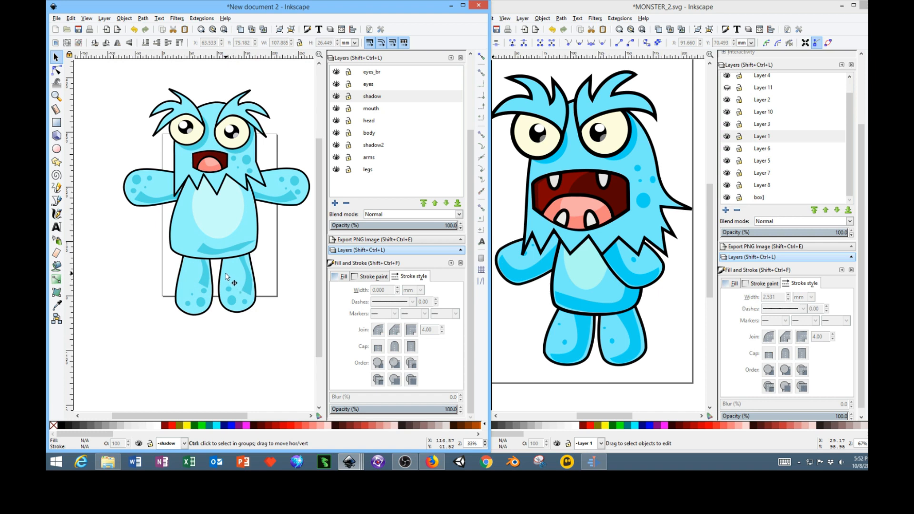
pyautogui.click(172, 217)
pyautogui.moveTo(172, 216); pyautogui.dragTo(170, 216)
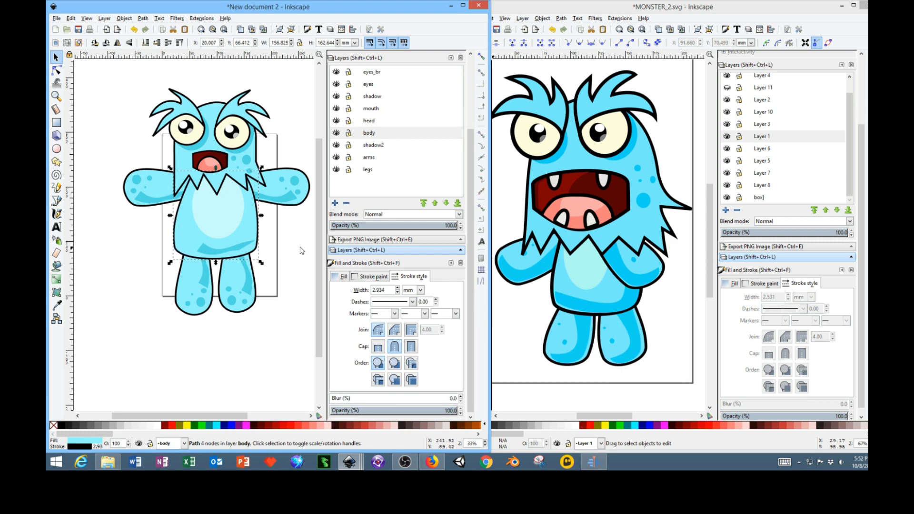
pyautogui.click(274, 270)
# Move both legs up slightly under the body and raise the body shadow a little within the body's lower edge.
pyautogui.moveTo(282, 352)
pyautogui.mouseDown()
pyautogui.moveTo(174, 268)
pyautogui.moveTo(139, 225)
pyautogui.mouseUp()
pyautogui.moveTo(188, 282); pyautogui.dragTo(188, 273)
pyautogui.click(268, 253)
pyautogui.click(245, 248)
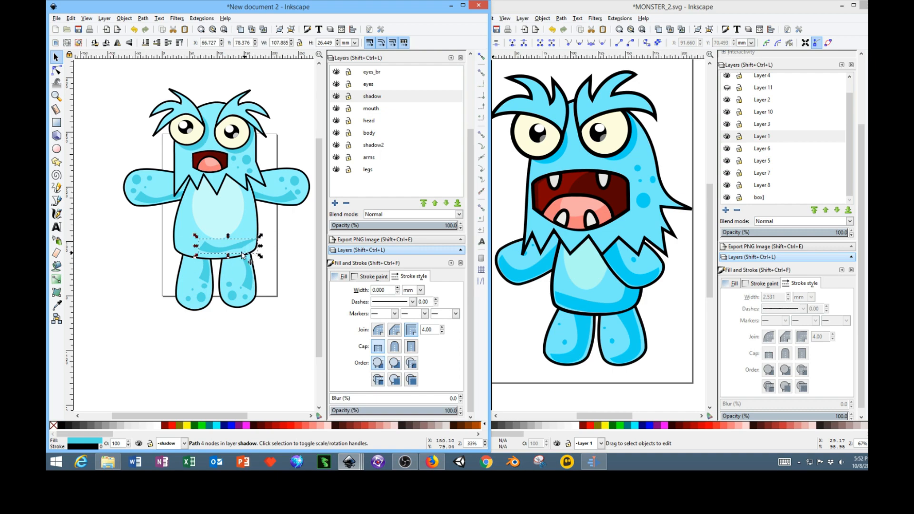
pyautogui.moveTo(229, 246); pyautogui.dragTo(229, 243)
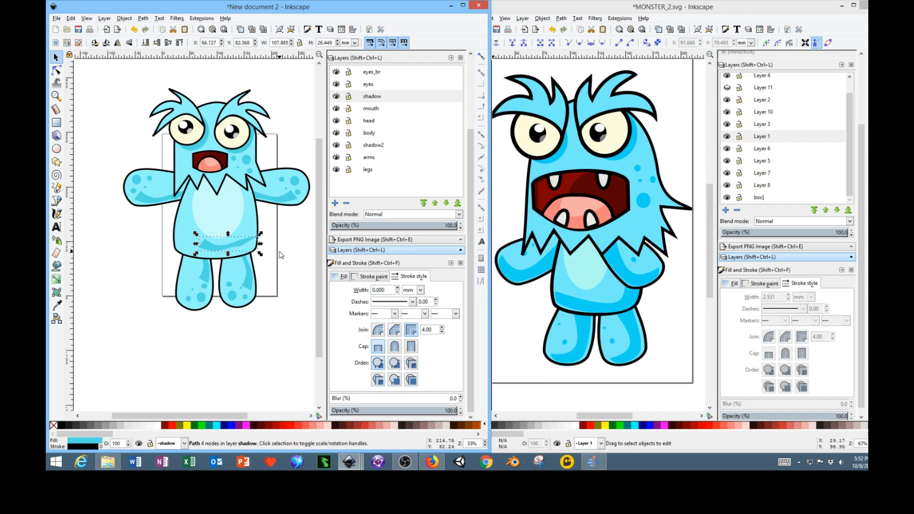